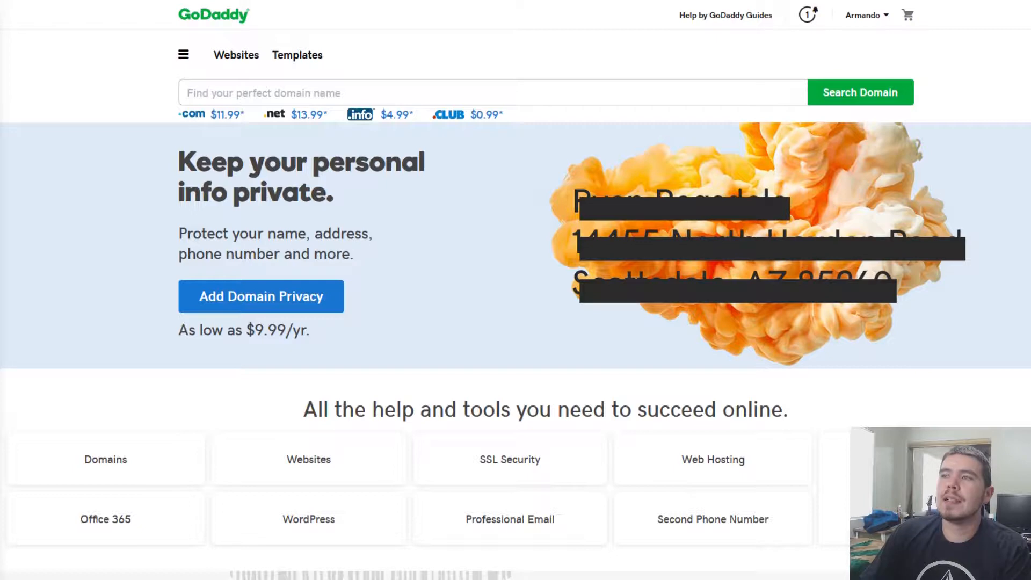
# - Switch to the Provoke WordPress site and look over its front page from header to footer
pyautogui.hotkey('ctrl', 'Tab')
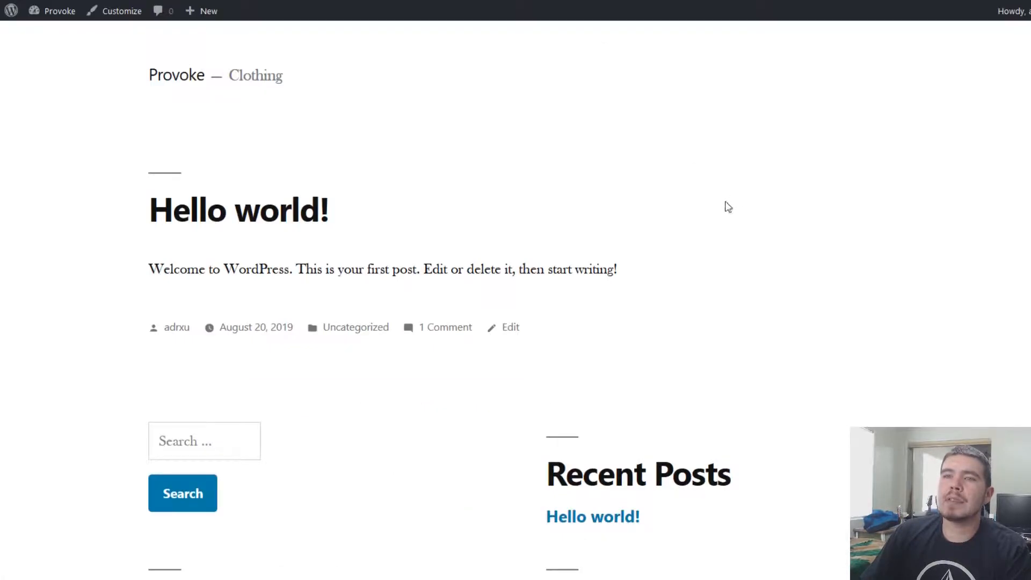
pyautogui.scroll(-5, 493, 218)
pyautogui.scroll(4, 384, 240)
pyautogui.scroll(1, 385, 240)
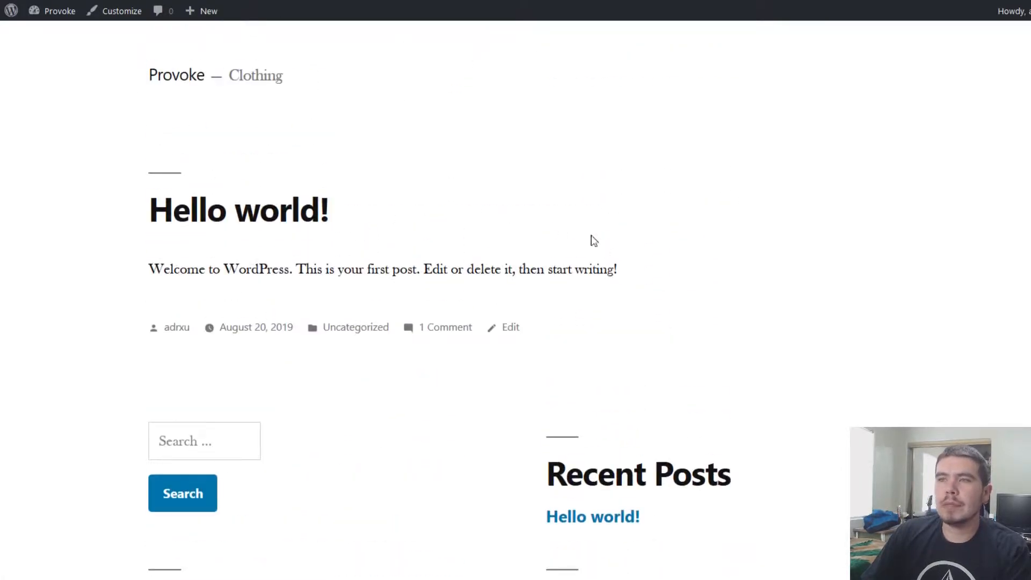
pyautogui.scroll(-7, 516, 156)
pyautogui.scroll(7, 428, 220)
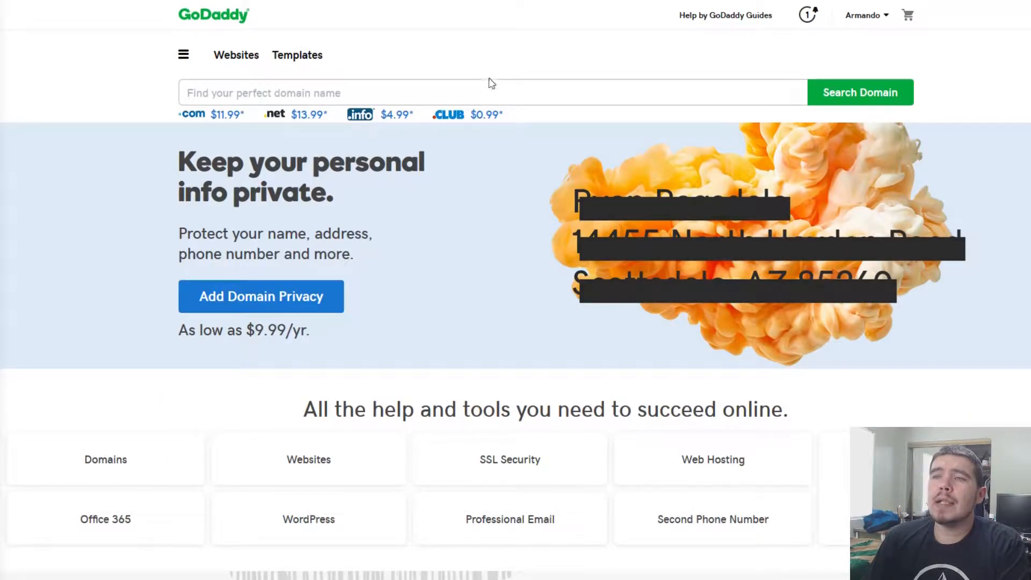
# - Look over the GoDaddy home page and open its WordPress Hosting product page
pyautogui.scroll(-10, 518, 178)
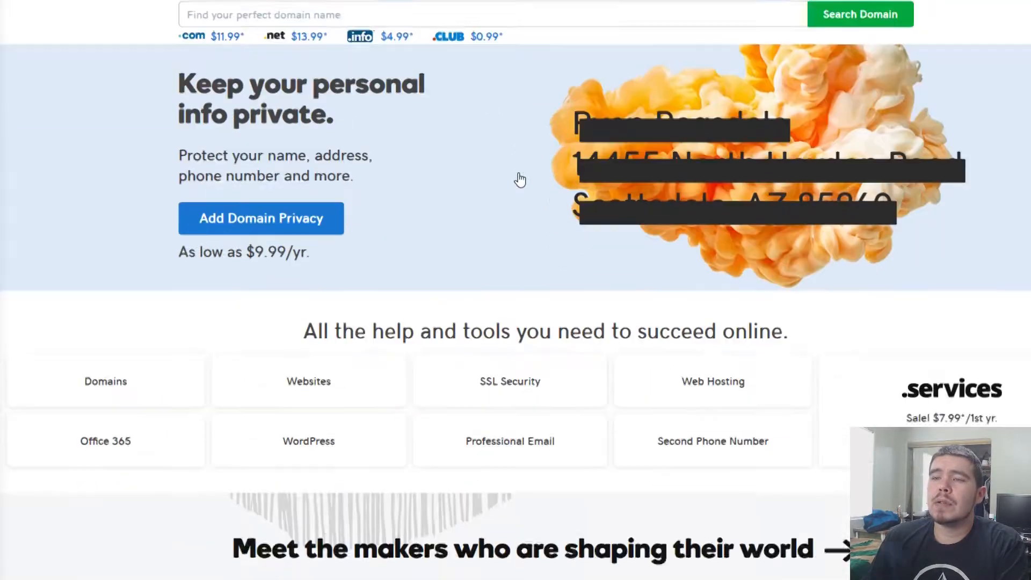
pyautogui.scroll(-10, 645, 230)
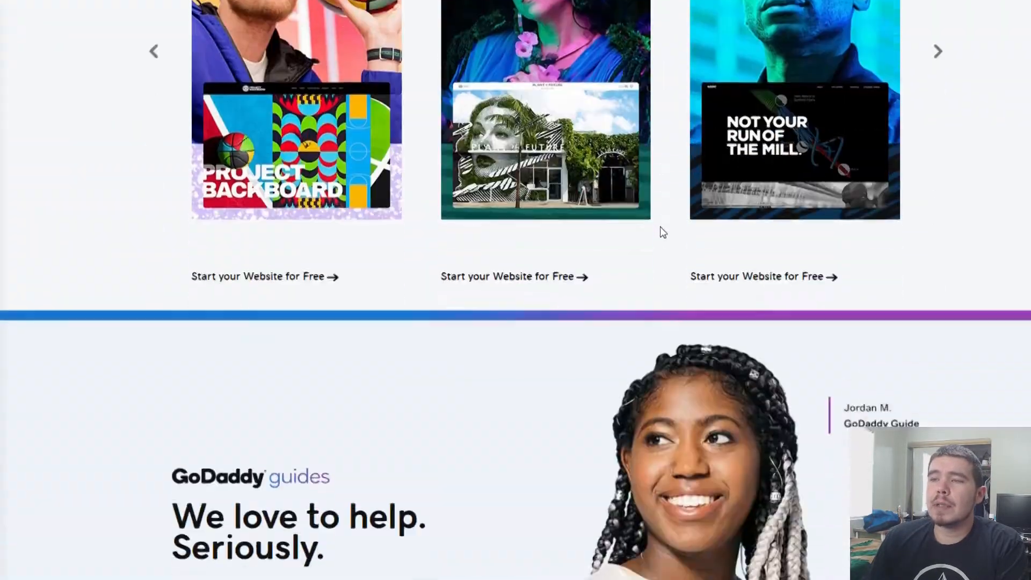
pyautogui.scroll(15, 445, 177)
pyautogui.scroll(4, 446, 177)
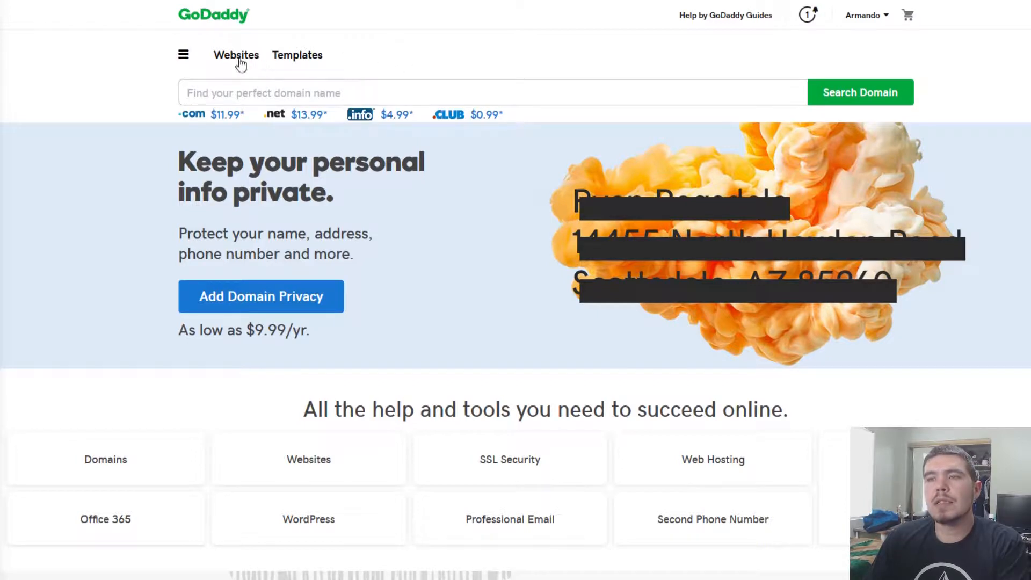
pyautogui.click(183, 58)
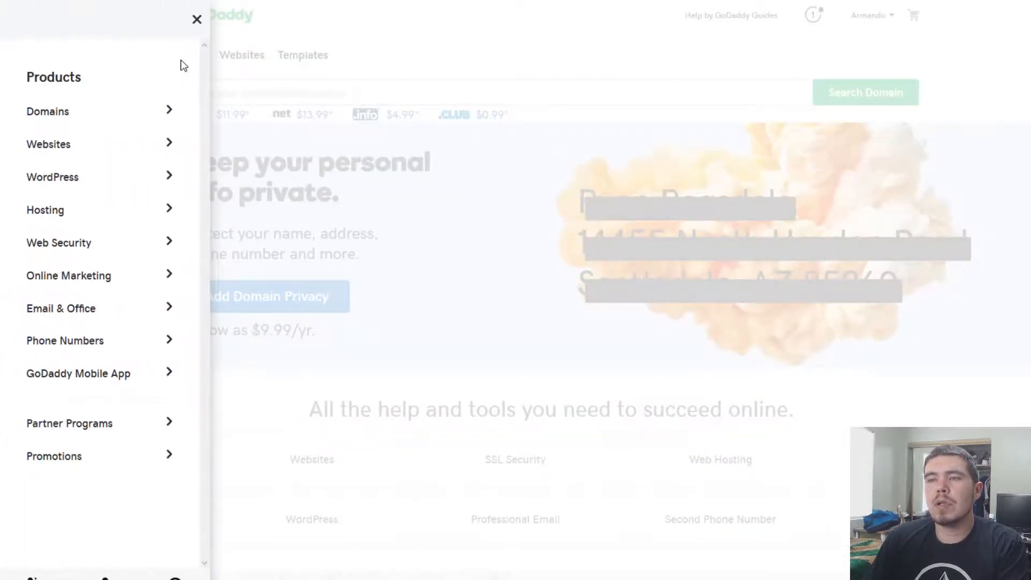
pyautogui.click(169, 177)
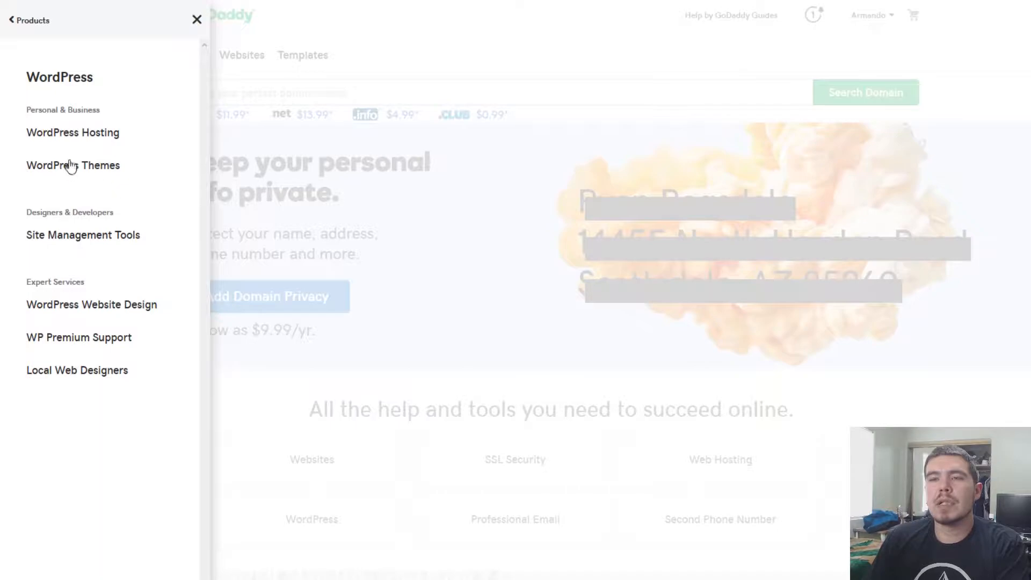
pyautogui.click(102, 137)
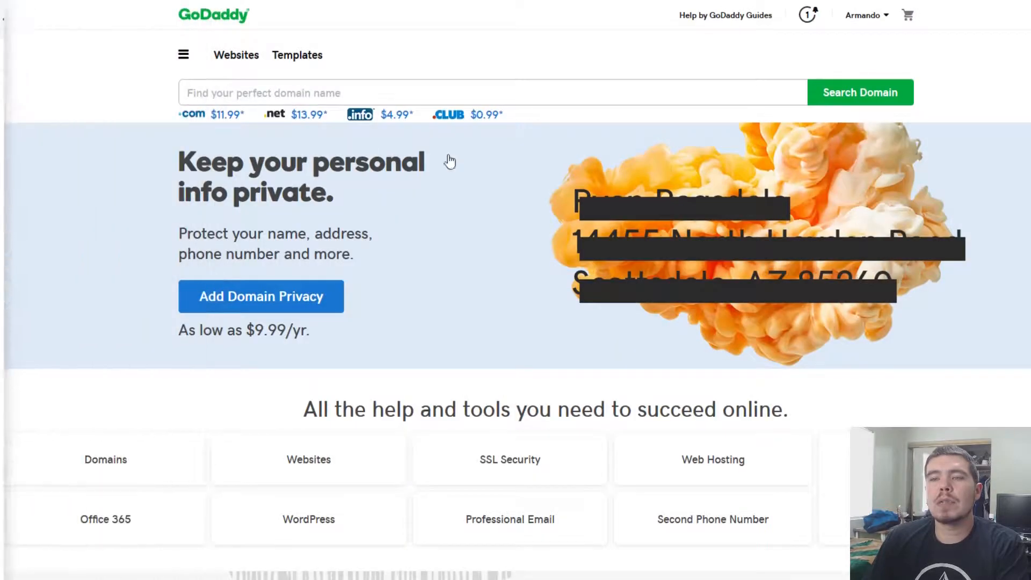
# - Compare the monthly prices of the Basic, Deluxe, Ultimate and Pro 5+ WordPress hosting plans
pyautogui.scroll(-13, 506, 198)
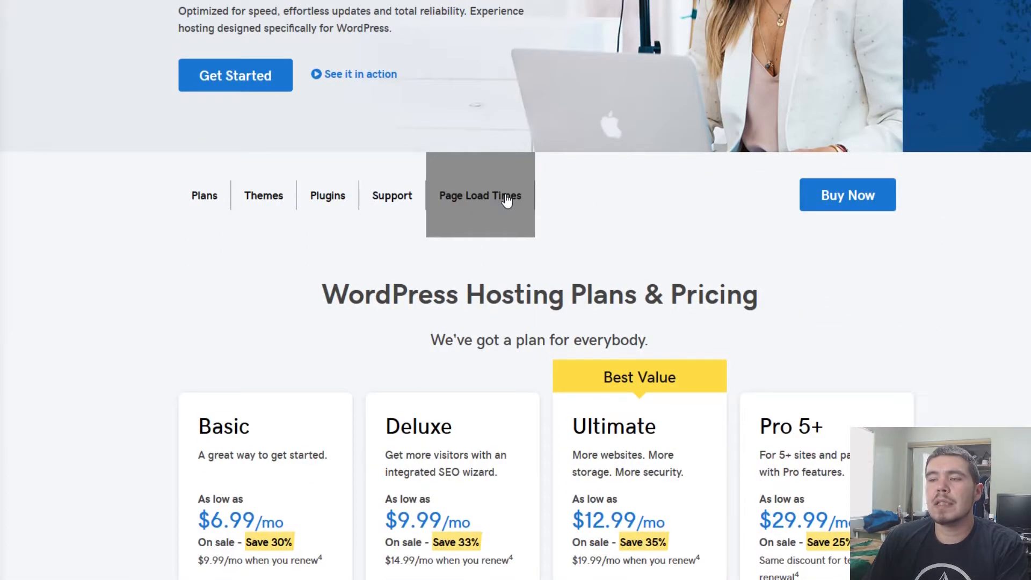
pyautogui.scroll(5, 268, 246)
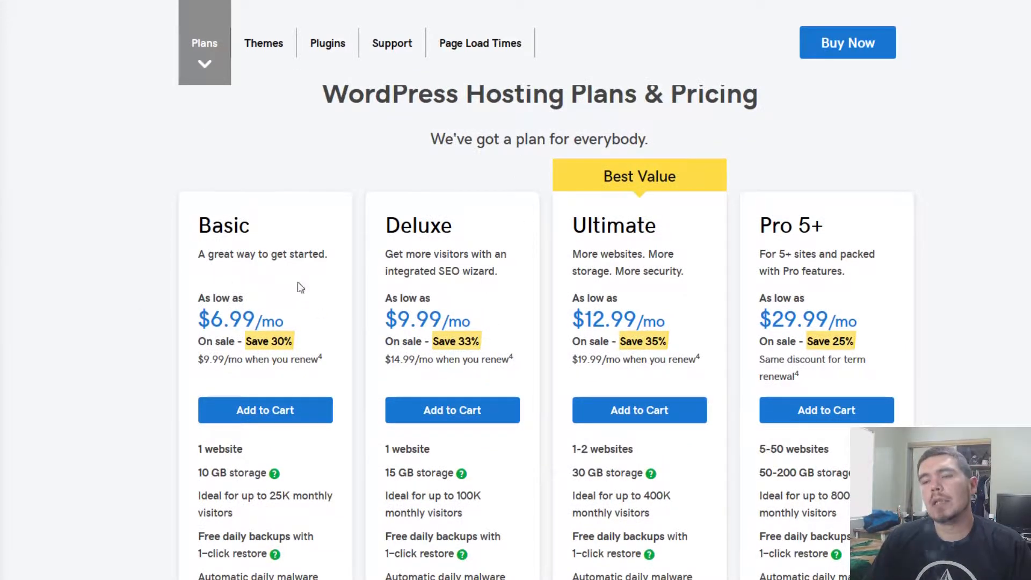
pyautogui.scroll(-4, 299, 288)
pyautogui.scroll(2, 312, 282)
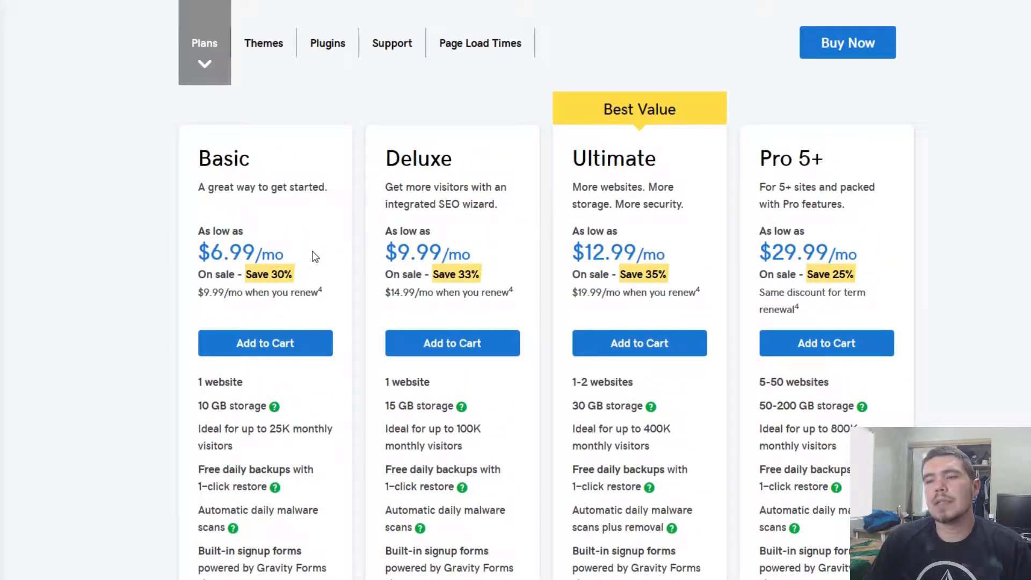
pyautogui.moveTo(311, 252); pyautogui.dragTo(220, 253)
pyautogui.moveTo(510, 257); pyautogui.dragTo(320, 258)
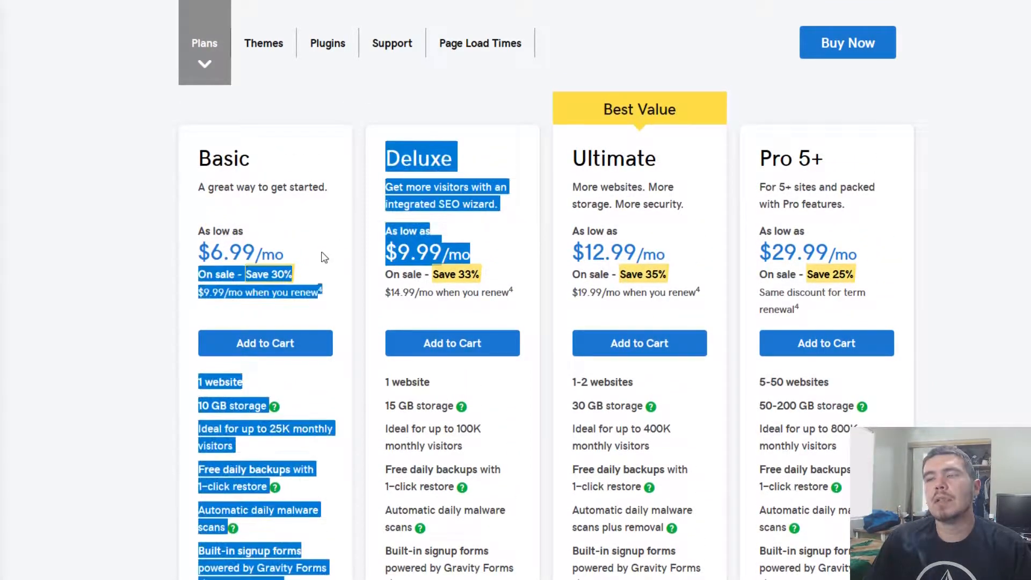
pyautogui.click(655, 245)
pyautogui.moveTo(695, 256); pyautogui.dragTo(554, 259)
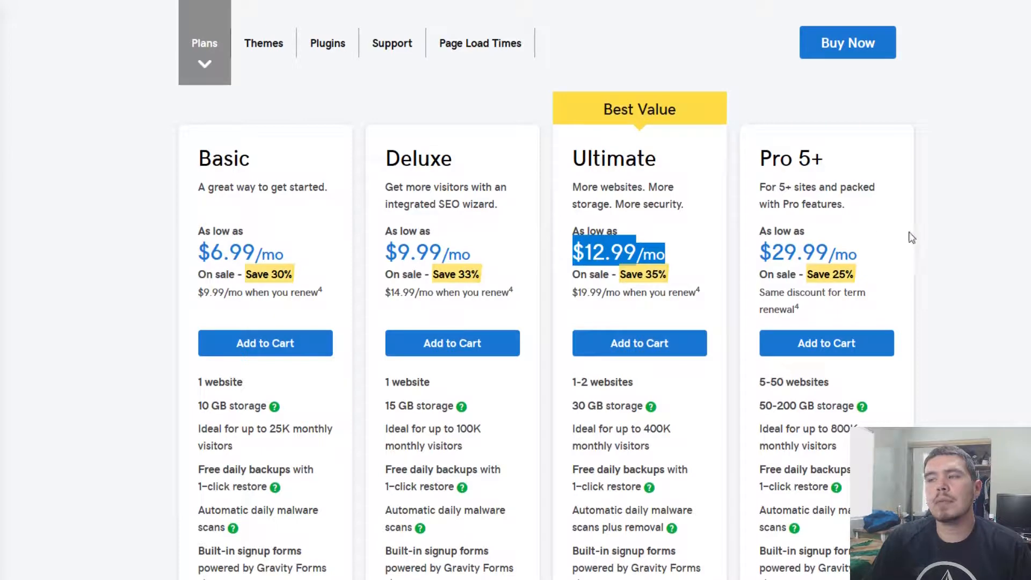
# - Examine the features included in each WordPress hosting plan, such as websites, storage, backups and SSL certificates
pyautogui.scroll(-4, 564, 333)
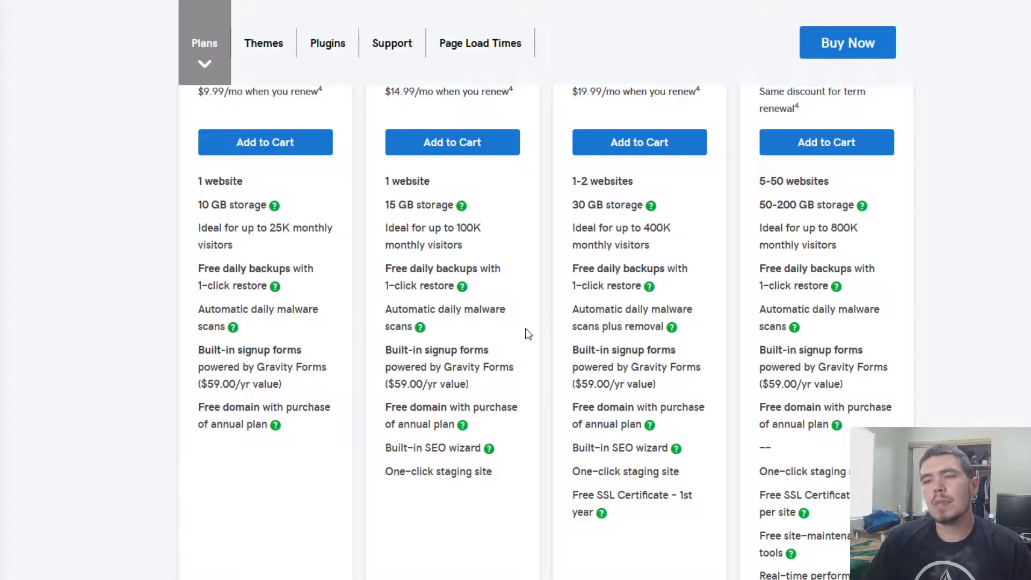
pyautogui.scroll(4, 484, 344)
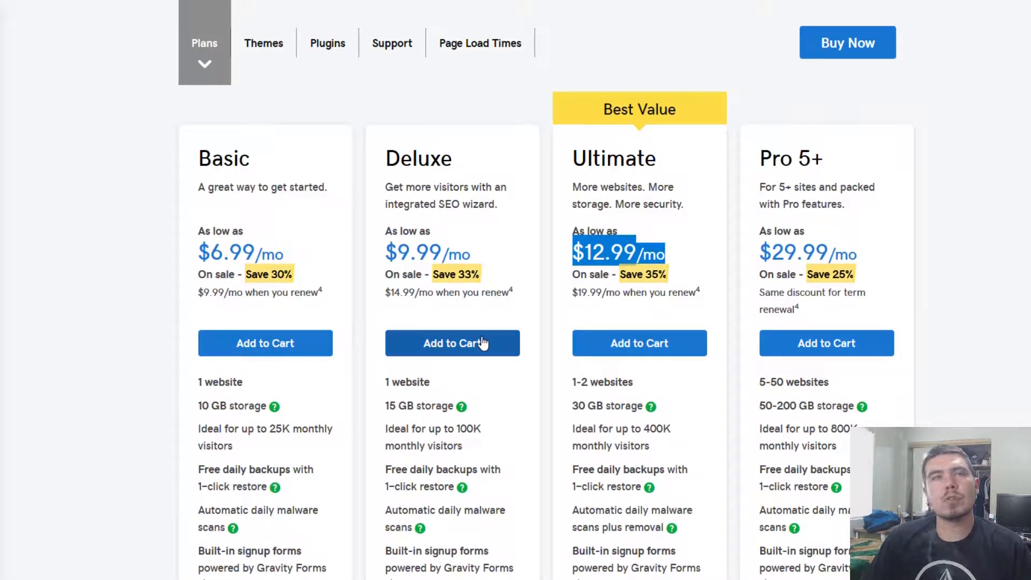
pyautogui.scroll(-3, 483, 343)
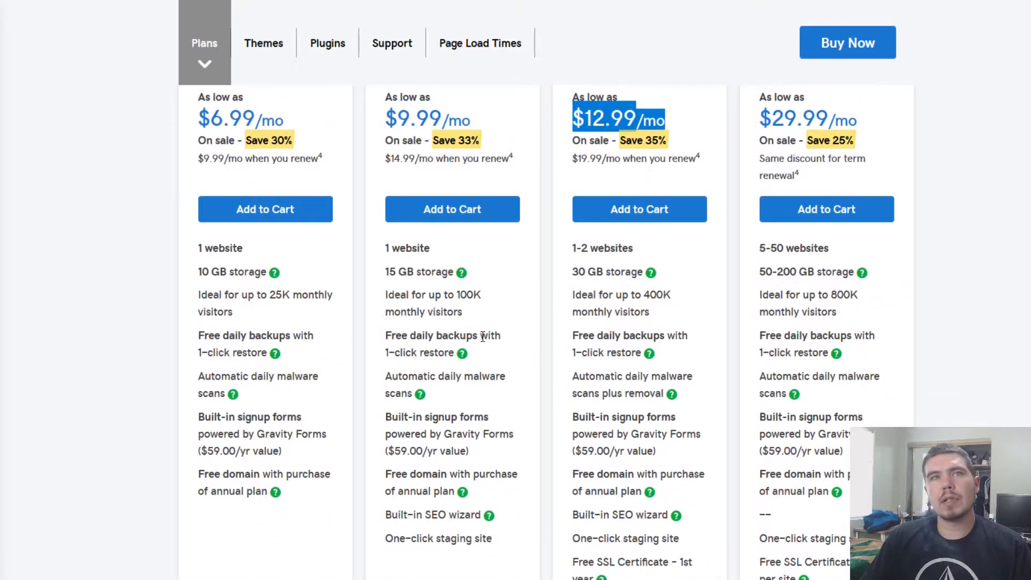
pyautogui.scroll(1, 483, 337)
pyautogui.scroll(1, 483, 339)
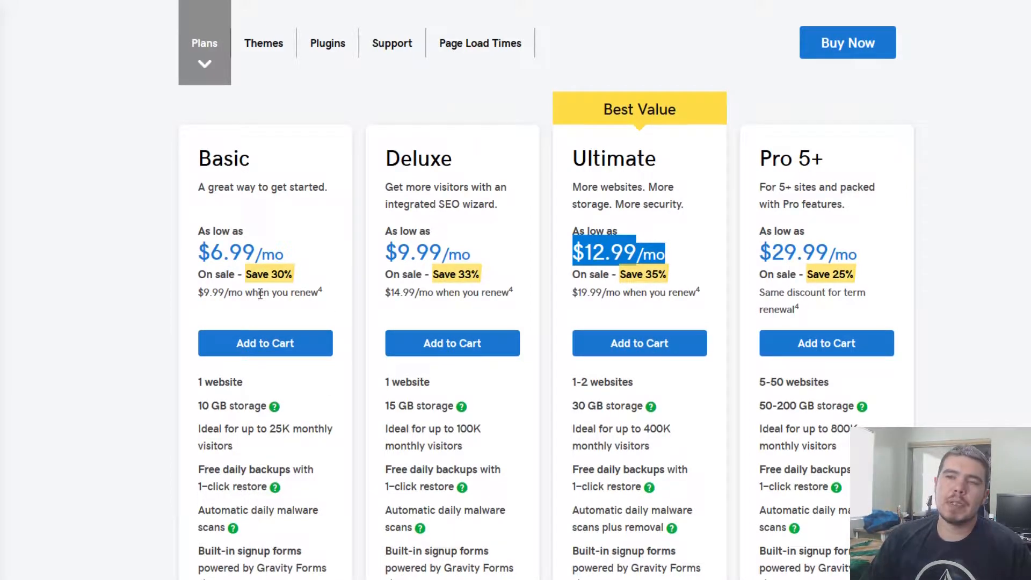
pyautogui.scroll(-3, 276, 289)
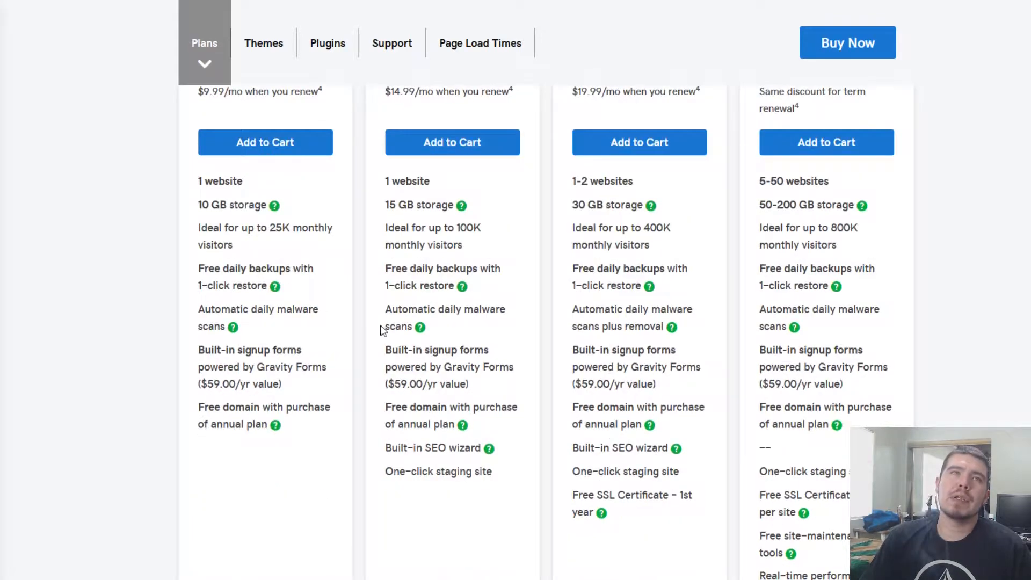
pyautogui.scroll(-4, 275, 340)
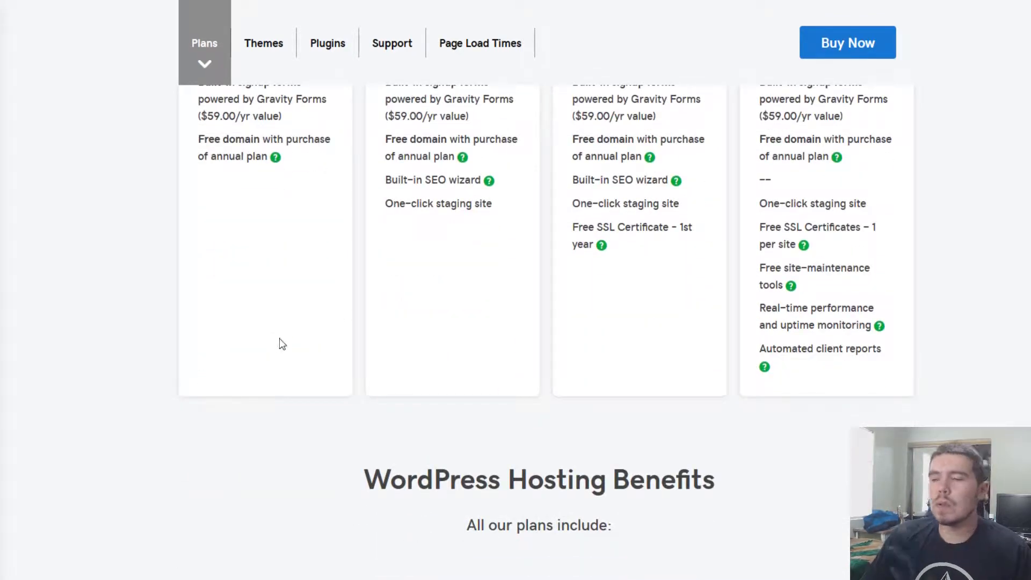
pyautogui.scroll(-3, 285, 336)
pyautogui.scroll(6, 543, 317)
pyautogui.scroll(5, 543, 317)
pyautogui.scroll(2, 336, 184)
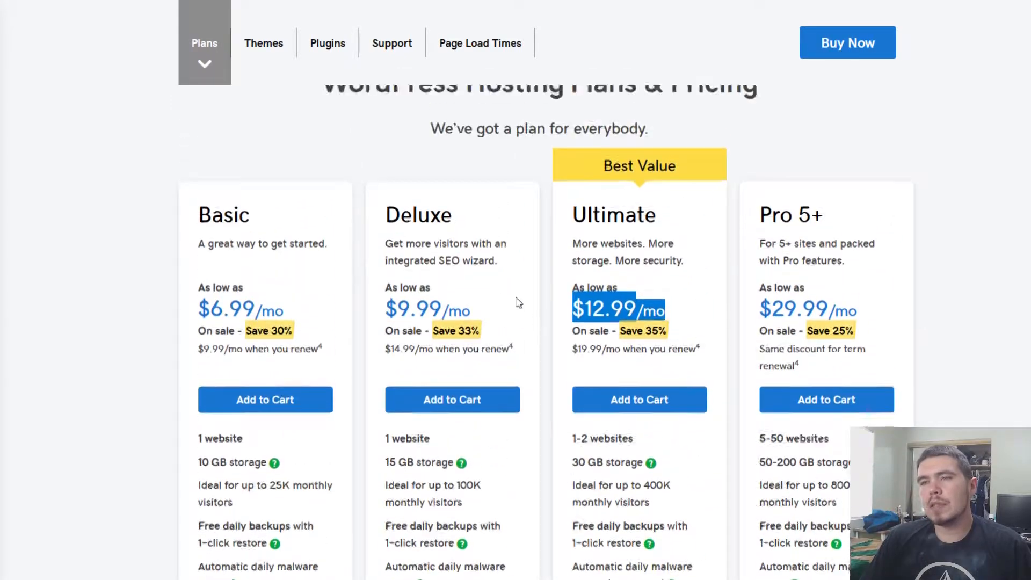
pyautogui.scroll(1, 376, 290)
pyautogui.scroll(5, 430, 142)
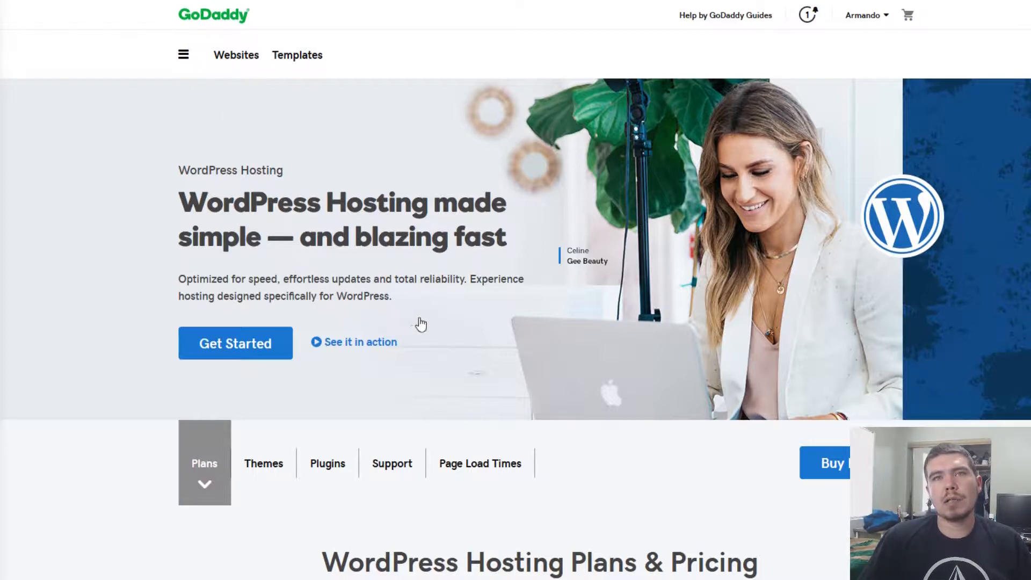
pyautogui.scroll(-1, 421, 350)
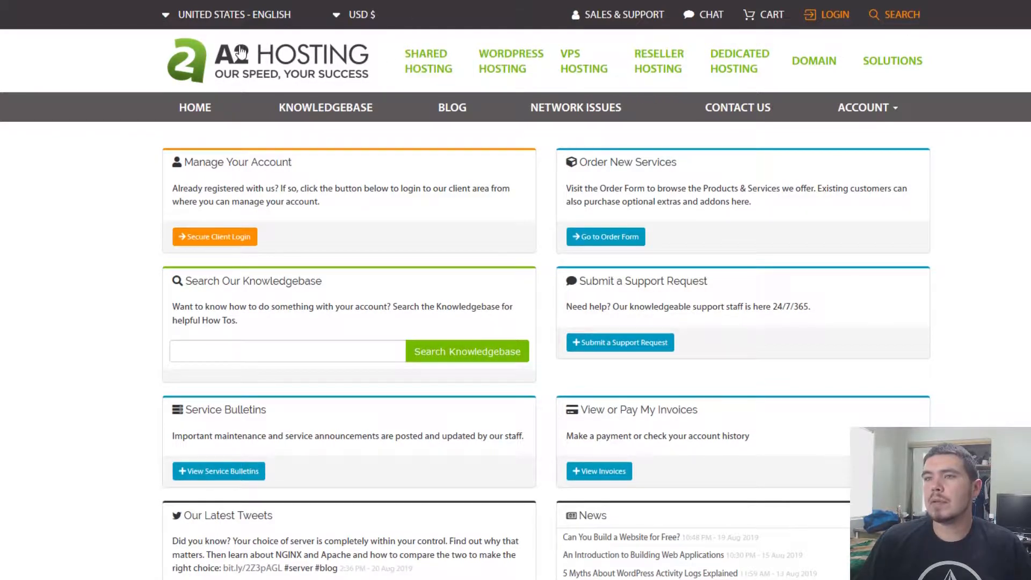
# - Switch to A2 Hosting, log in to the client area and open the hosting account's cPanel
pyautogui.click(849, 19)
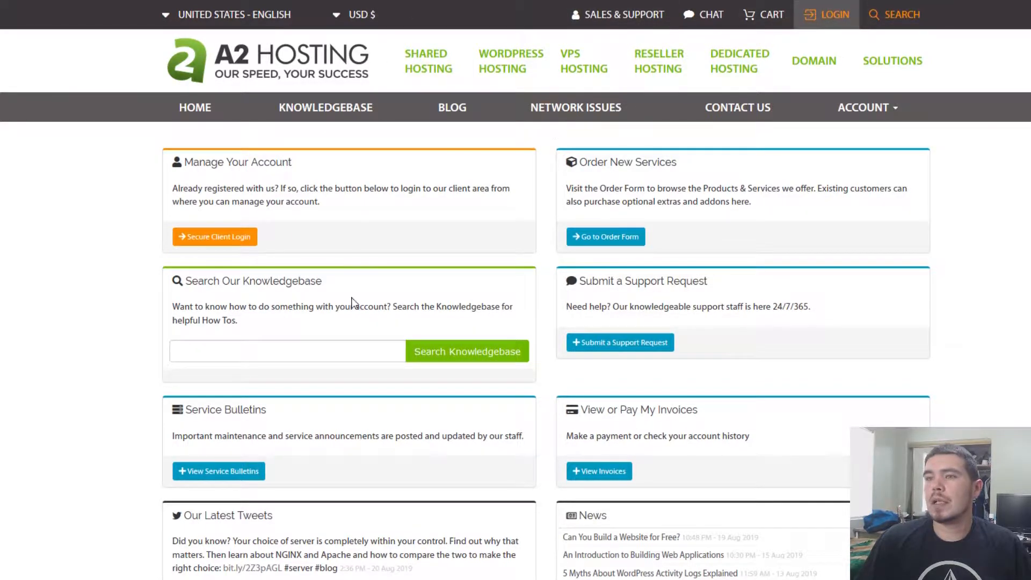
pyautogui.click(486, 368)
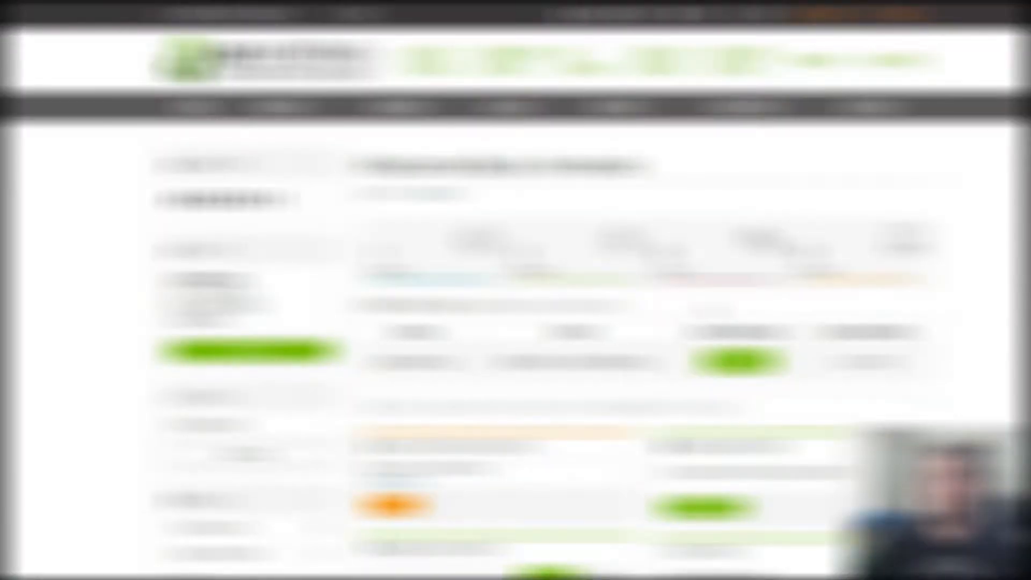
pyautogui.scroll(-3, 515, 290)
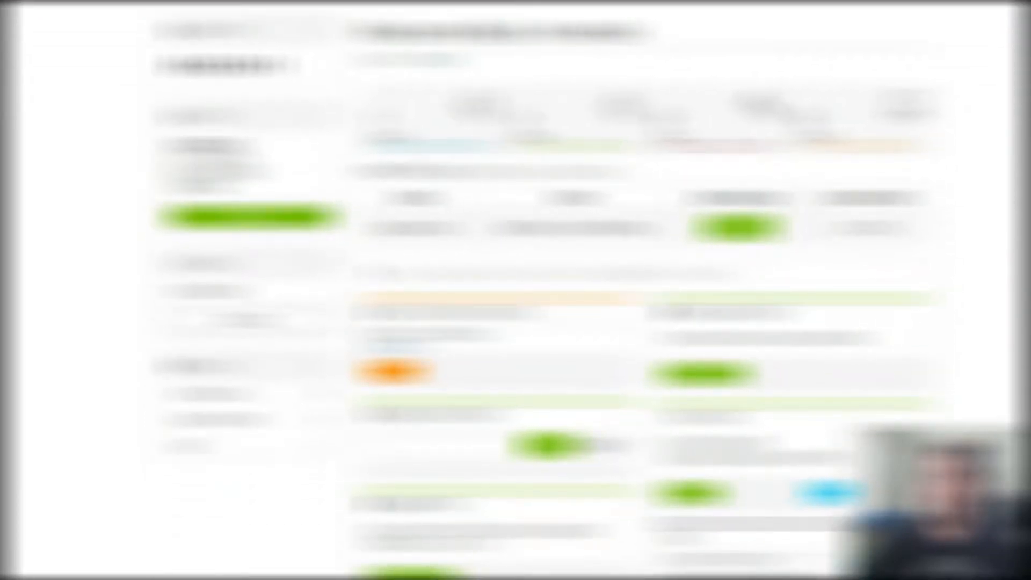
pyautogui.click(740, 227)
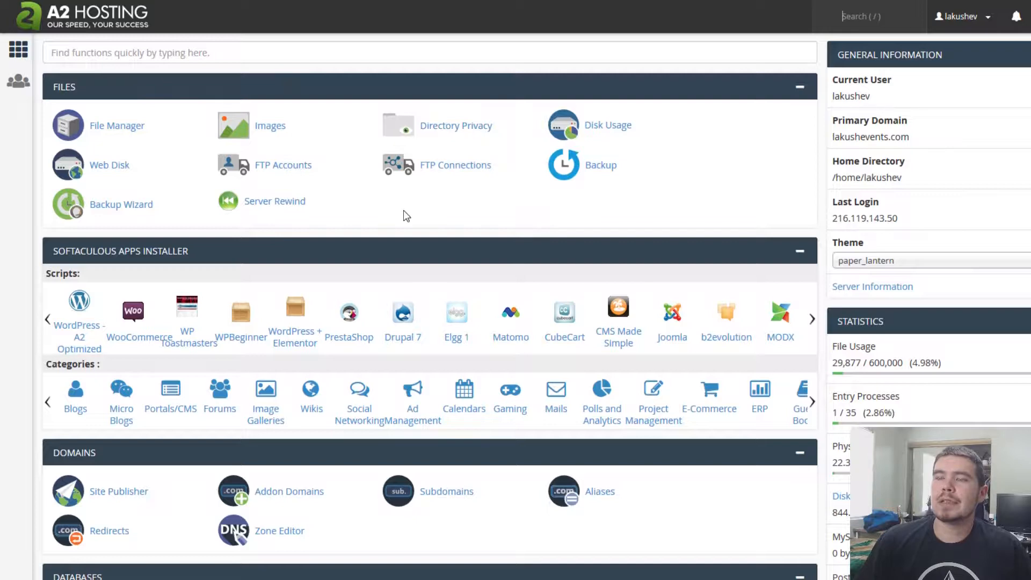
# - Look over the cPanel tools and open the WordPress page in the Blogs category of the Softaculous installer
pyautogui.scroll(-1, 469, 193)
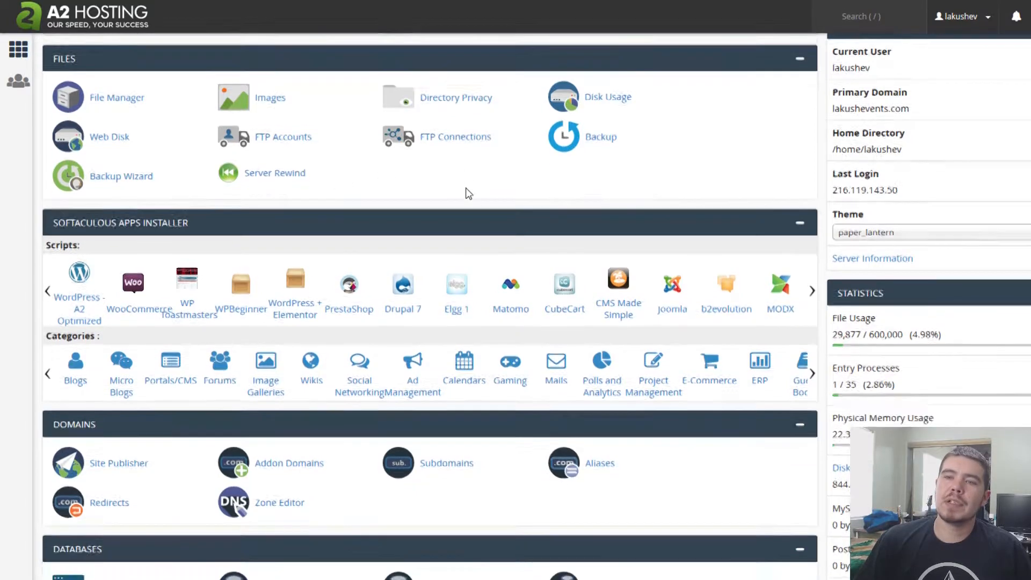
pyautogui.scroll(-3, 468, 193)
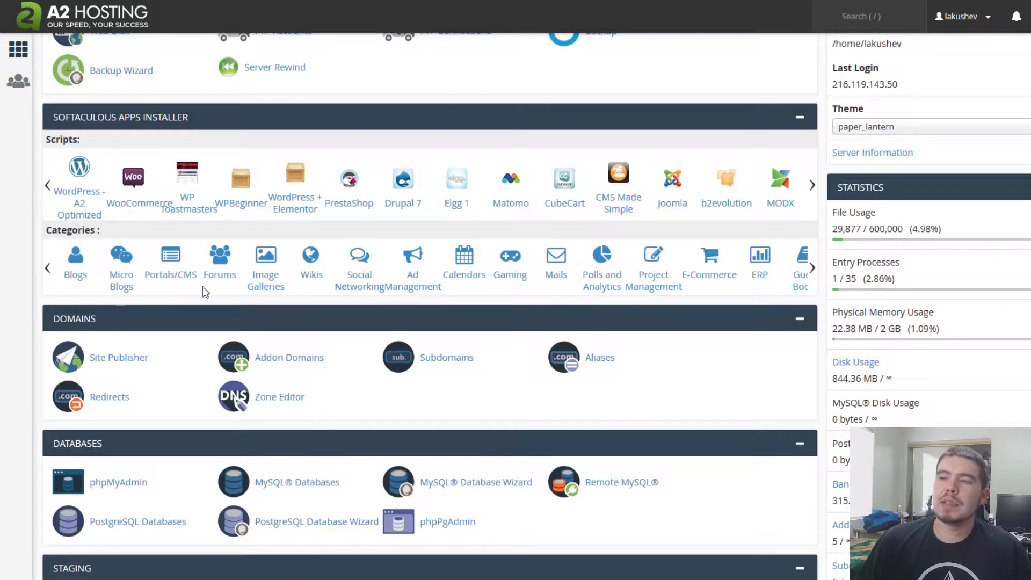
pyautogui.scroll(5, 108, 231)
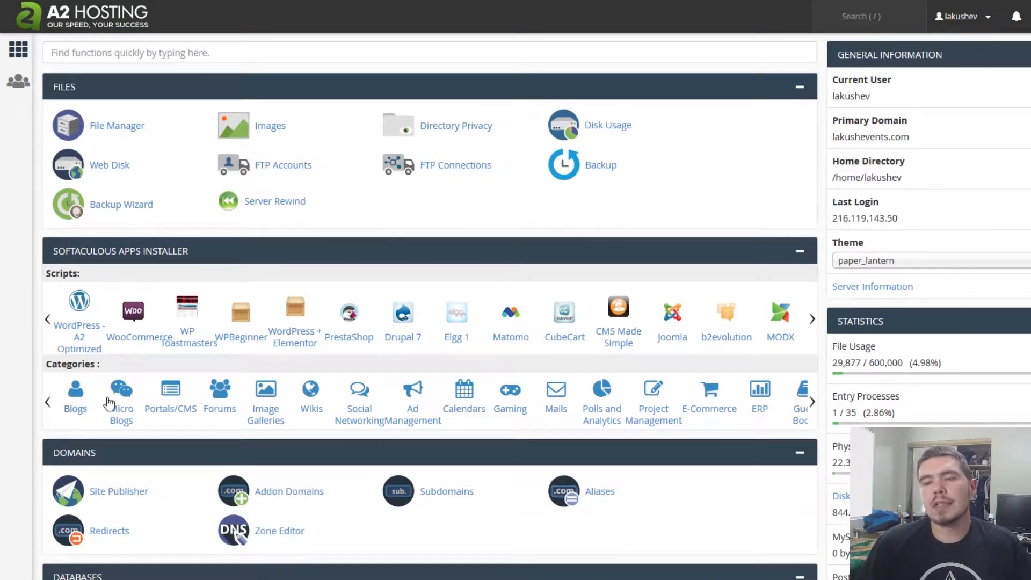
pyautogui.click(76, 404)
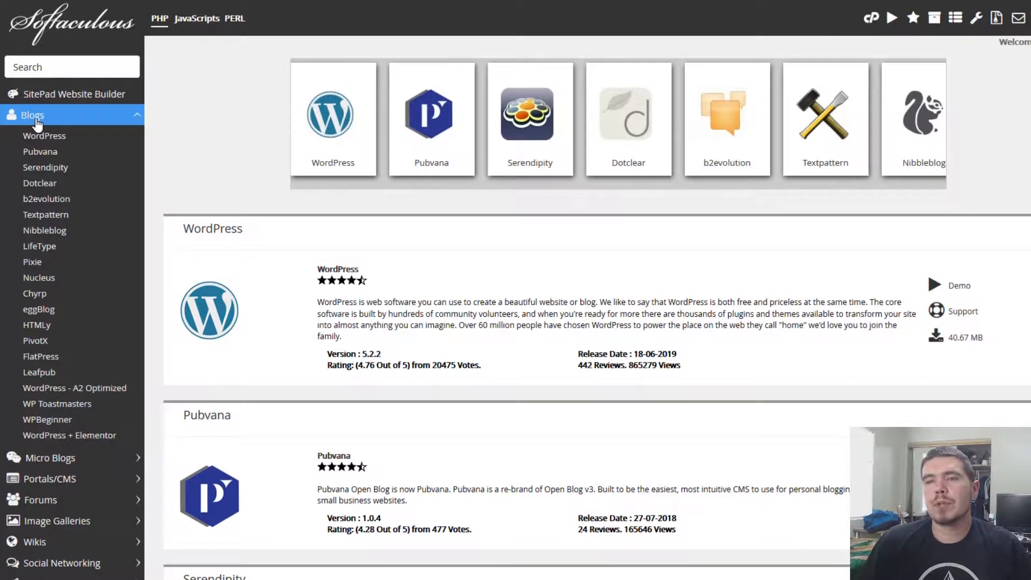
pyautogui.click(63, 138)
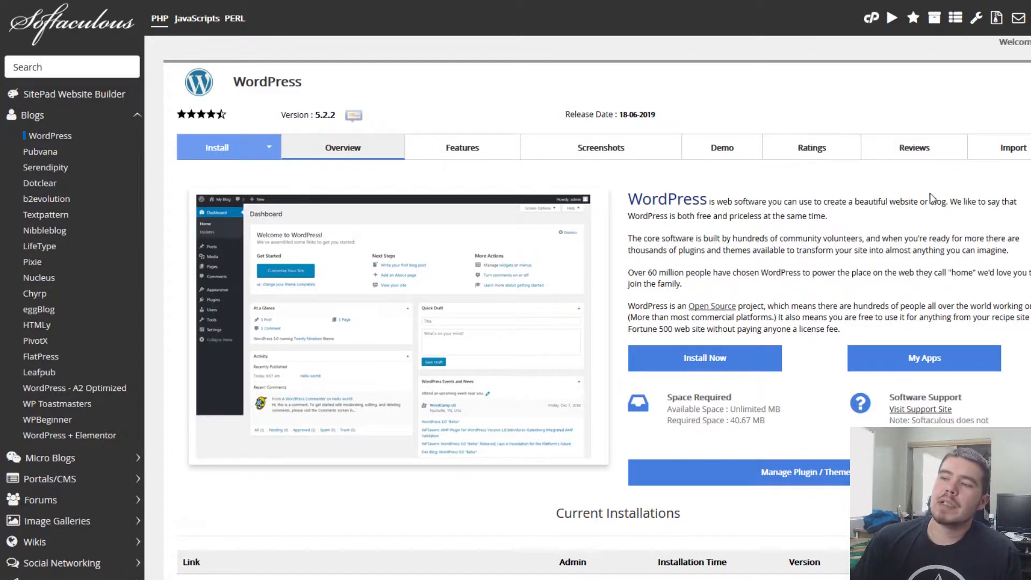
# - Review the current WordPress installations and open the setup form for a new WordPress install
pyautogui.scroll(-4, 934, 195)
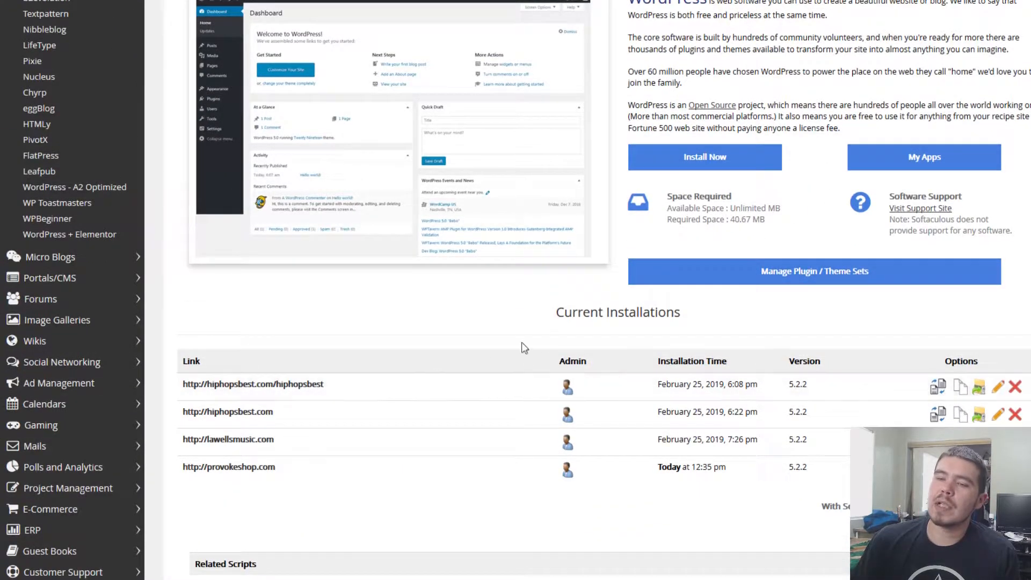
pyautogui.scroll(-1, 709, 190)
pyautogui.scroll(4, 766, 184)
pyautogui.scroll(-3, 741, 328)
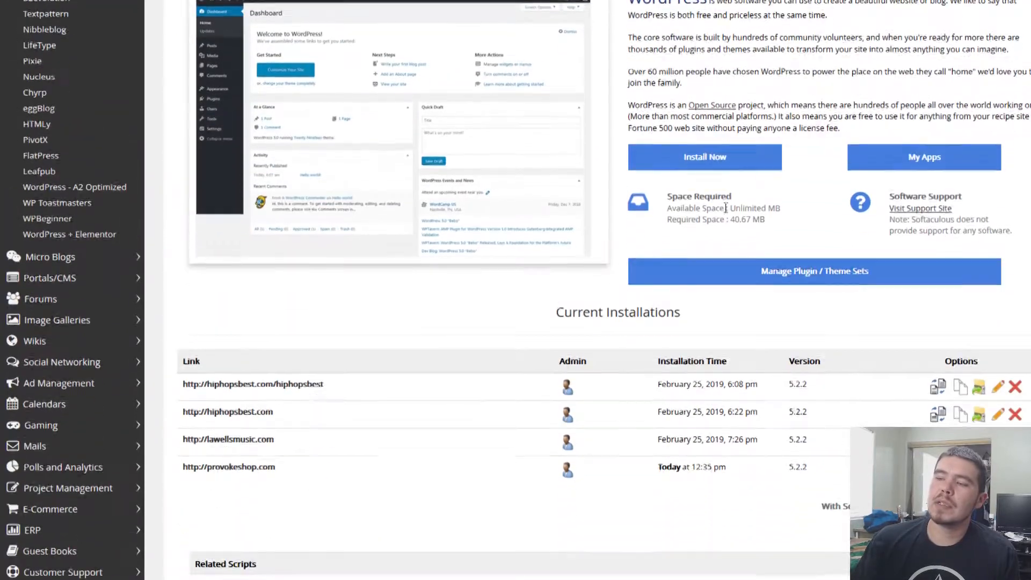
pyautogui.click(704, 159)
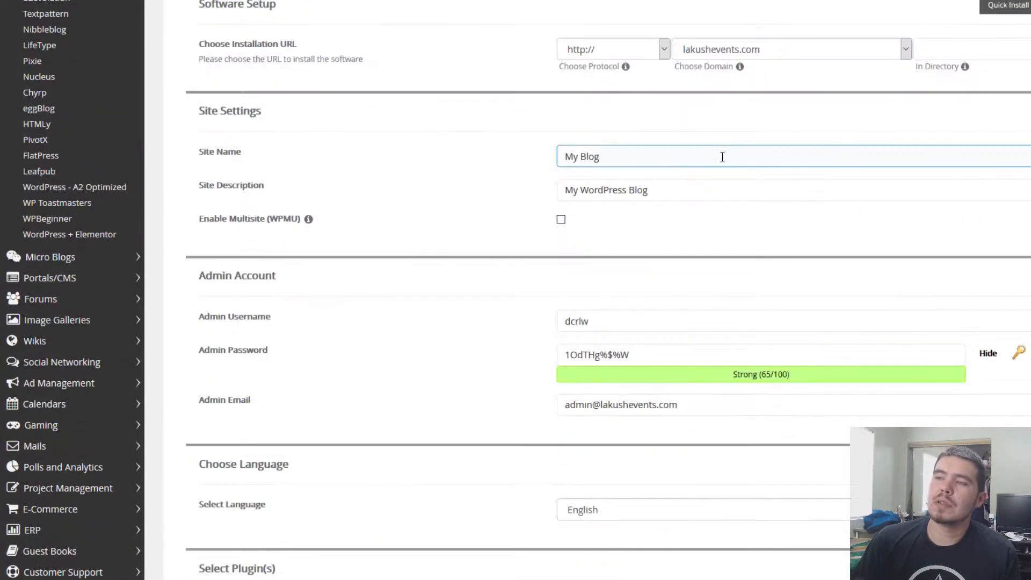
pyautogui.scroll(2, 542, 234)
pyautogui.click(728, 180)
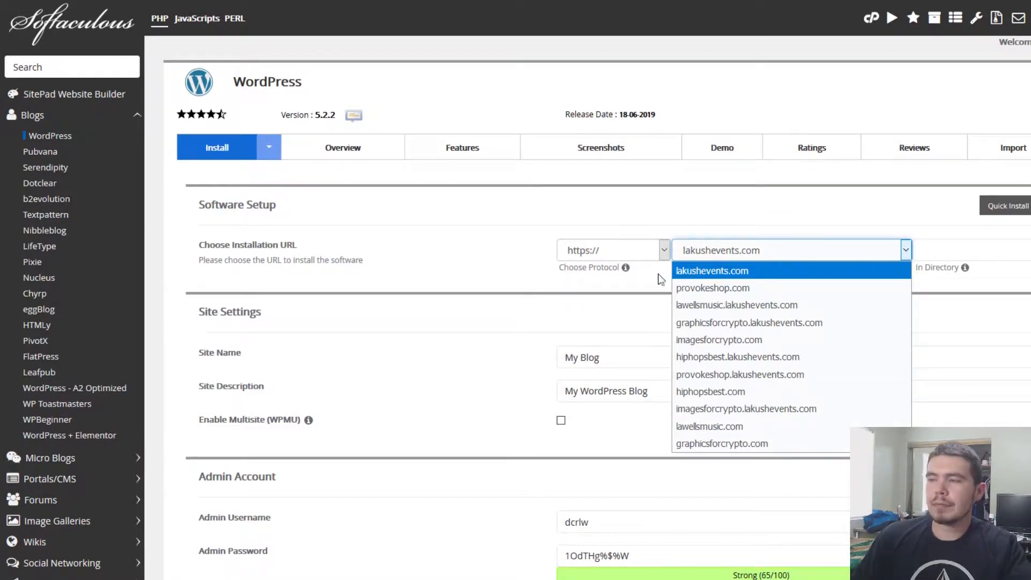
pyautogui.click(400, 239)
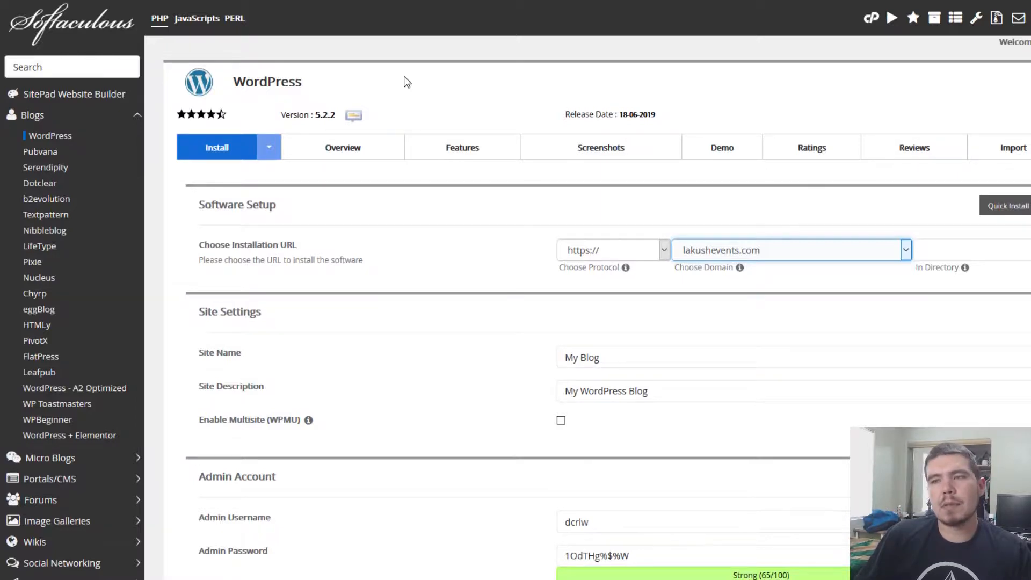
pyautogui.click(441, 74)
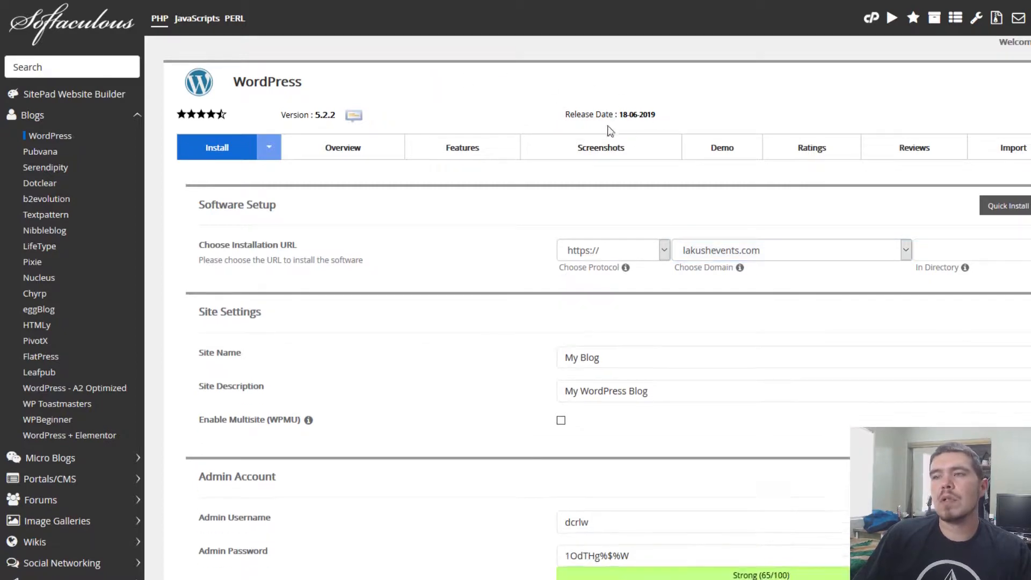
# - Review the remaining sections of the WordPress install form, including site settings, admin account, language, plugins and advanced options
pyautogui.scroll(-4, 611, 131)
pyautogui.scroll(-7, 537, 161)
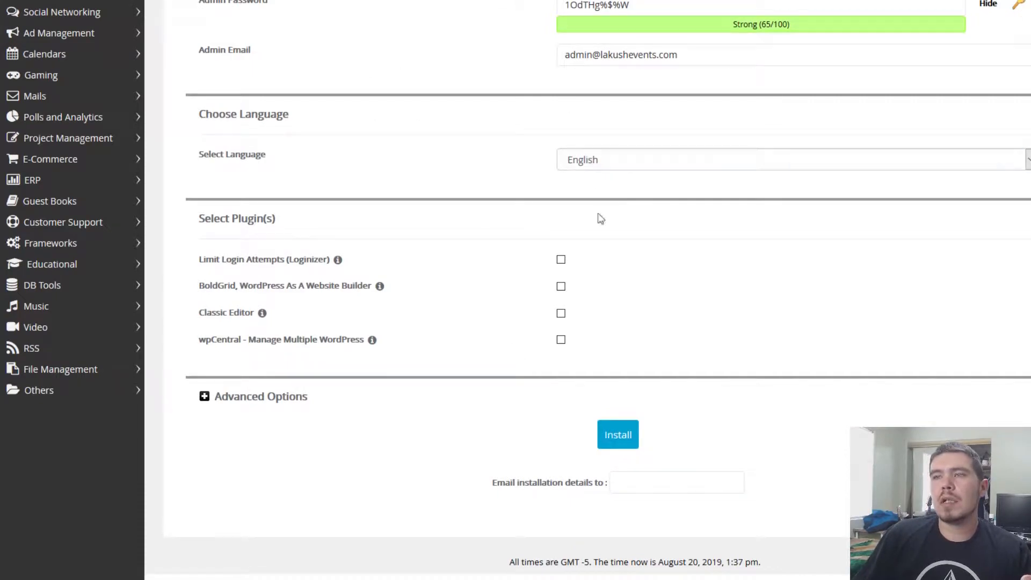
pyautogui.scroll(11, 465, 122)
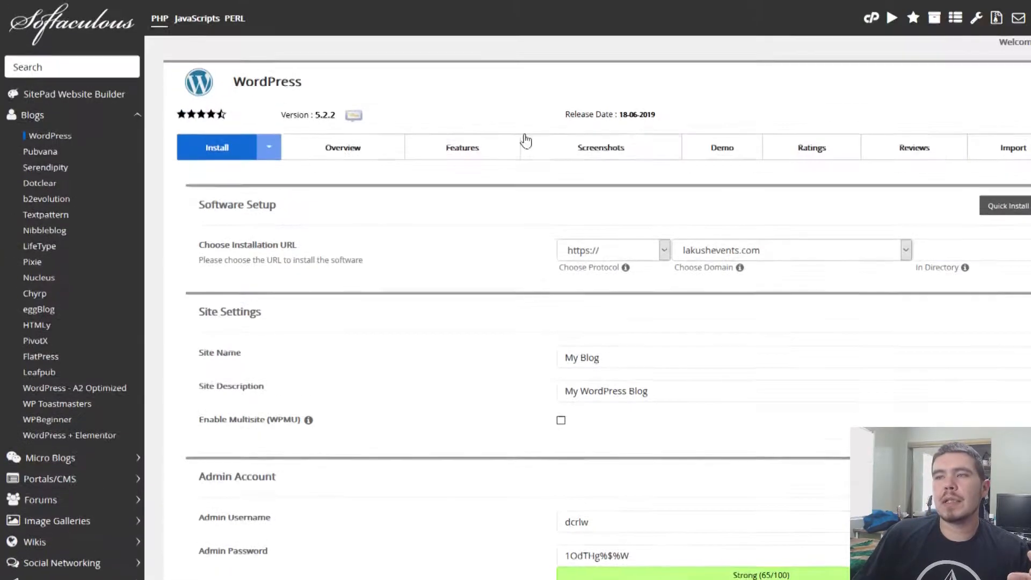
pyautogui.scroll(-3, 297, 182)
pyautogui.scroll(3, 226, 203)
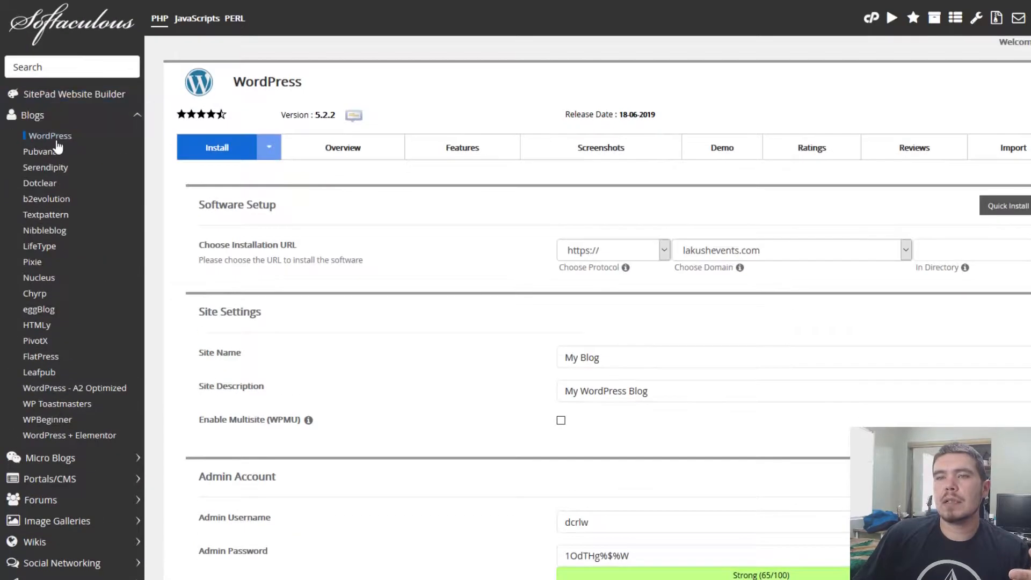
# - Return to the WordPress overview in Softaculous and look through the list of current installations
pyautogui.click(61, 139)
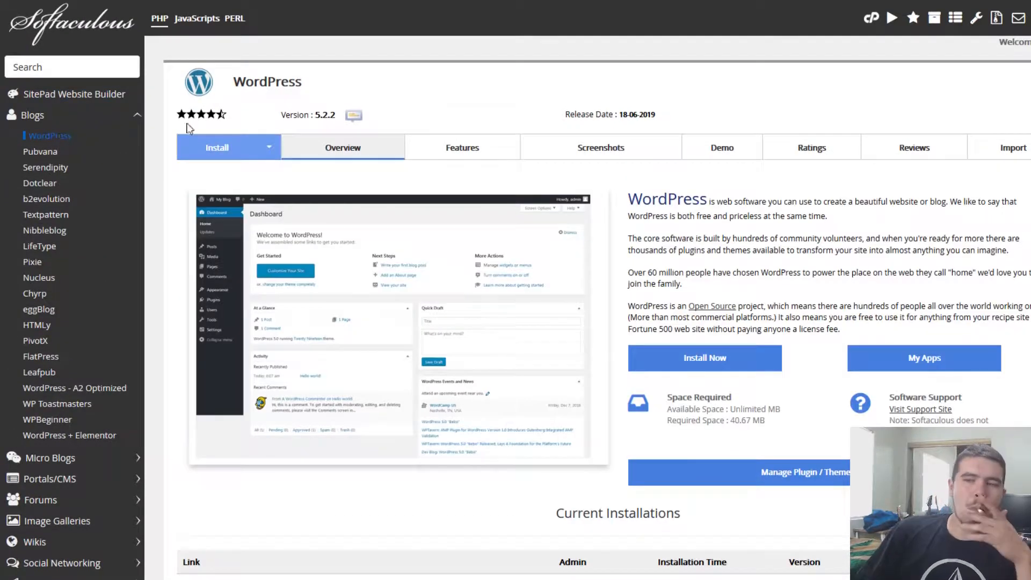
pyautogui.scroll(-5, 321, 168)
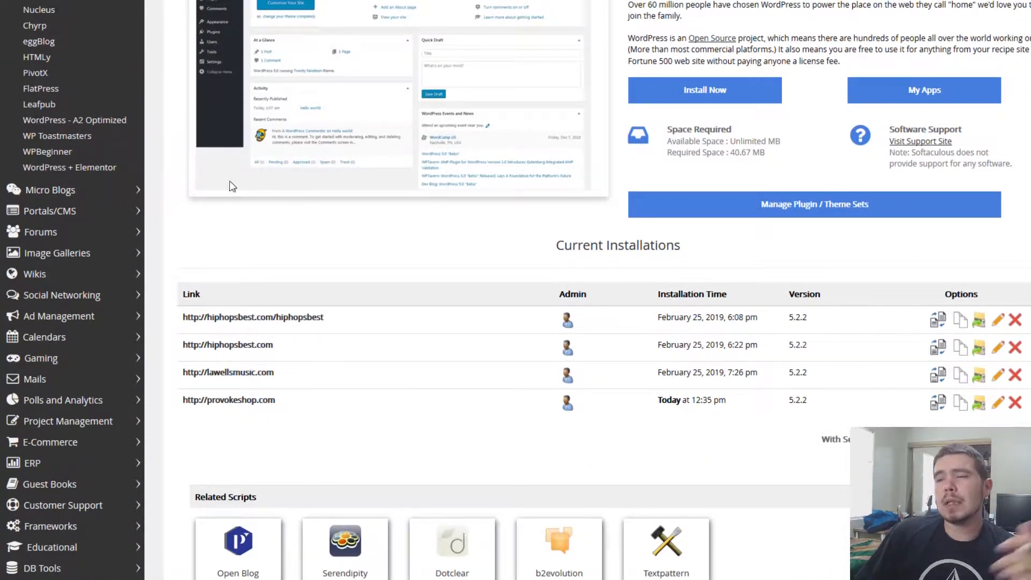
pyautogui.scroll(-3, 231, 184)
pyautogui.scroll(1, 381, 157)
pyautogui.scroll(-1, 379, 157)
pyautogui.scroll(1, 378, 253)
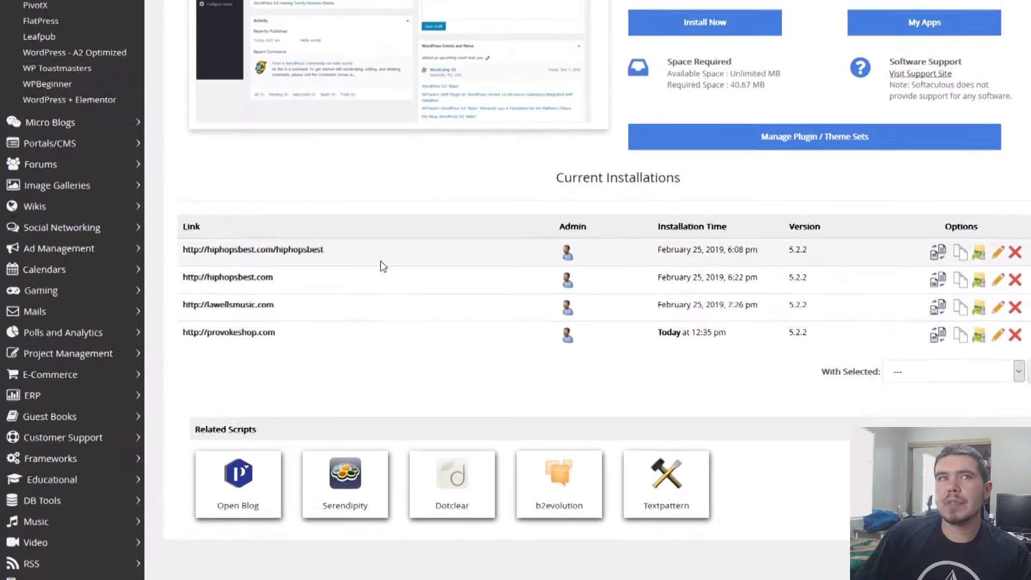
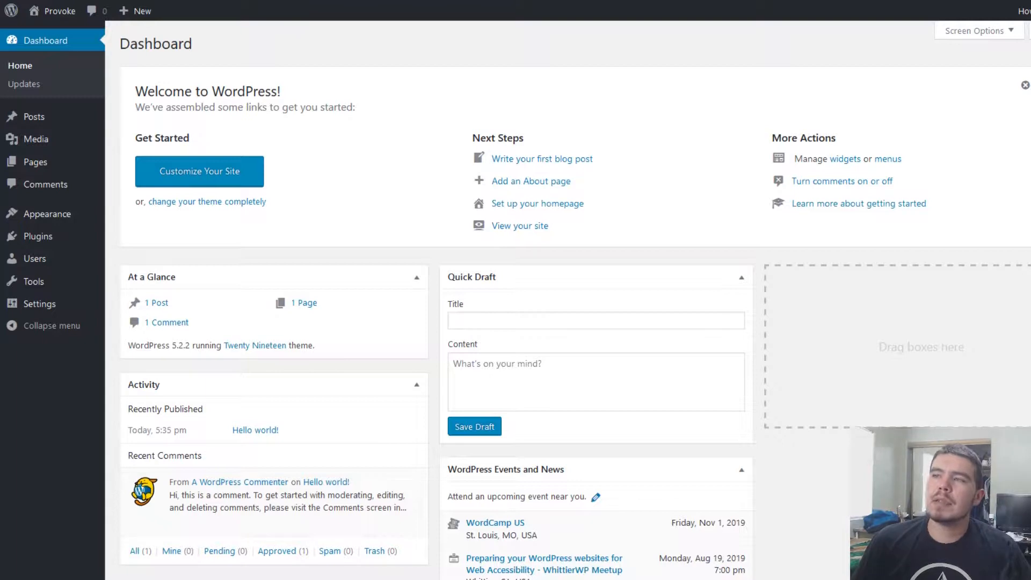
# - Open the Provoke site's front page in a new browser tab from its WordPress dashboard and switch to it
pyautogui.moveTo(56, 15)
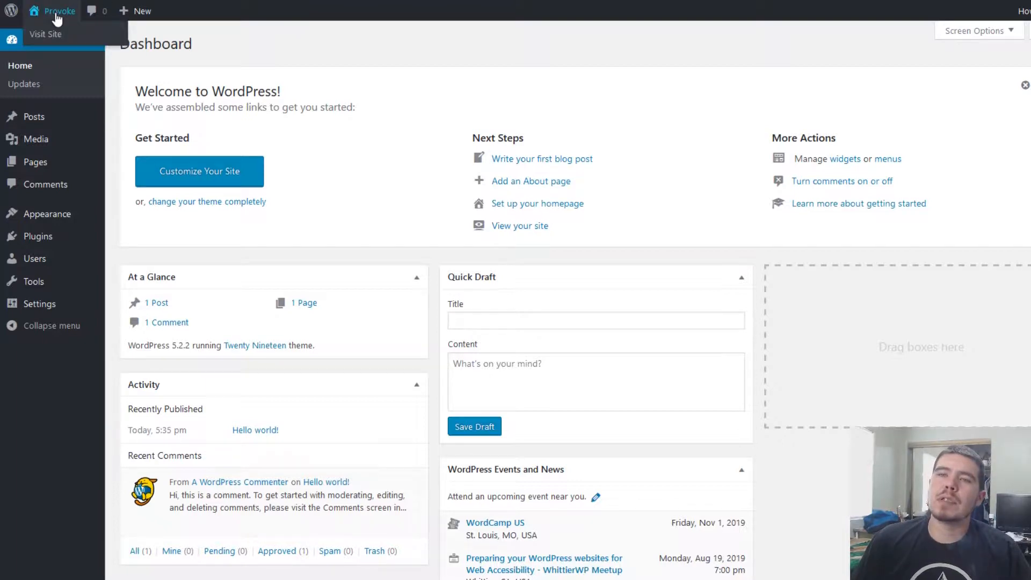
pyautogui.rightClick(57, 19)
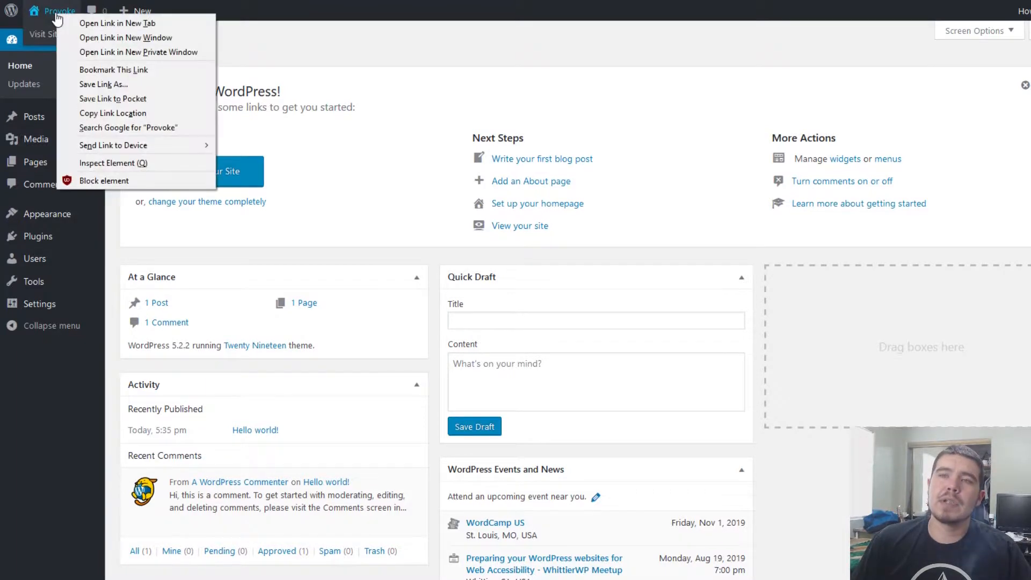
pyautogui.click(205, 20)
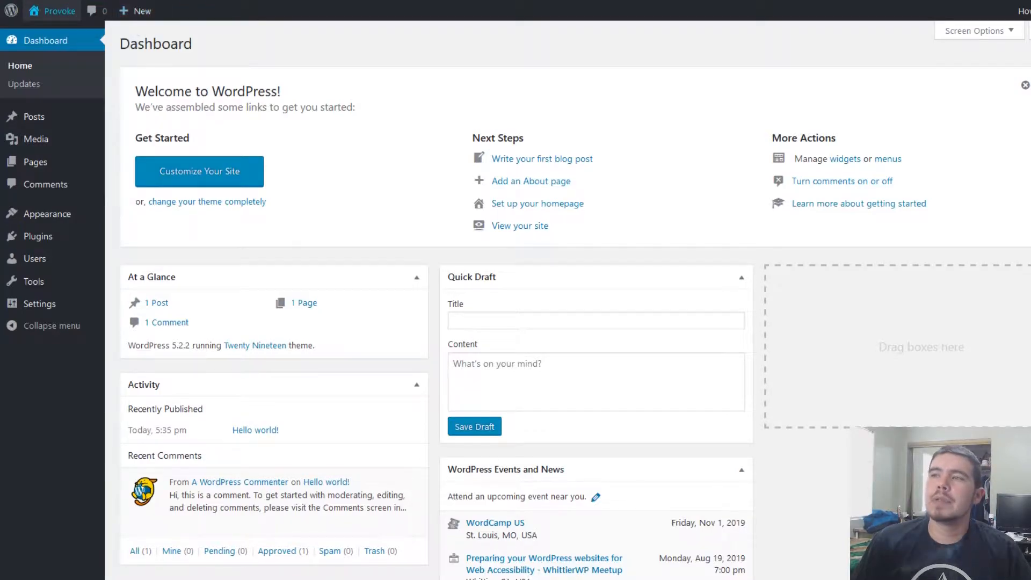
pyautogui.click(210, 0)
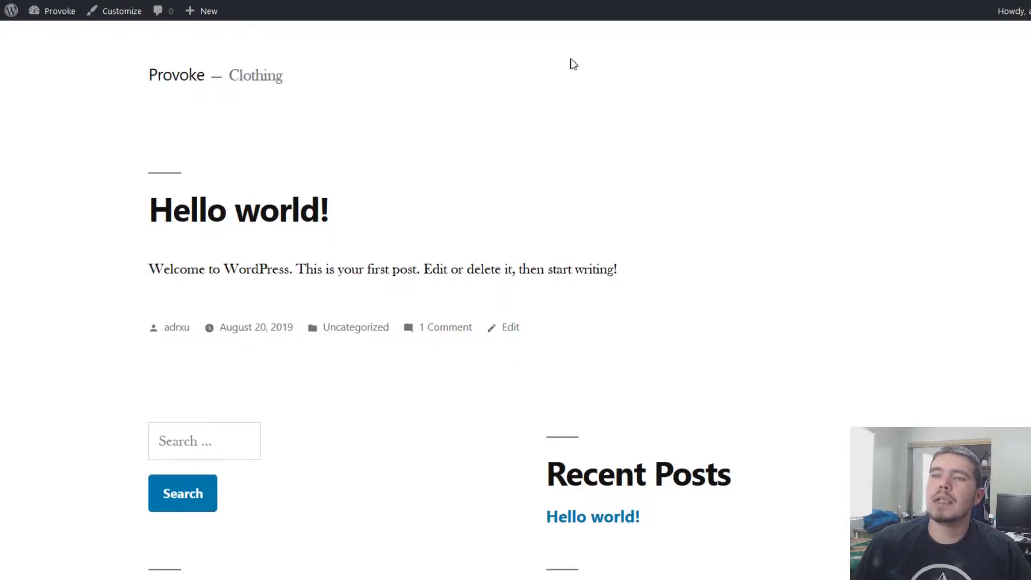
# - Look over the Provoke homepage from the site title and sample post through to the sidebar widgets and footer
pyautogui.scroll(-8, 623, 142)
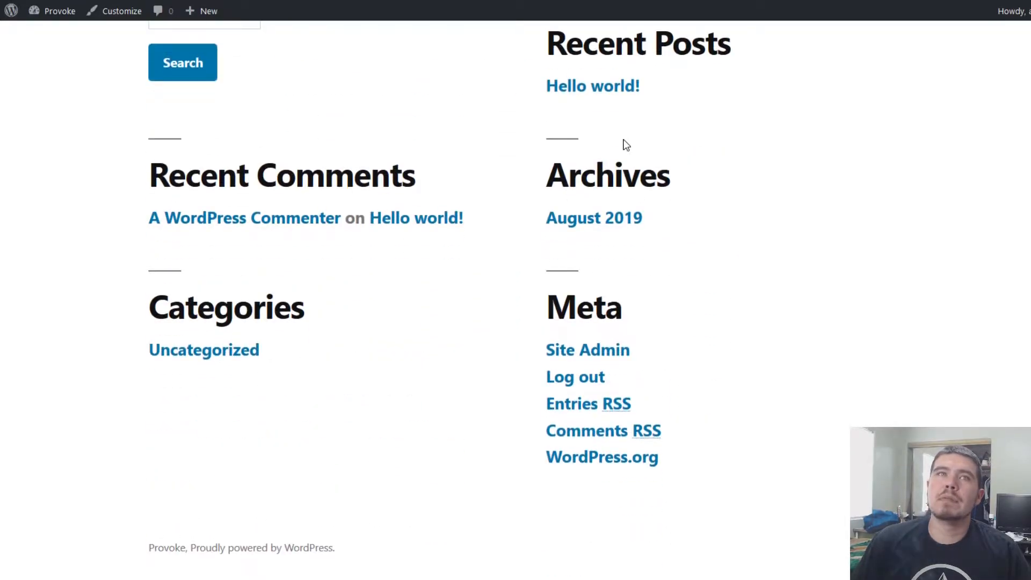
pyautogui.scroll(8, 626, 145)
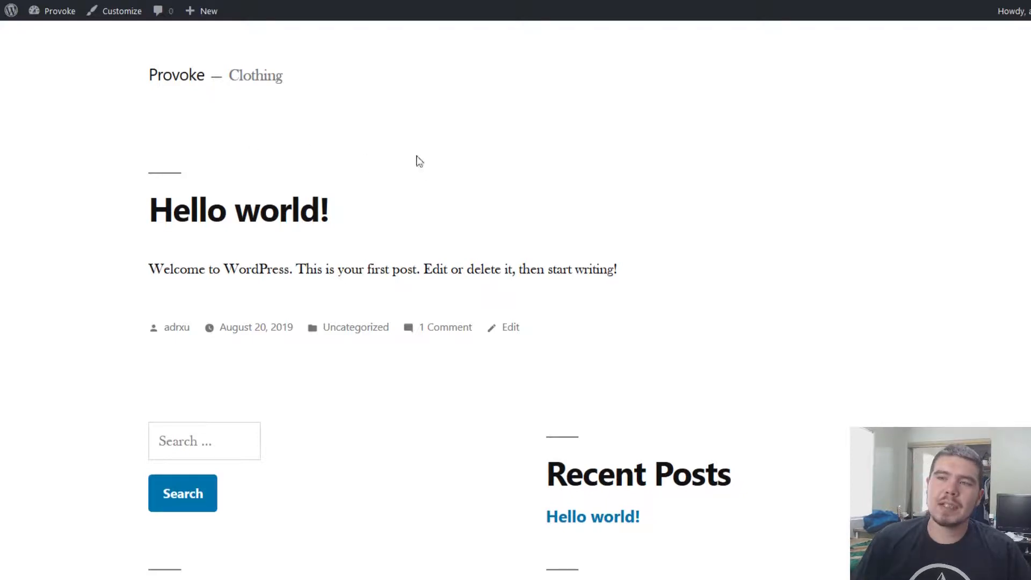
pyautogui.scroll(-3, 384, 190)
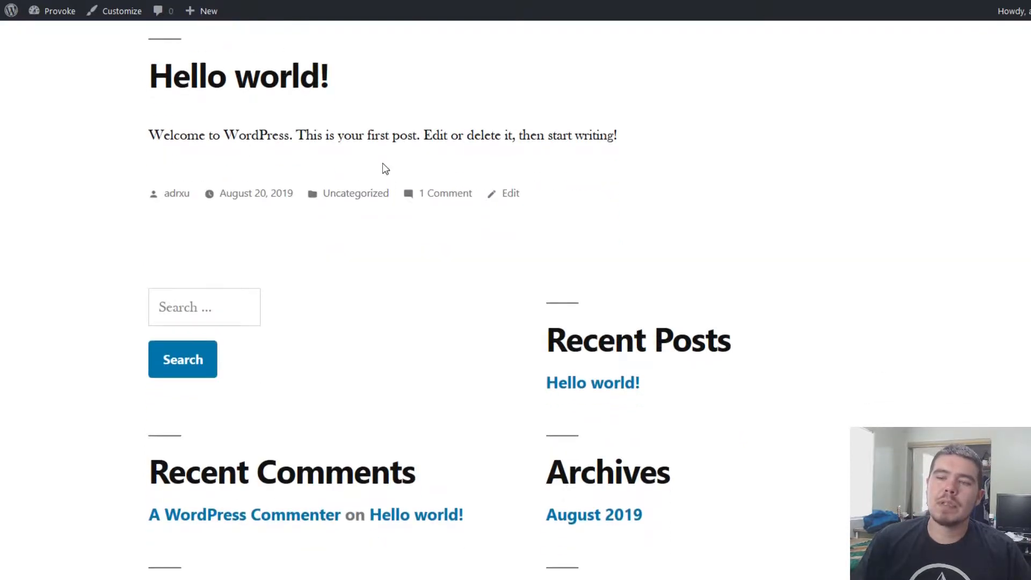
pyautogui.scroll(3, 382, 162)
pyautogui.scroll(-10, 382, 162)
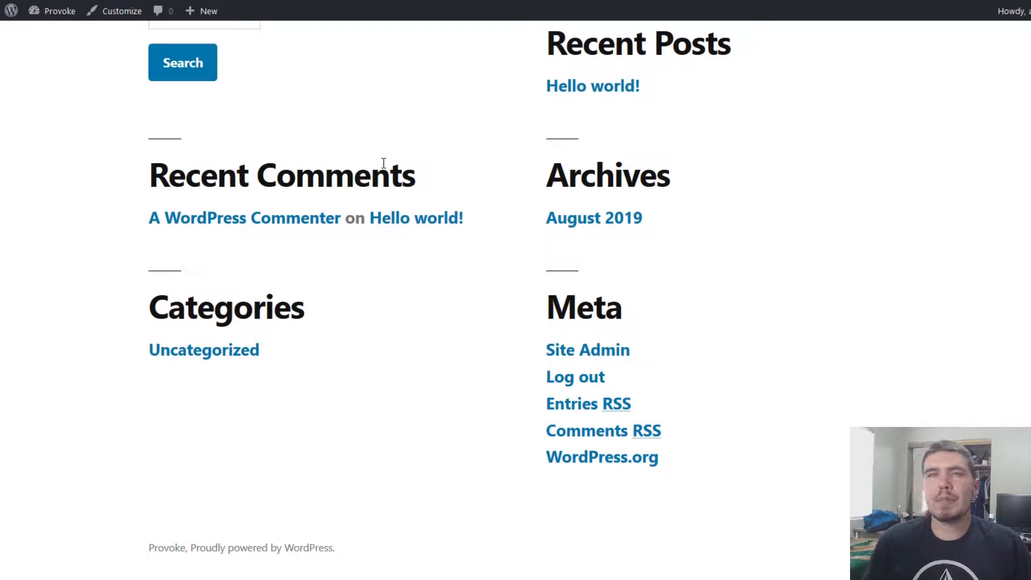
pyautogui.scroll(6, 543, 268)
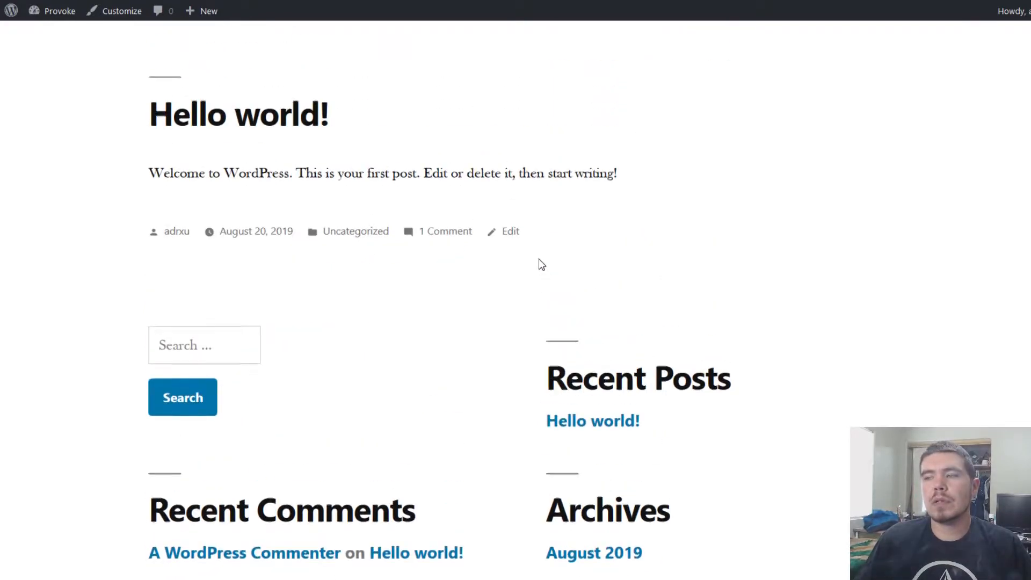
pyautogui.scroll(2, 539, 259)
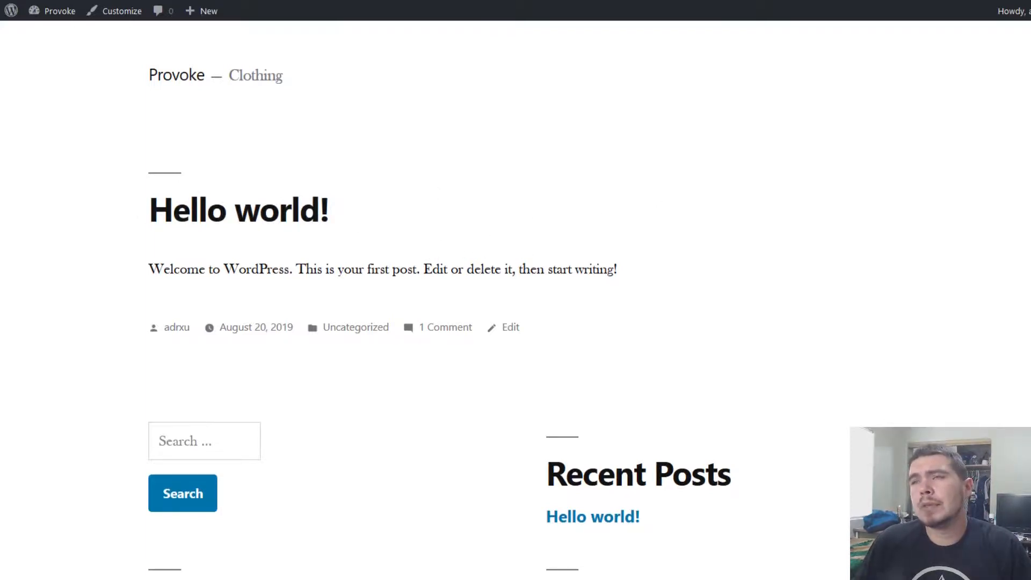
# - Return to the Provoke dashboard and open the page for adding new plugins
pyautogui.hotkey('alt', 'Left')
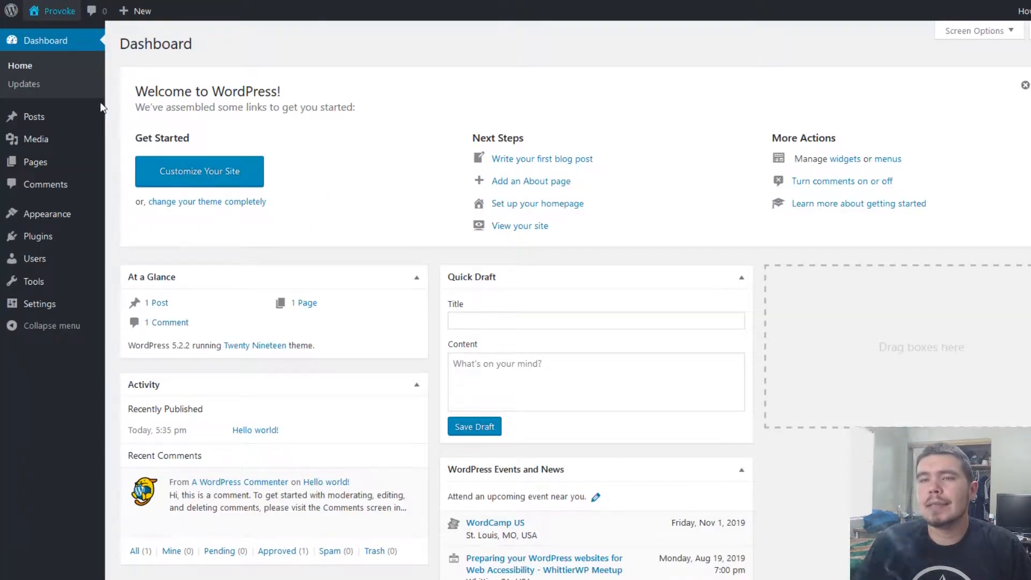
pyautogui.moveTo(43, 248)
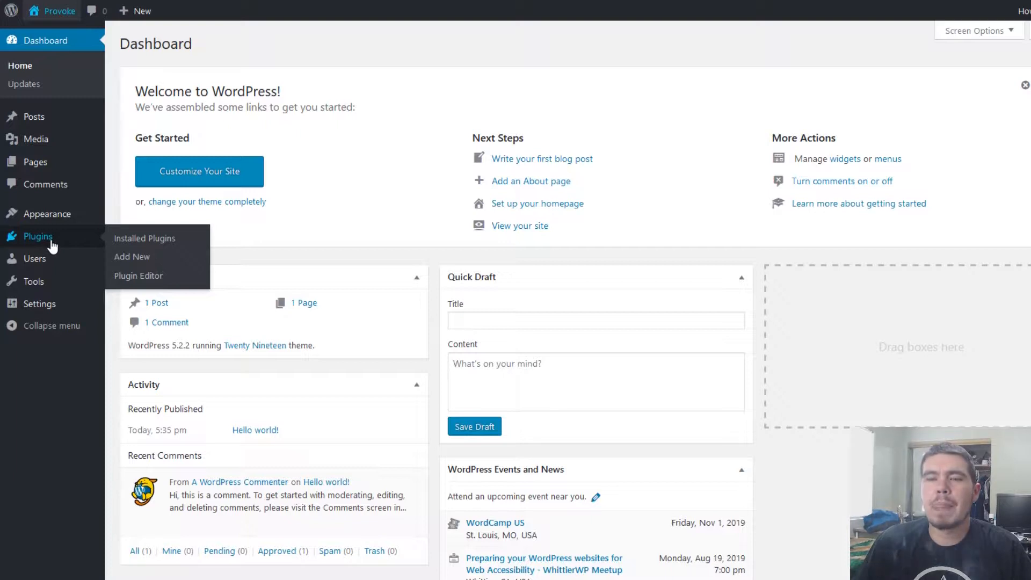
pyautogui.moveTo(102, 290)
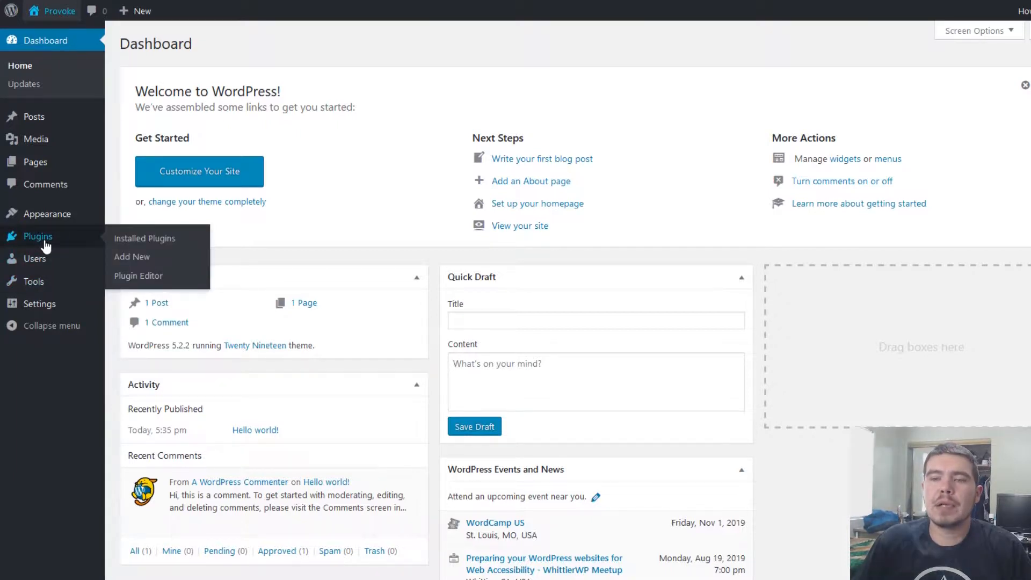
pyautogui.click(138, 262)
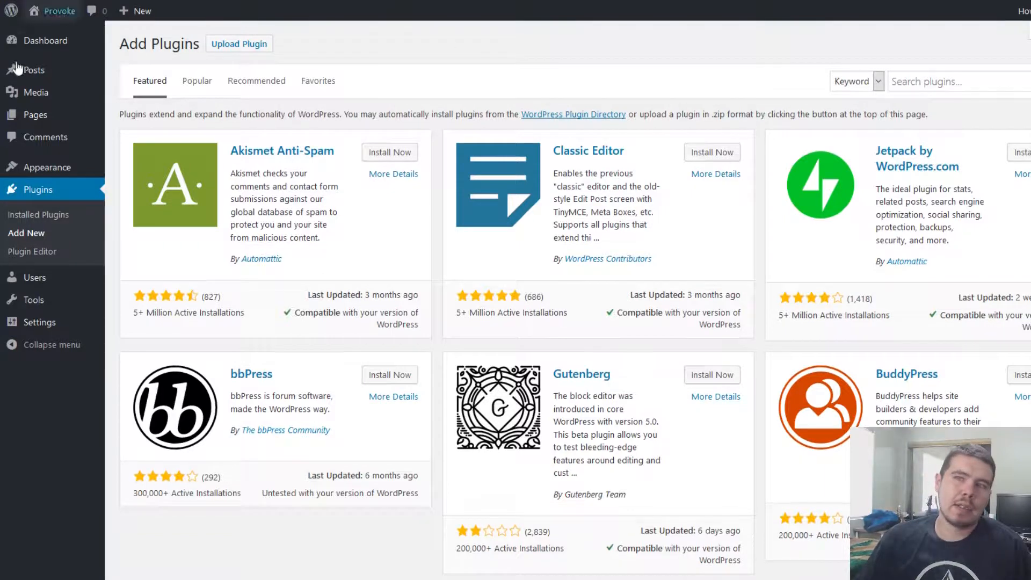
# - Check the public Provoke homepage again and come back to the Add Plugins page
pyautogui.moveTo(70, 69)
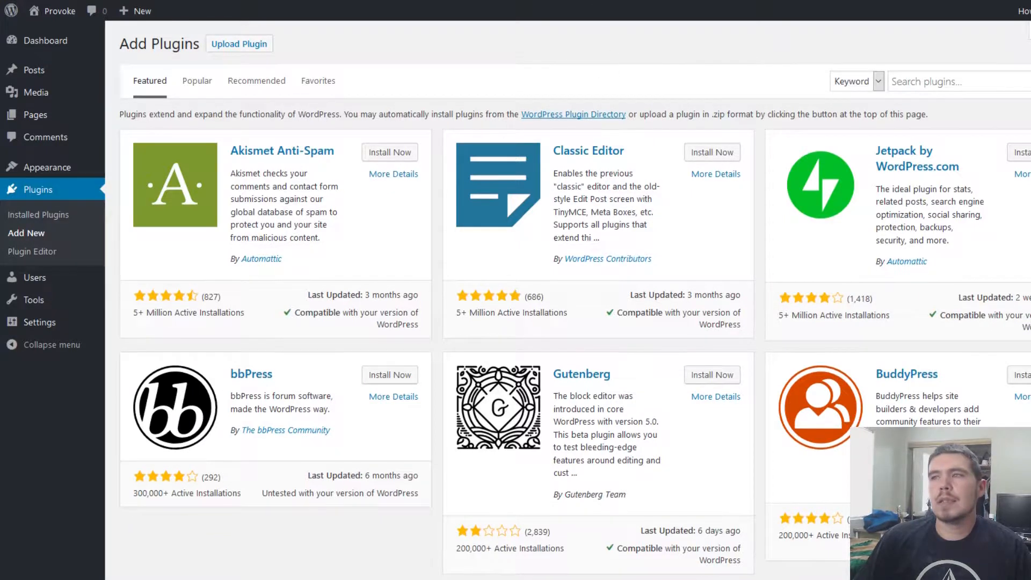
pyautogui.click(591, 2)
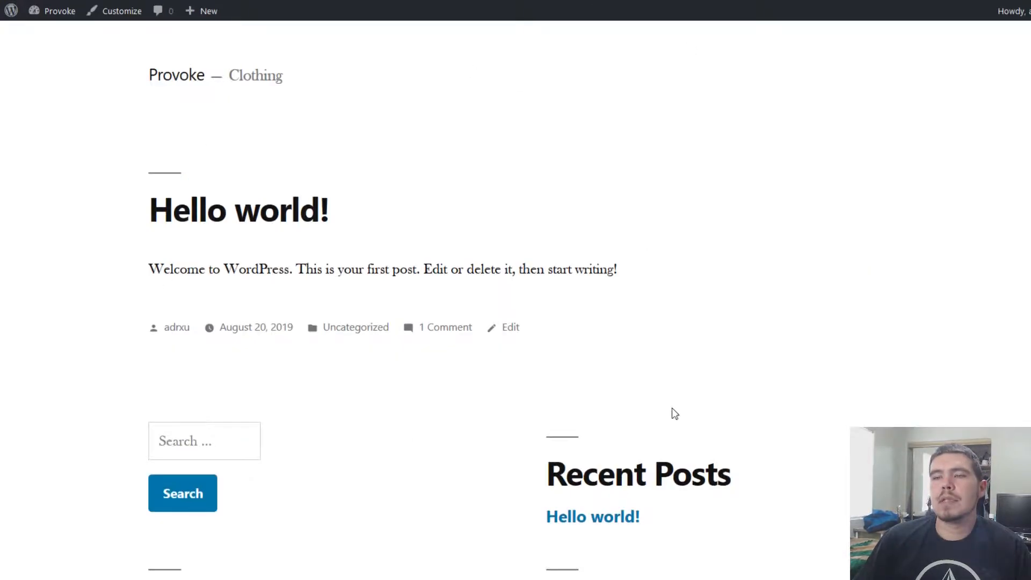
pyautogui.hotkey('ctrl', 'shift', 'Tab')
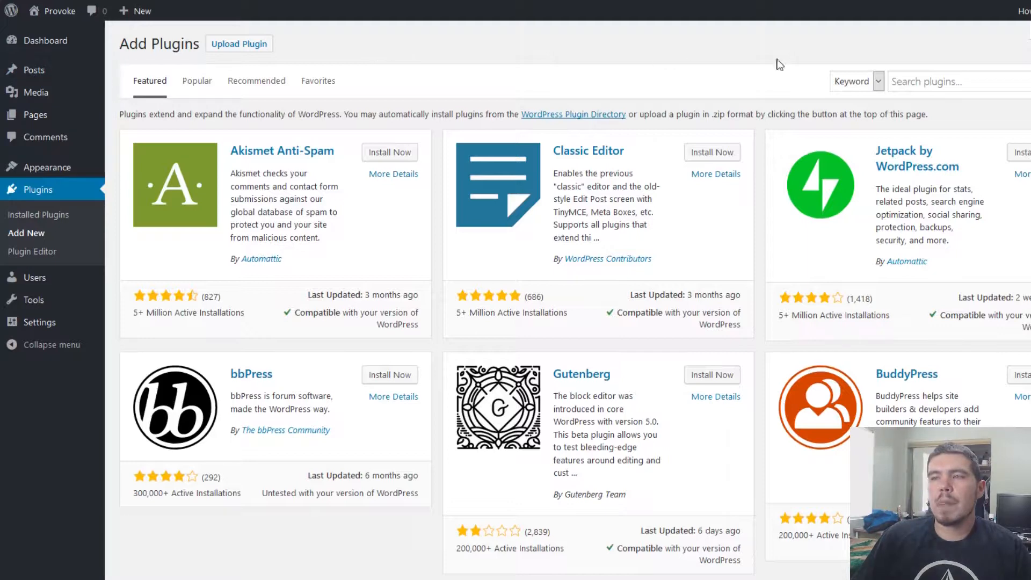
# - Search the plugins for Coming Soon and install Coming Soon Page & Maintenance Mode by SeedProd
pyautogui.click(935, 83)
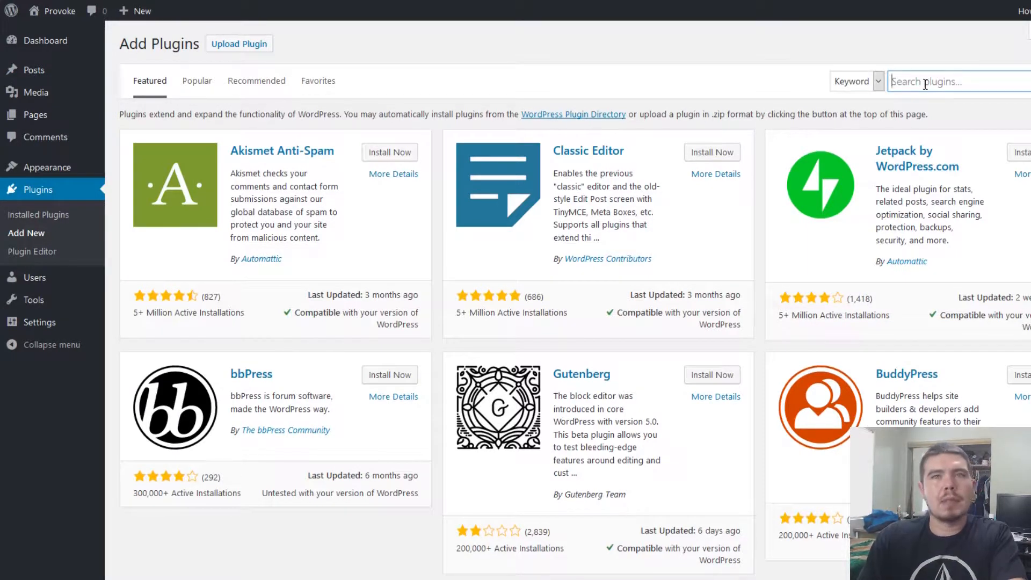
pyautogui.write('comi')
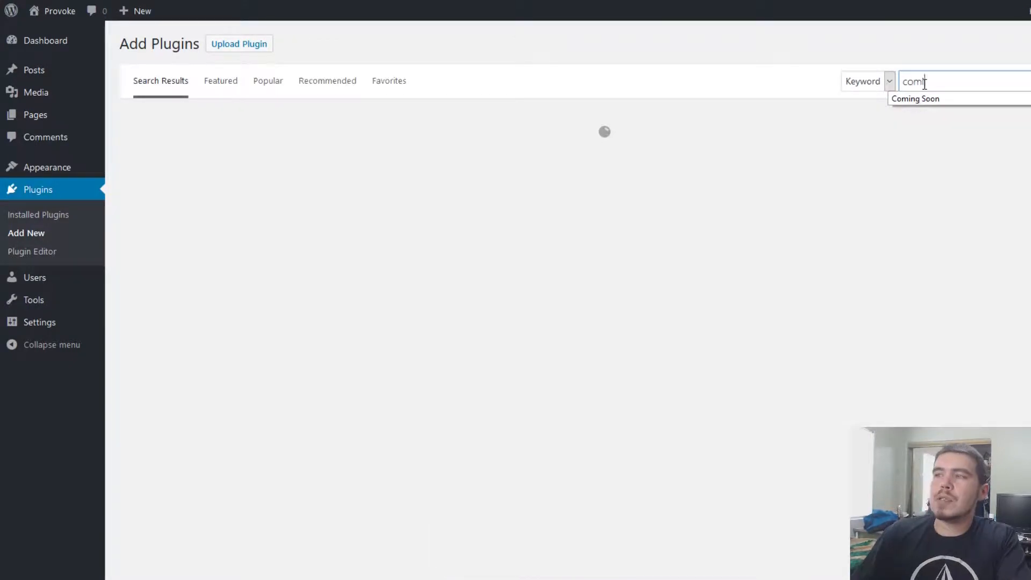
pyautogui.click(922, 100)
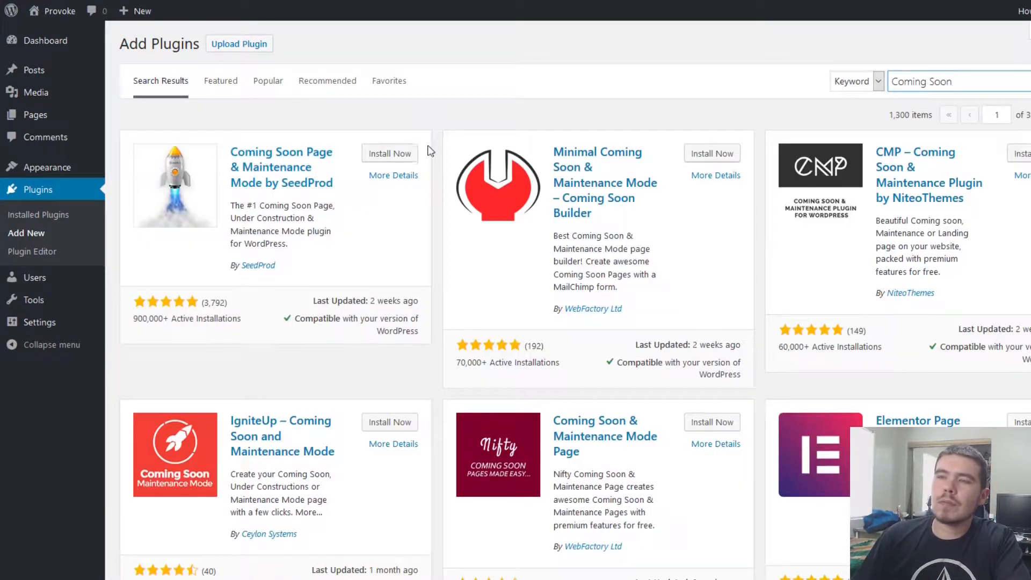
pyautogui.click(400, 154)
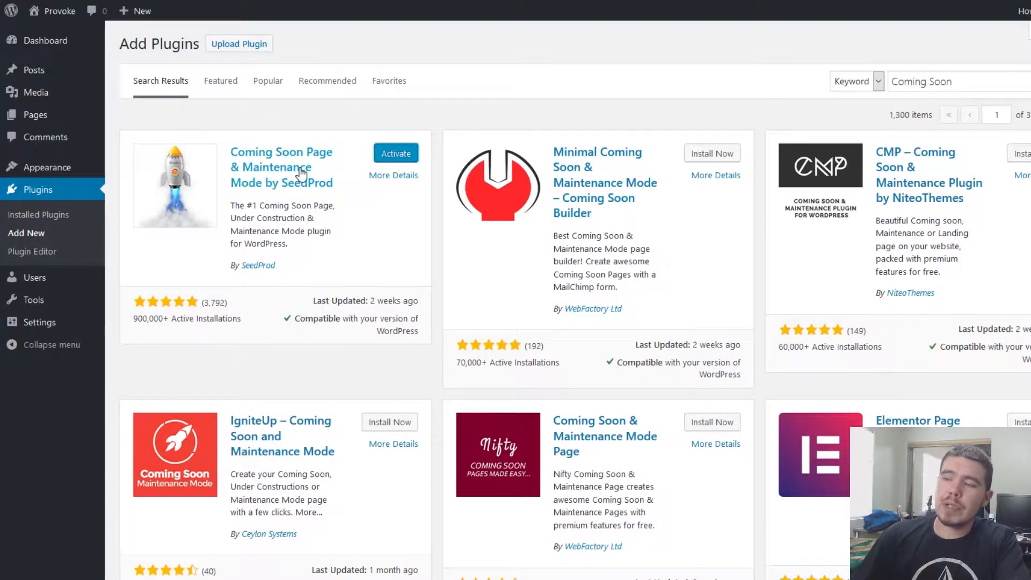
# - Replace the plugin search term with elementor to find the Elementor Page Builder plugin
pyautogui.moveTo(973, 81); pyautogui.dragTo(852, 100)
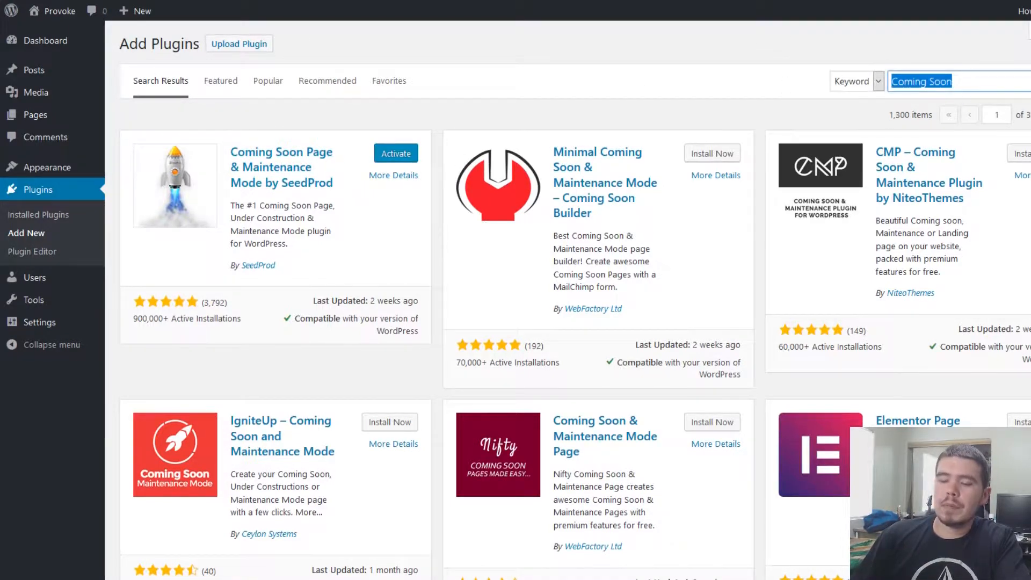
pyautogui.write('ele')
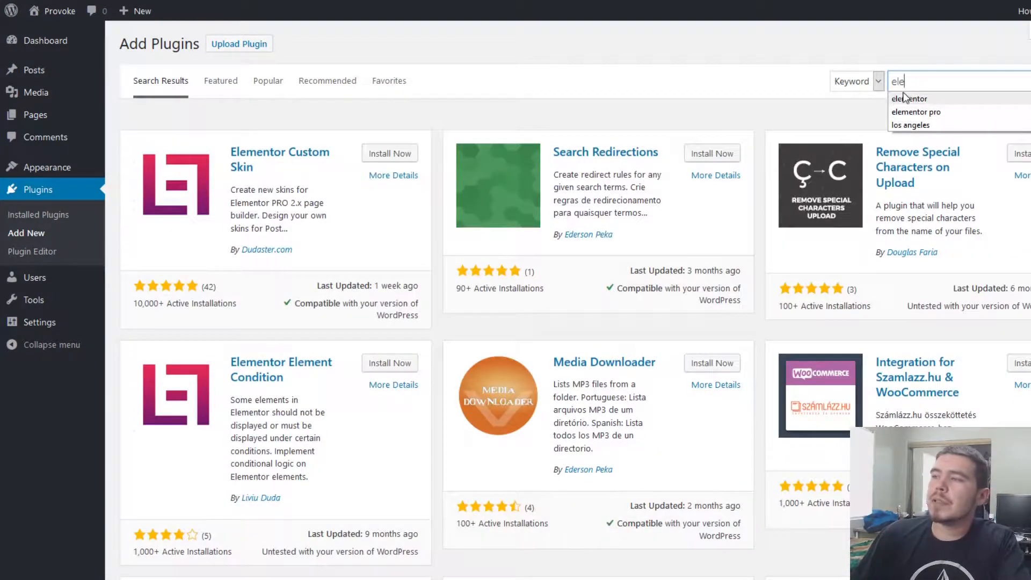
pyautogui.click(908, 99)
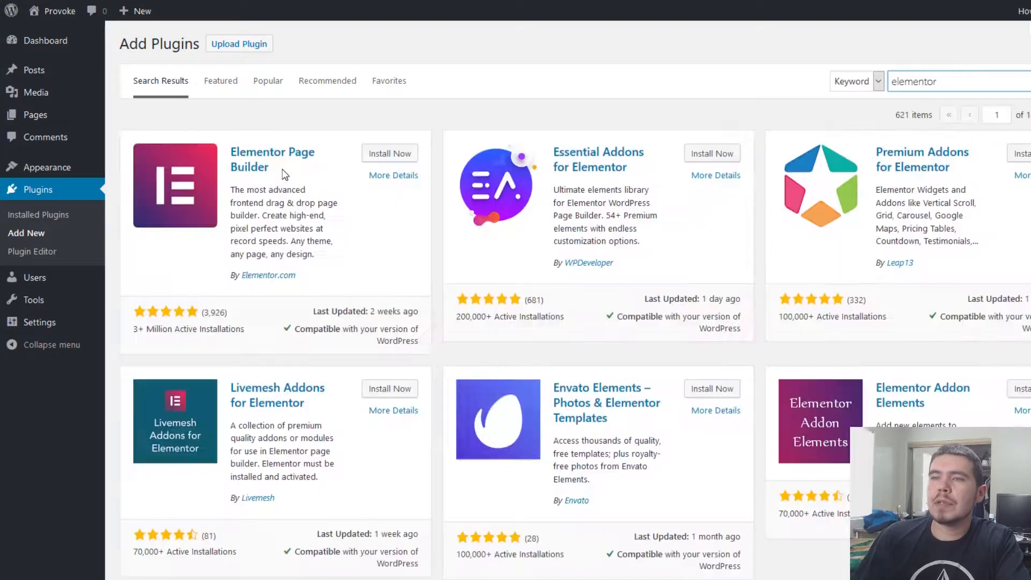
pyautogui.click(123, 333)
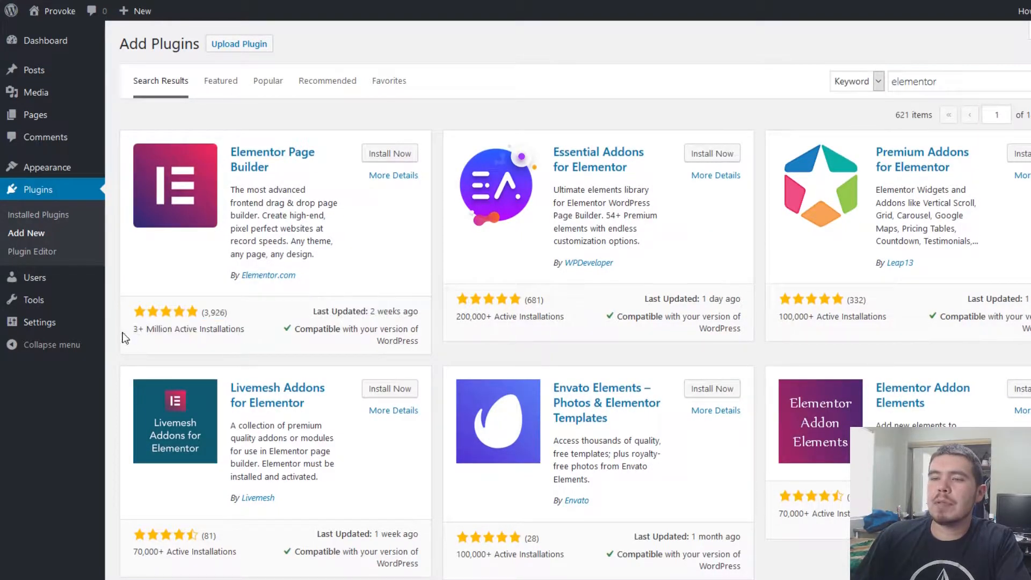
# - Install the Elementor Page Builder plugin and look through the other Elementor add-ons in the results
pyautogui.click(402, 154)
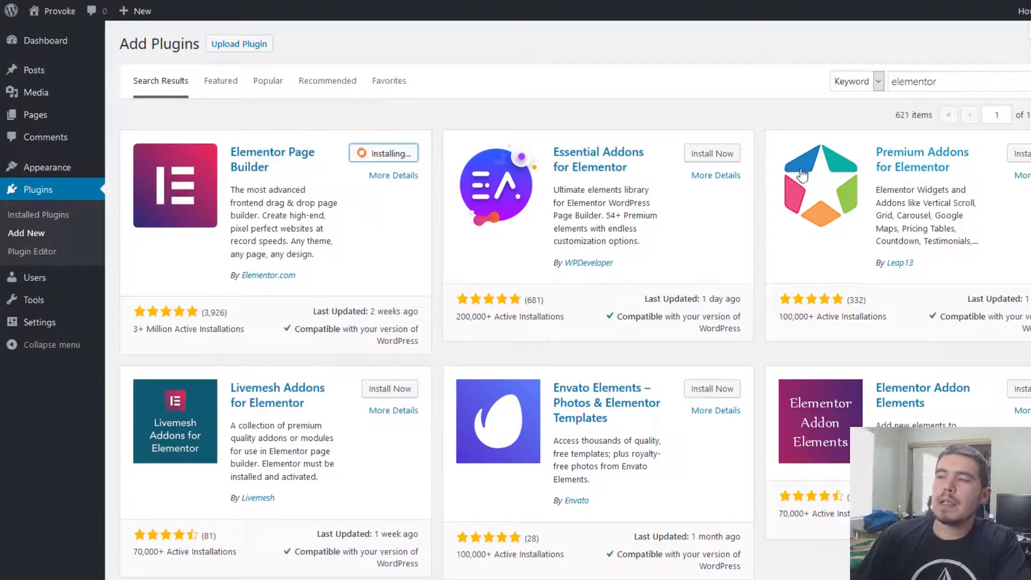
pyautogui.scroll(-4, 537, 357)
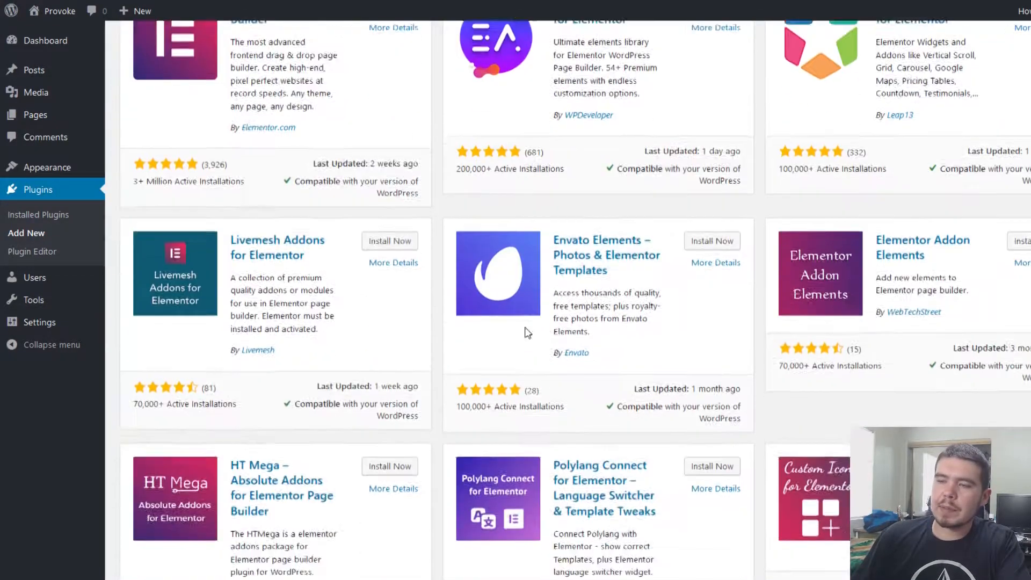
pyautogui.scroll(-3, 473, 368)
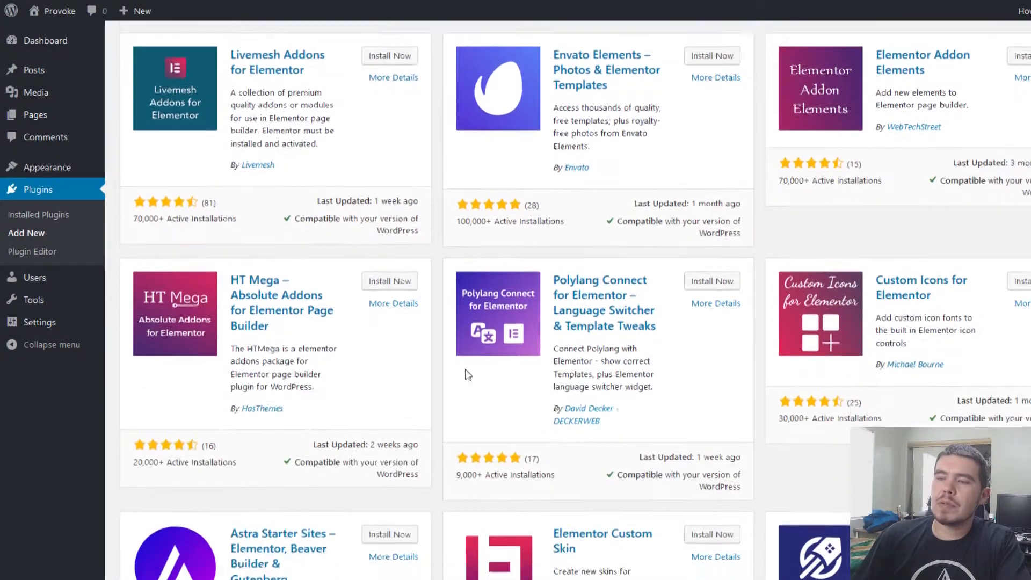
pyautogui.scroll(-6, 590, 277)
pyautogui.scroll(12, 590, 277)
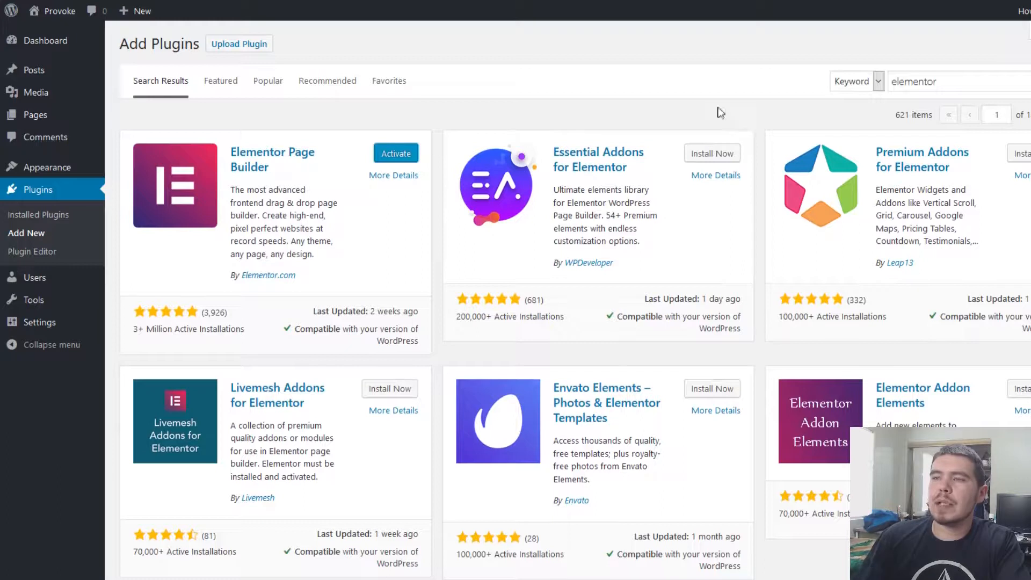
# - Search the plugins for ithemes and install iThemes Security (formerly Better WP Security)
pyautogui.doubleClick(951, 75)
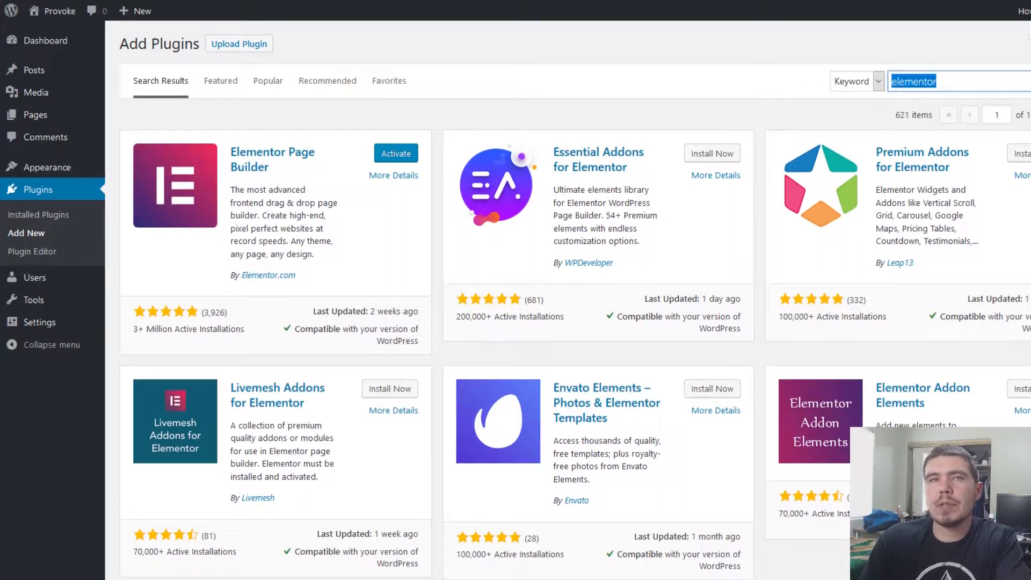
pyautogui.write('ith')
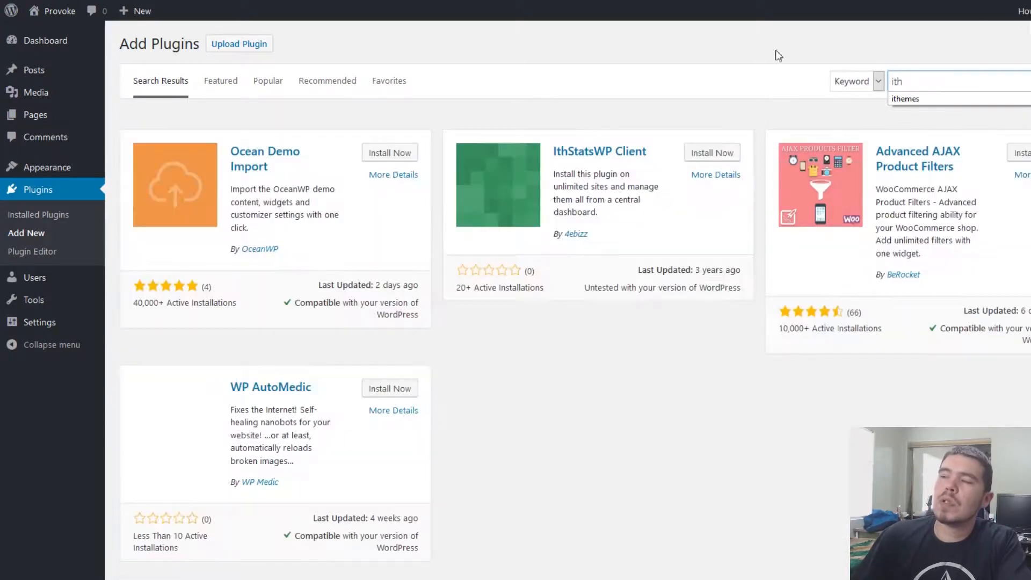
pyautogui.click(934, 99)
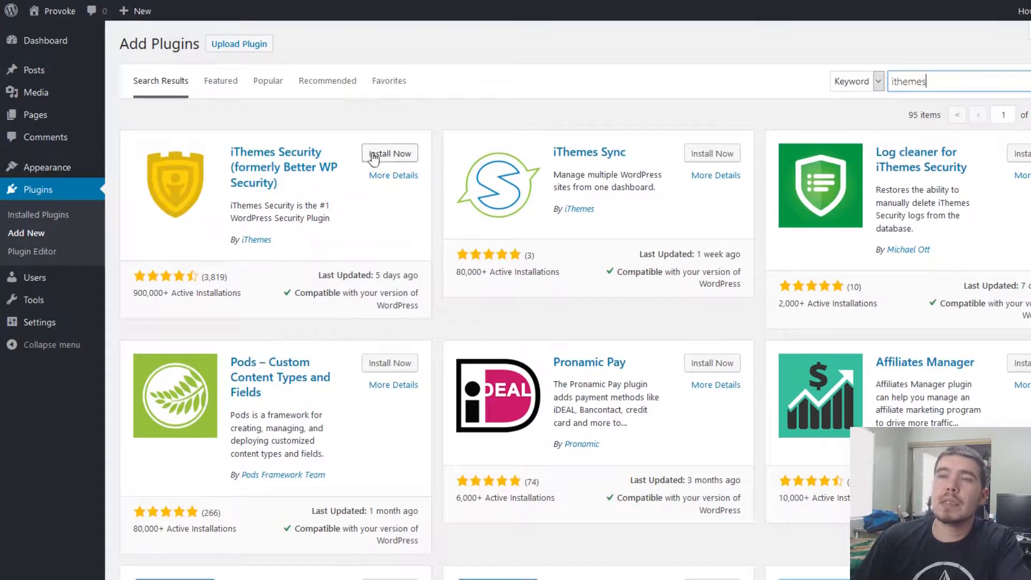
pyautogui.click(391, 156)
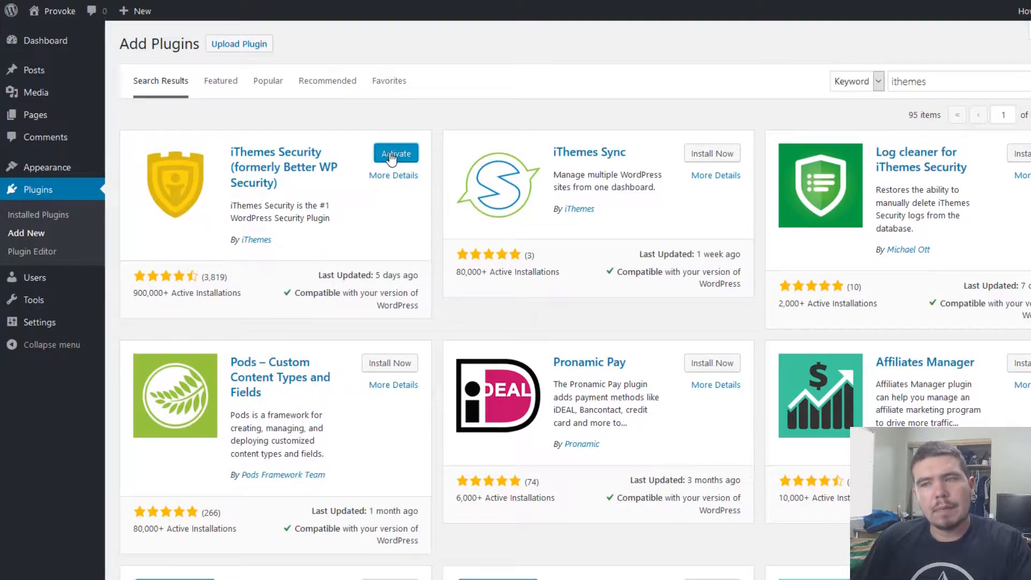
# - Replace the plugin search term with envato and install Envato Elements – Photos & Elementor Templates
pyautogui.click(913, 82)
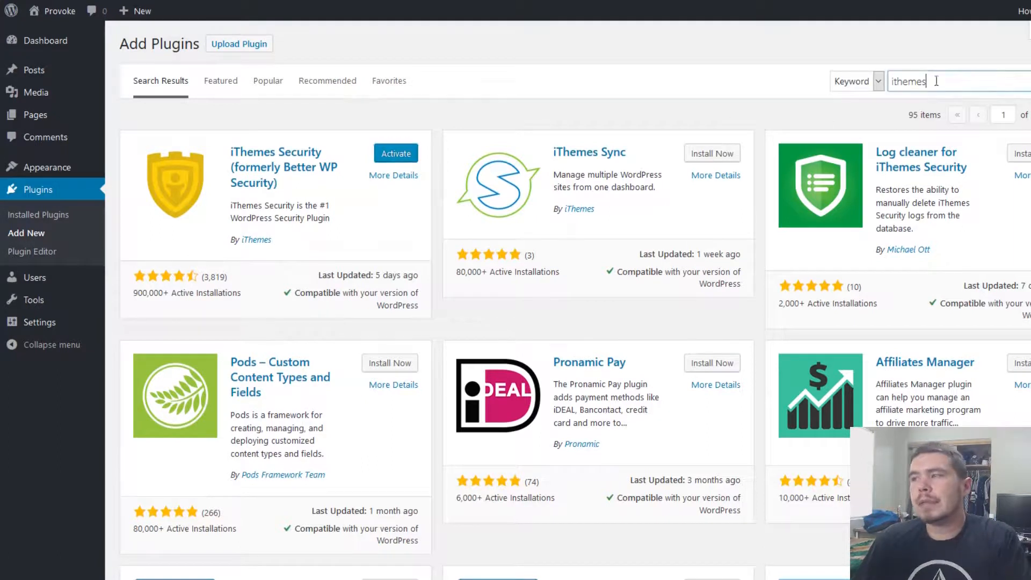
pyautogui.doubleClick(909, 82)
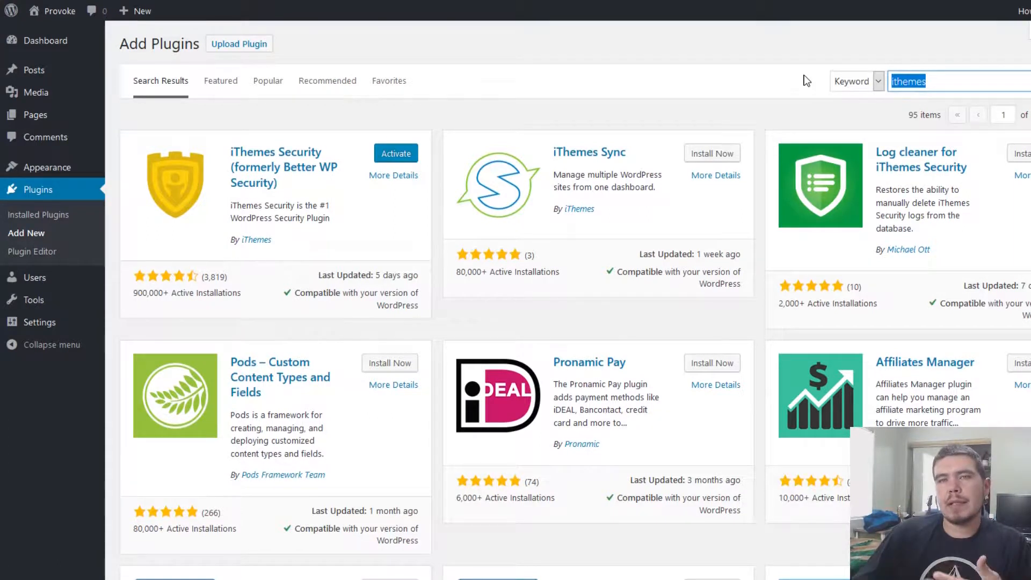
pyautogui.moveTo(67, 167)
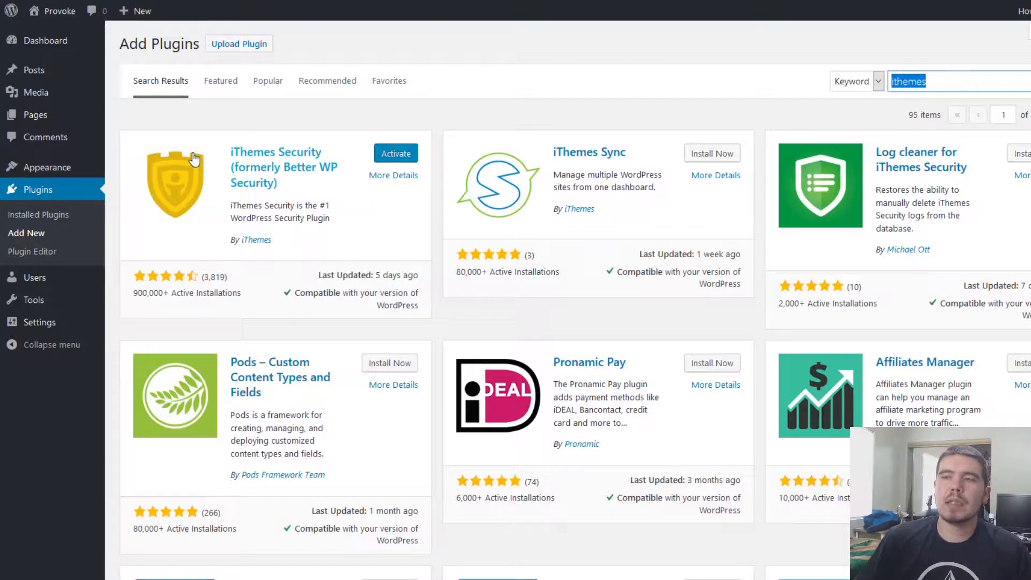
pyautogui.click(431, 107)
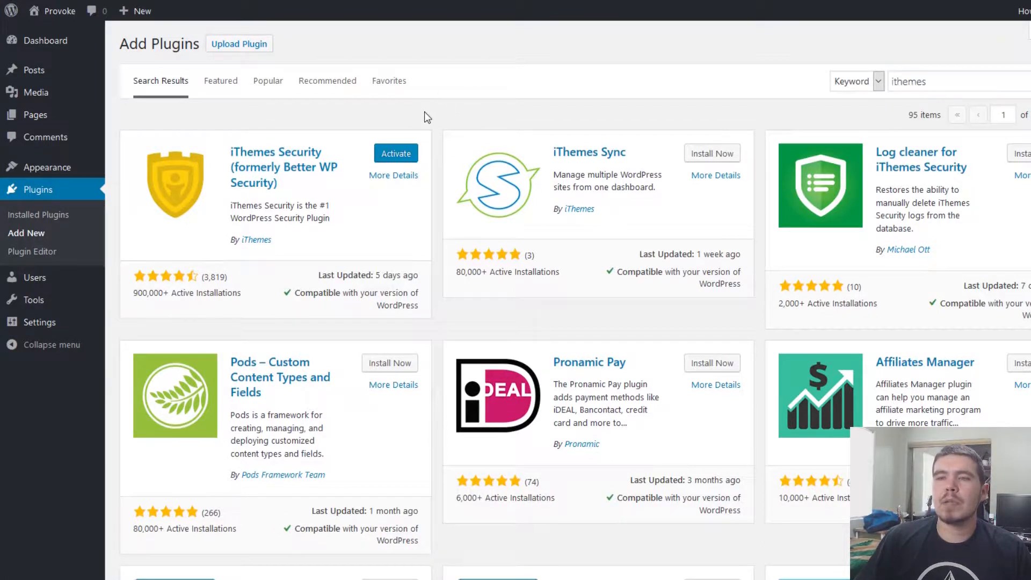
pyautogui.doubleClick(952, 80)
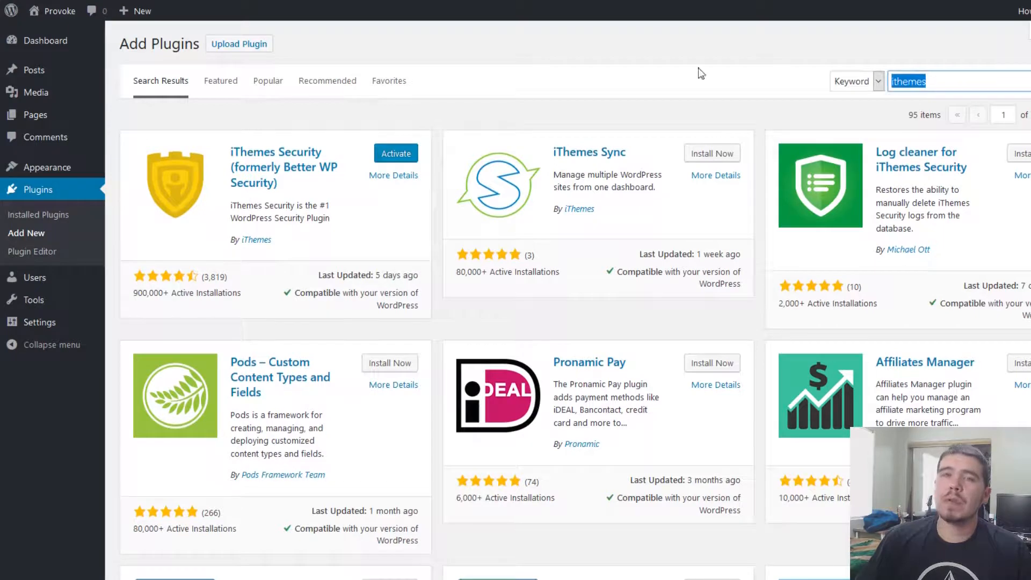
pyautogui.write('en')
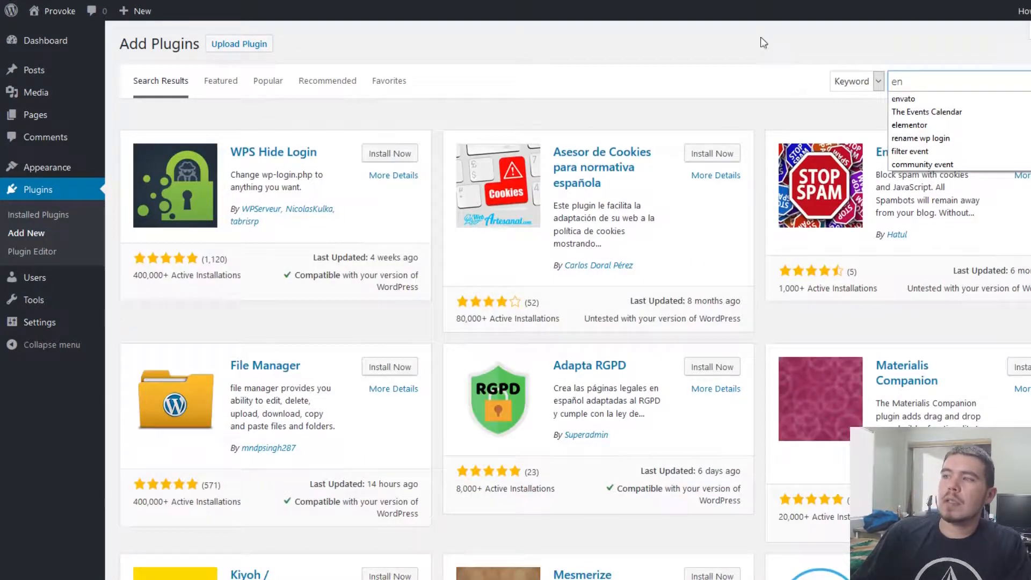
pyautogui.click(929, 97)
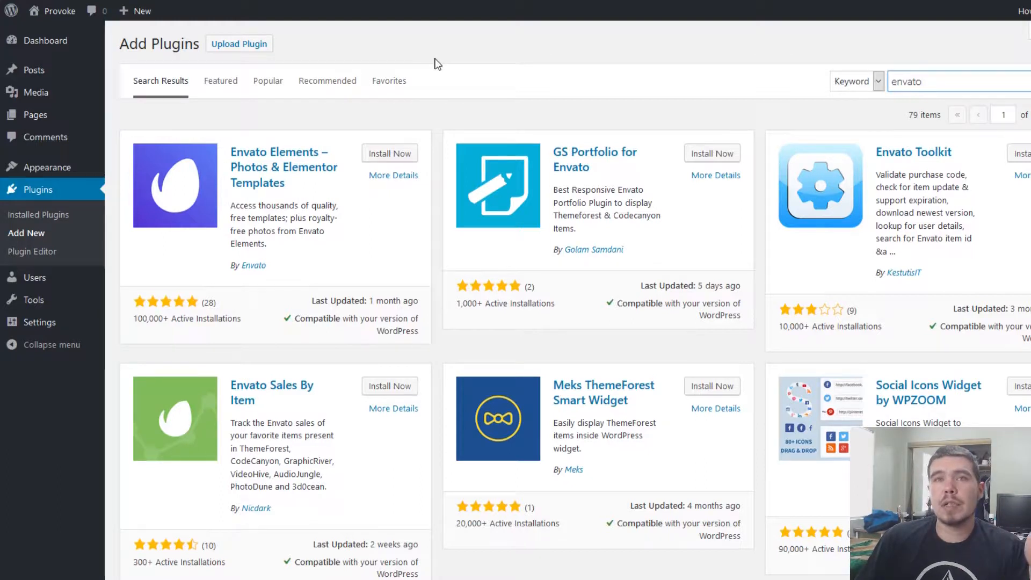
pyautogui.click(378, 156)
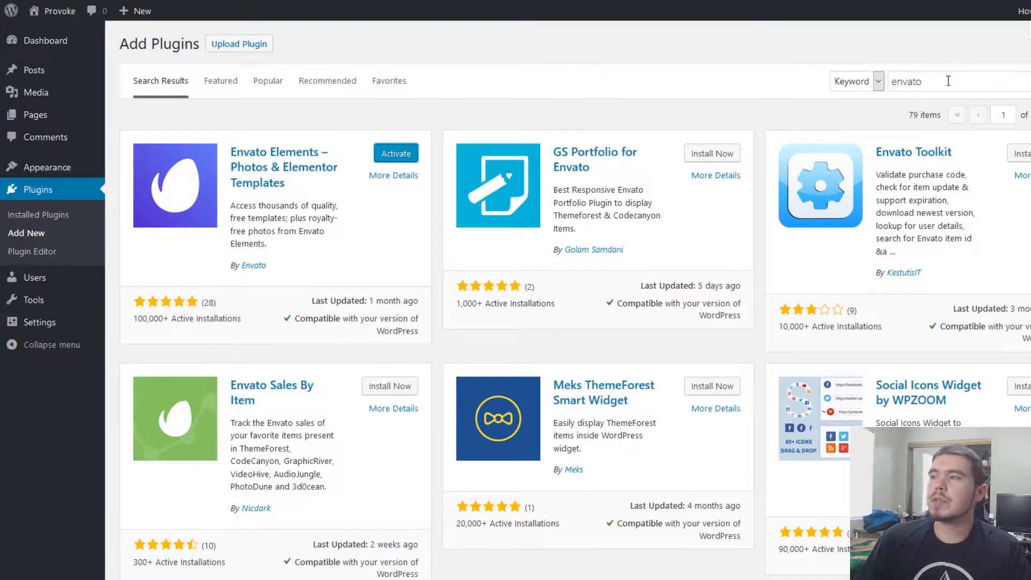
# - Search the plugins for woocommerce and install both WooCommerce and WooCommerce Stripe Payment Gateway
pyautogui.moveTo(945, 81); pyautogui.dragTo(788, 88)
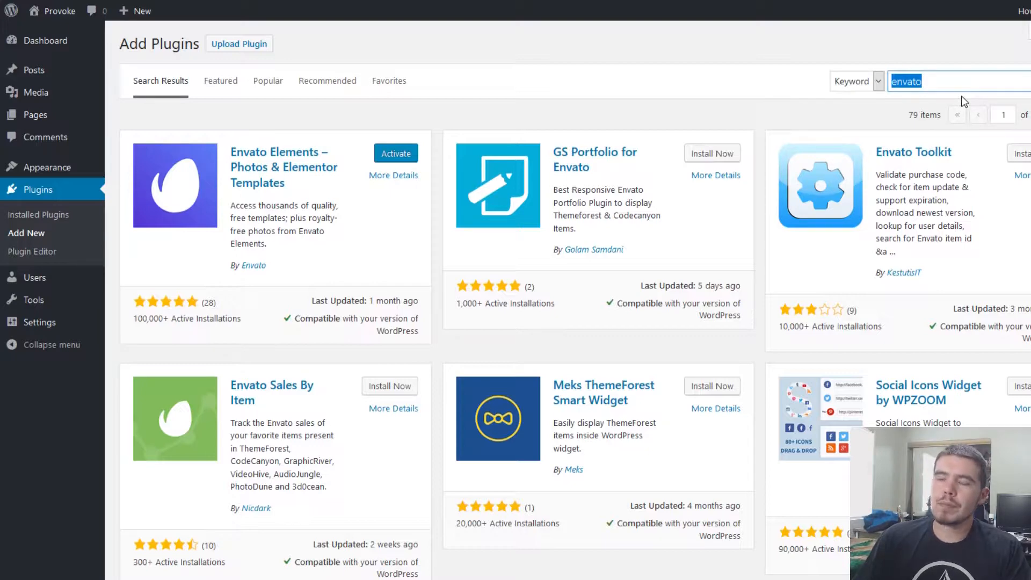
pyautogui.write('wo')
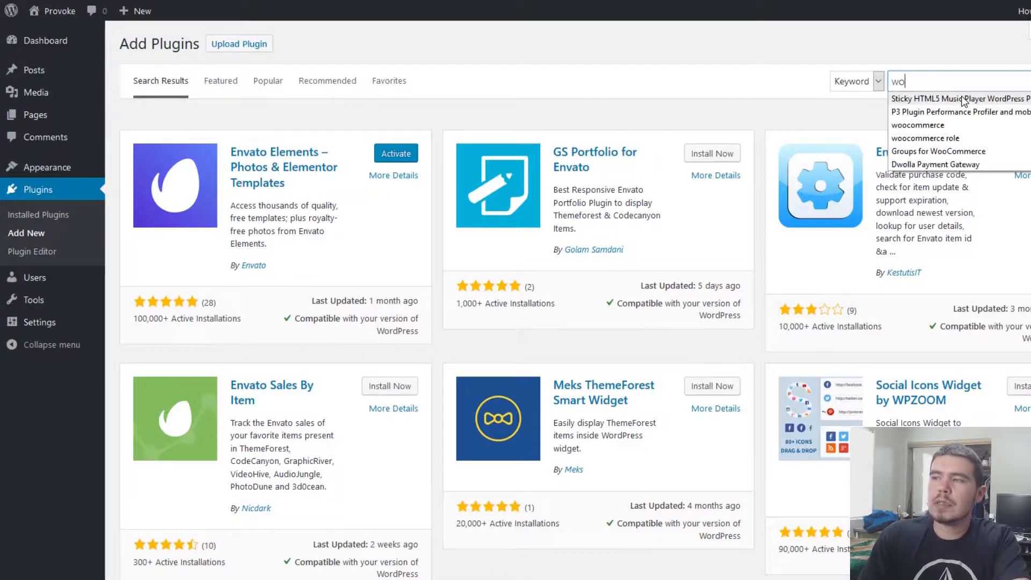
pyautogui.write('o')
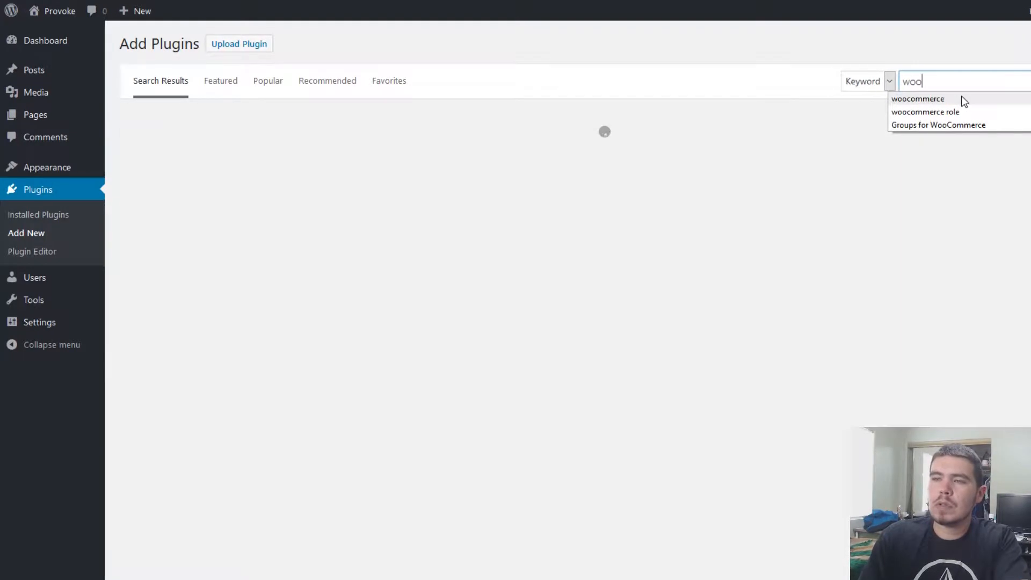
pyautogui.write('c')
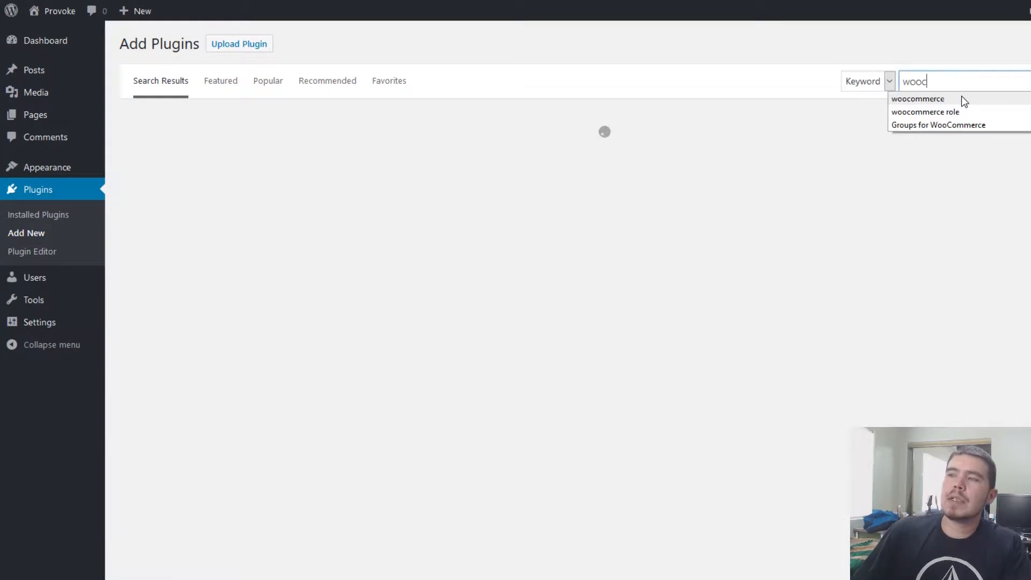
pyautogui.click(962, 98)
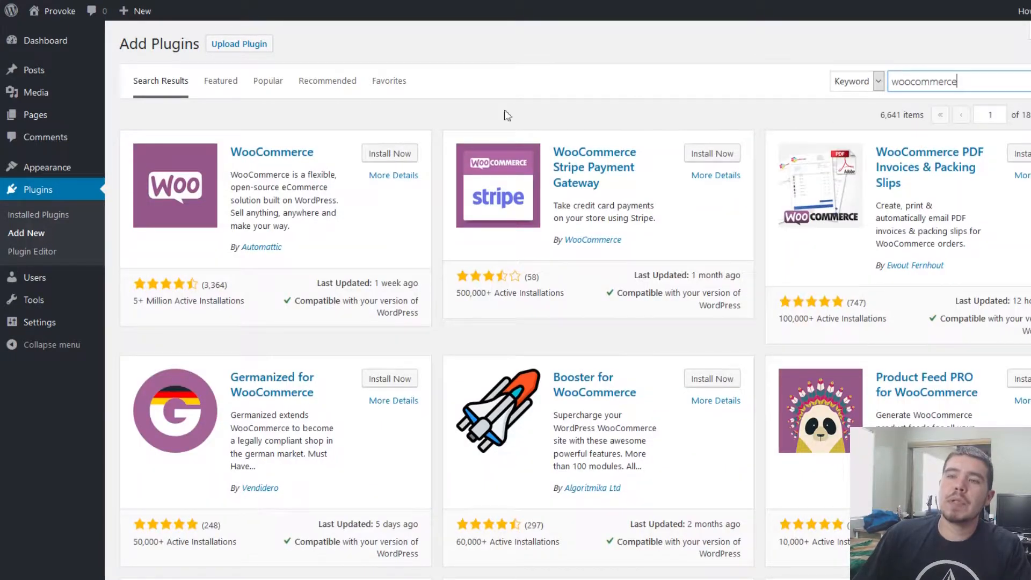
pyautogui.click(397, 156)
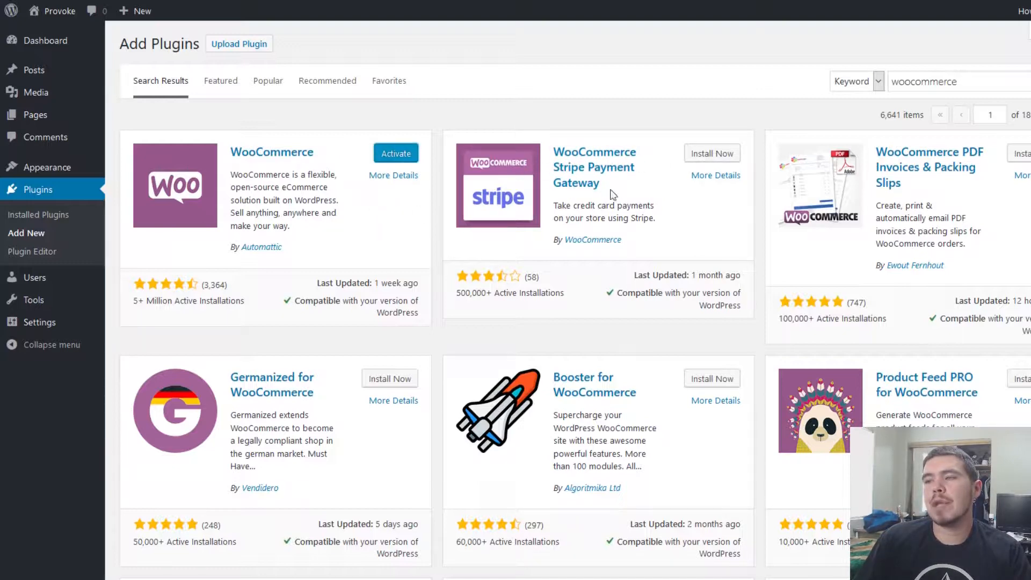
pyautogui.click(700, 155)
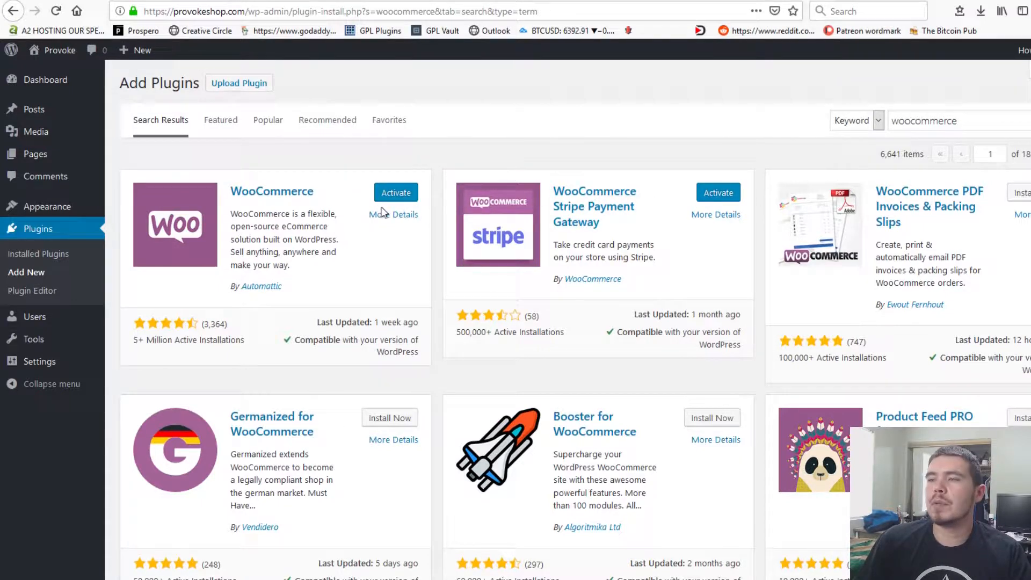
# - Search the plugins for printful and install Printful Integration for WooCommerce
pyautogui.scroll(-1, 634, 257)
pyautogui.scroll(-8, 635, 257)
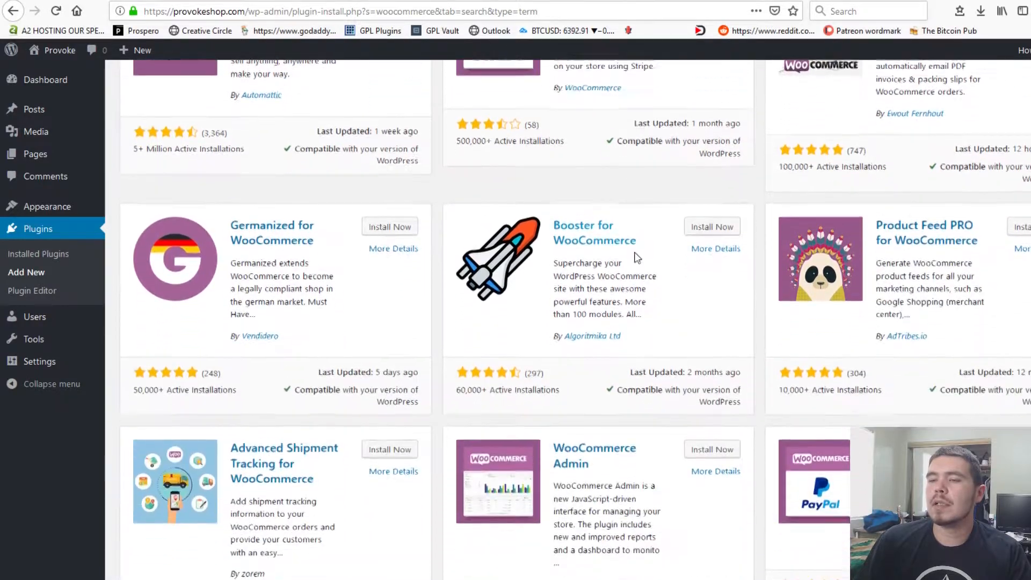
pyautogui.scroll(4, 638, 257)
pyautogui.scroll(5, 639, 257)
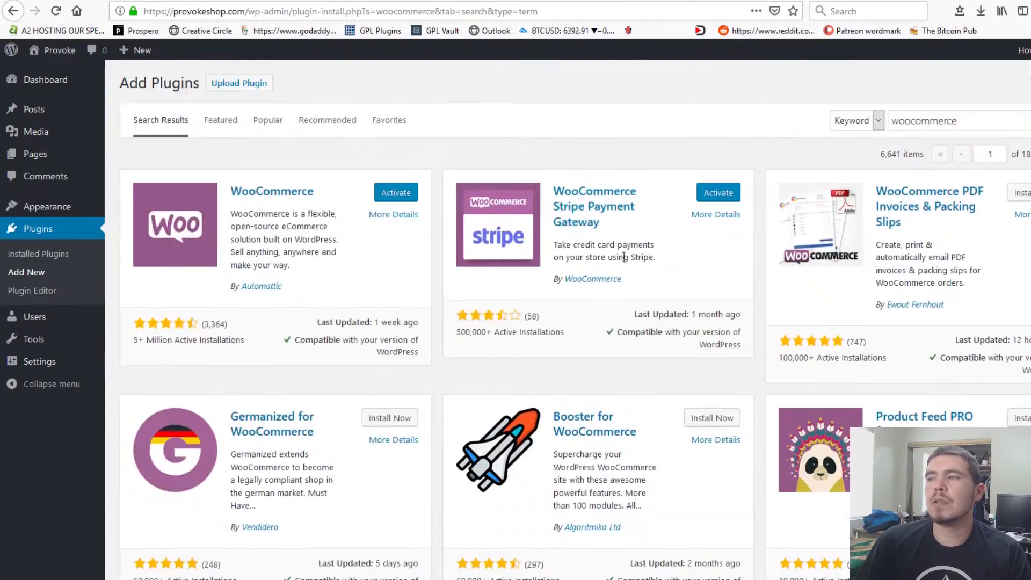
pyautogui.doubleClick(986, 119)
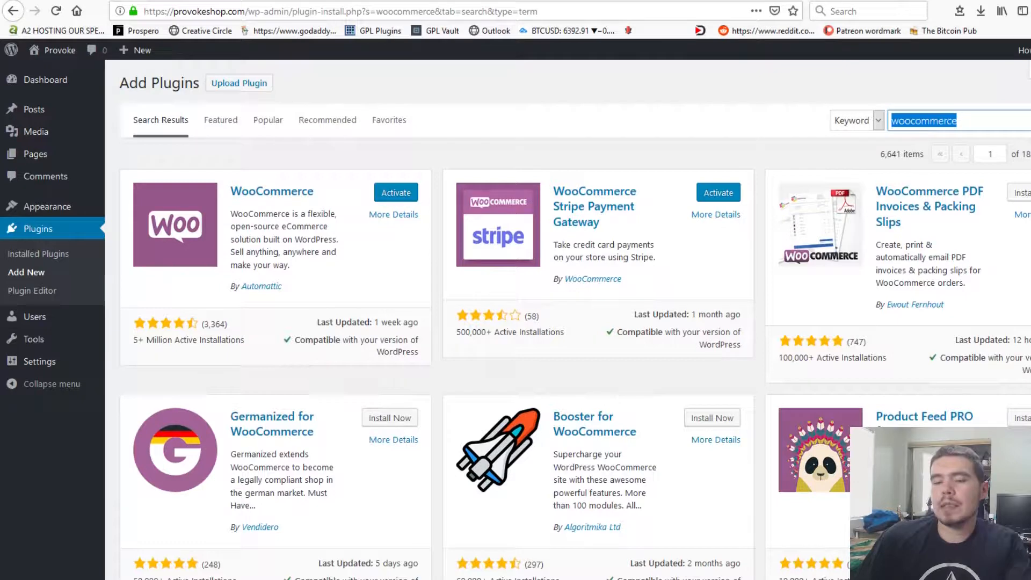
pyautogui.write('prin')
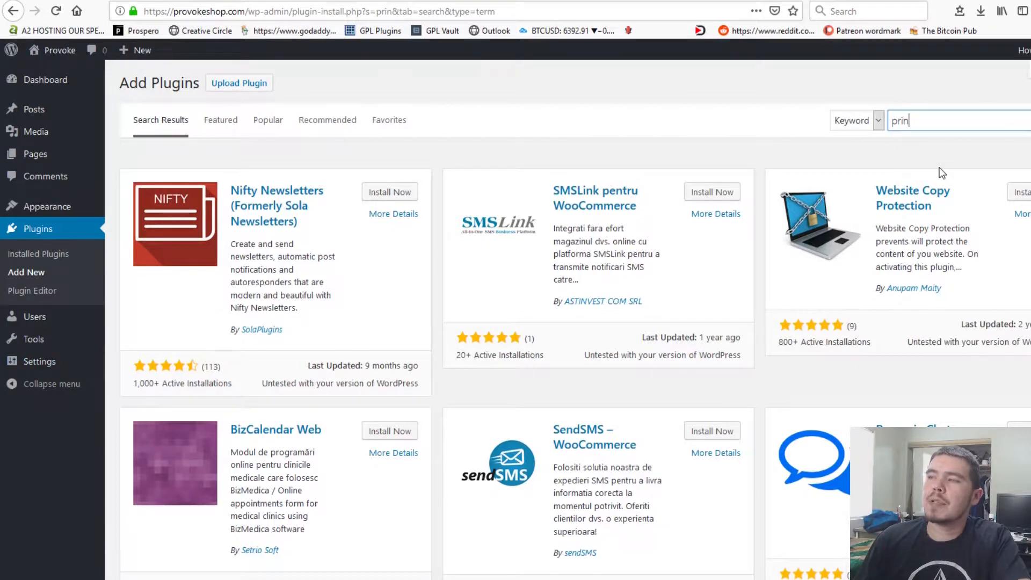
pyautogui.write('tful')
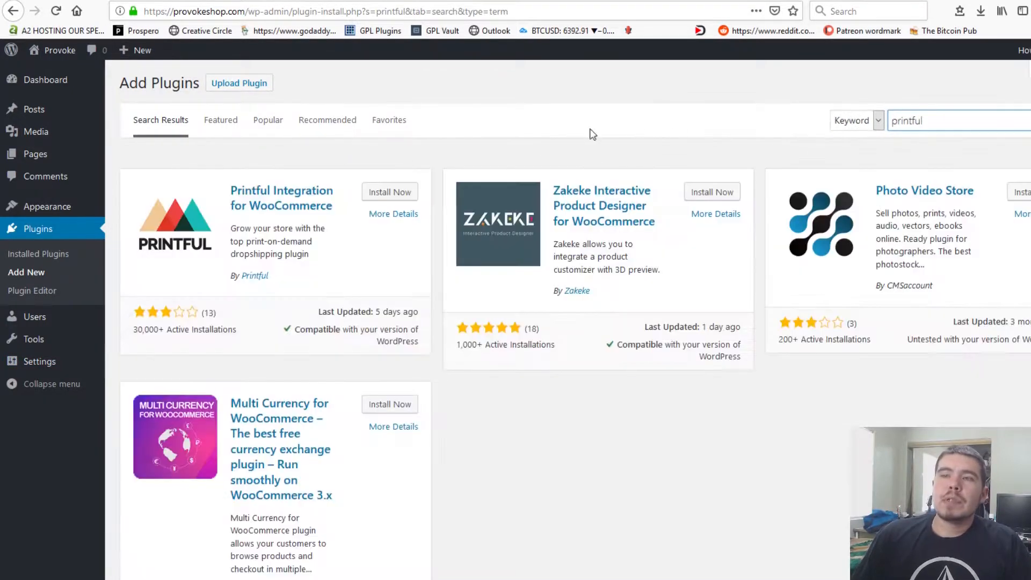
pyautogui.click(404, 198)
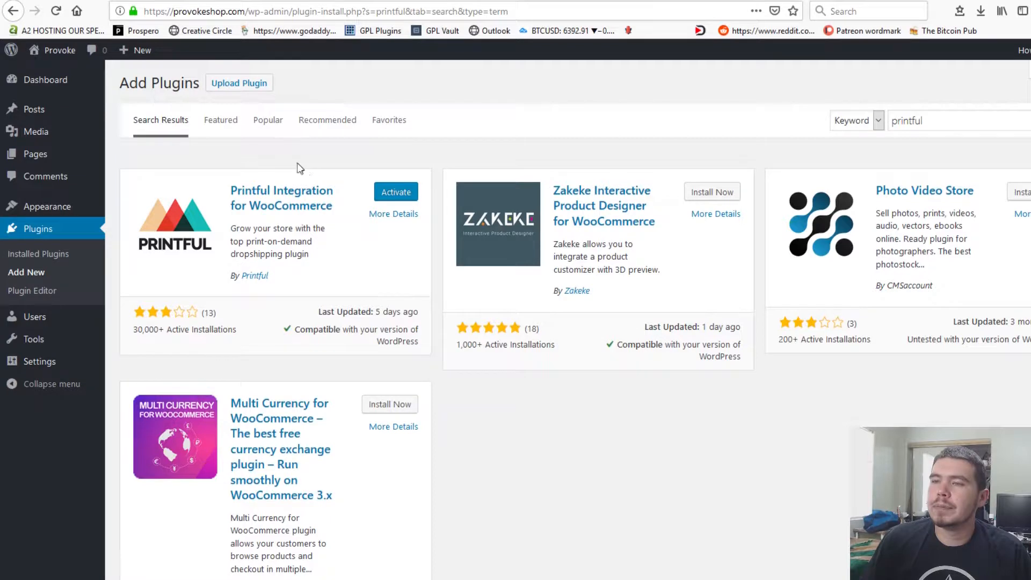
# - Activate Coming Soon Page & Maintenance Mode by SeedProd from the installed plugins and save its settings with Coming Soon Mode enabled
pyautogui.click(43, 256)
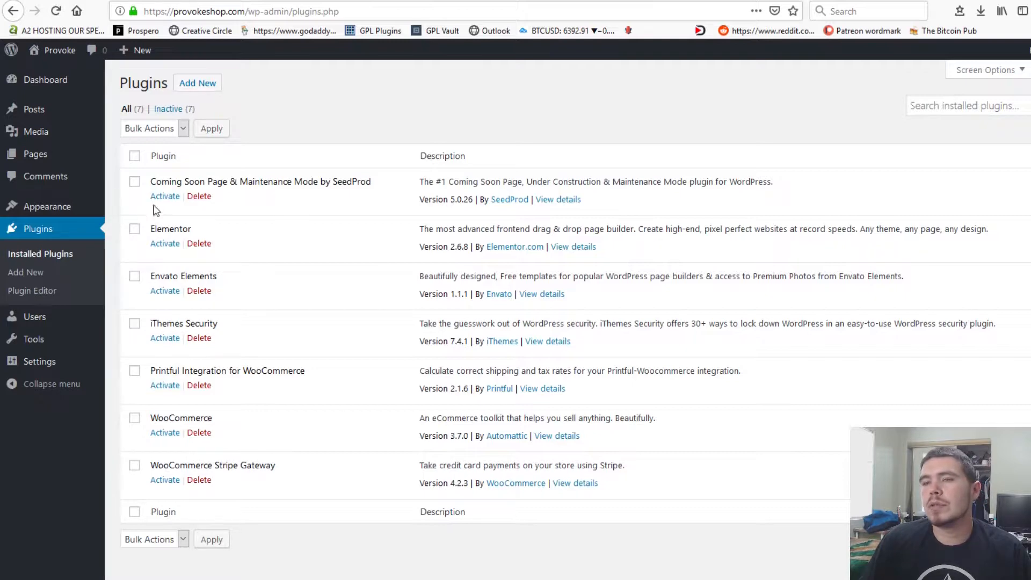
pyautogui.click(164, 196)
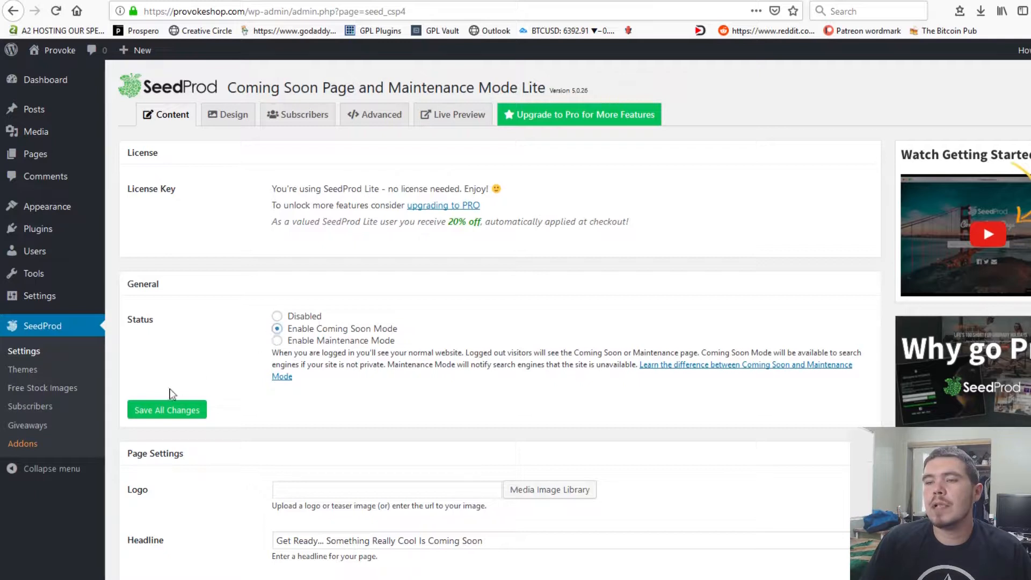
pyautogui.click(171, 411)
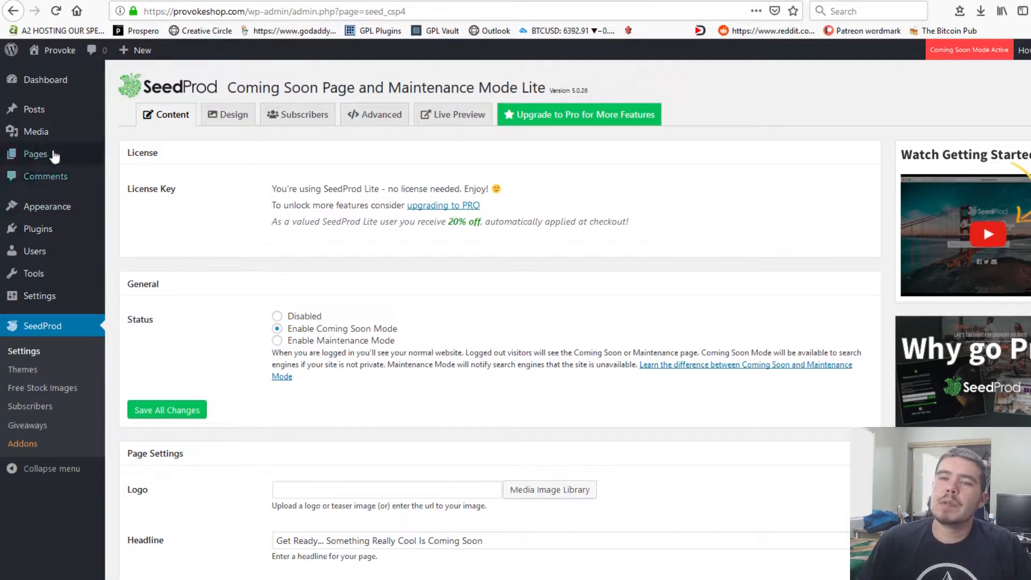
# - Activate the Elementor and Envato Elements plugins from the installed plugins list
pyautogui.click(39, 235)
pyautogui.click(169, 250)
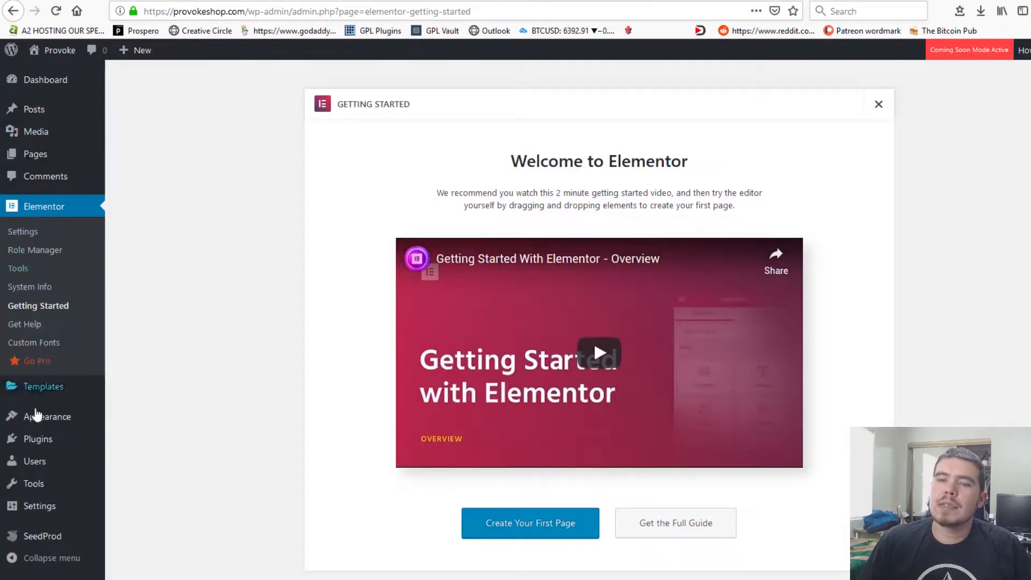
pyautogui.click(40, 439)
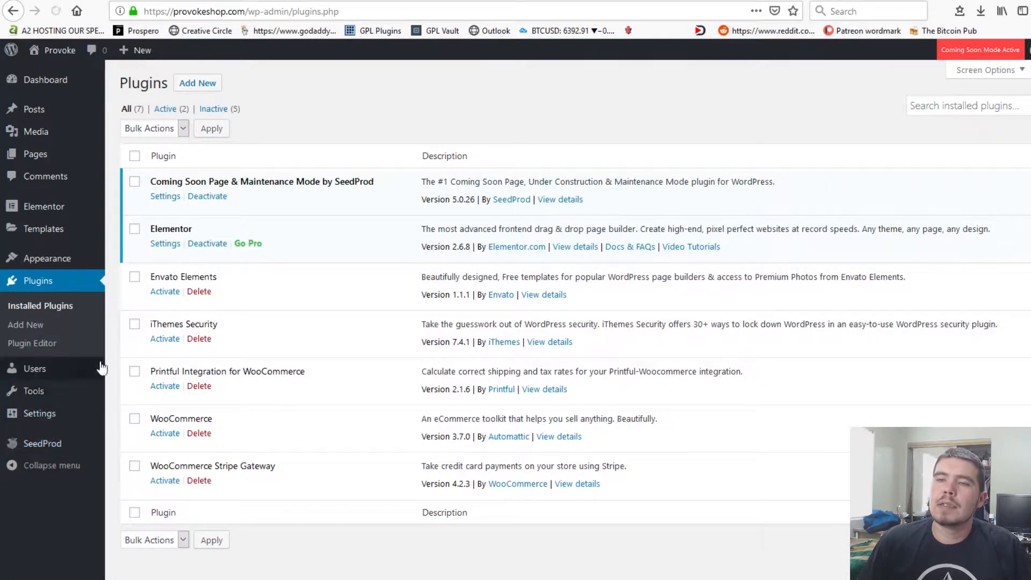
pyautogui.click(165, 292)
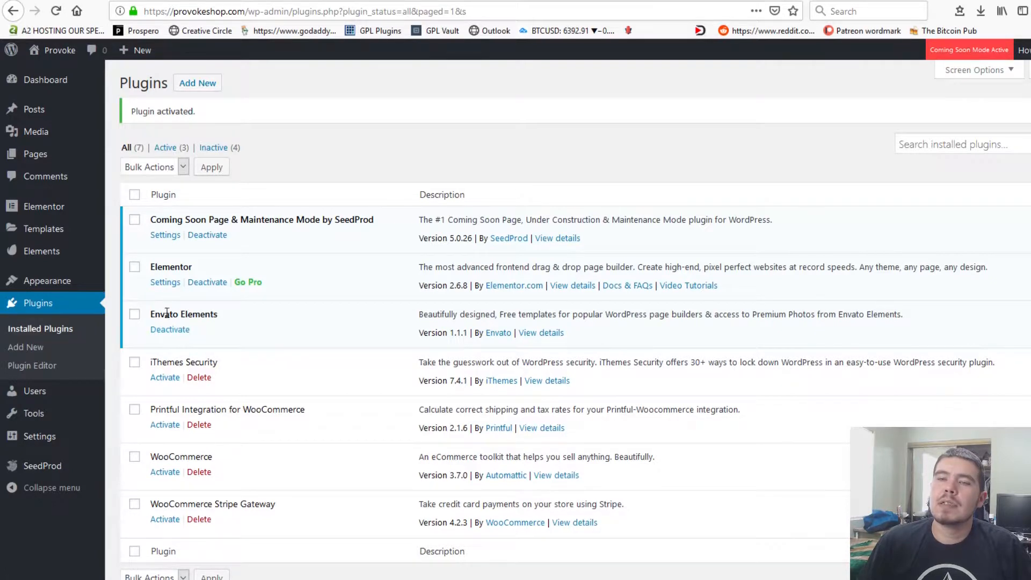
# - Activate the iThemes Security and WooCommerce plugins from the installed plugins list
pyautogui.click(163, 379)
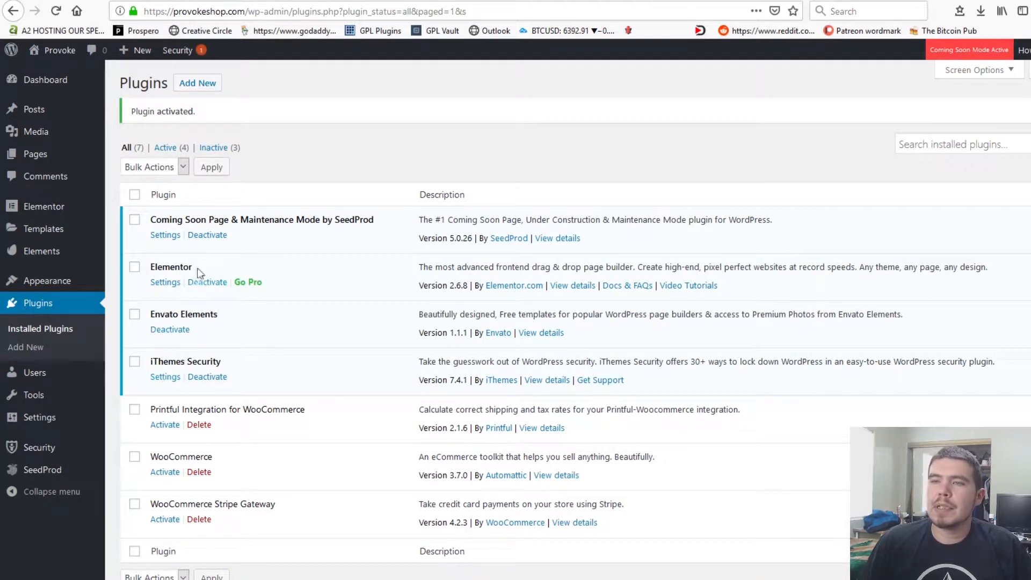
pyautogui.click(166, 473)
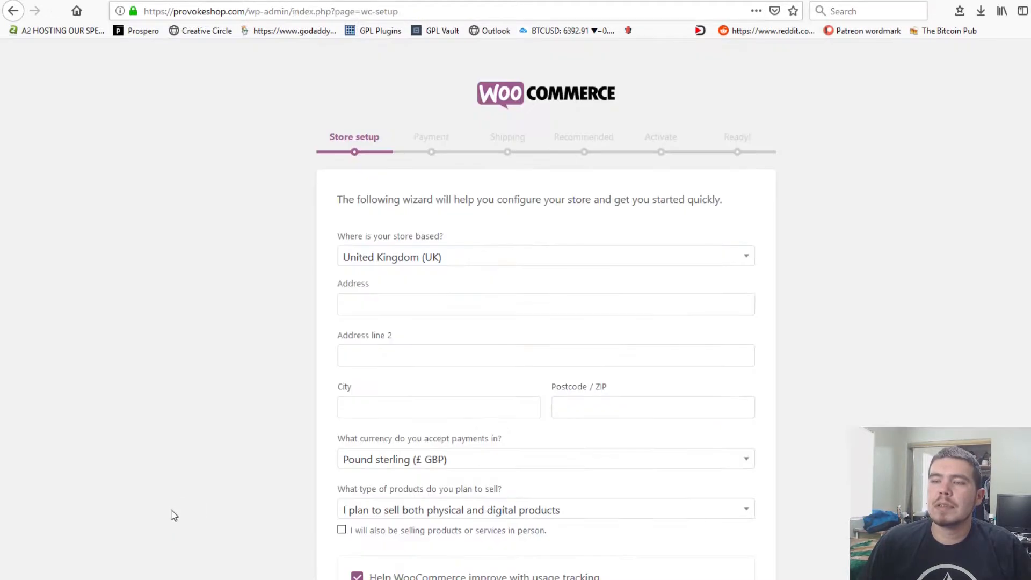
pyautogui.click(730, 257)
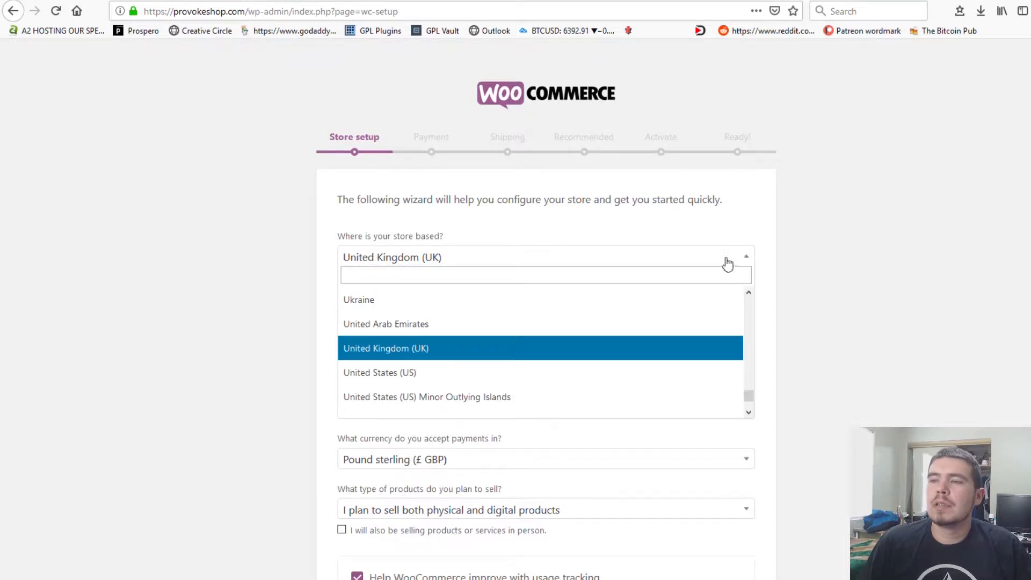
pyautogui.click(468, 379)
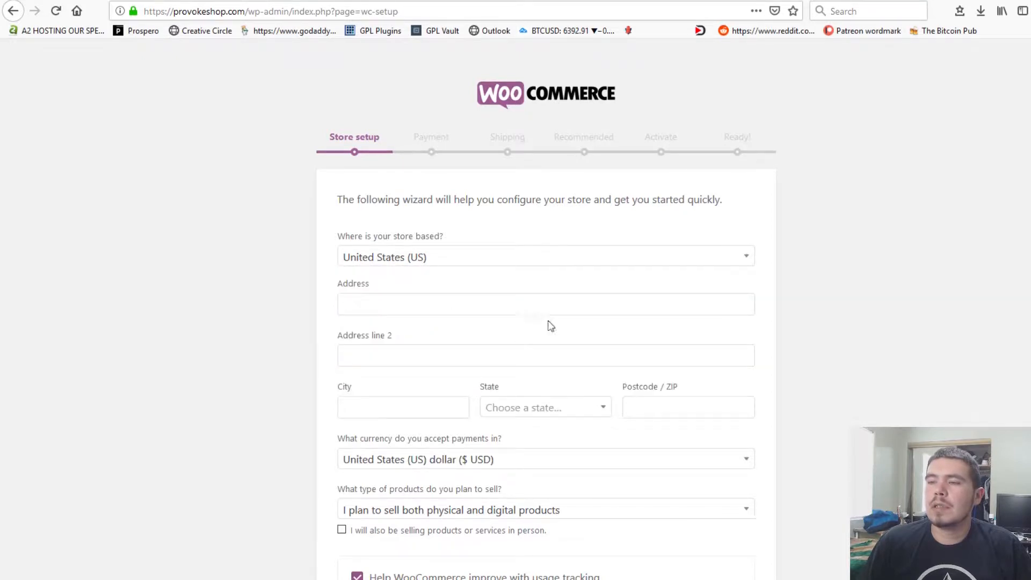
pyautogui.scroll(-3, 646, 424)
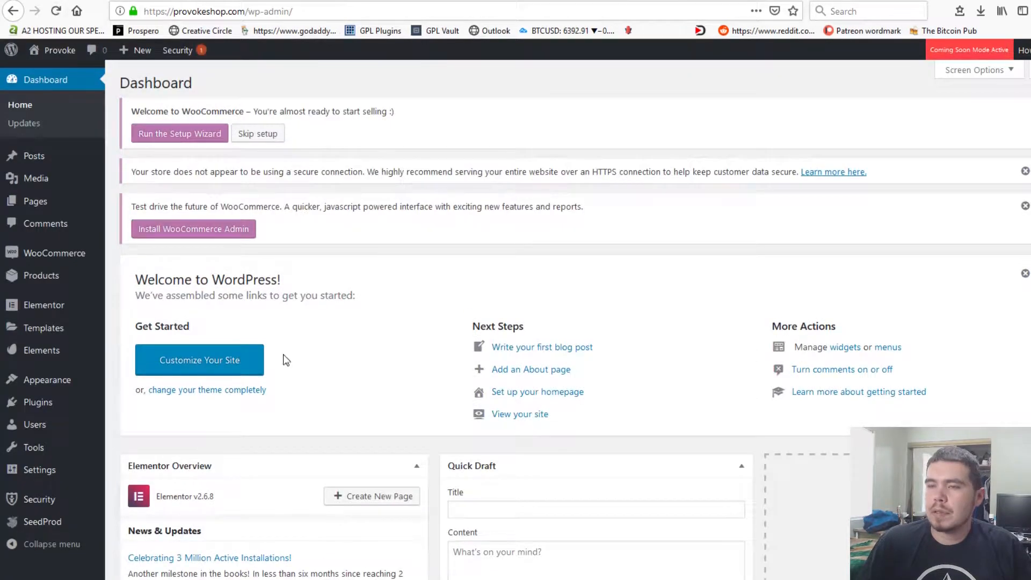
pyautogui.scroll(-6, 309, 361)
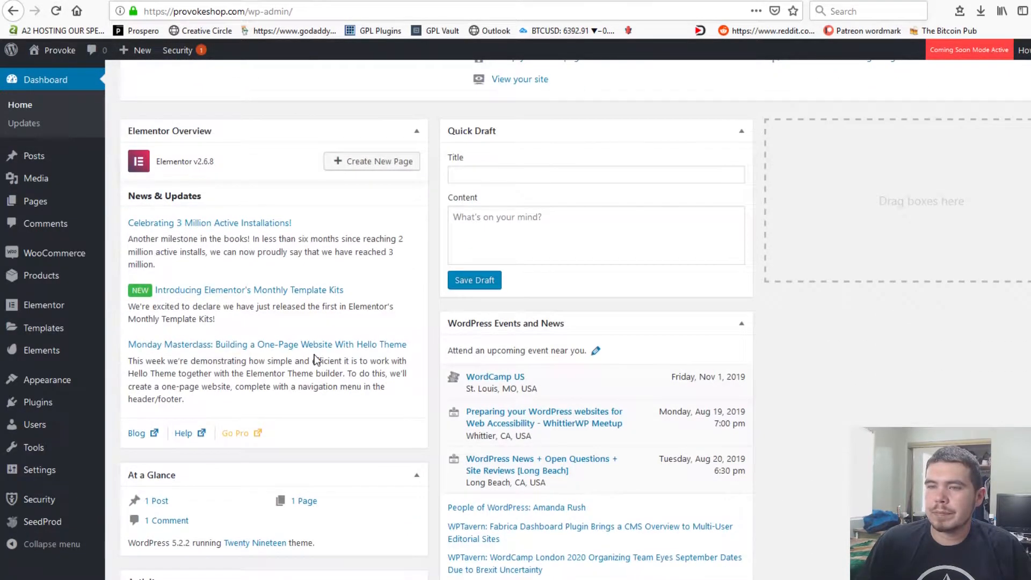
pyautogui.scroll(6, 196, 352)
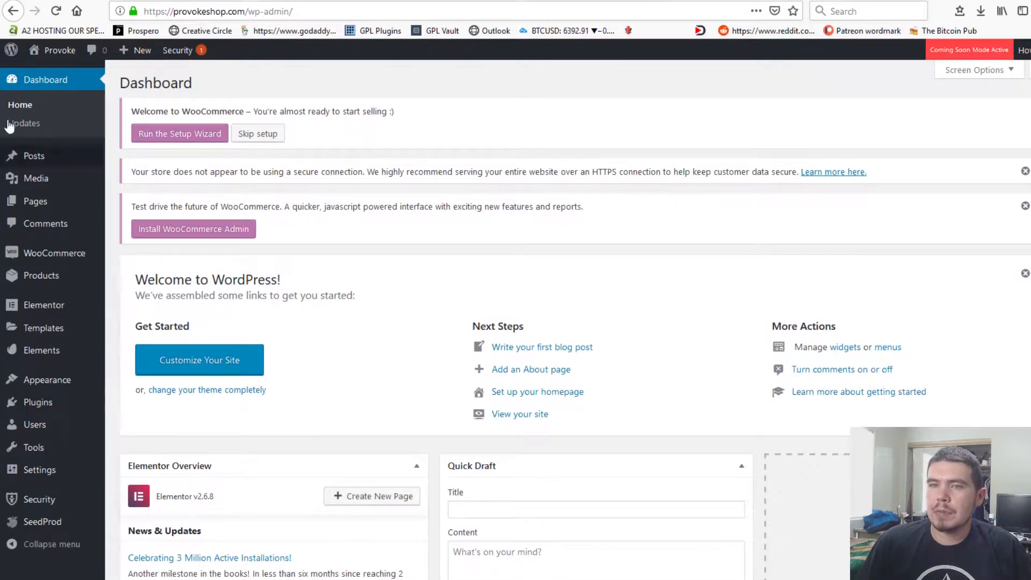
# - Return to the installed plugins and activate WooCommerce Stripe Gateway
pyautogui.moveTo(59, 201)
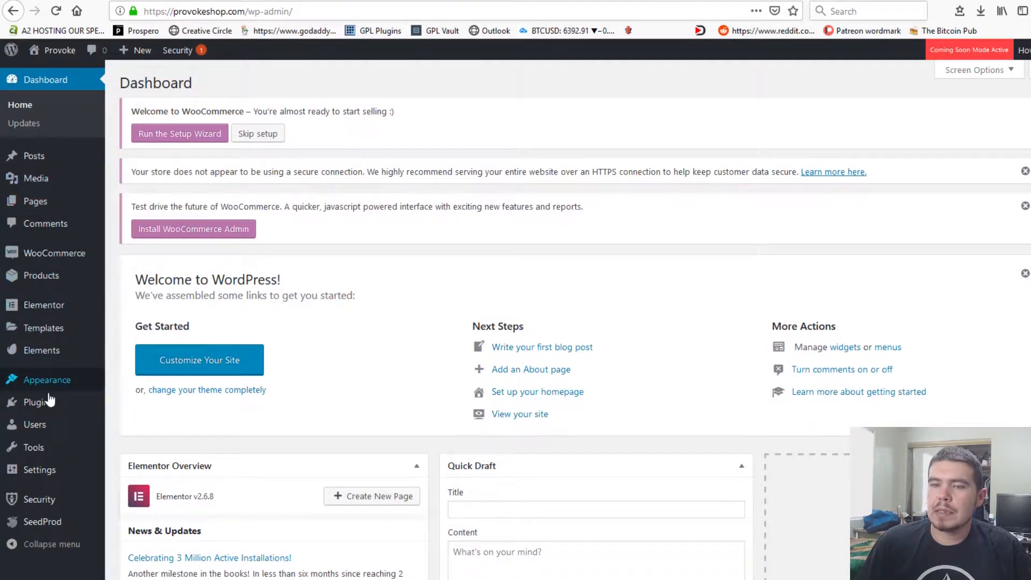
pyautogui.moveTo(56, 400)
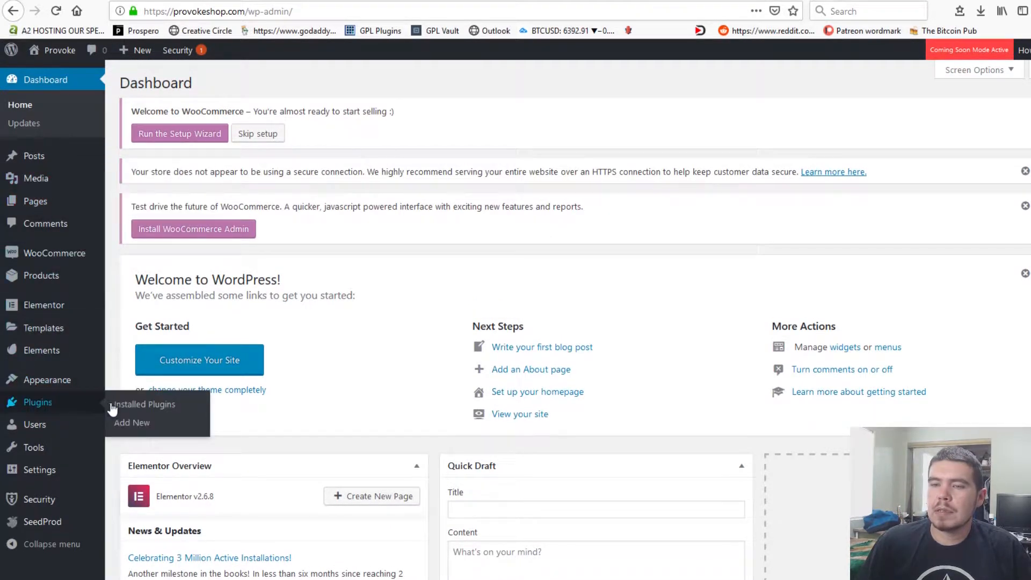
pyautogui.click(144, 406)
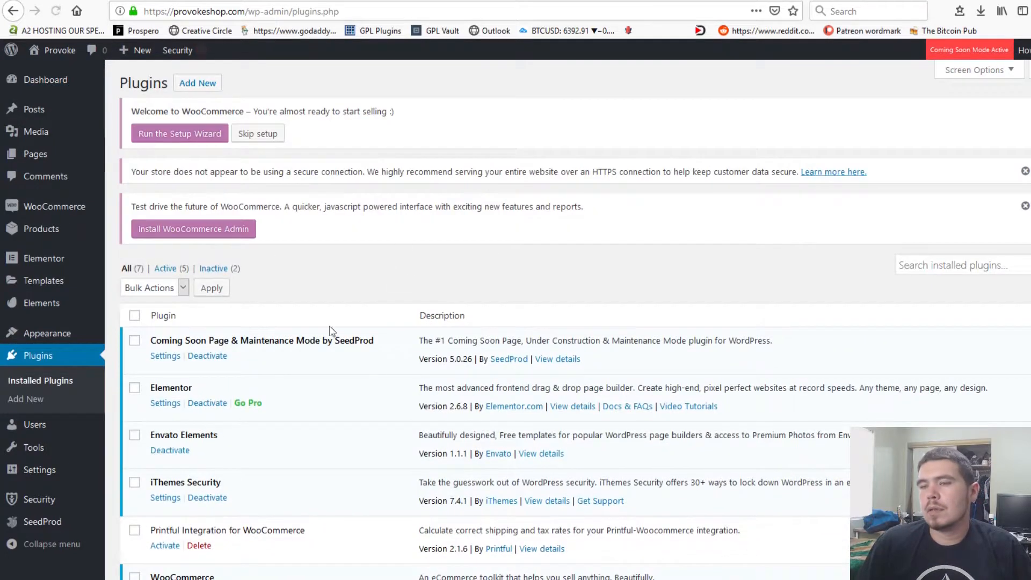
pyautogui.scroll(-2, 312, 349)
pyautogui.click(161, 510)
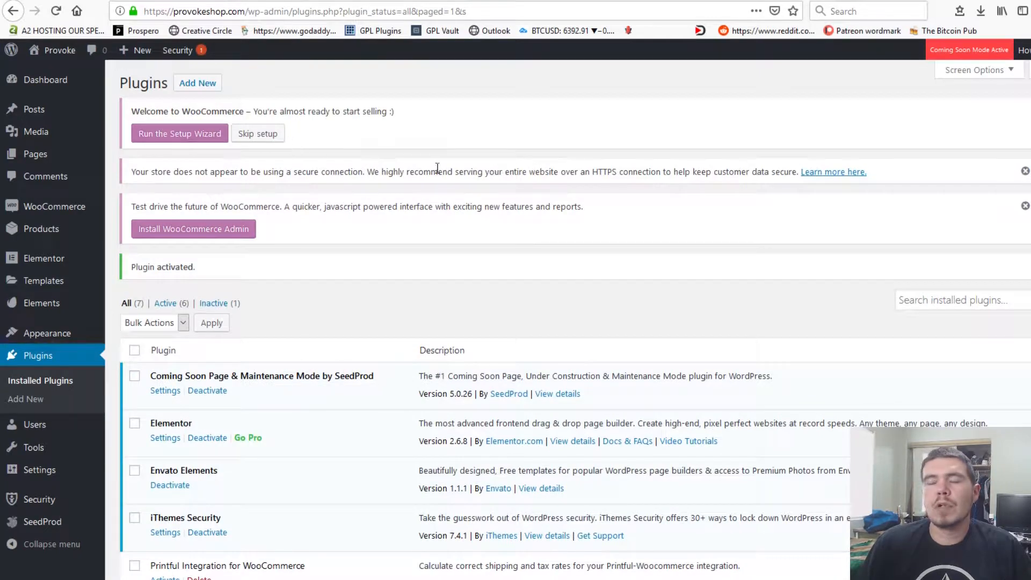
# - Skip the WooCommerce setup and dismiss the WooCommerce Admin and secure connection notices
pyautogui.scroll(-3, 419, 177)
pyautogui.scroll(3, 405, 244)
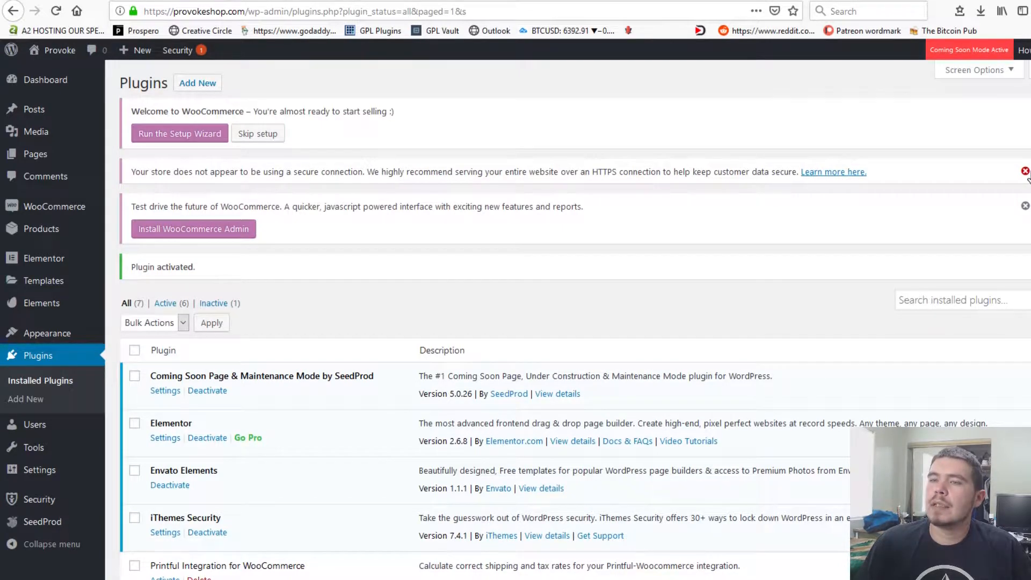
pyautogui.click(271, 133)
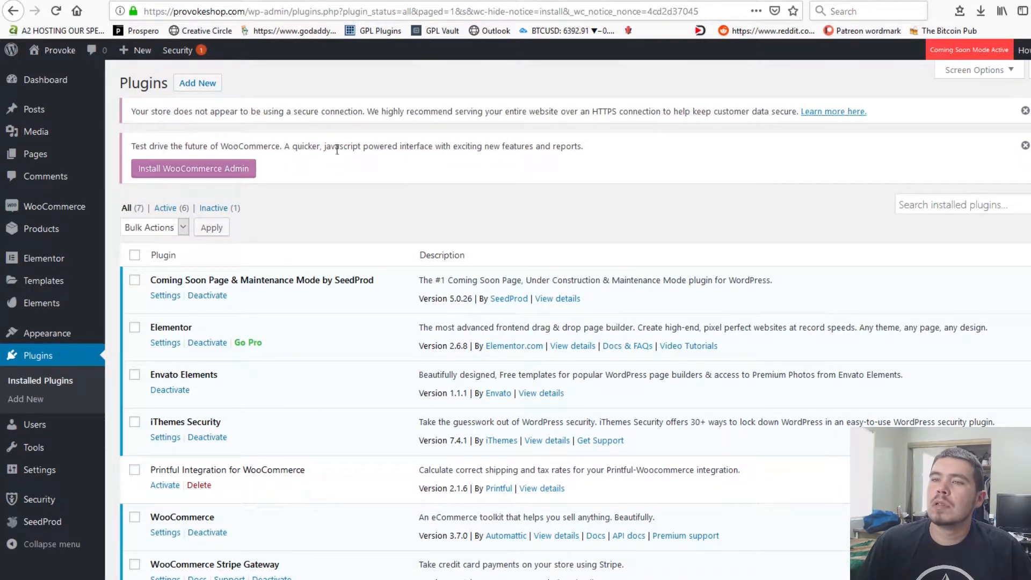
pyautogui.click(1025, 145)
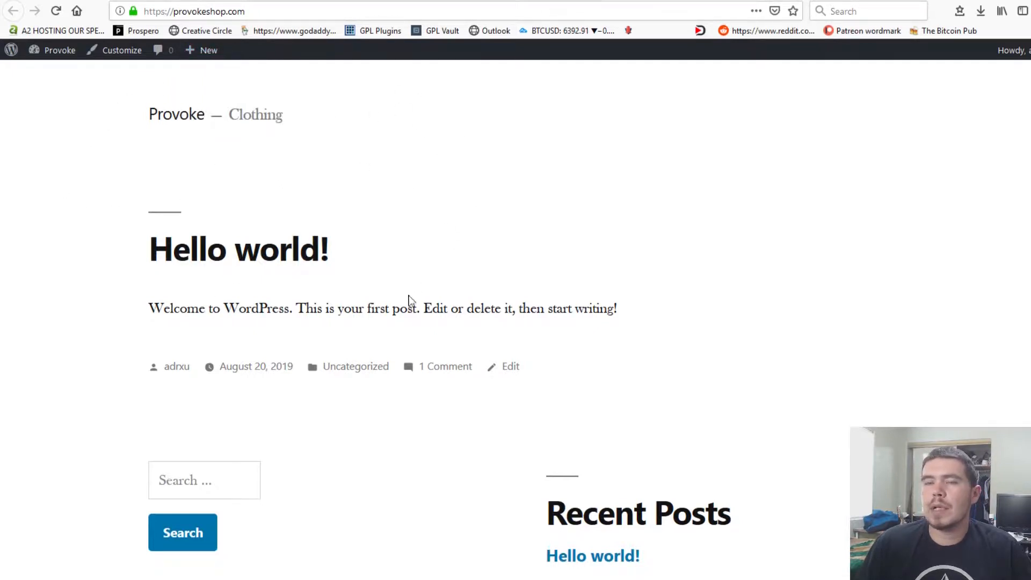
# - Look over the shop's front page, reload it and return to the installed plugins list
pyautogui.scroll(-8, 379, 365)
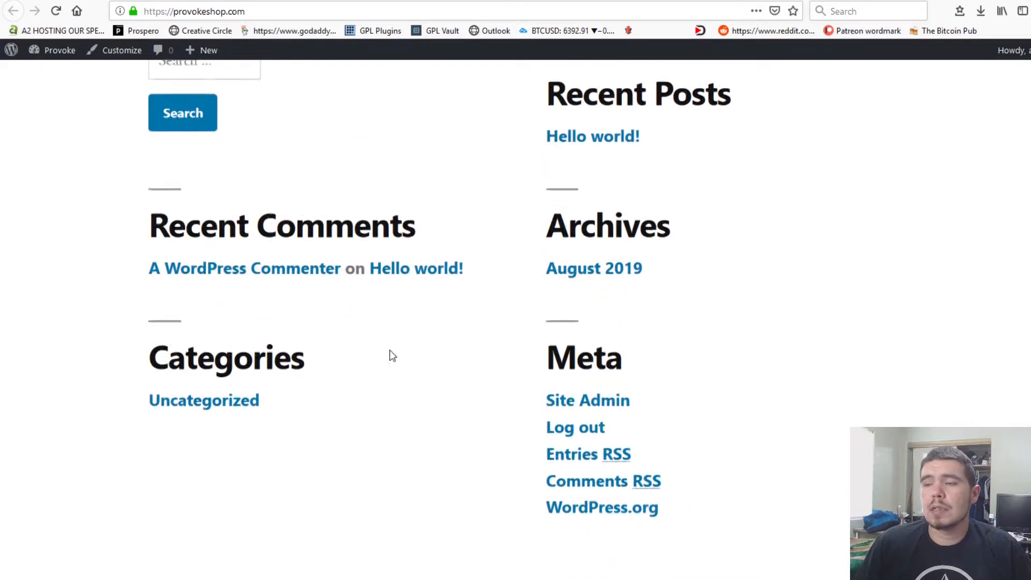
pyautogui.scroll(7, 403, 317)
pyautogui.scroll(1, 397, 317)
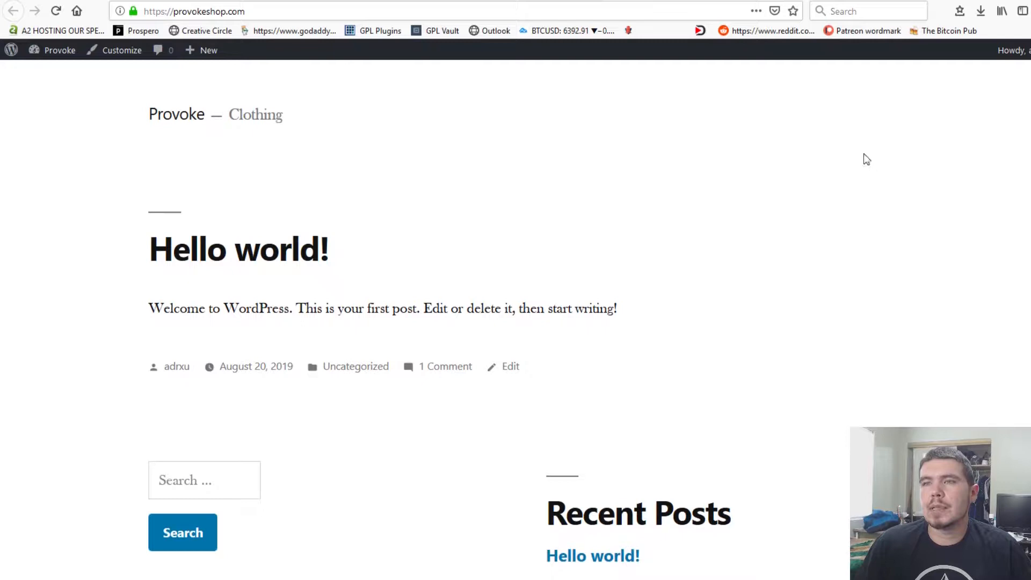
pyautogui.click(54, 13)
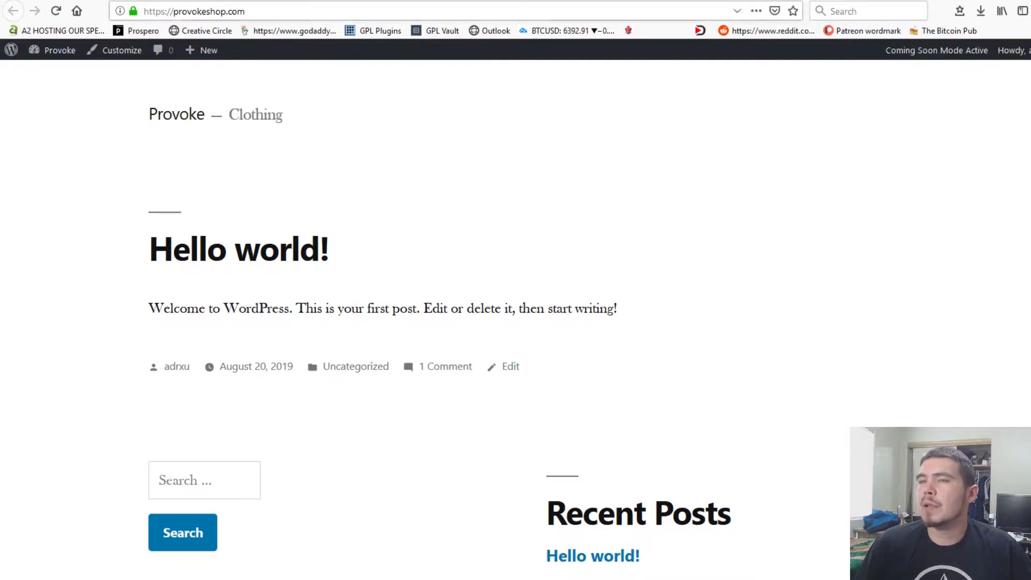
pyautogui.click(384, 1)
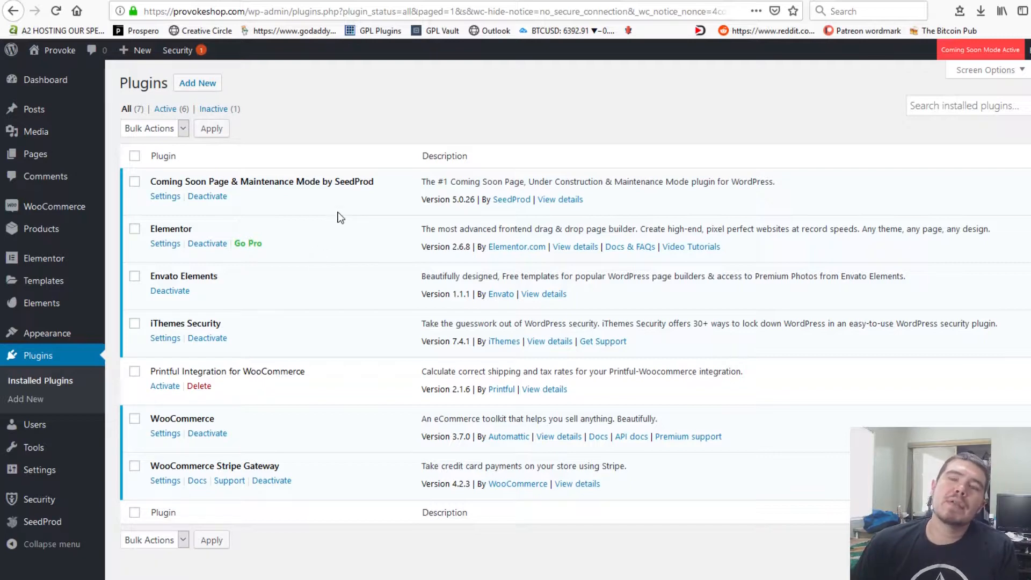
# - Open the iThemes Security settings, run the Security Check's Secure Site routine twice and close it
pyautogui.click(165, 337)
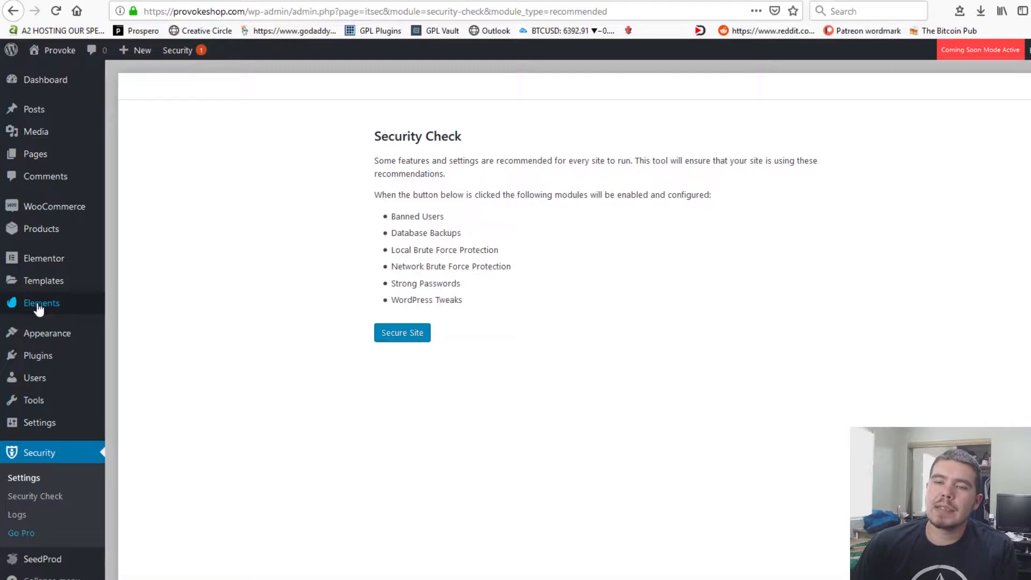
pyautogui.moveTo(49, 264)
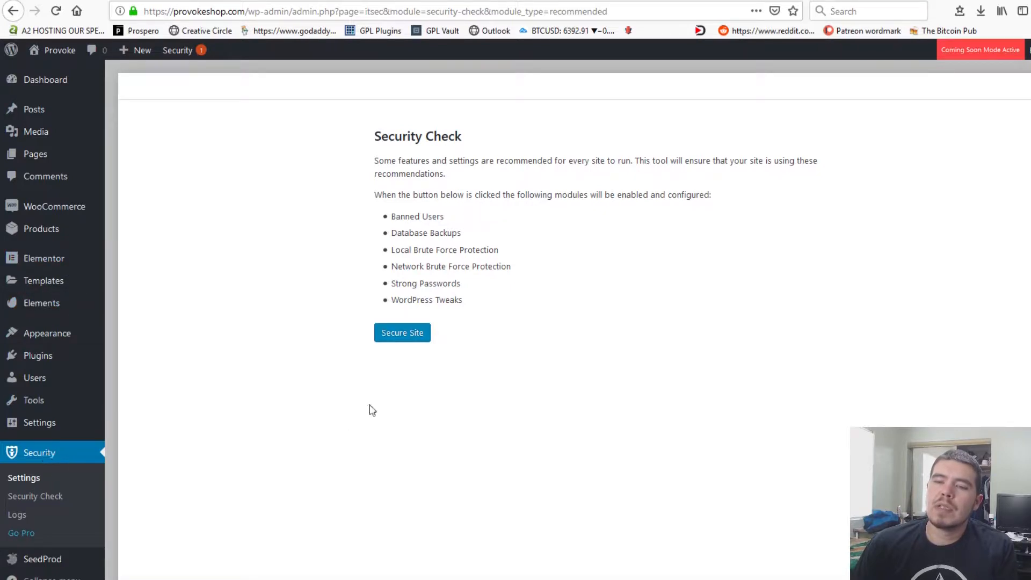
pyautogui.click(405, 334)
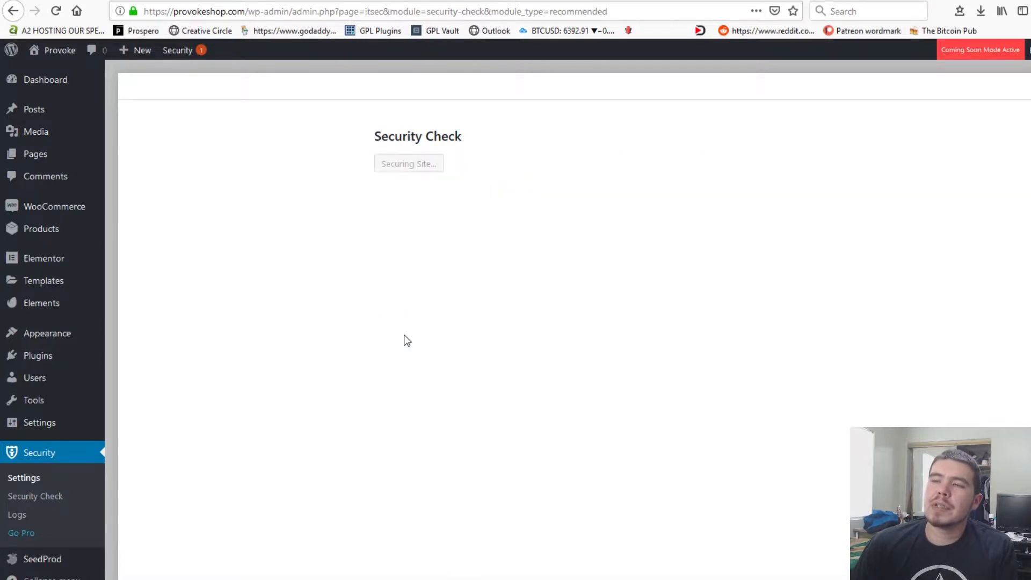
pyautogui.click(493, 283)
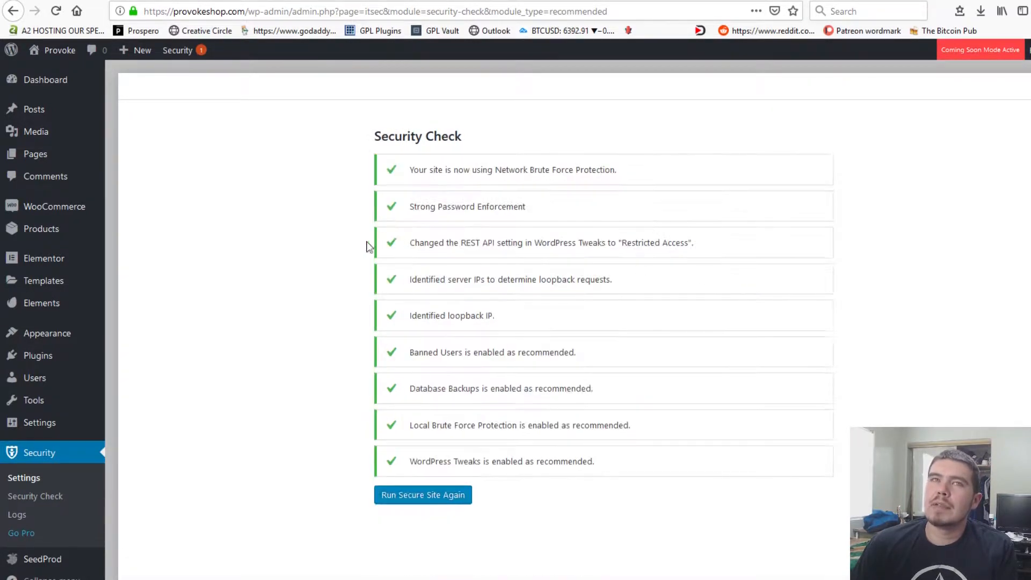
pyautogui.click(424, 507)
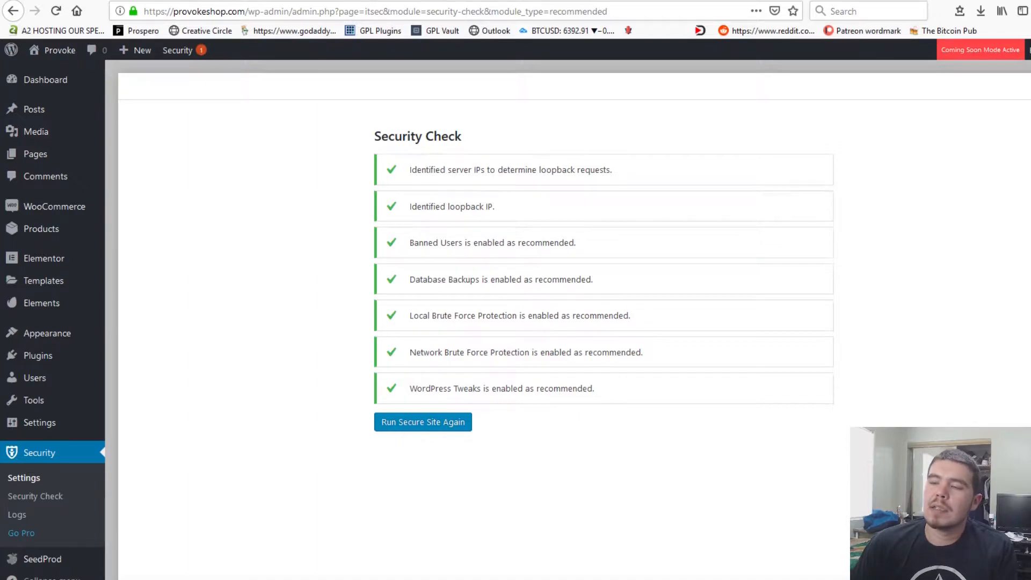
pyautogui.press('Escape')
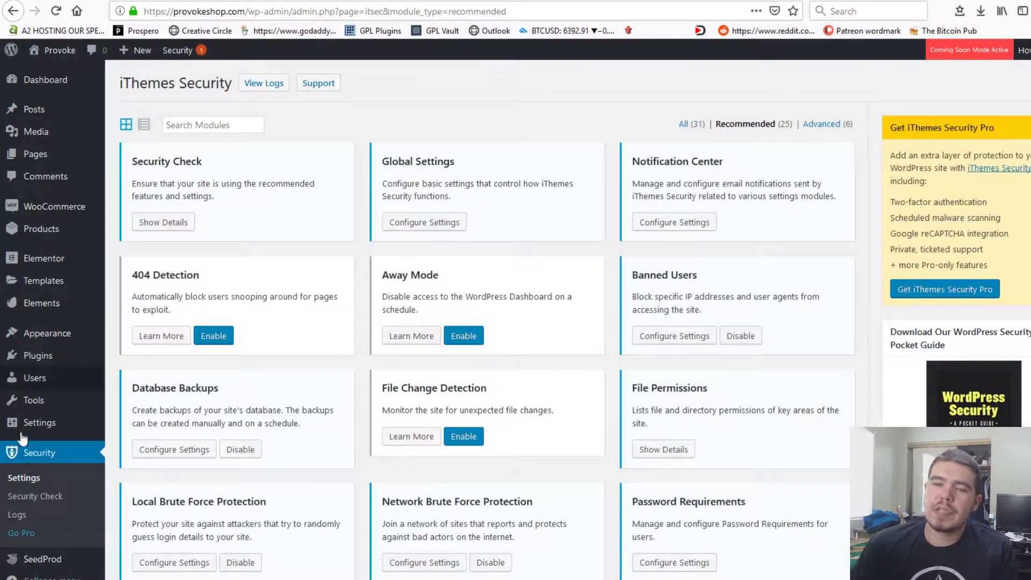
# - Examine the recommended iThemes Security modules and the admin options offered for Elementor, Products and WooCommerce
pyautogui.scroll(-4, 252, 497)
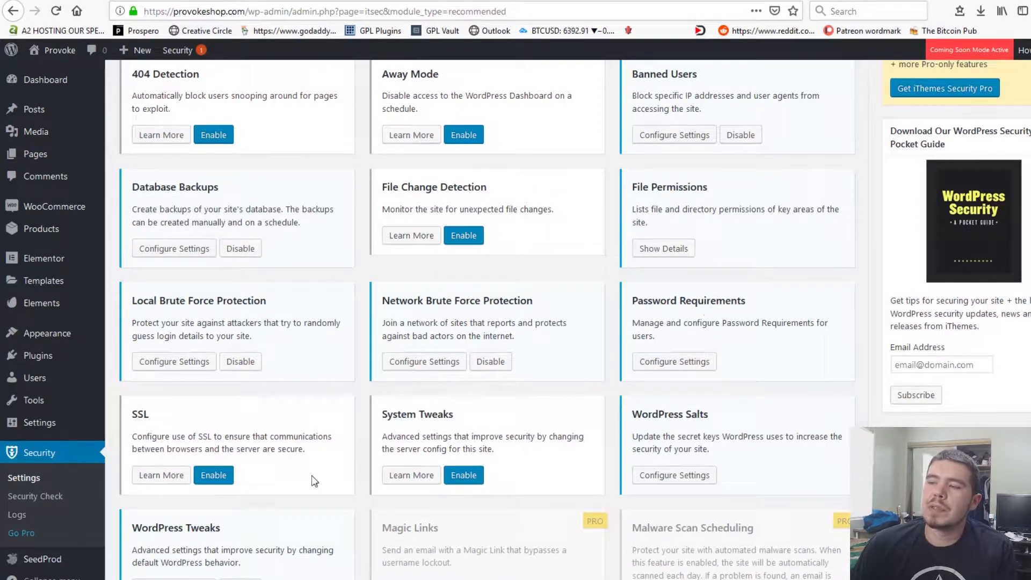
pyautogui.scroll(-6, 315, 481)
pyautogui.scroll(5, 86, 511)
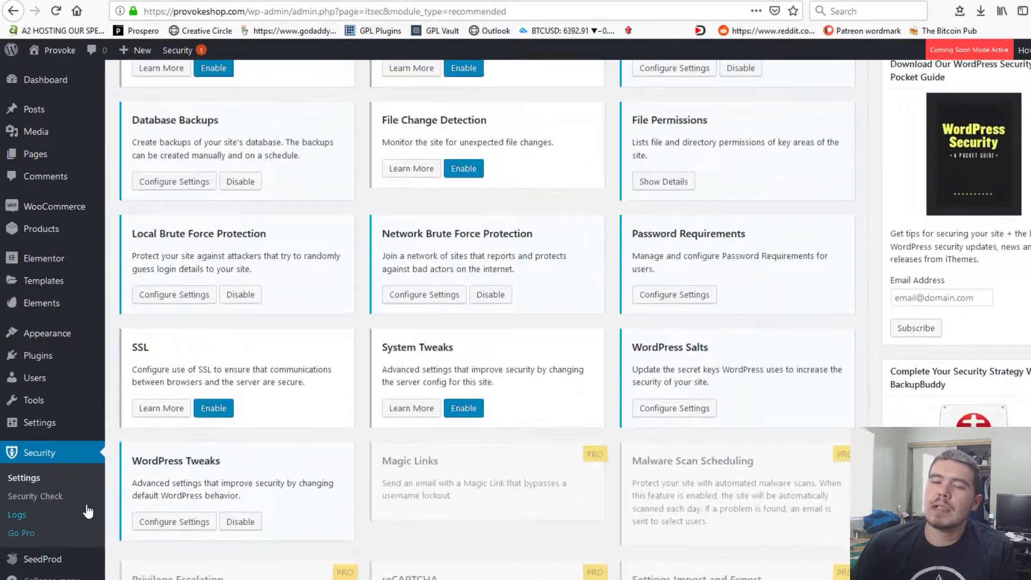
pyautogui.scroll(5, 180, 447)
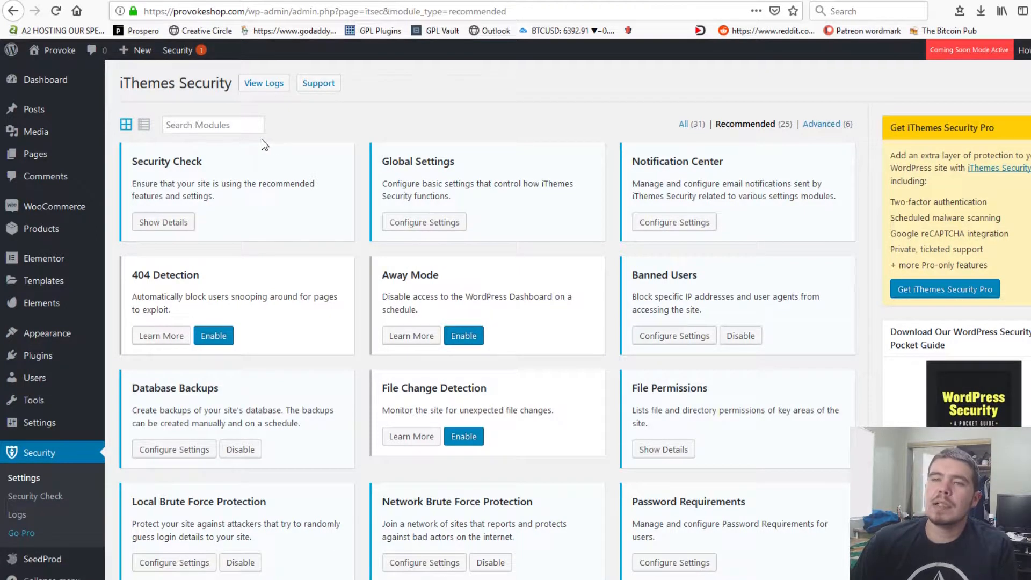
pyautogui.moveTo(92, 259)
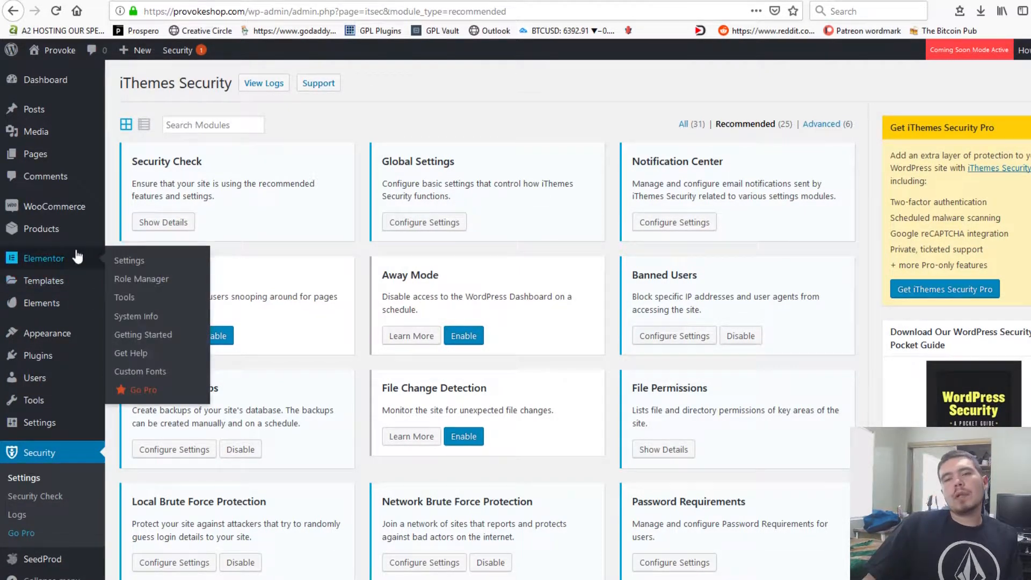
pyautogui.moveTo(27, 230)
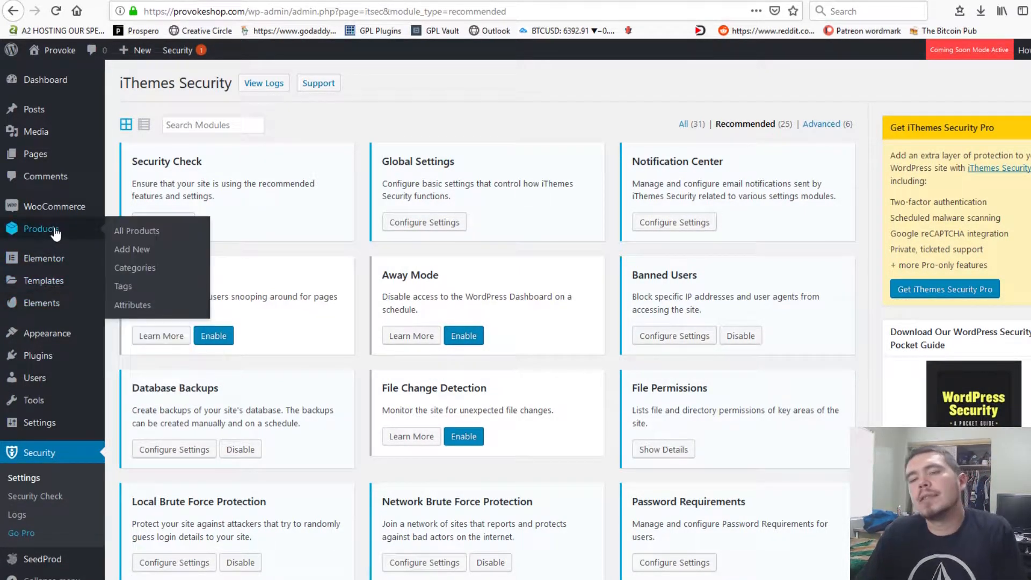
pyautogui.moveTo(62, 206)
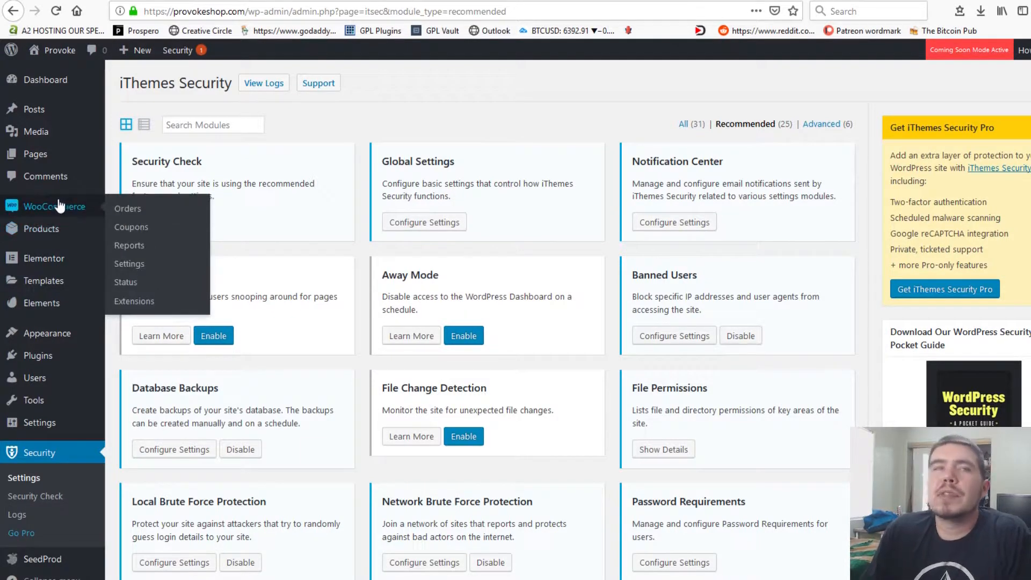
pyautogui.moveTo(104, 230)
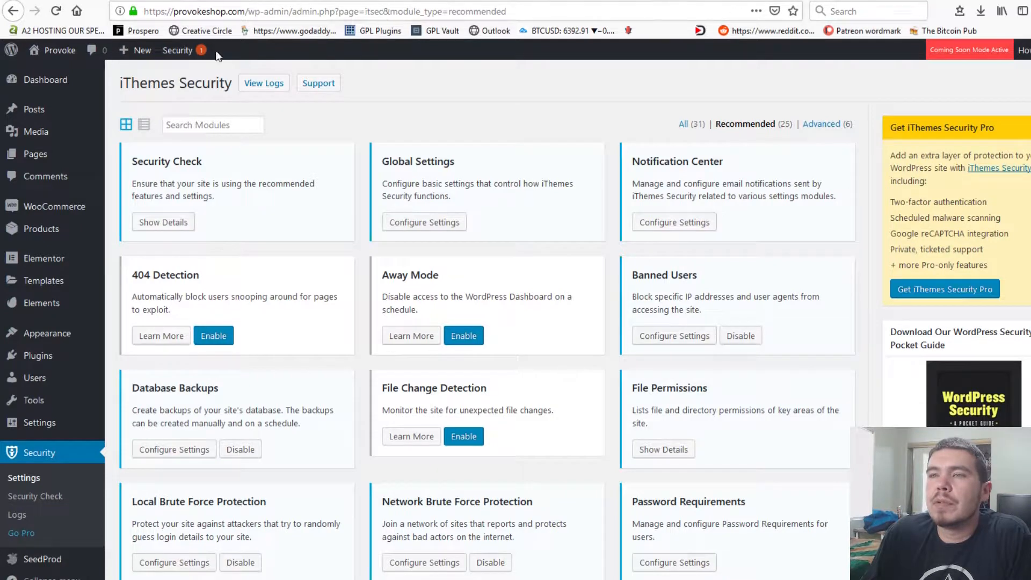
# - Activate Printful Integration for WooCommerce from the installed plugins and open its Connect page
pyautogui.click(55, 359)
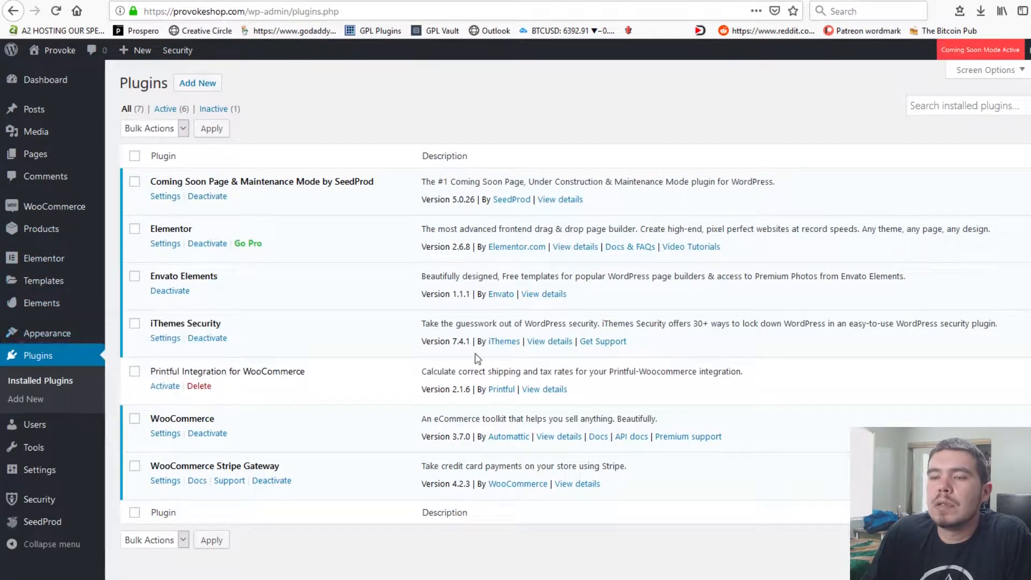
pyautogui.click(167, 387)
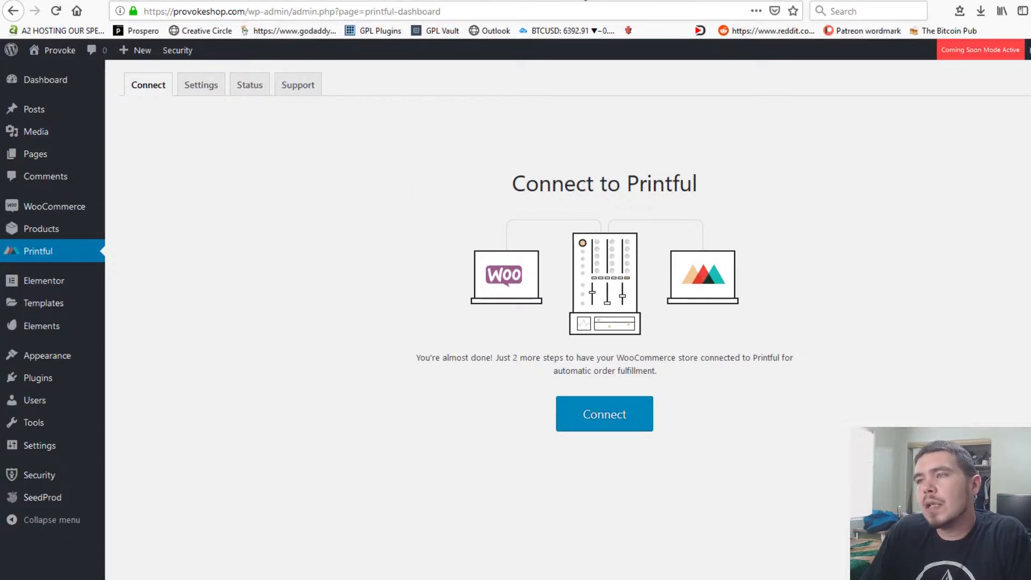
pyautogui.click(584, 0)
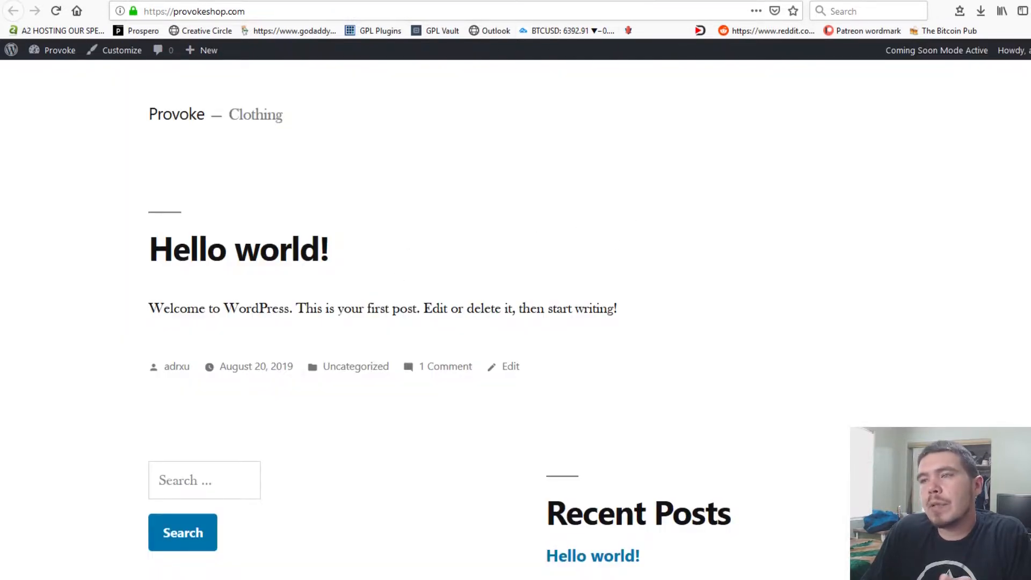
pyautogui.click(456, 0)
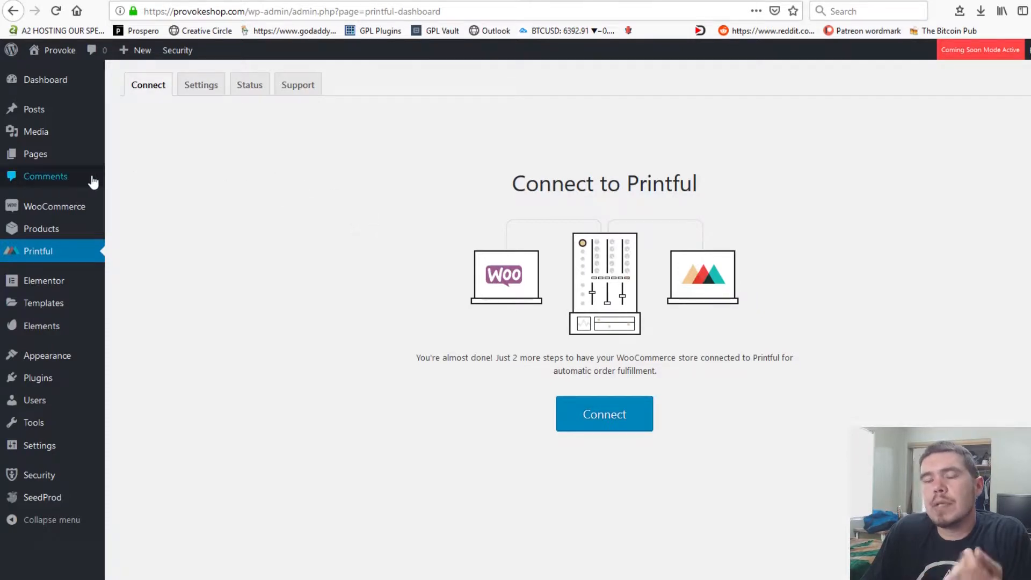
# - Open the Envato Elements plugin page, accept its terms and the promo e-mail opt-in, and continue with the registration
pyautogui.moveTo(51, 211)
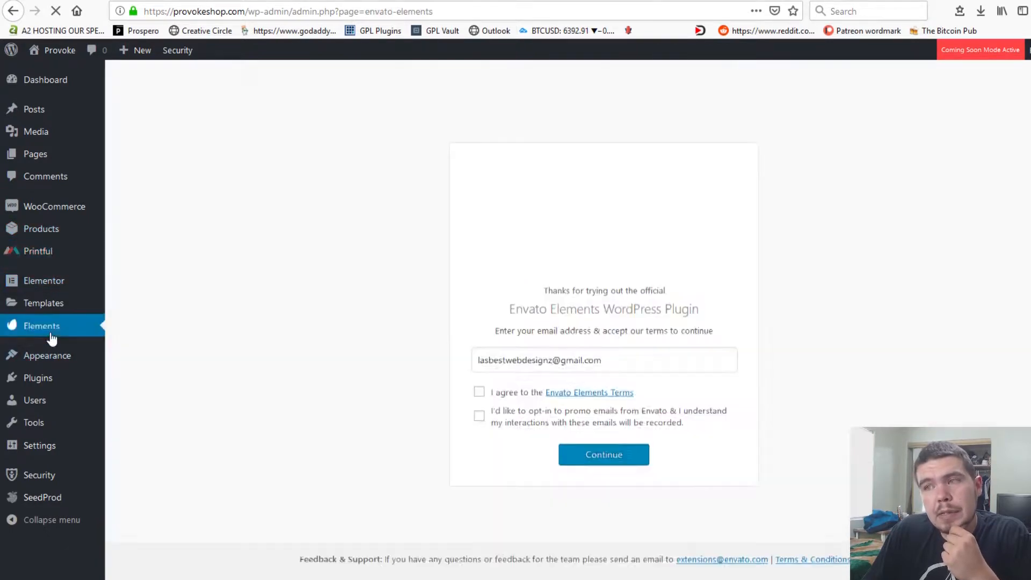
pyautogui.click(479, 392)
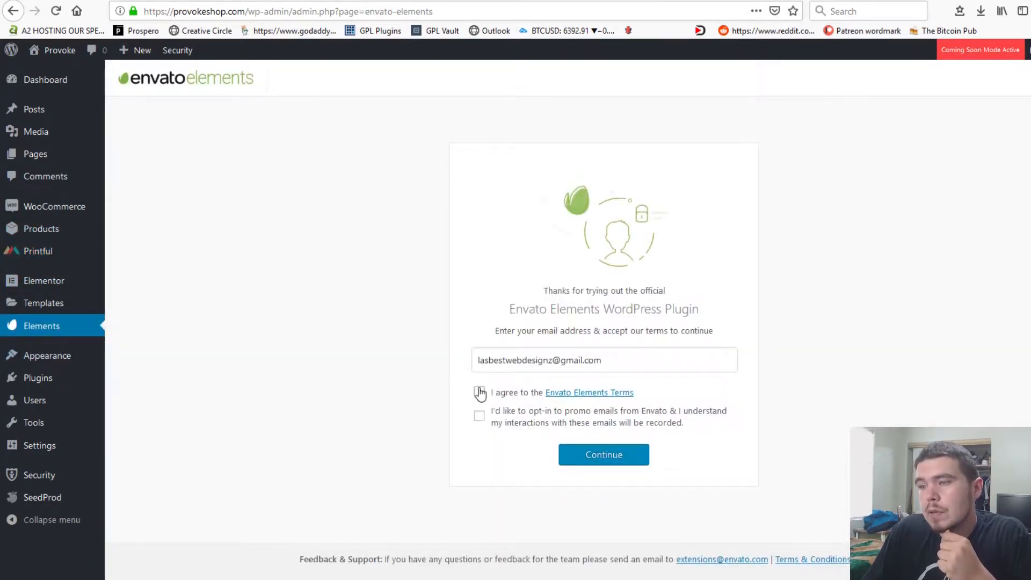
pyautogui.click(479, 416)
pyautogui.click(617, 460)
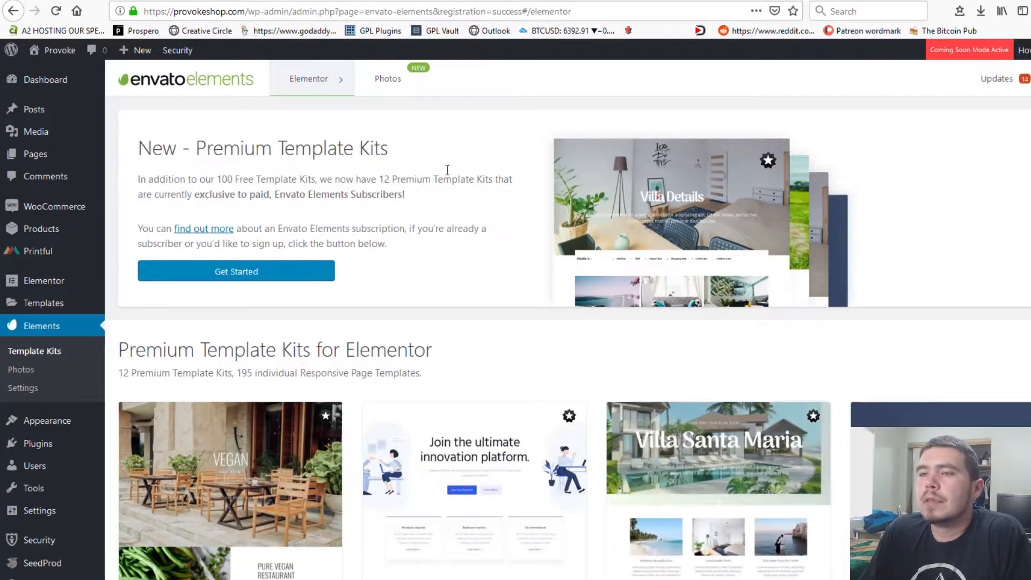
# - Look through the premium template kits and the first page of free template kits for Elementor
pyautogui.scroll(-5, 614, 256)
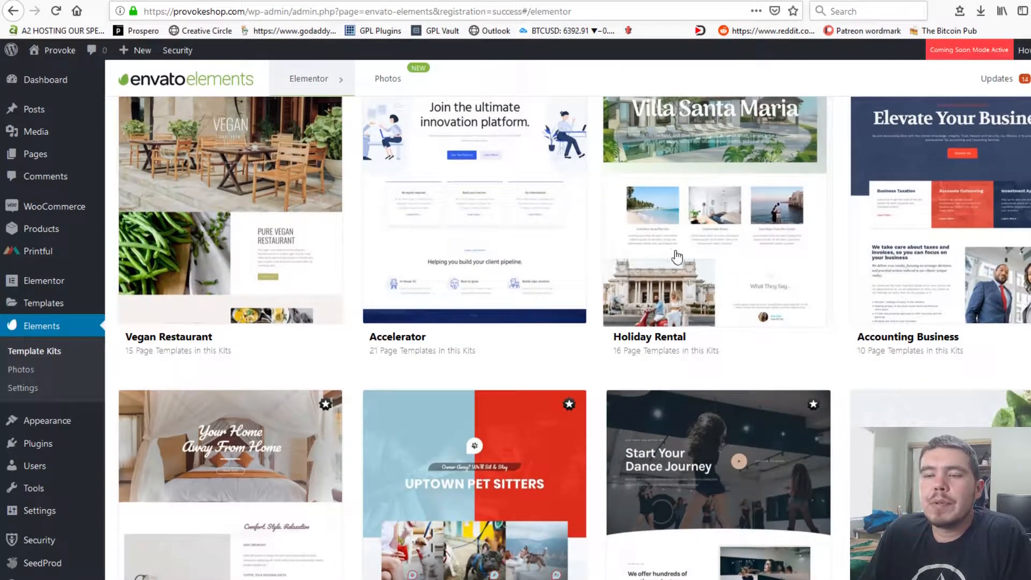
pyautogui.scroll(-2, 675, 257)
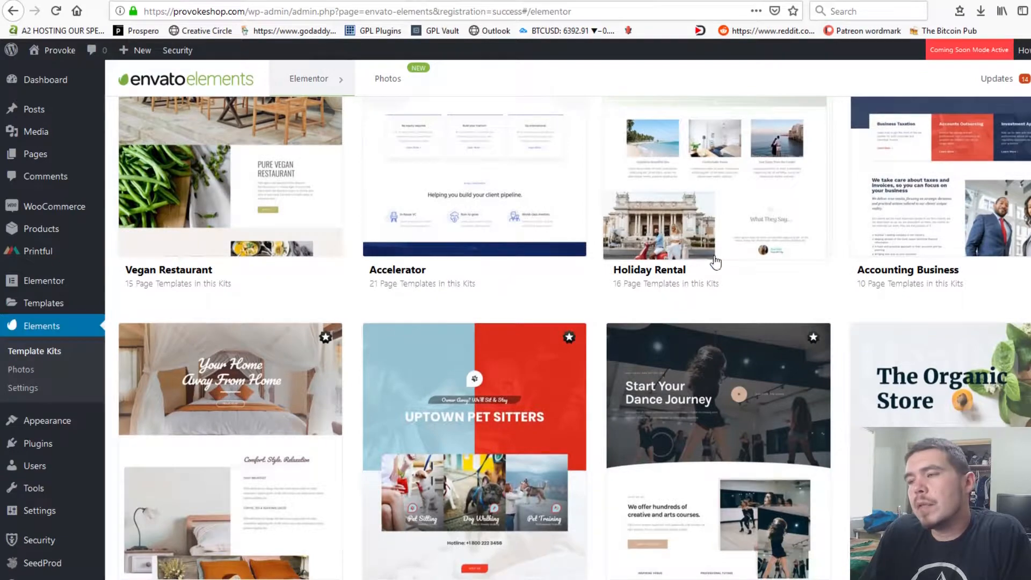
pyautogui.scroll(3, 656, 291)
pyautogui.scroll(-10, 657, 288)
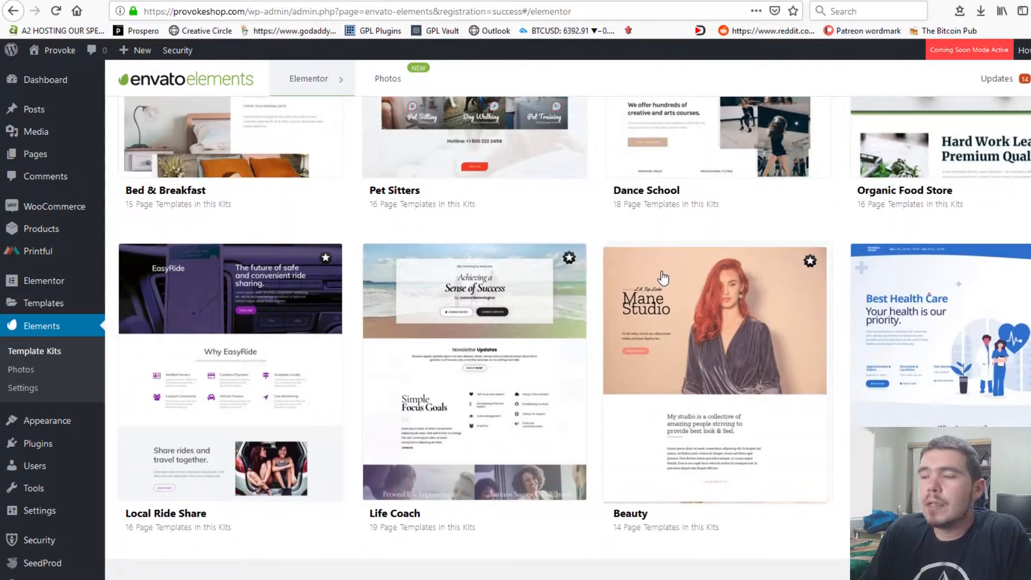
pyautogui.scroll(-5, 664, 277)
pyautogui.scroll(3, 664, 278)
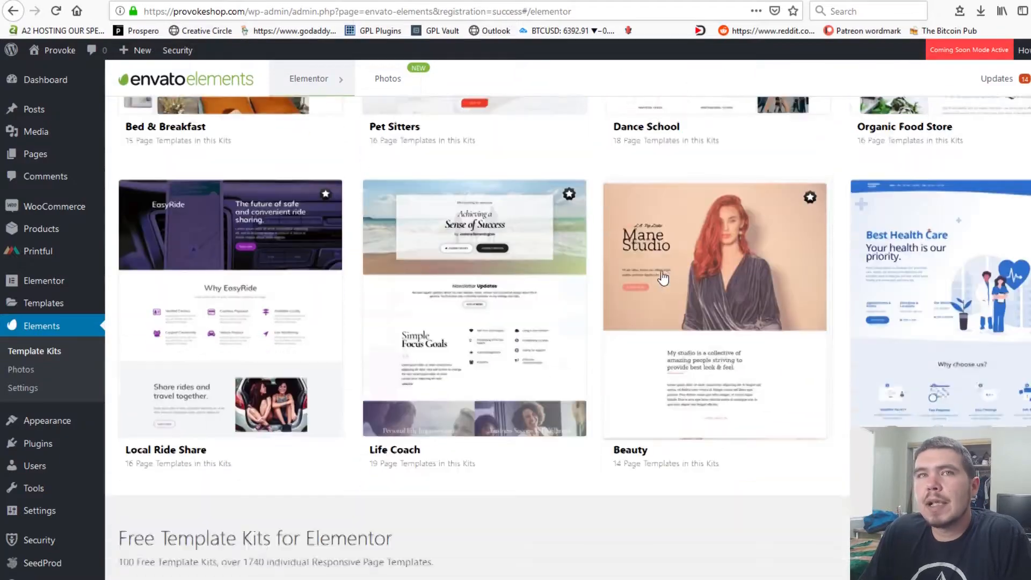
pyautogui.scroll(-5, 664, 278)
pyautogui.scroll(-7, 666, 276)
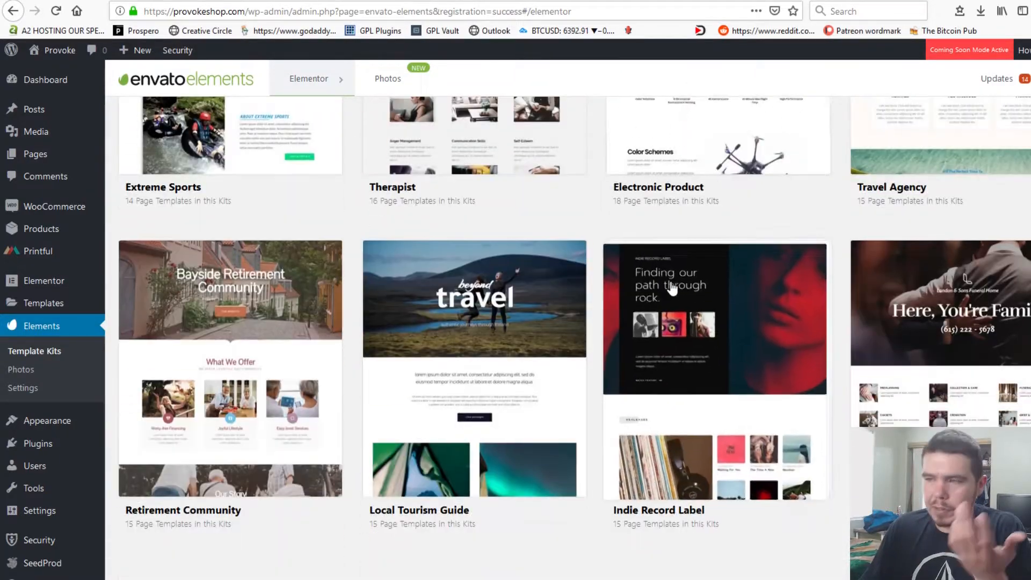
pyautogui.scroll(5, 671, 284)
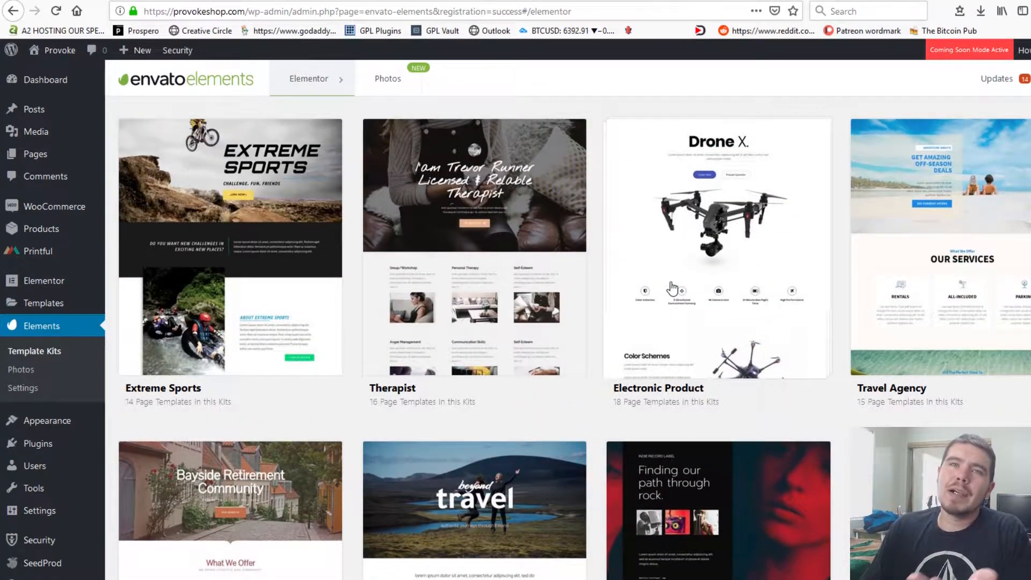
pyautogui.scroll(3, 673, 289)
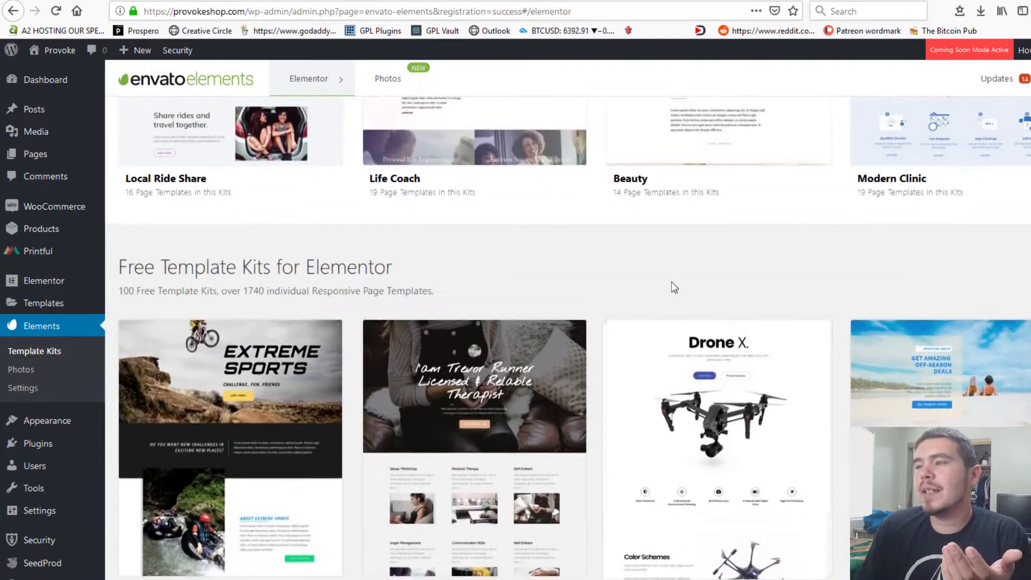
pyautogui.scroll(-7, 674, 287)
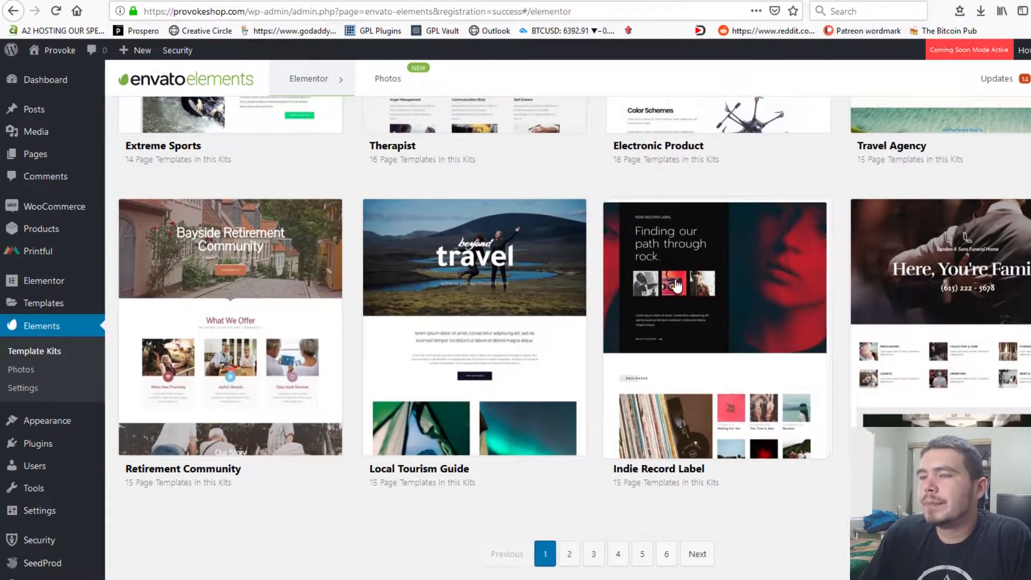
pyautogui.scroll(10, 677, 285)
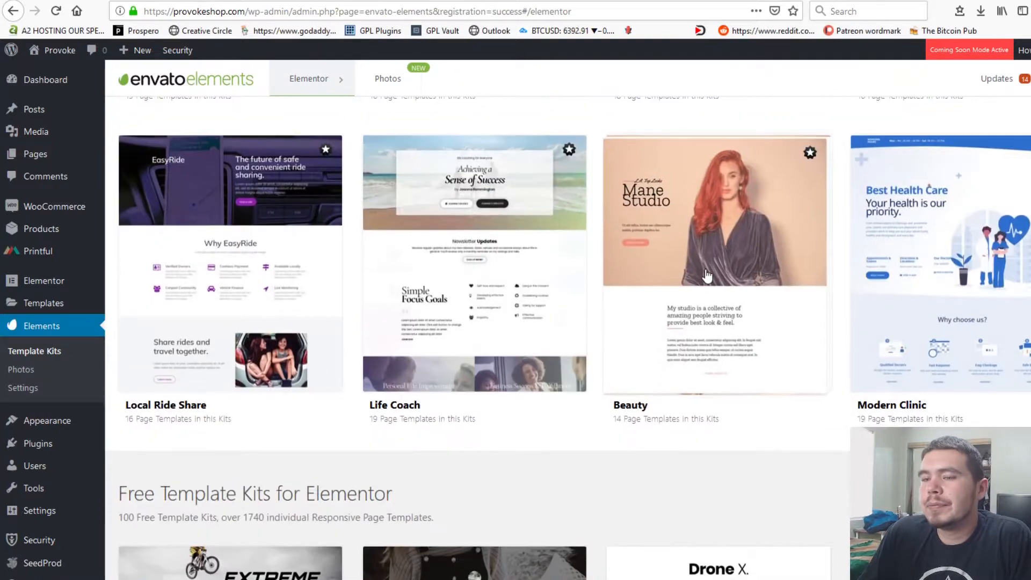
pyautogui.scroll(10, 704, 270)
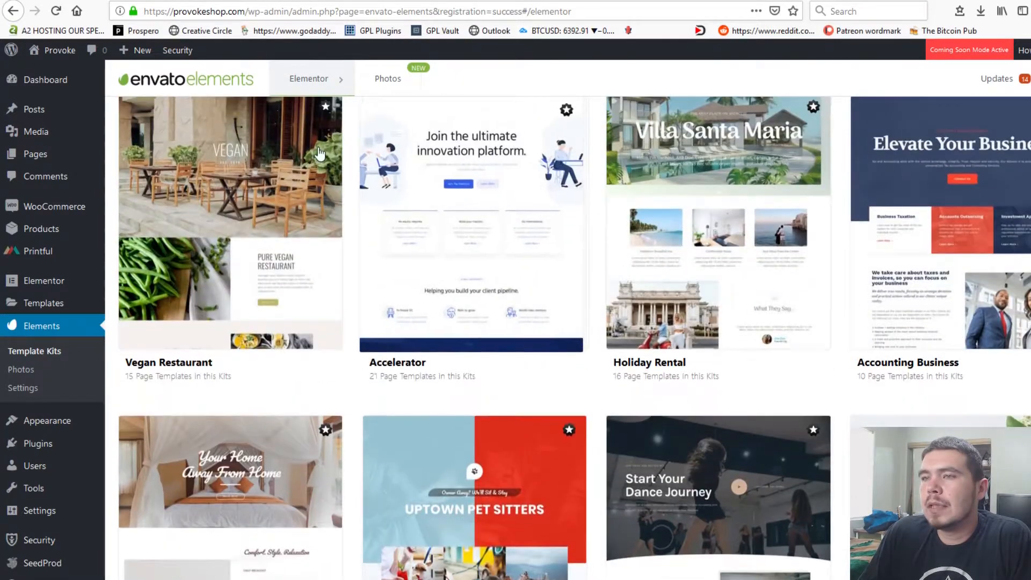
pyautogui.moveTo(312, 85)
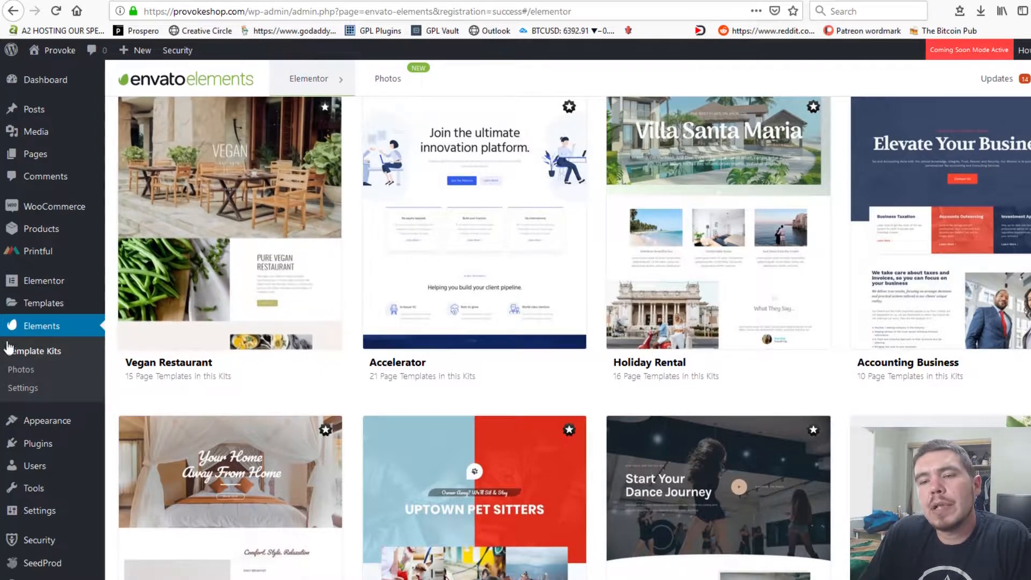
pyautogui.moveTo(97, 271)
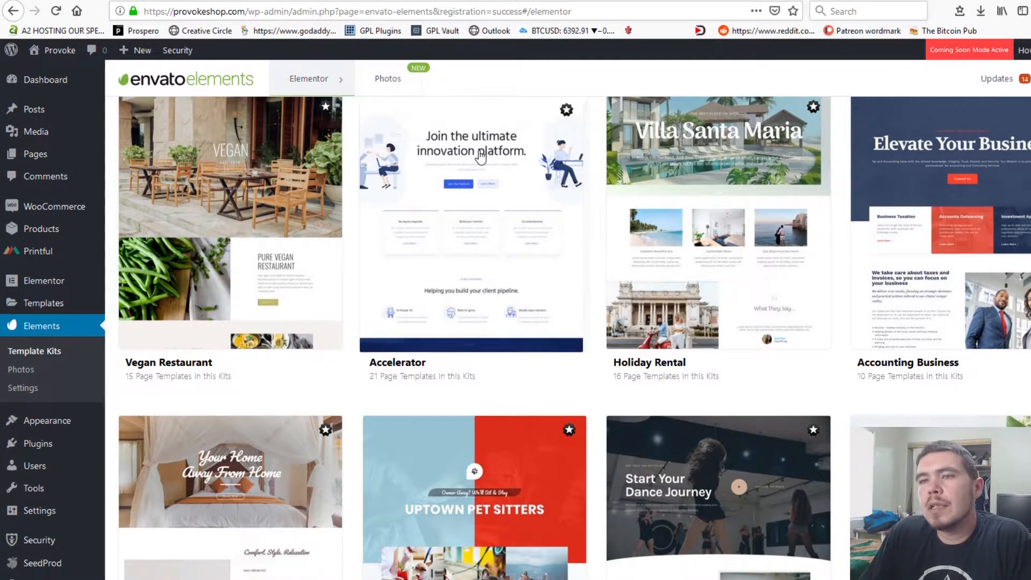
# - Review the premium kits again, check the Elementor content categories and choose Template Kits
pyautogui.scroll(5, 472, 161)
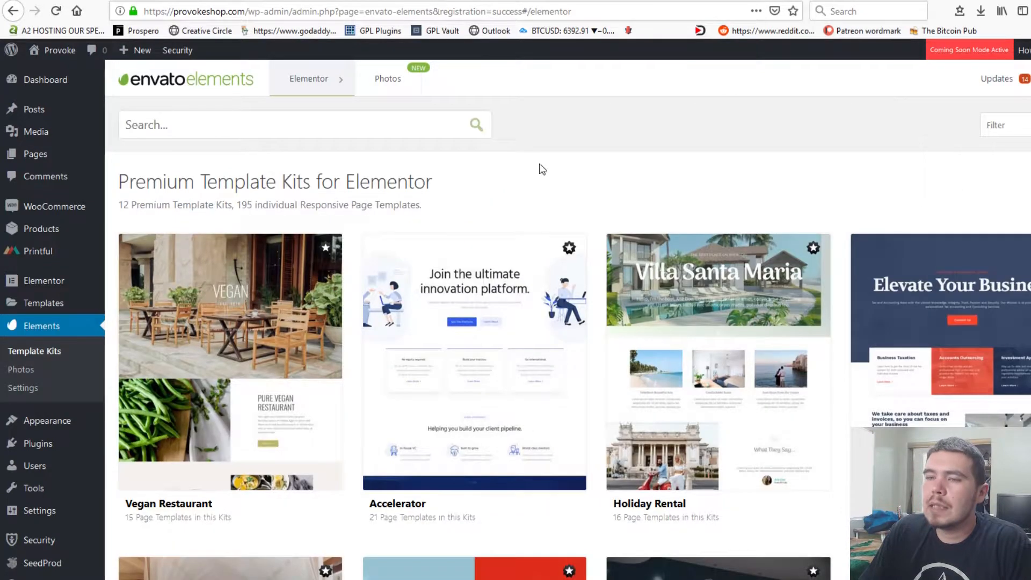
pyautogui.scroll(-3, 550, 169)
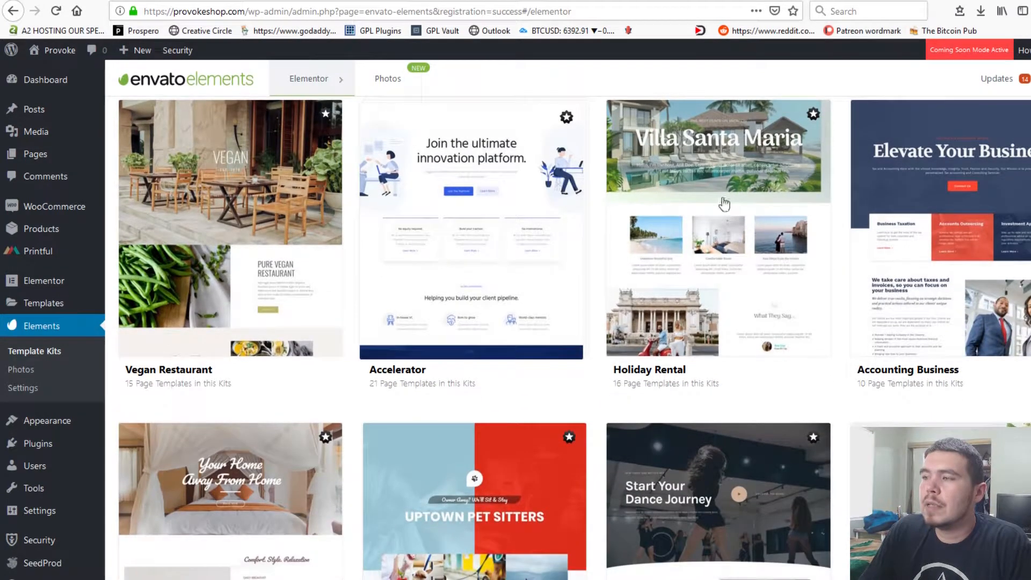
pyautogui.scroll(-3, 752, 247)
pyautogui.scroll(-2, 562, 250)
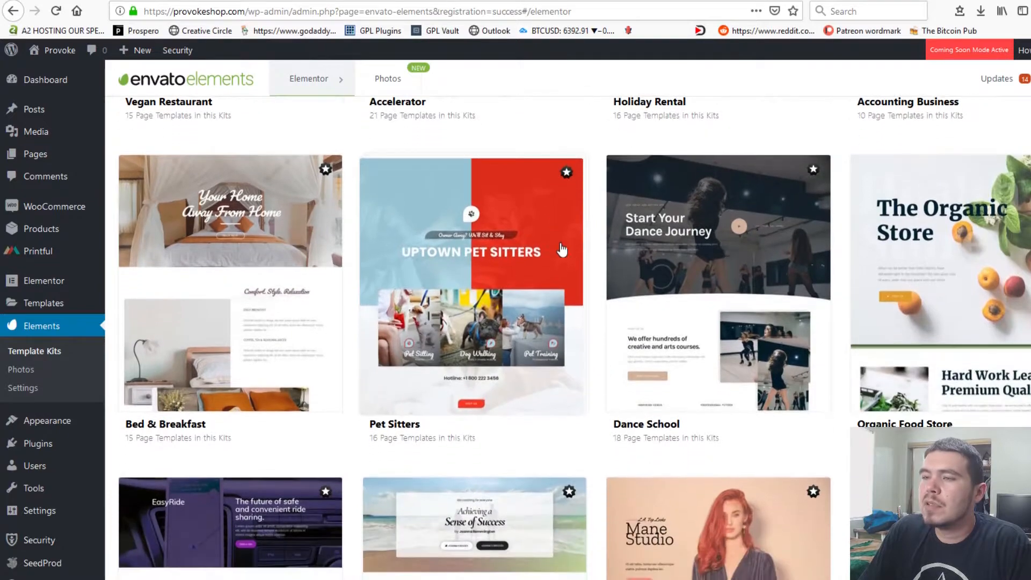
pyautogui.scroll(-2, 523, 284)
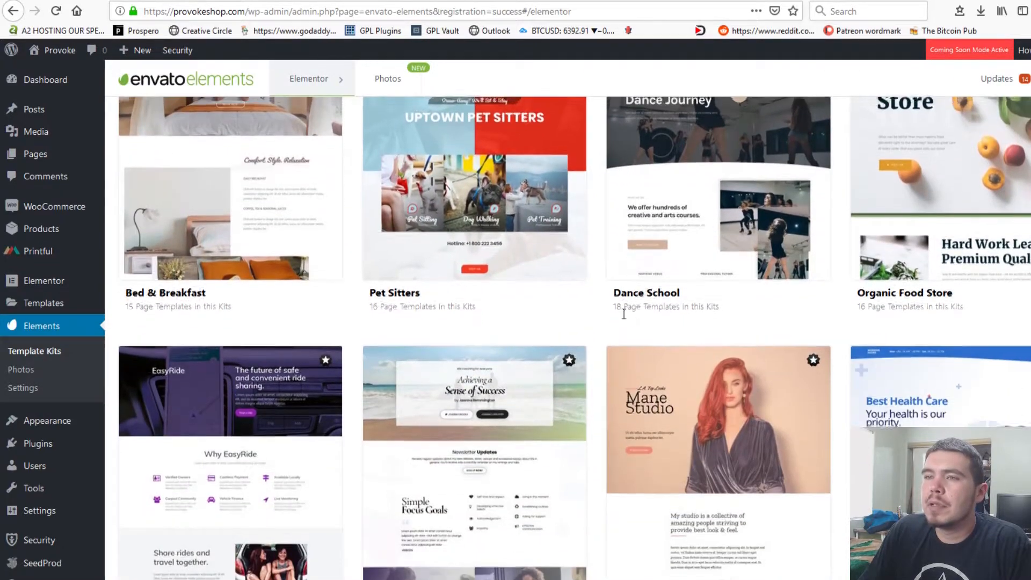
pyautogui.scroll(3, 279, 80)
pyautogui.moveTo(279, 80)
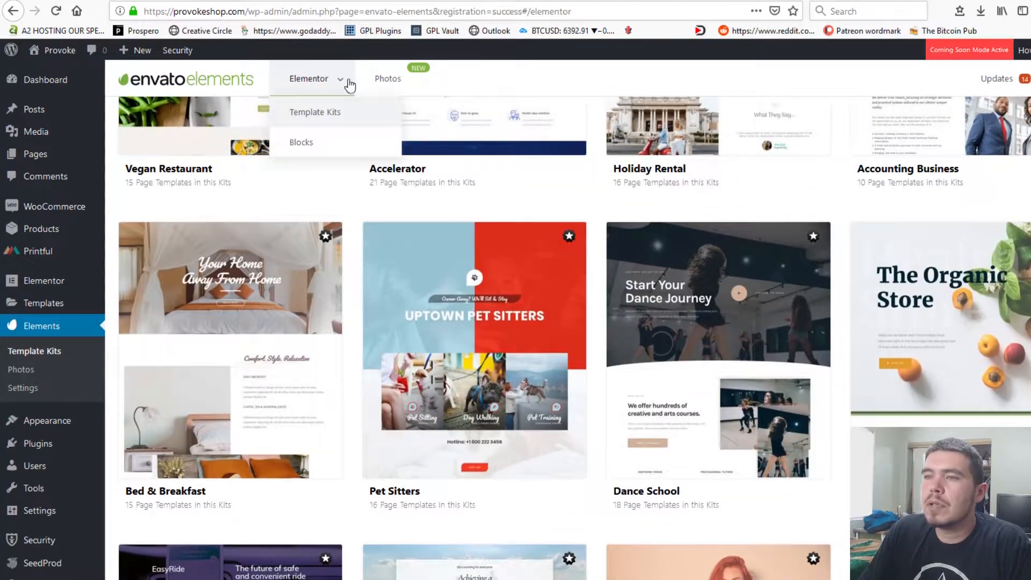
pyautogui.click(325, 123)
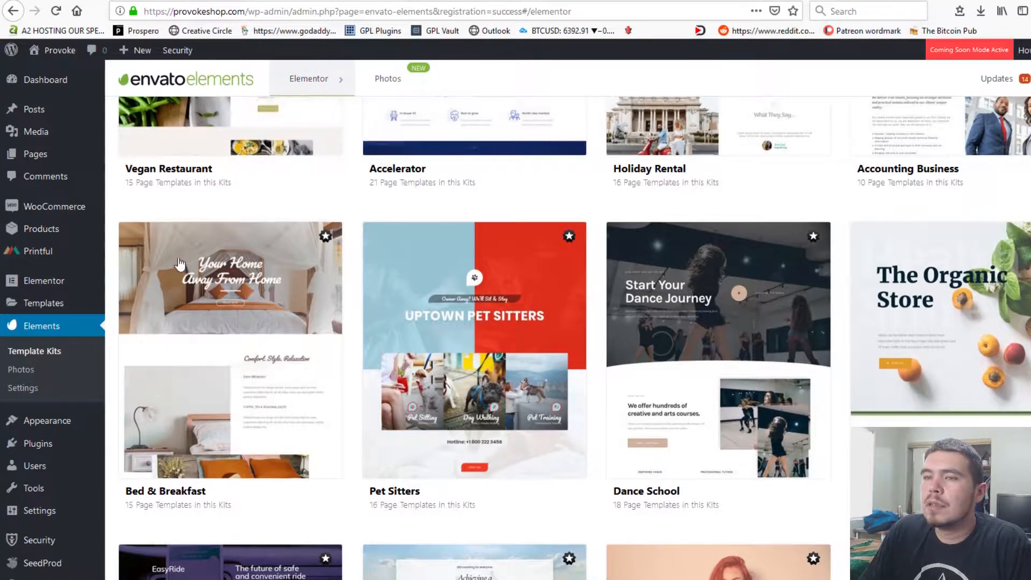
# - Examine the remaining premium kits and the free kits from Extreme Sports through Indie Record Label
pyautogui.scroll(-3, 463, 180)
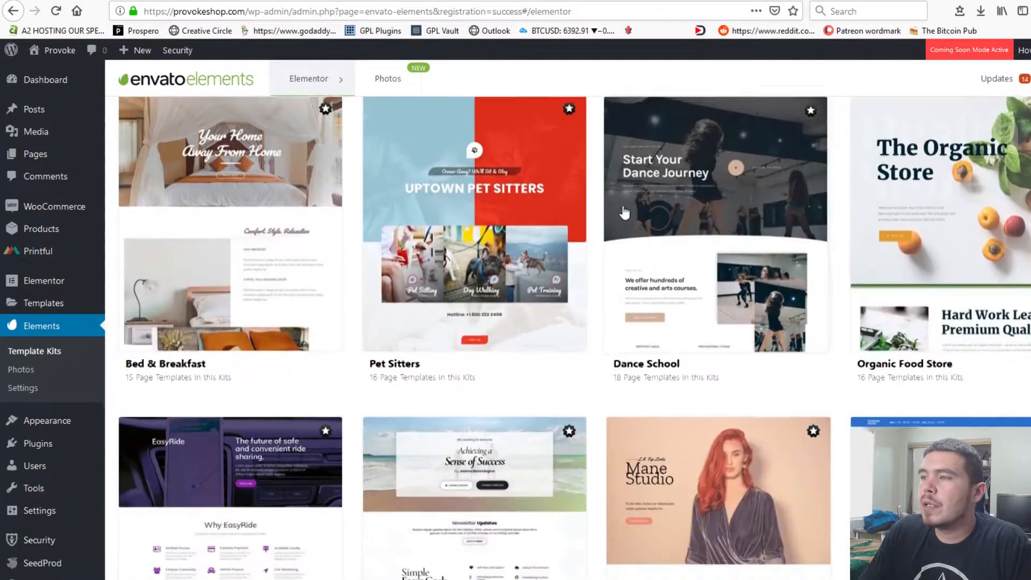
pyautogui.scroll(-3, 414, 306)
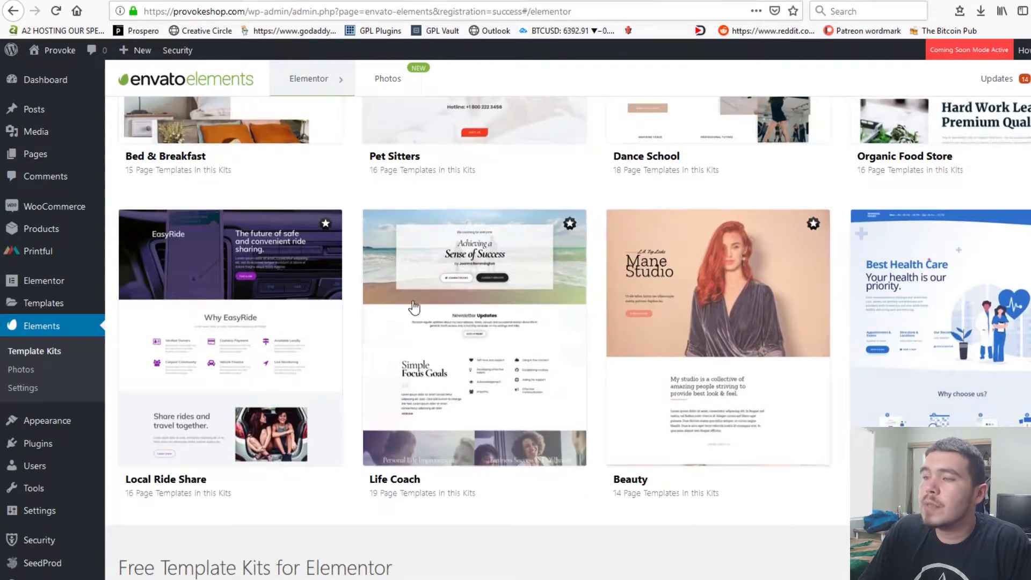
pyautogui.scroll(-2, 349, 335)
pyautogui.scroll(-3, 414, 331)
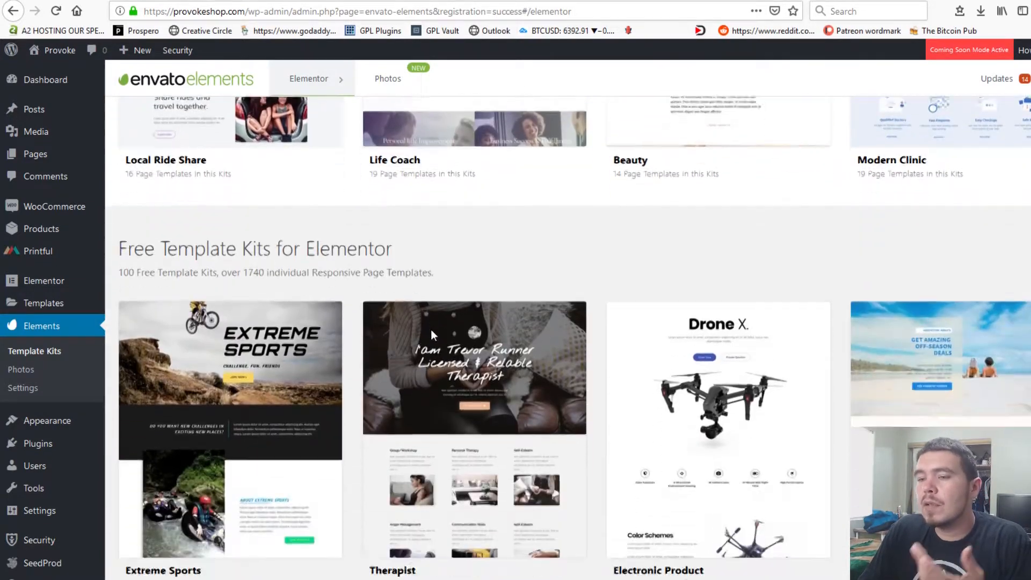
pyautogui.scroll(-3, 432, 336)
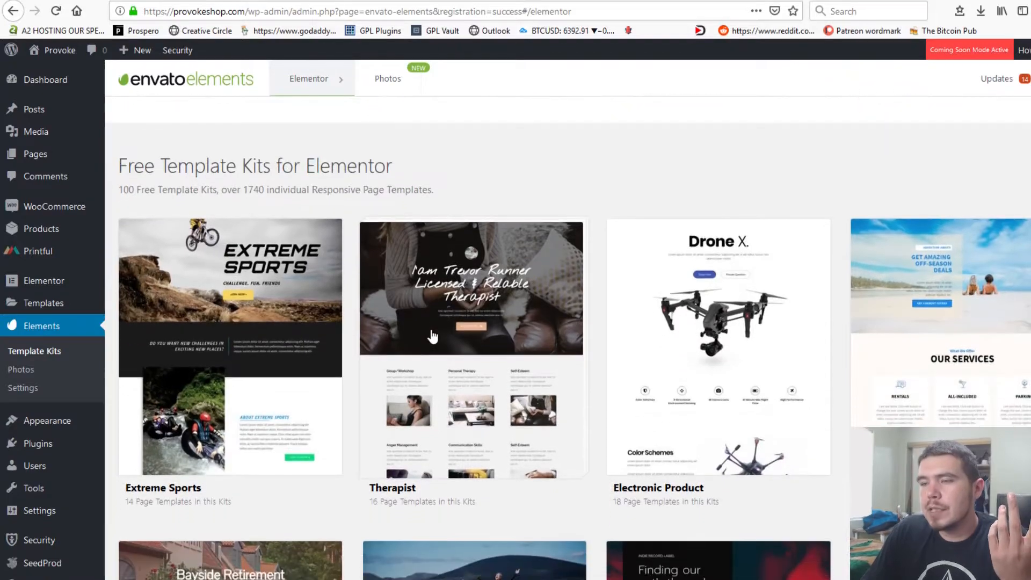
pyautogui.scroll(-3, 433, 335)
pyautogui.scroll(-2, 434, 336)
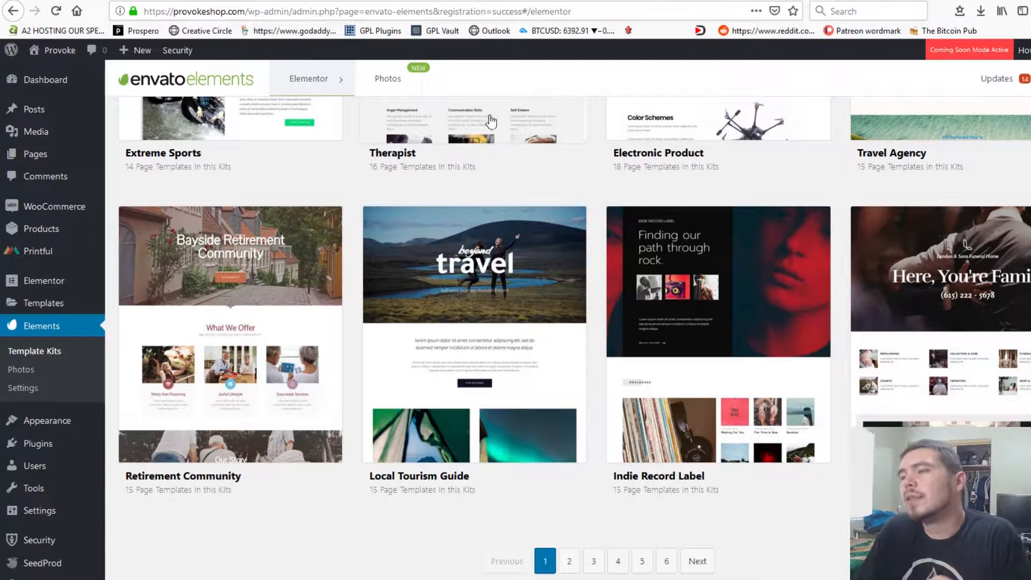
pyautogui.scroll(-1, 721, 238)
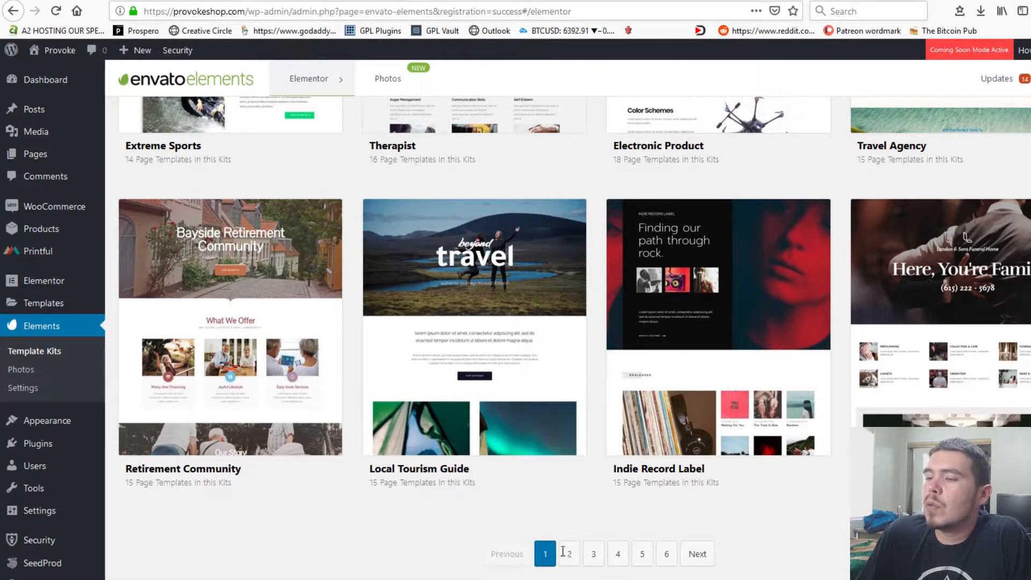
# - Open page 2 of the free template kits and look through the designs offered there
pyautogui.click(568, 553)
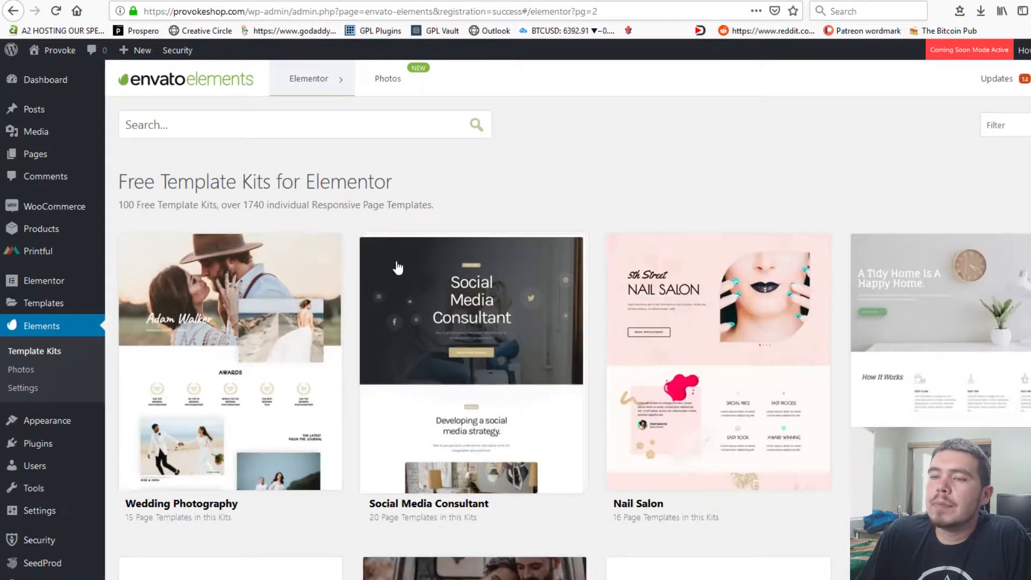
pyautogui.scroll(-3, 395, 301)
pyautogui.scroll(3, 393, 296)
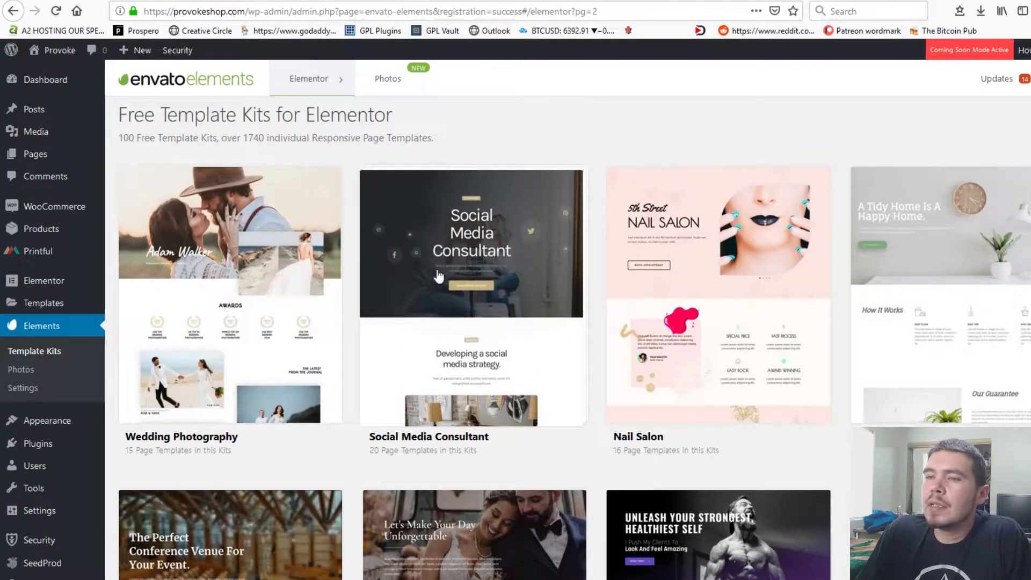
pyautogui.scroll(-3, 658, 276)
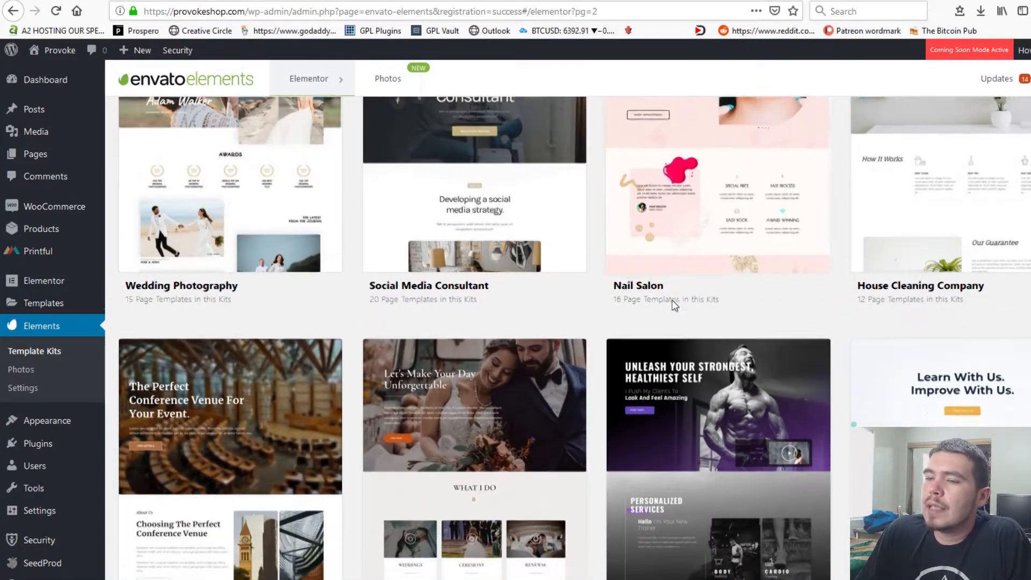
pyautogui.scroll(-2, 672, 300)
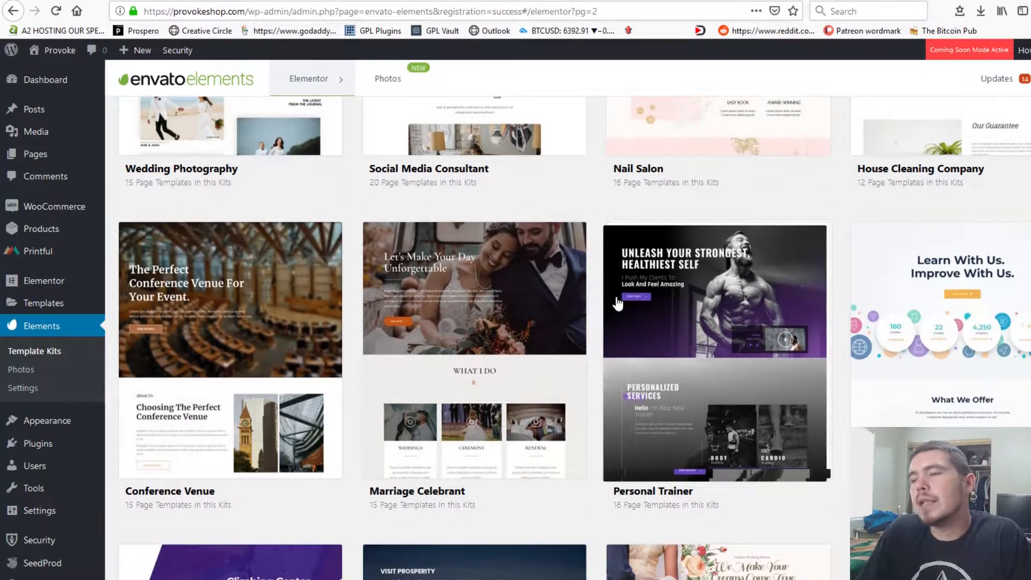
pyautogui.scroll(-1, 618, 304)
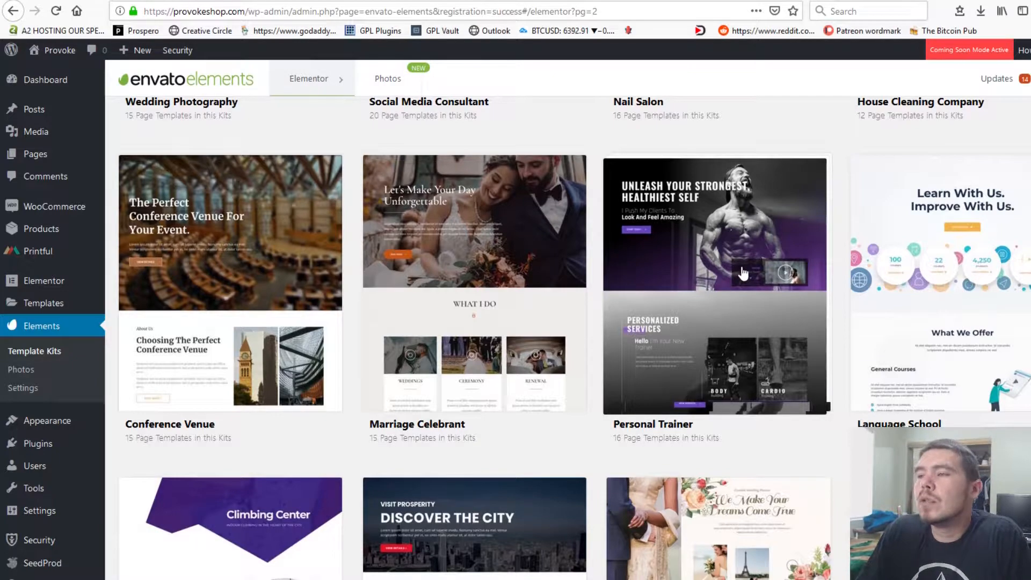
pyautogui.scroll(-3, 743, 273)
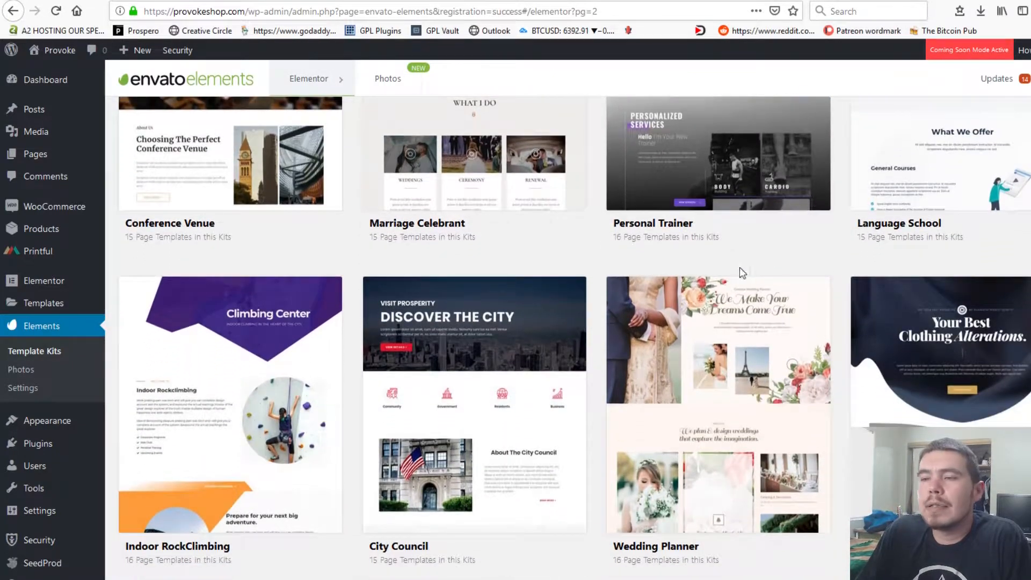
pyautogui.scroll(-2, 741, 274)
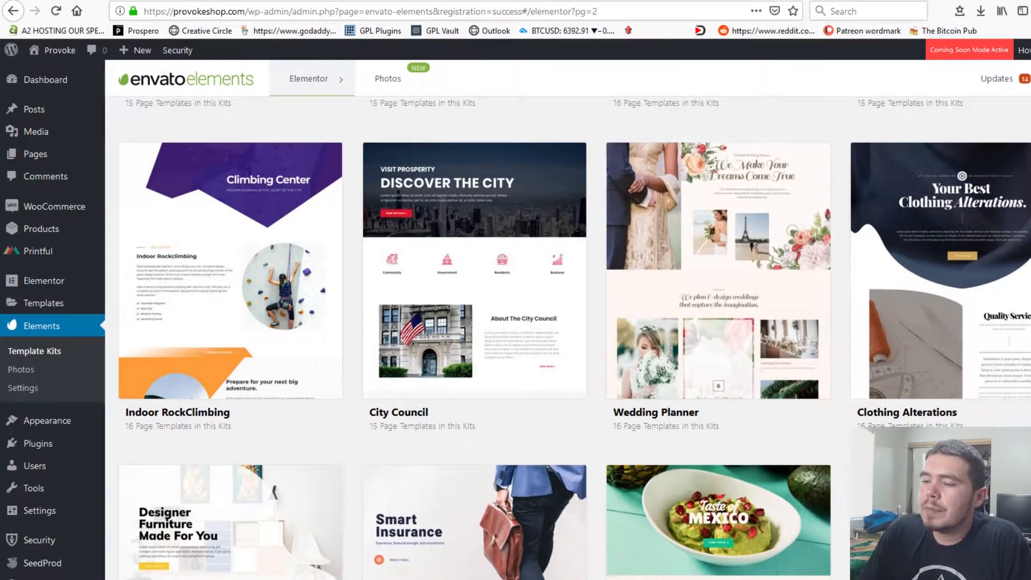
pyautogui.moveTo(660, 579)
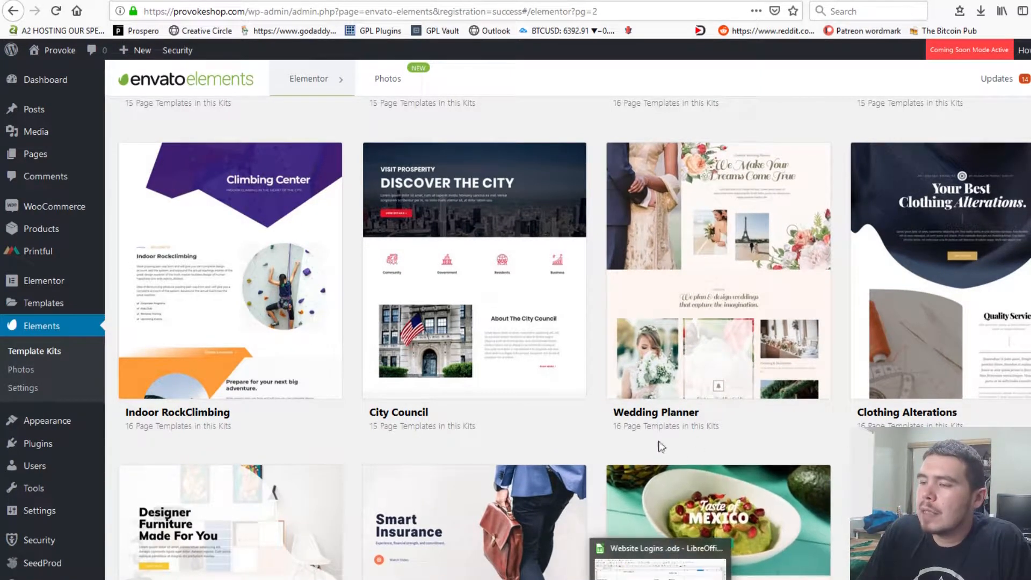
# - Look through the remaining free template kits on page 2, from Handmade Furniture through Digital Product
pyautogui.scroll(-3, 740, 460)
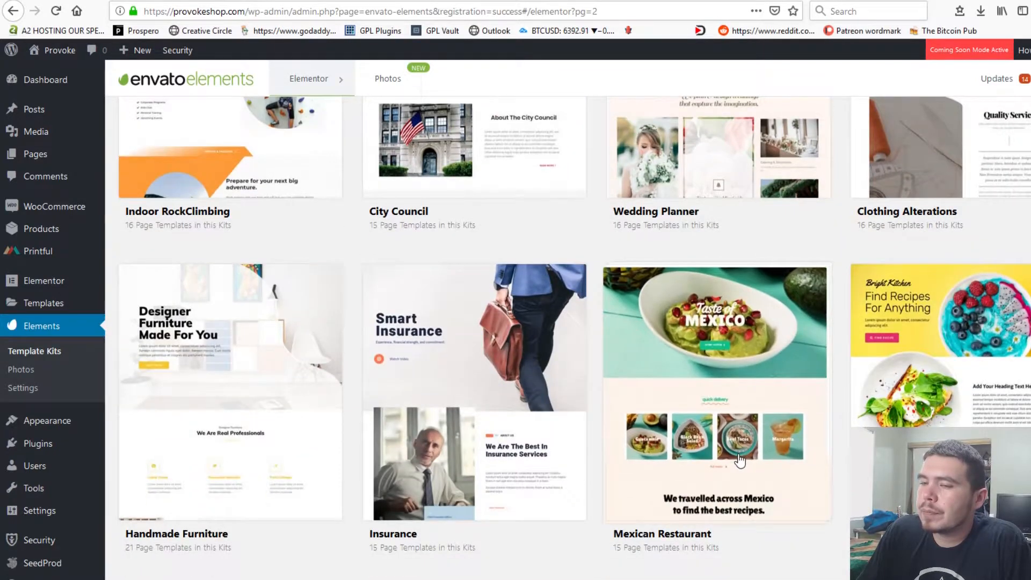
pyautogui.scroll(-4, 740, 460)
pyautogui.scroll(-2, 743, 460)
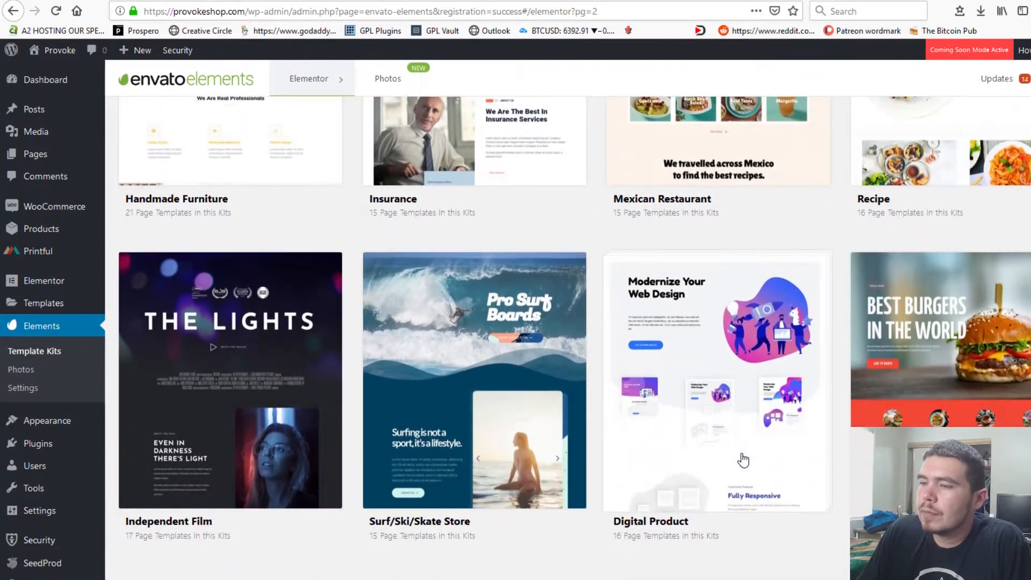
pyautogui.scroll(-1, 742, 460)
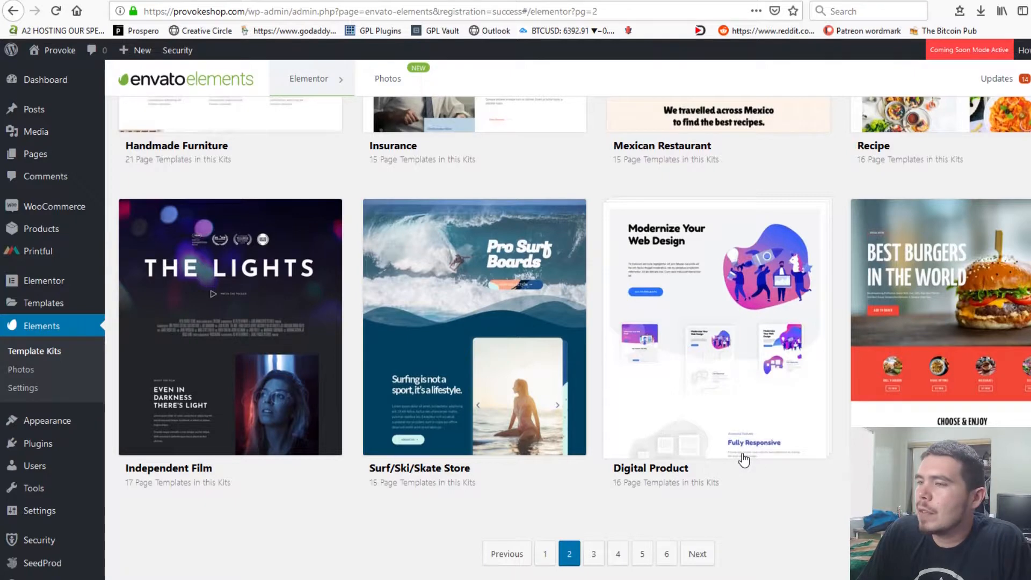
# - Open page 3 of the free template kits and examine the designs from Interior Design through Winery
pyautogui.click(594, 557)
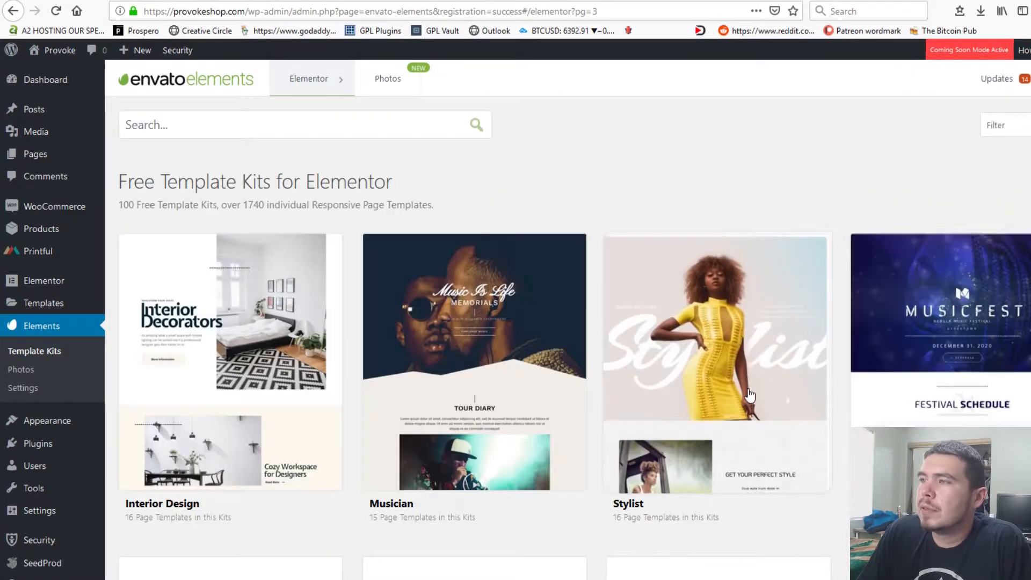
pyautogui.scroll(-6, 685, 455)
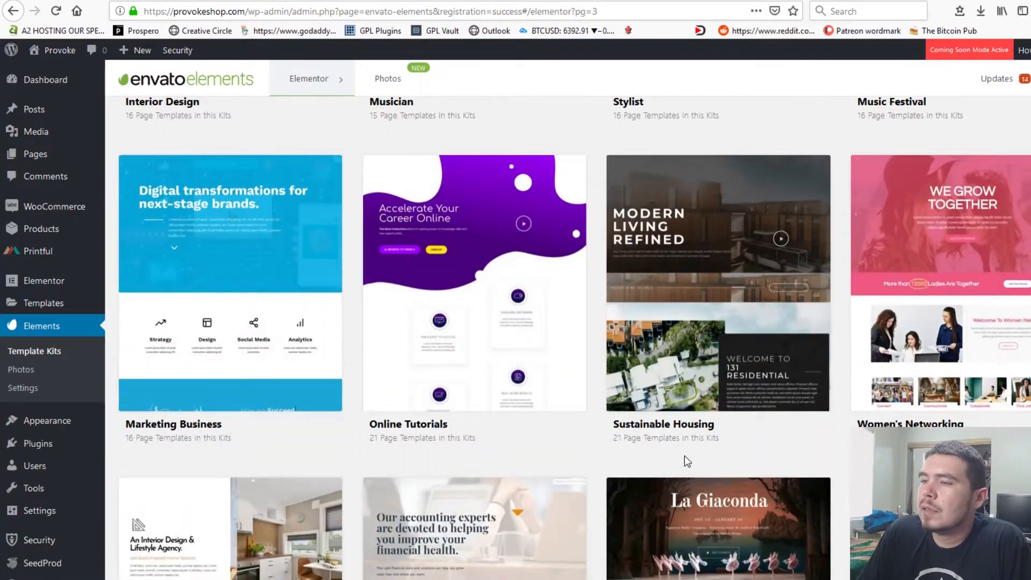
pyautogui.scroll(-1, 684, 455)
pyautogui.scroll(-4, 684, 455)
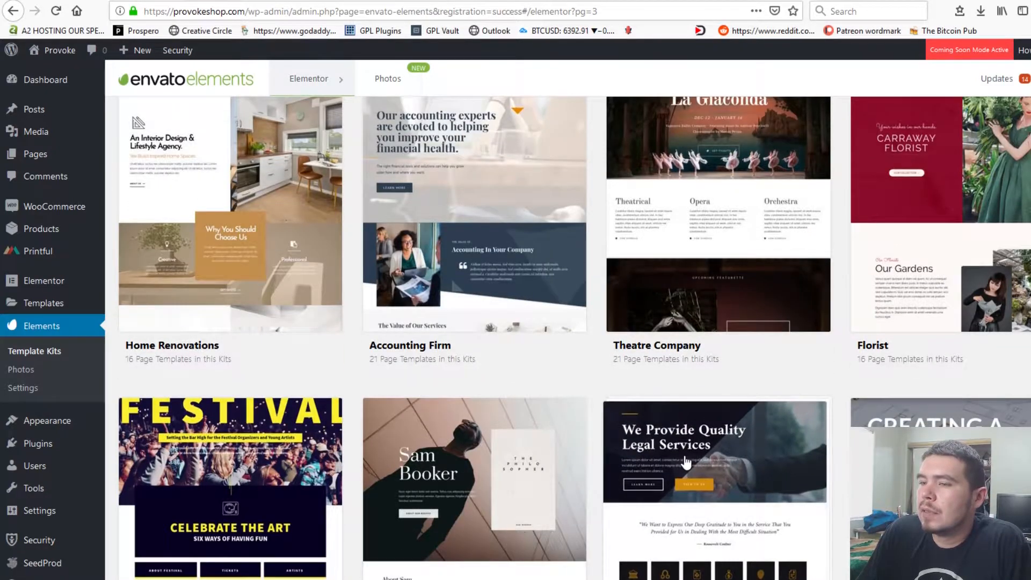
pyautogui.scroll(-6, 686, 461)
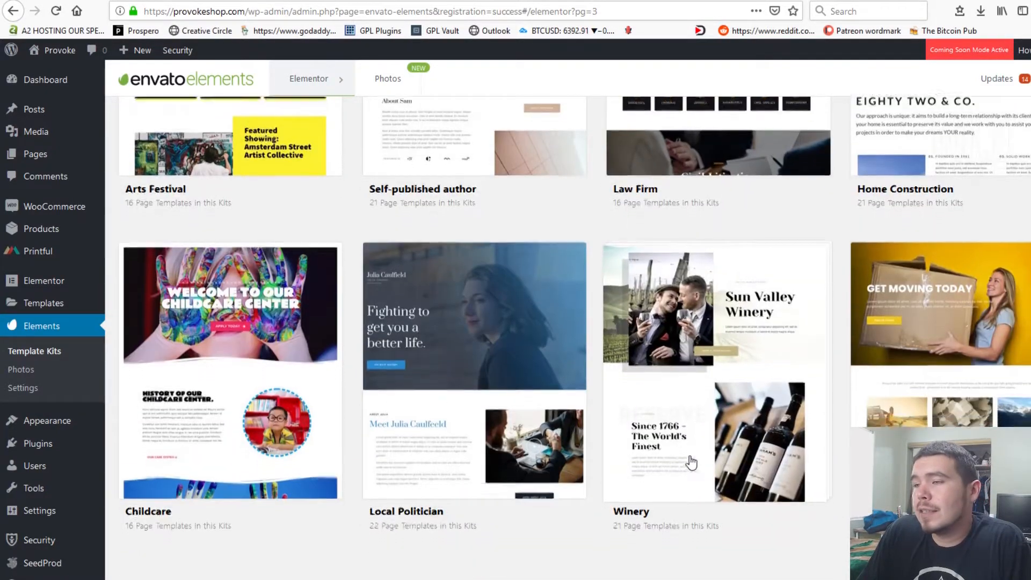
pyautogui.scroll(-1, 691, 461)
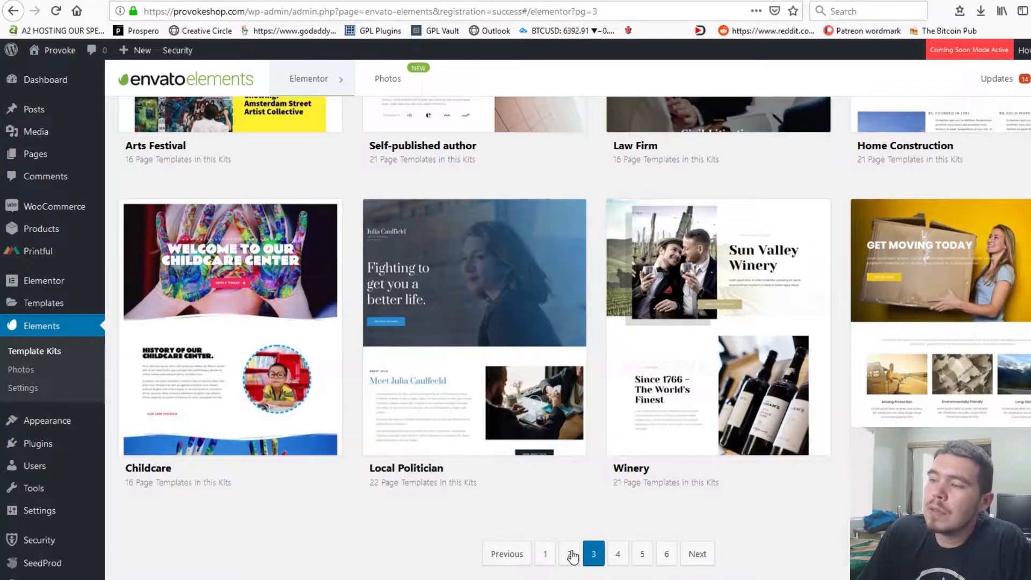
# - Open page 4 of the free template kits and examine the designs from Dog Grooming through Artisan Jewelry Maker
pyautogui.click(616, 554)
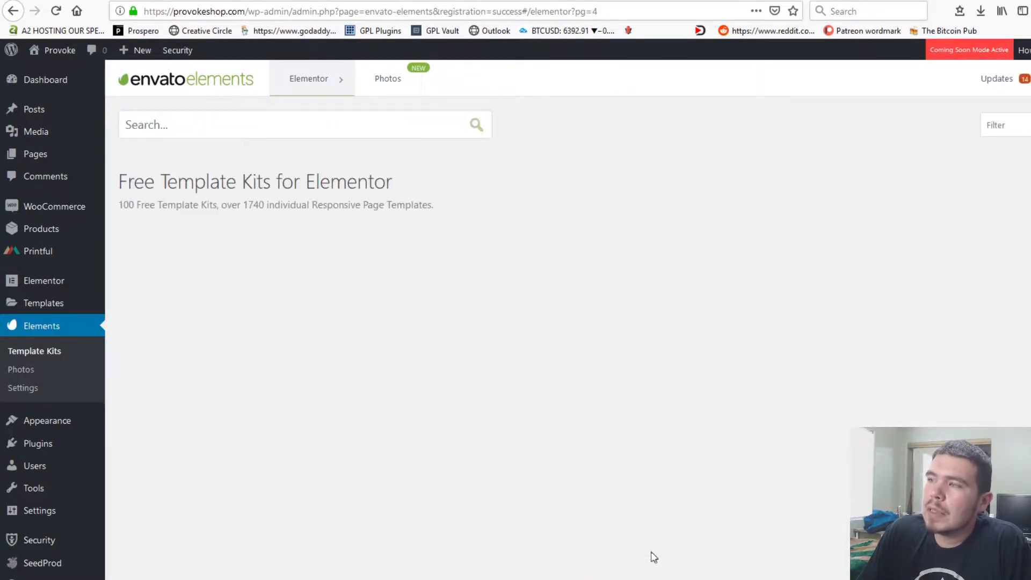
pyautogui.scroll(-7, 690, 535)
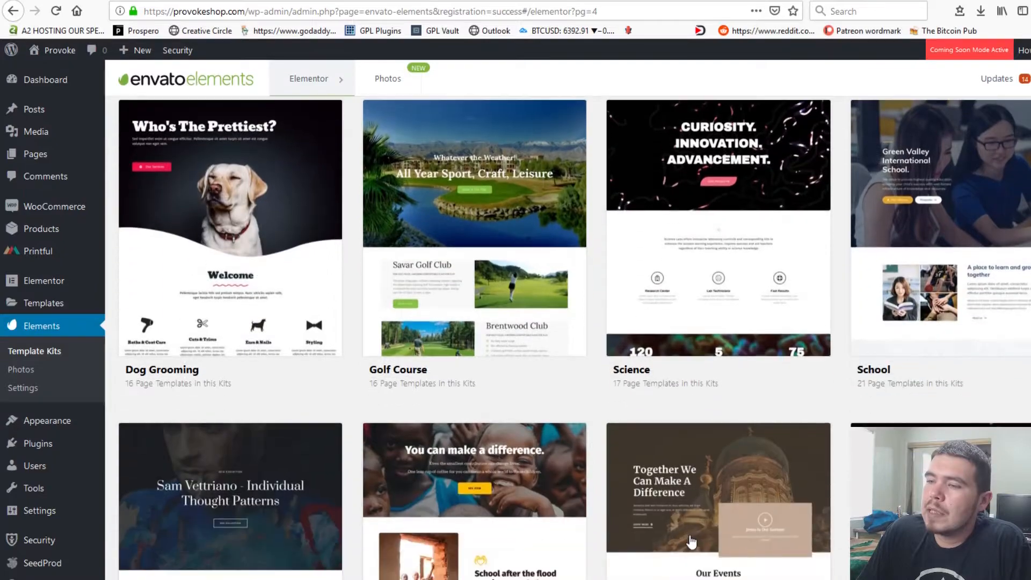
pyautogui.scroll(-10, 691, 541)
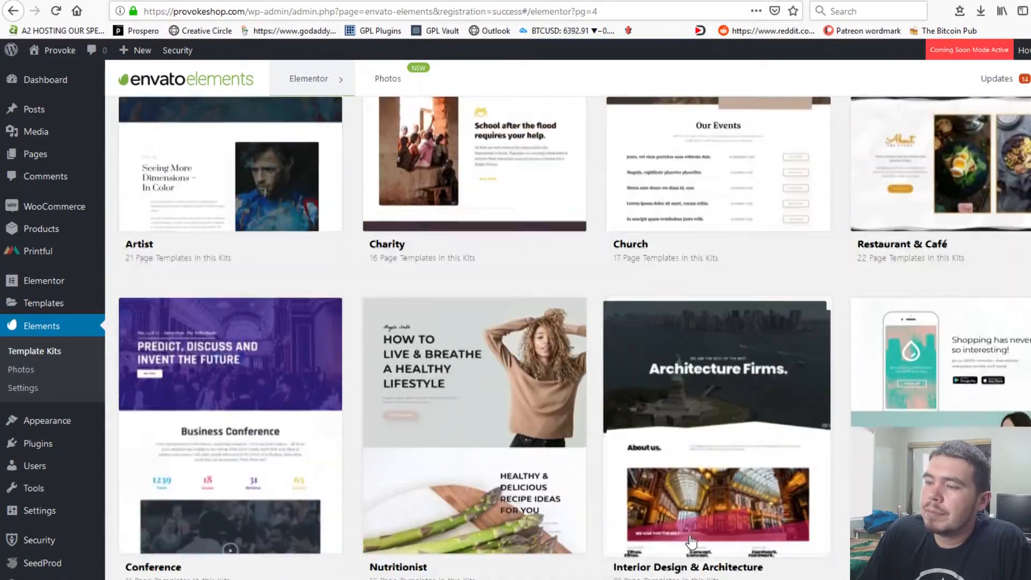
pyautogui.scroll(-8, 691, 541)
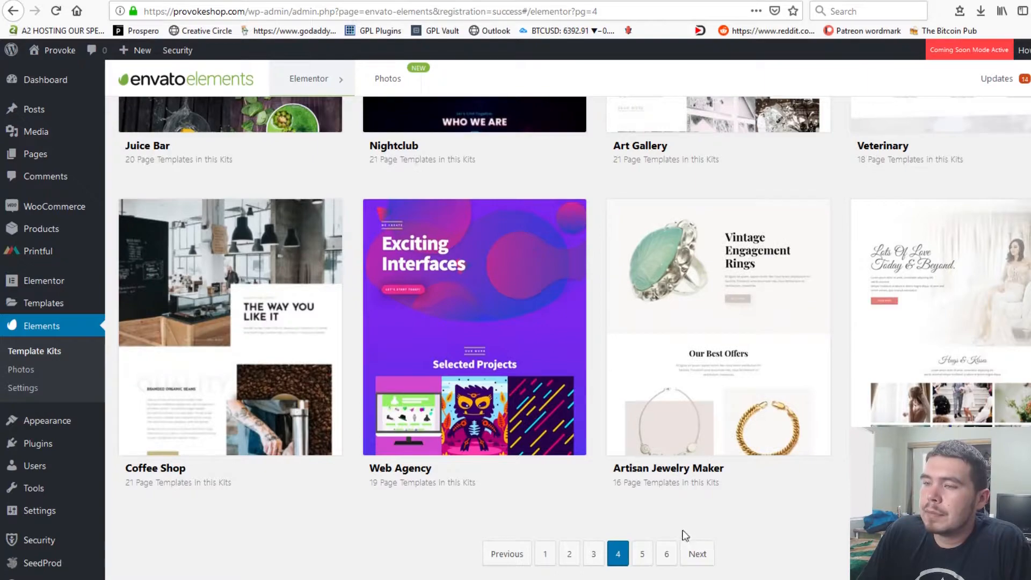
# - Open page 5 of the free template kits and examine the designs from Bakery through Seafood Restaurant
pyautogui.click(641, 556)
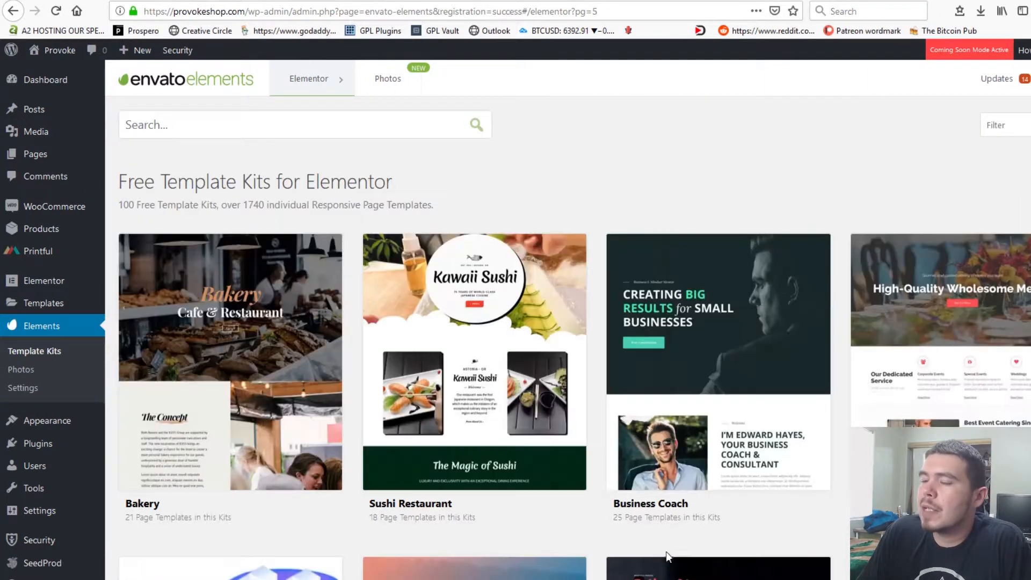
pyautogui.scroll(-5, 642, 492)
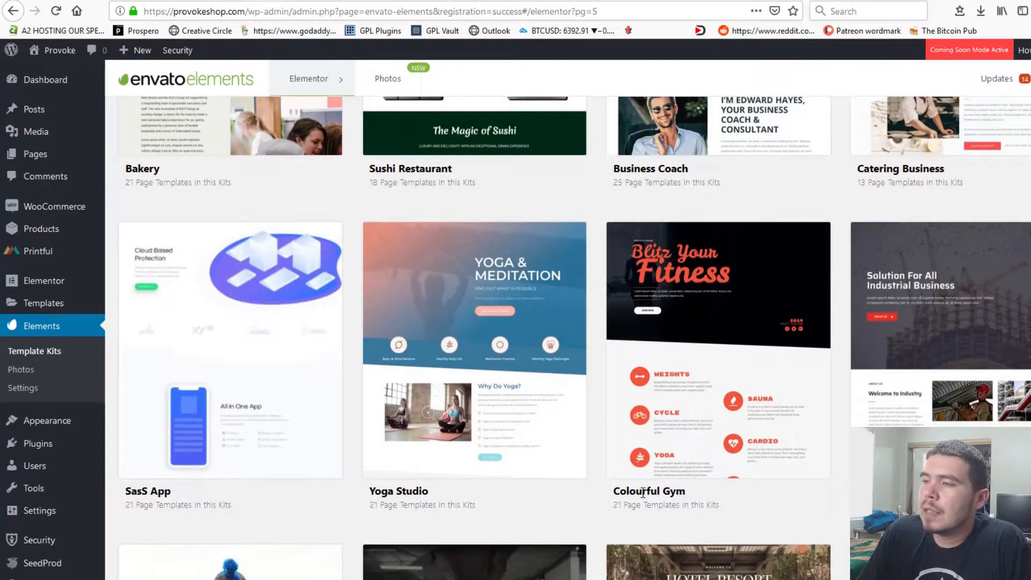
pyautogui.scroll(-4, 643, 505)
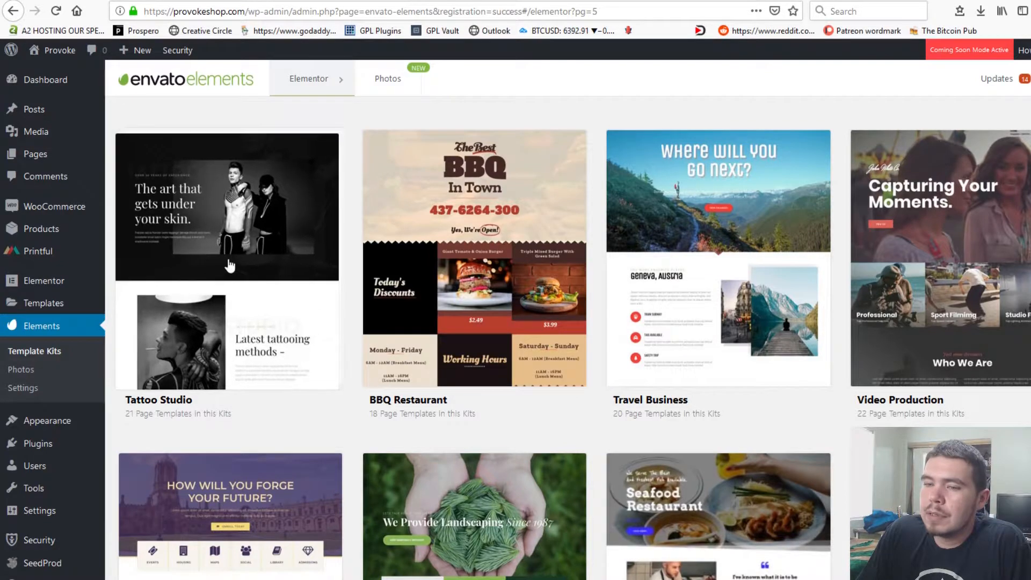
pyautogui.scroll(-5, 318, 458)
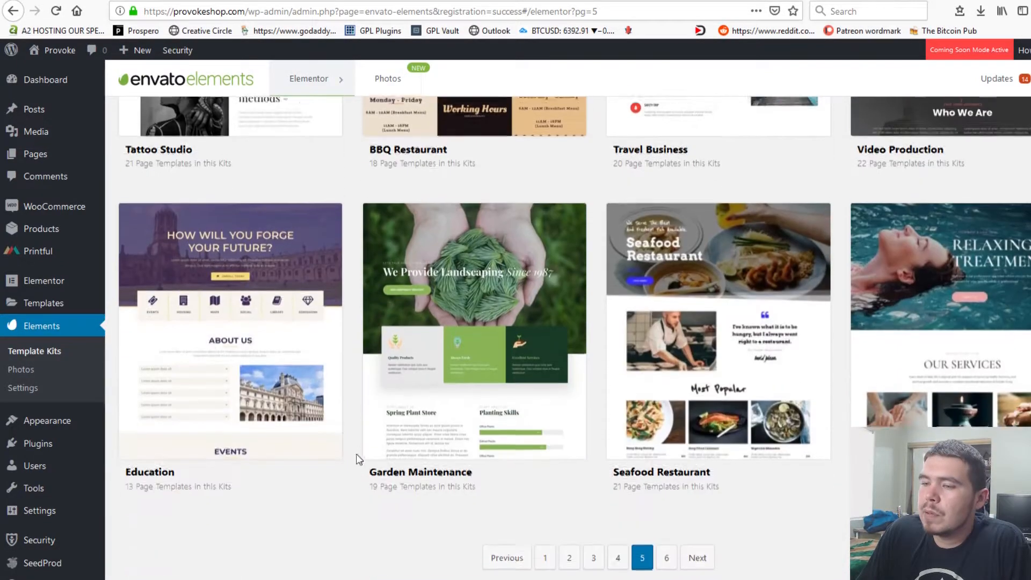
# - Return to page 1 of the free kits, open the Indie Record Label kit and review its page templates
pyautogui.click(543, 556)
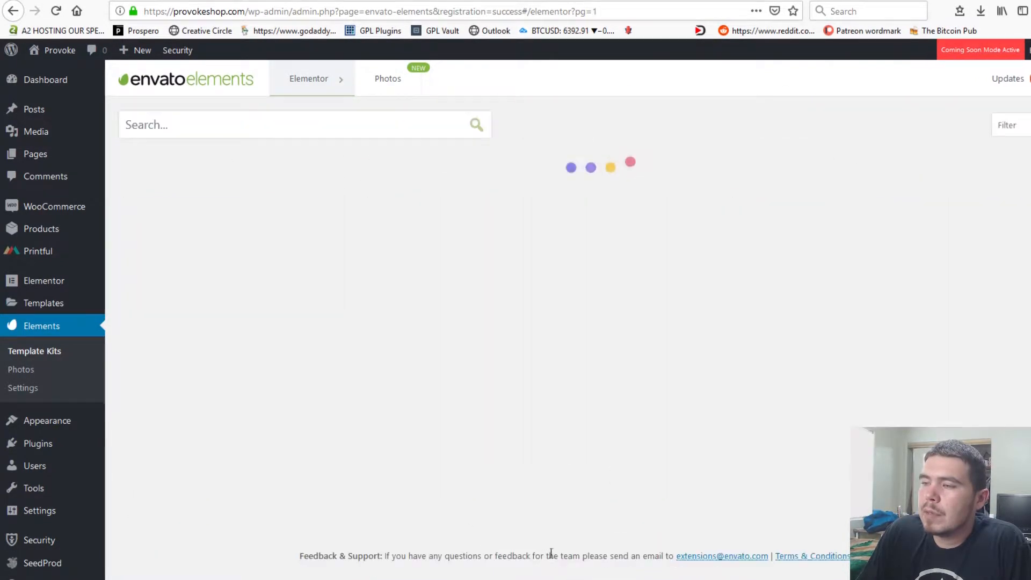
pyautogui.scroll(-15, 553, 518)
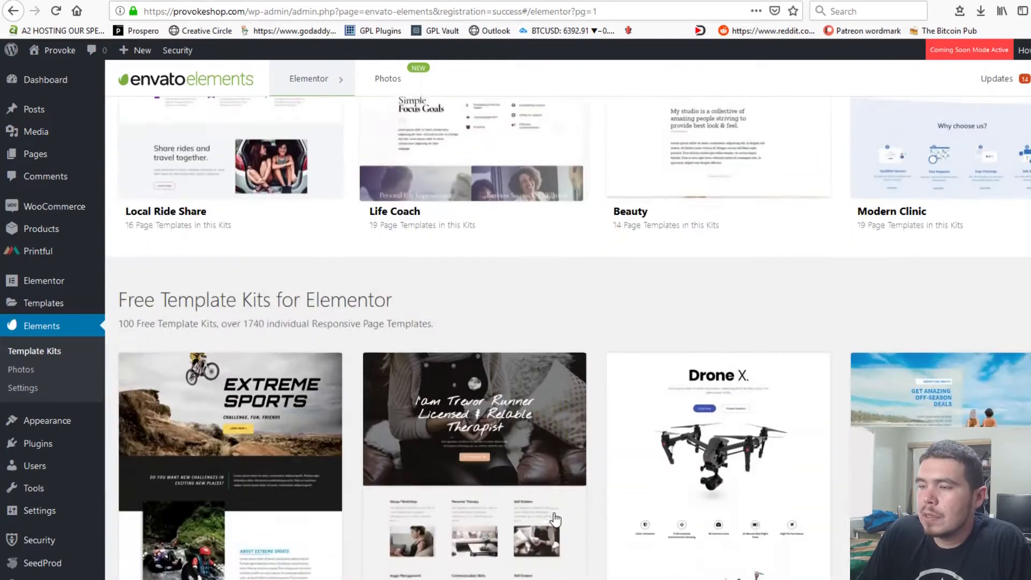
pyautogui.scroll(-9, 555, 518)
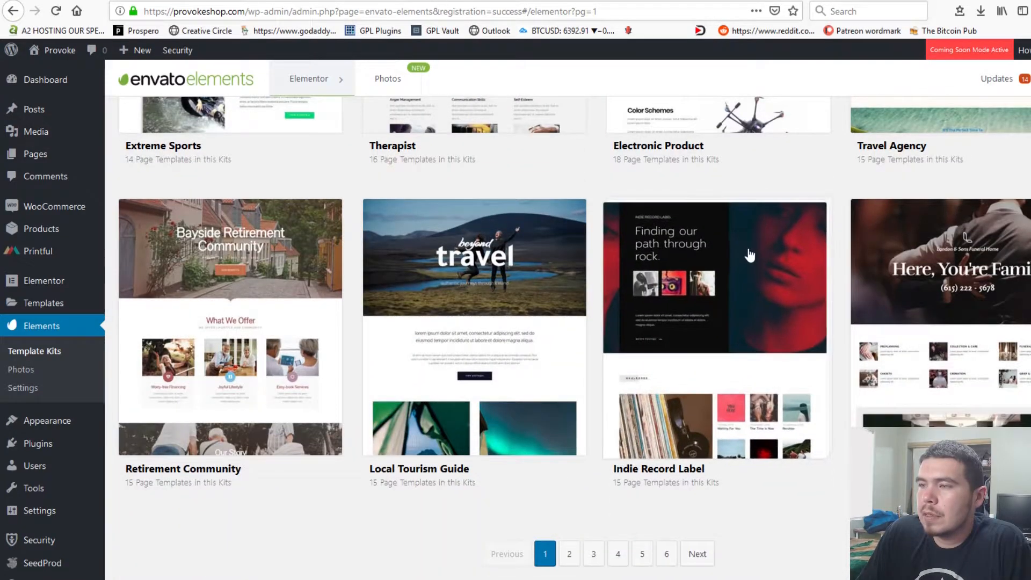
pyautogui.click(705, 333)
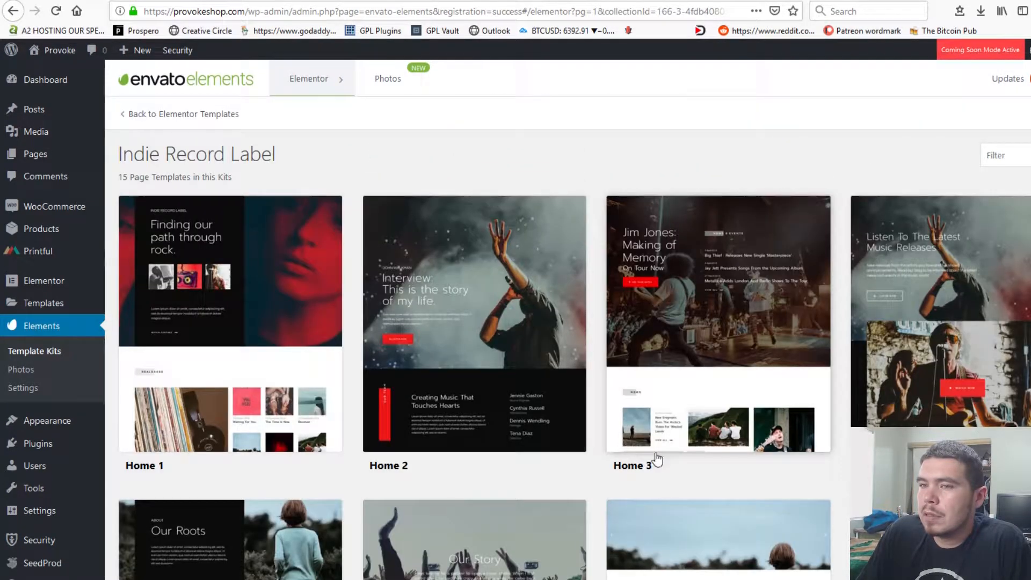
pyautogui.scroll(-3, 656, 458)
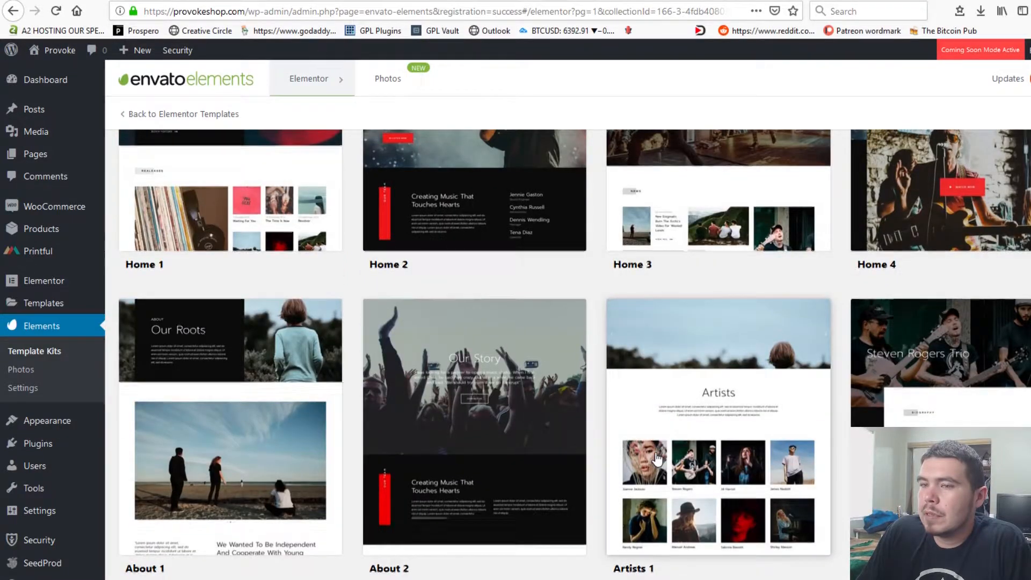
pyautogui.scroll(-3, 656, 457)
pyautogui.scroll(-3, 656, 458)
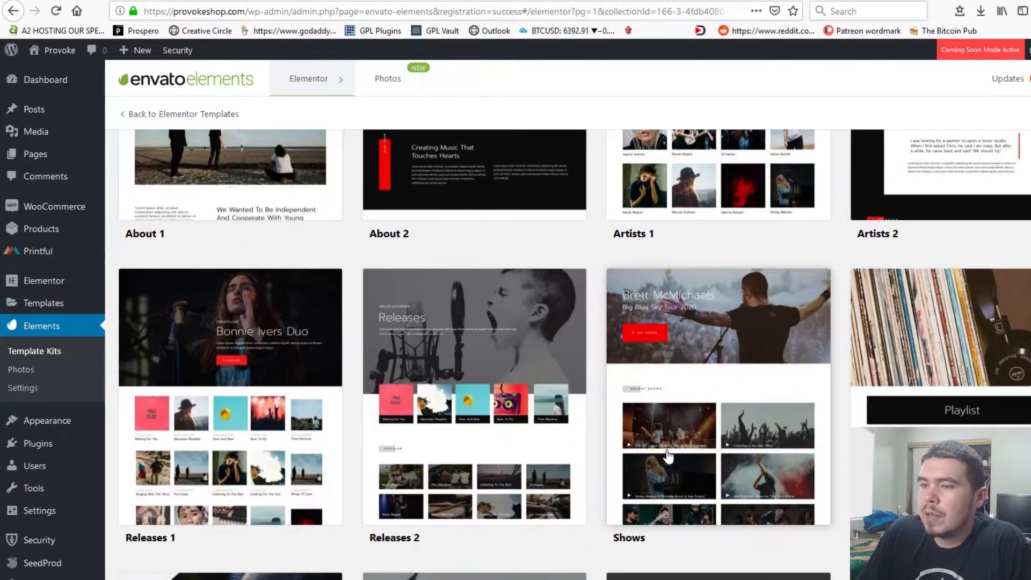
pyautogui.scroll(-7, 668, 454)
pyautogui.scroll(15, 396, 335)
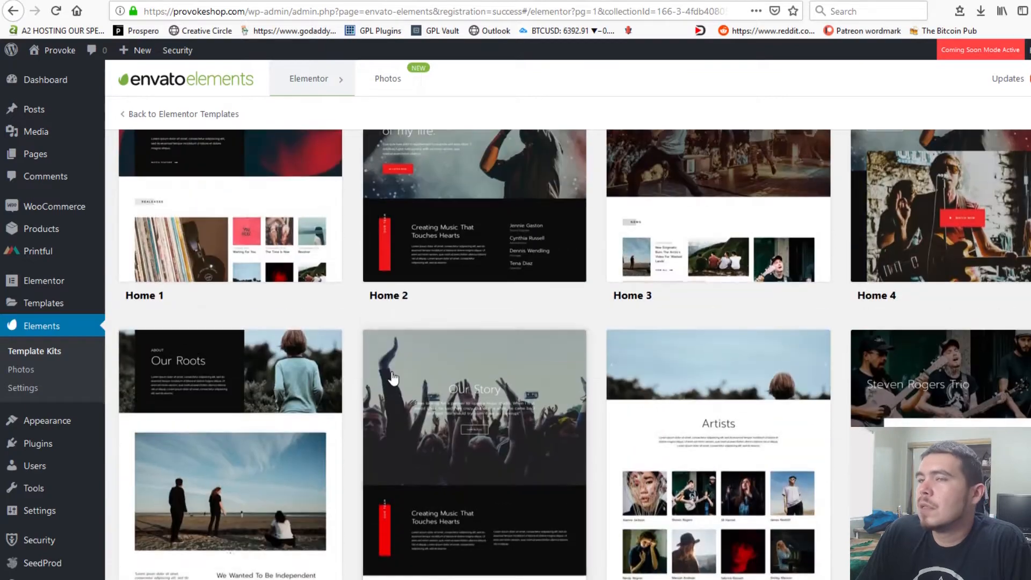
pyautogui.scroll(3, 392, 377)
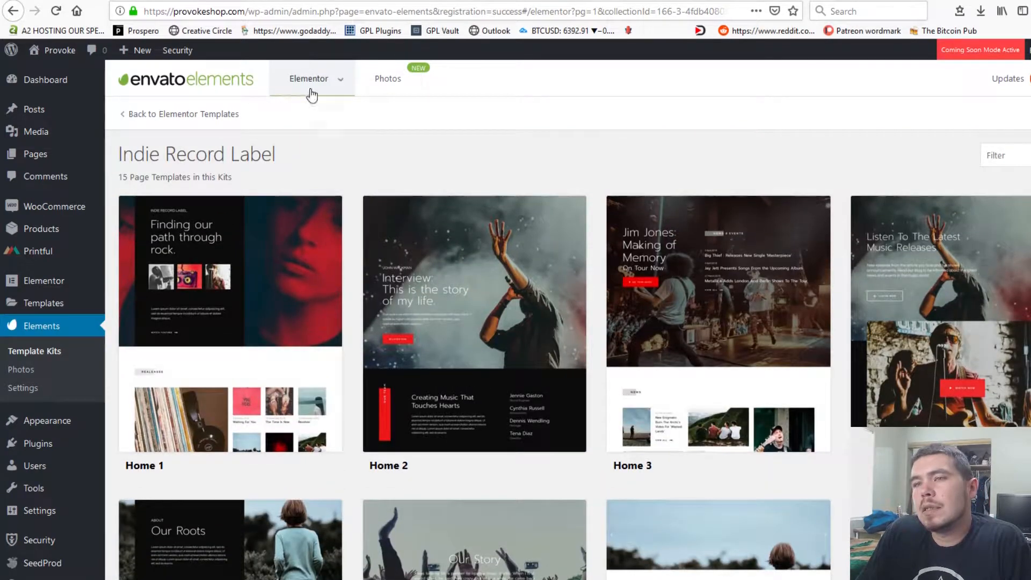
# - Leave the Indie Record Label kit and look through page 4 of the free template kits again
pyautogui.click(134, 112)
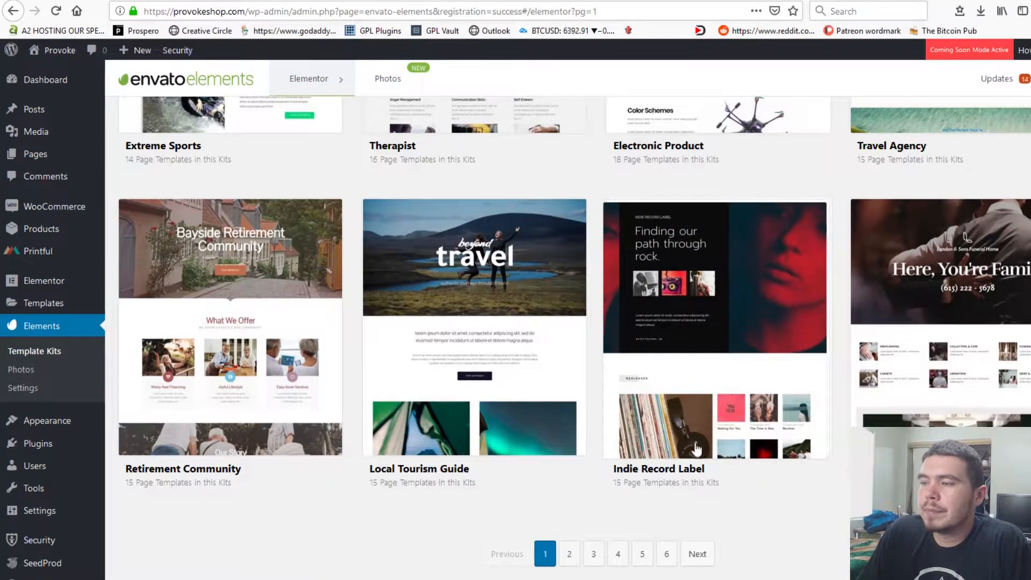
pyautogui.click(619, 553)
pyautogui.scroll(-8, 558, 435)
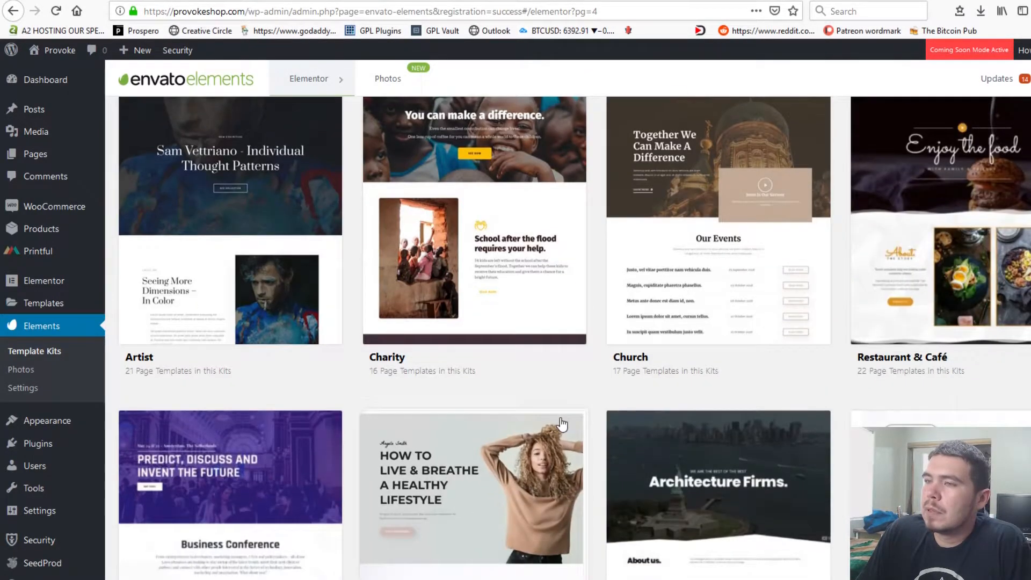
pyautogui.scroll(-15, 563, 424)
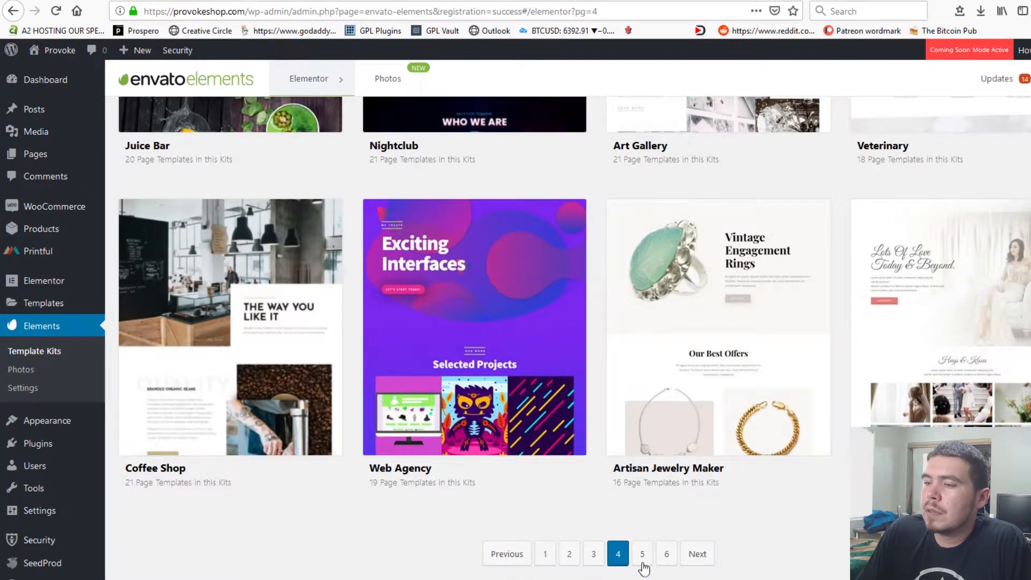
# - Go to page 5 of the free template kits and look over its designs again down to Tattoo Studio
pyautogui.click(642, 563)
pyautogui.scroll(-5, 649, 550)
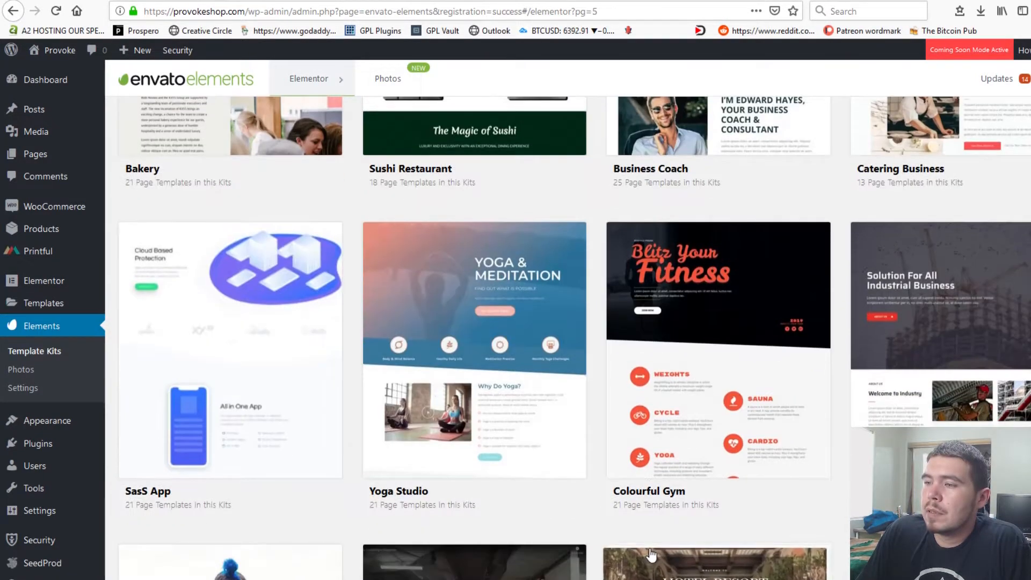
pyautogui.scroll(-6, 653, 556)
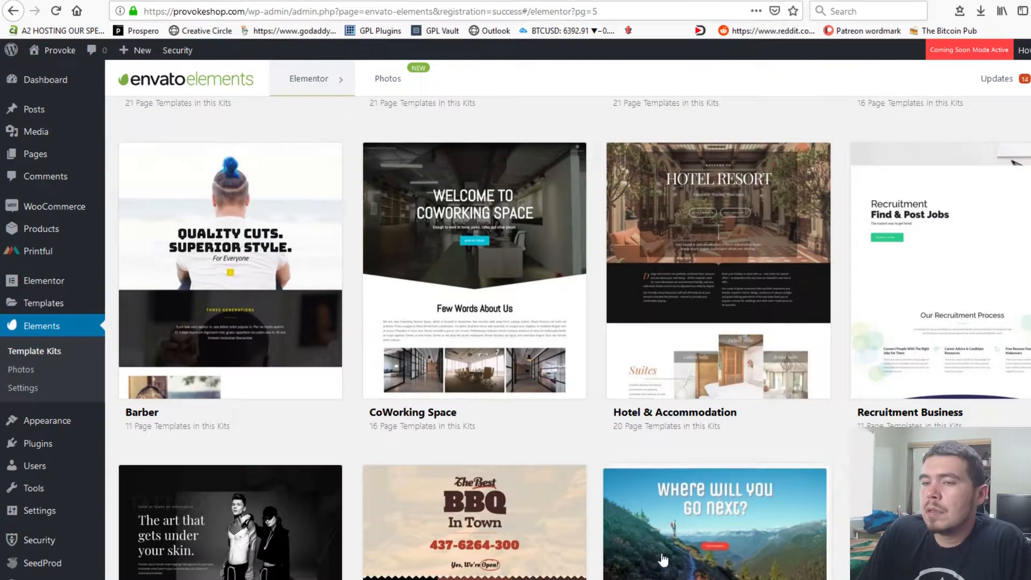
pyautogui.scroll(-5, 662, 559)
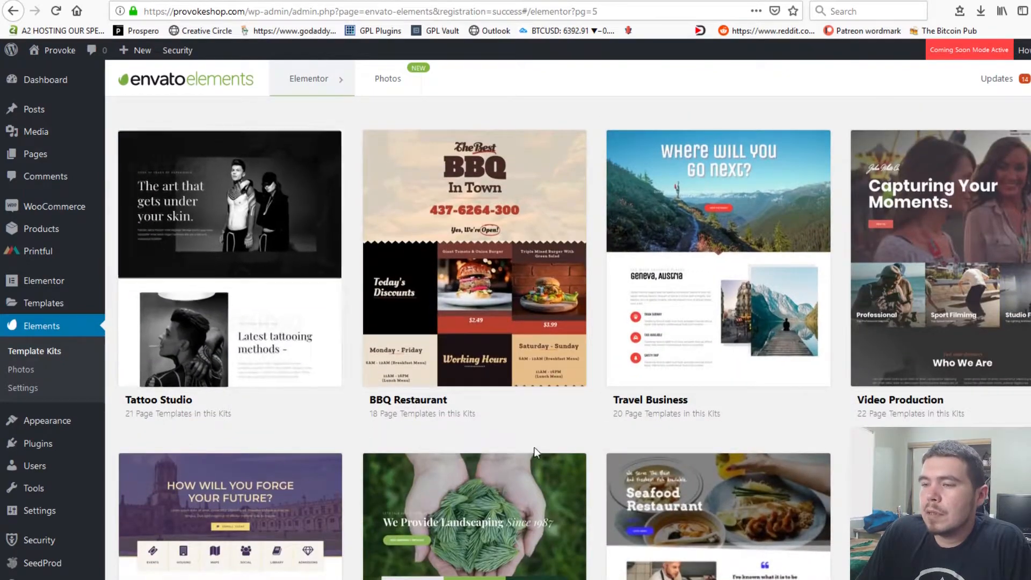
pyautogui.scroll(-4, 527, 446)
# - Open the Tattoo Studio kit and review its home, about, services, FAQ, contact and coming soon page templates
pyautogui.click(299, 128)
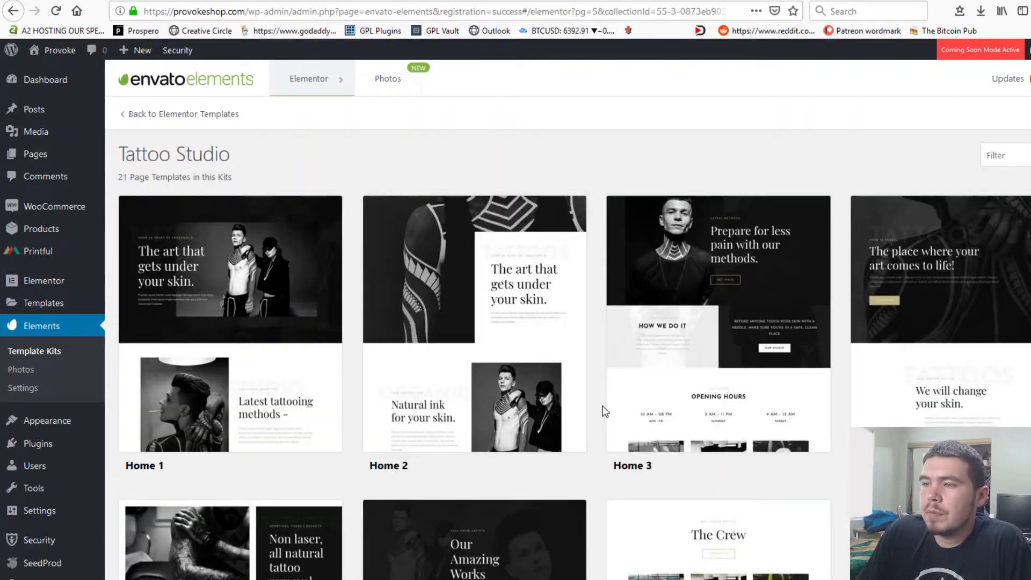
pyautogui.scroll(-8, 605, 411)
pyautogui.scroll(-4, 604, 411)
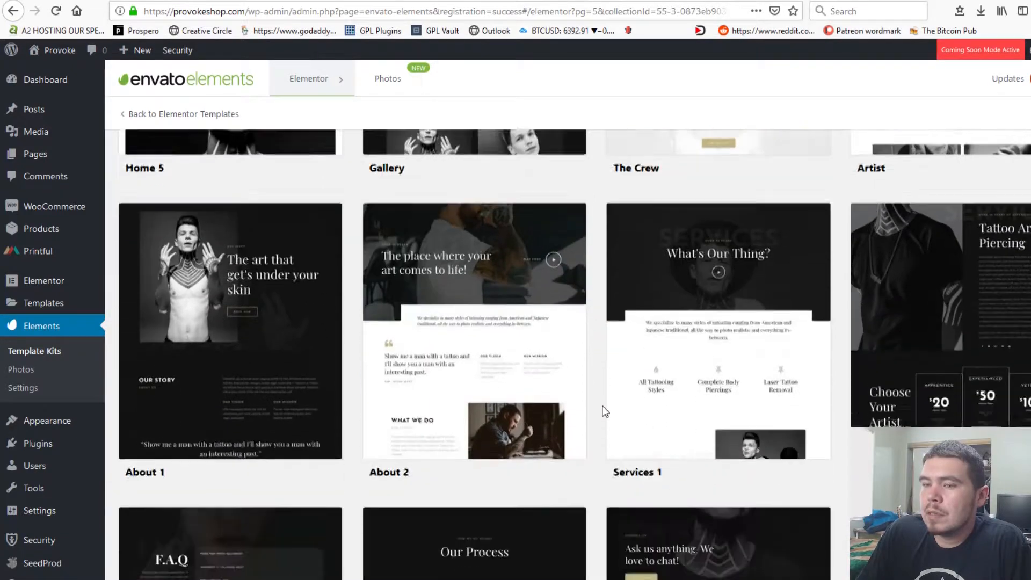
pyautogui.scroll(-3, 604, 411)
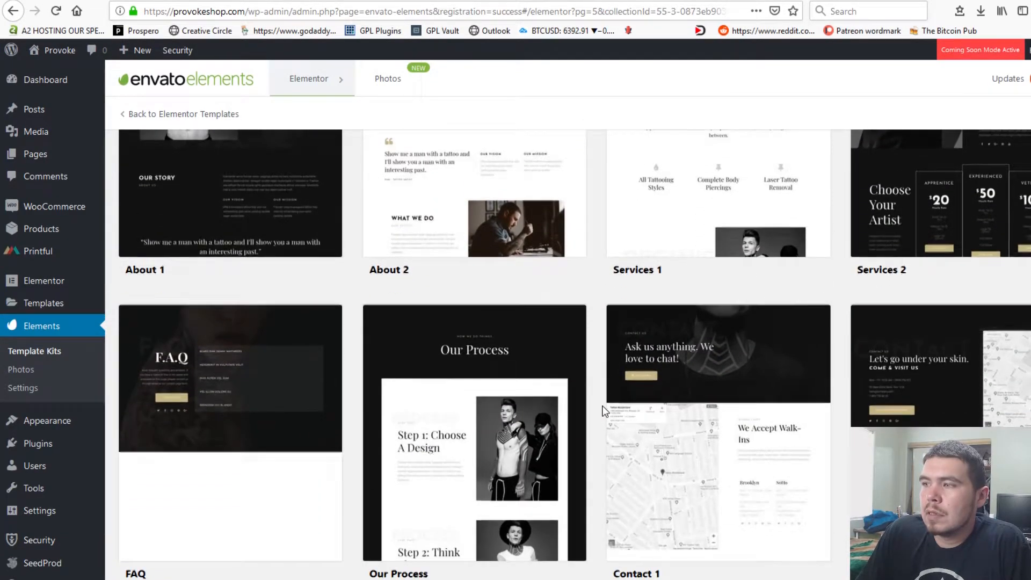
pyautogui.scroll(6, 605, 411)
pyautogui.scroll(-8, 604, 412)
pyautogui.scroll(-5, 604, 412)
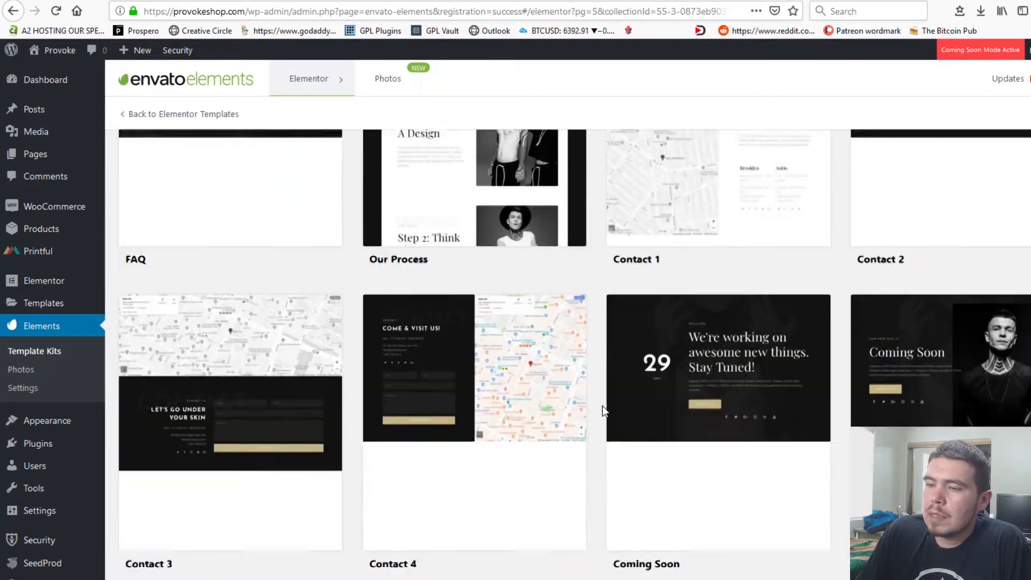
pyautogui.scroll(5, 604, 411)
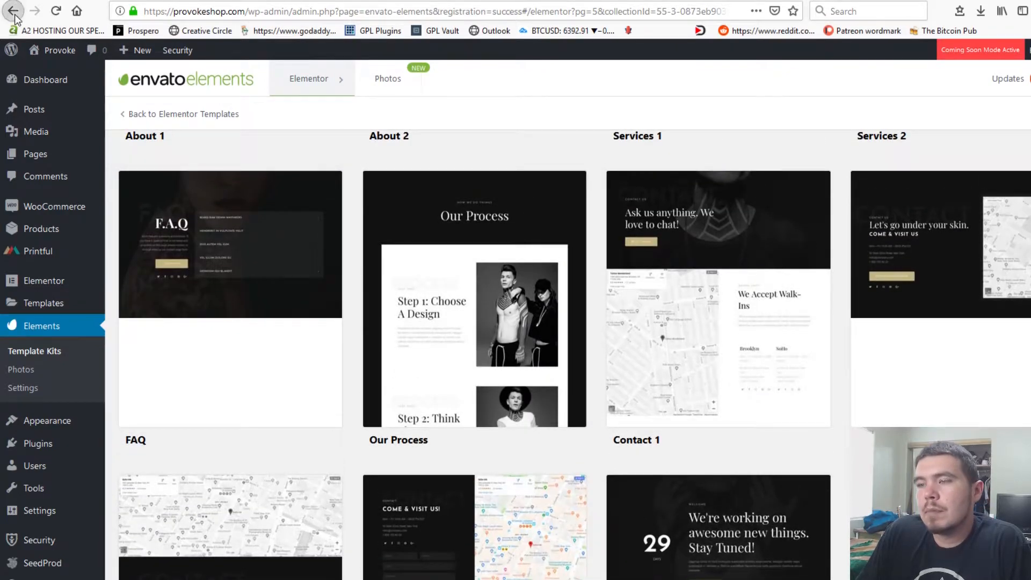
# - Leave the Tattoo Studio kit and look over the remaining designs on page 5 of the free template kits
pyautogui.click(13, 11)
pyautogui.scroll(-2, 603, 322)
pyautogui.scroll(6, 603, 324)
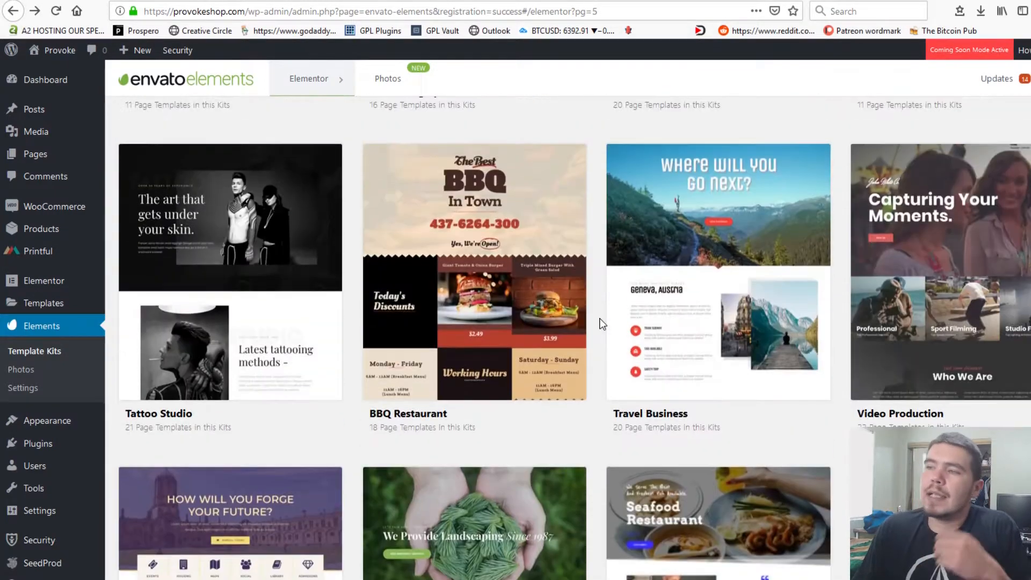
pyautogui.scroll(-3, 602, 324)
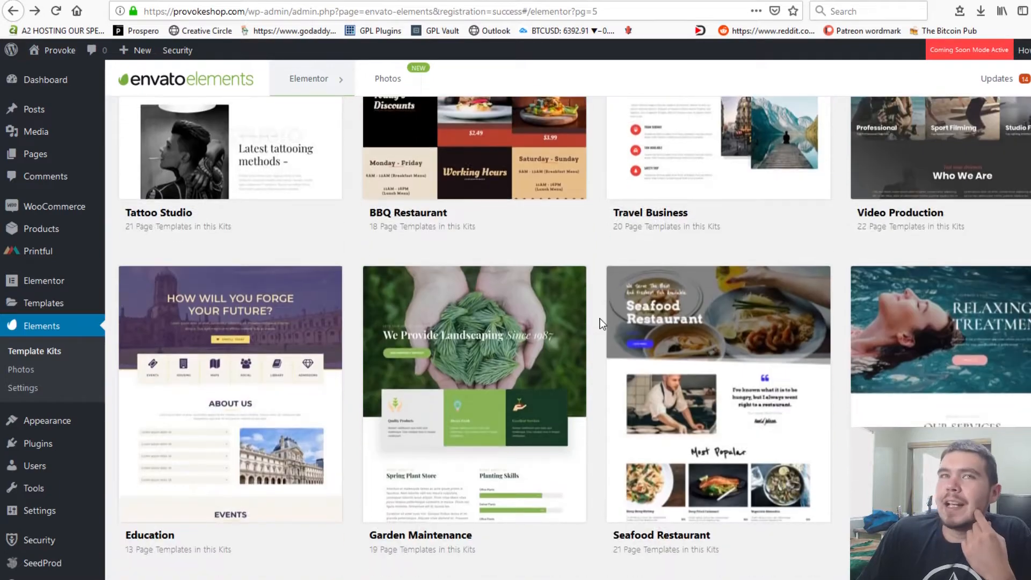
pyautogui.scroll(-2, 708, 559)
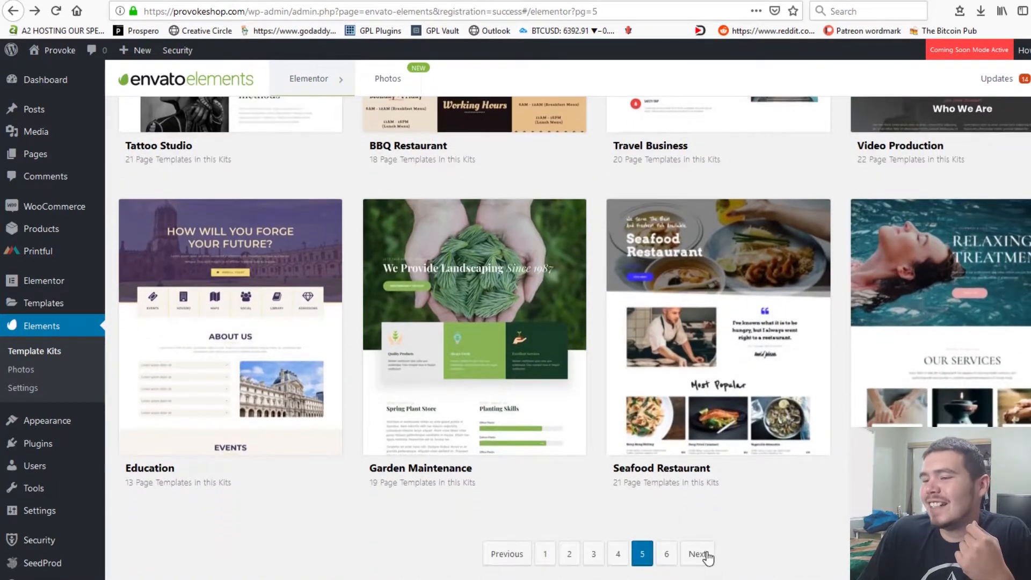
# - Go to page 6 of the free template kits and look through its designs down to the last row
pyautogui.click(667, 554)
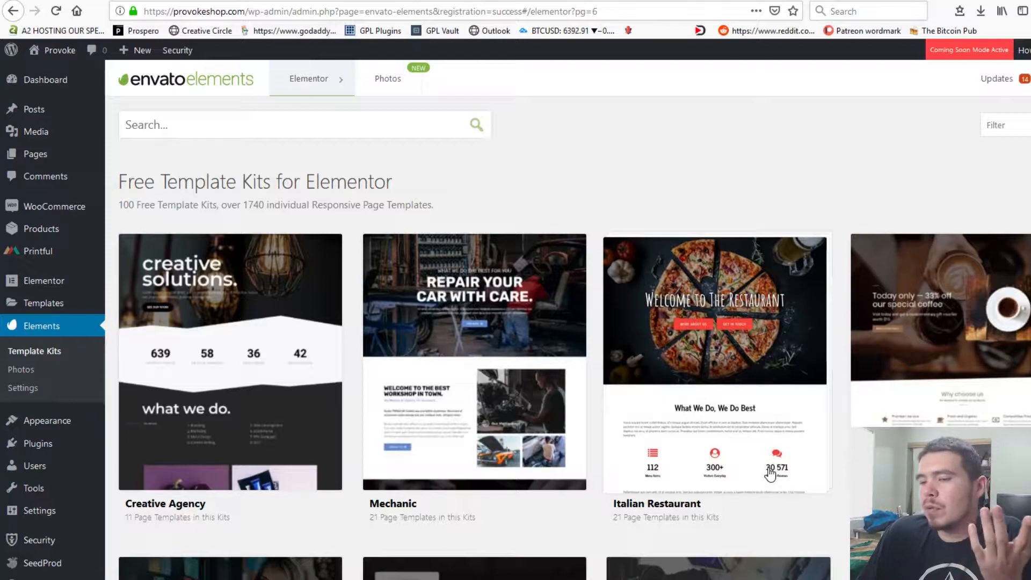
pyautogui.scroll(-5, 770, 473)
pyautogui.scroll(-3, 771, 477)
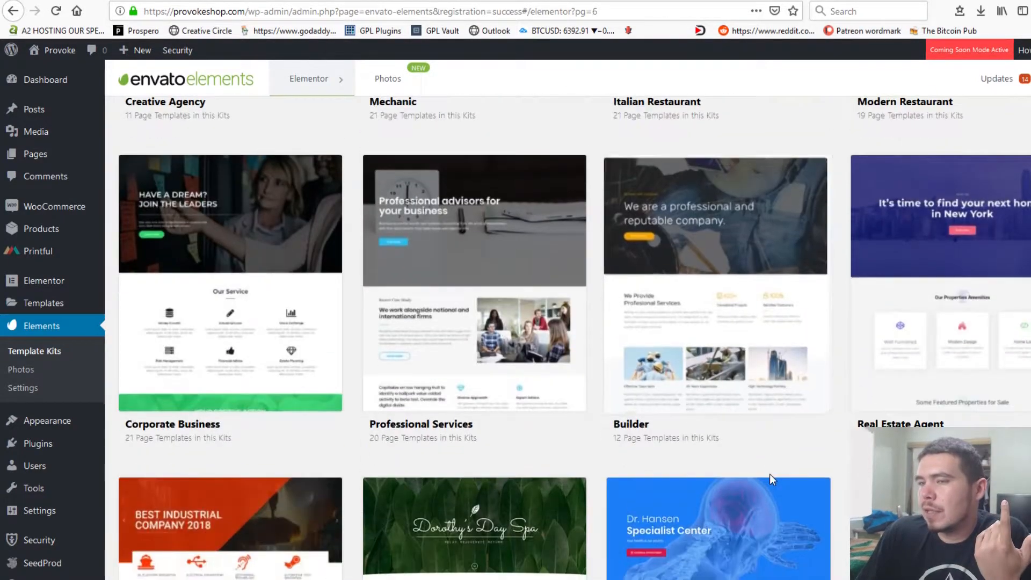
pyautogui.scroll(-5, 769, 473)
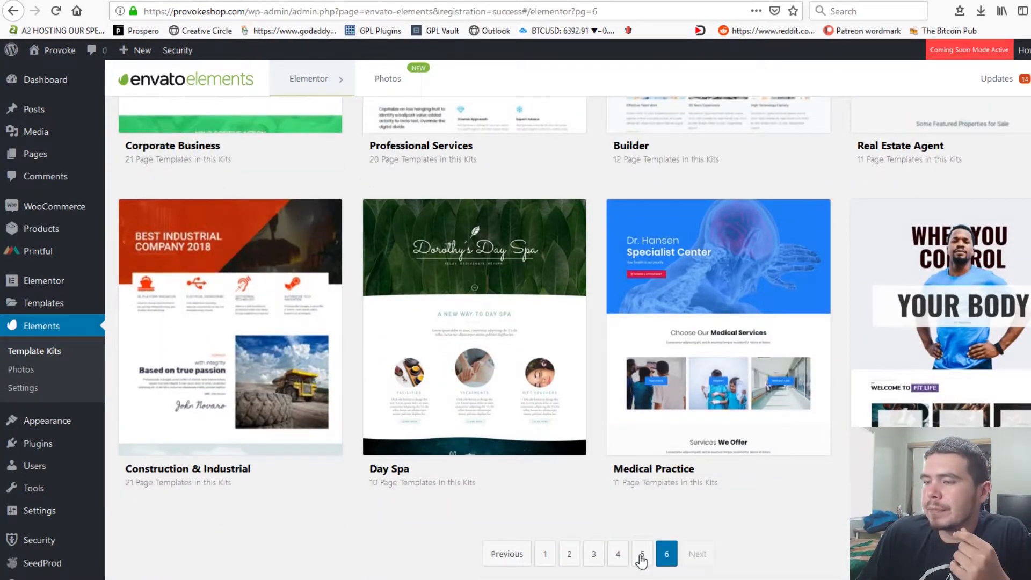
# - Return to page 5 of the free template kits and compare its designs around Tattoo Studio once more
pyautogui.click(641, 556)
pyautogui.scroll(-14, 616, 448)
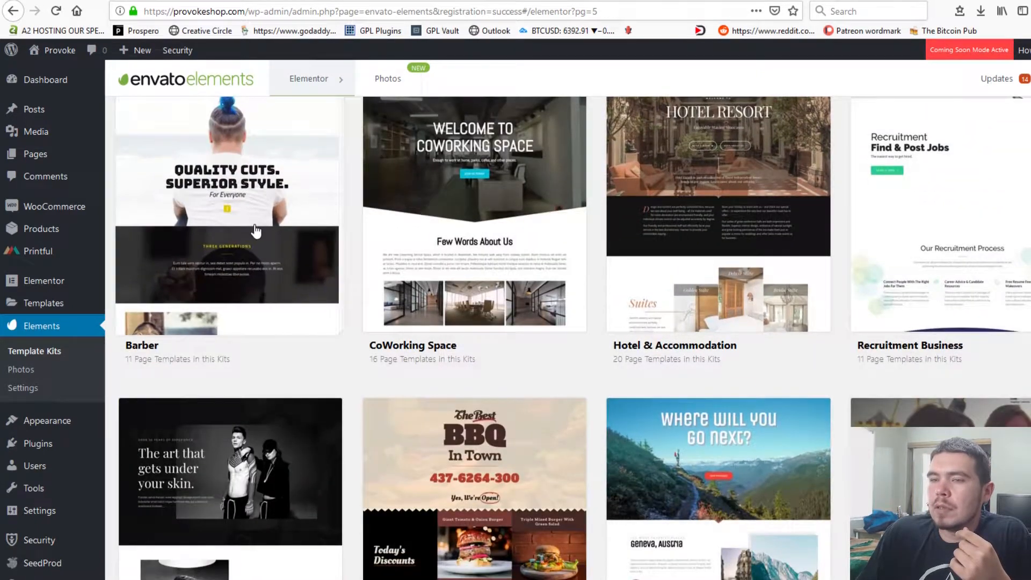
pyautogui.scroll(10, 256, 231)
pyautogui.scroll(-10, 545, 309)
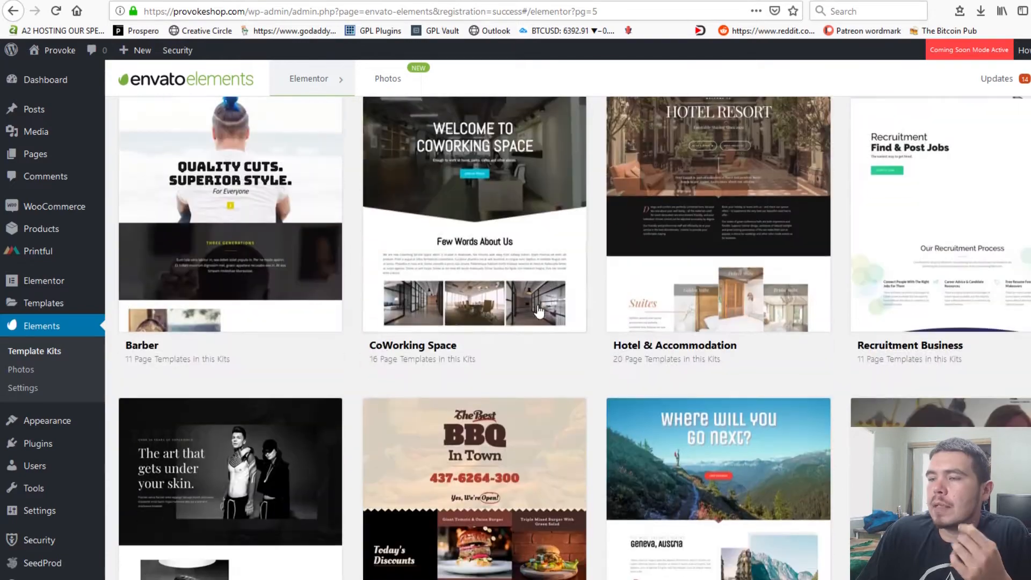
pyautogui.scroll(-5, 244, 379)
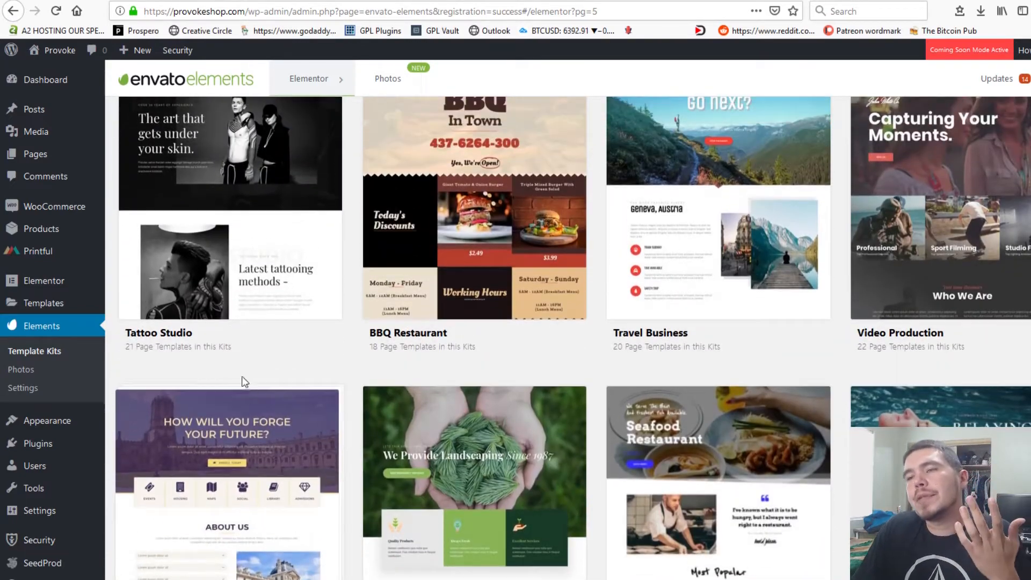
pyautogui.scroll(2, 244, 379)
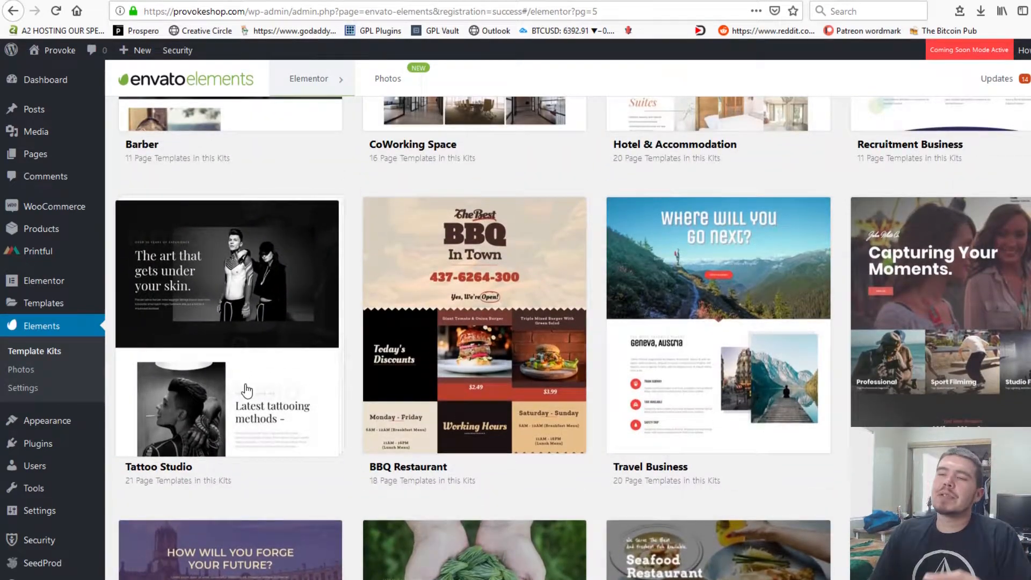
pyautogui.scroll(-3, 662, 447)
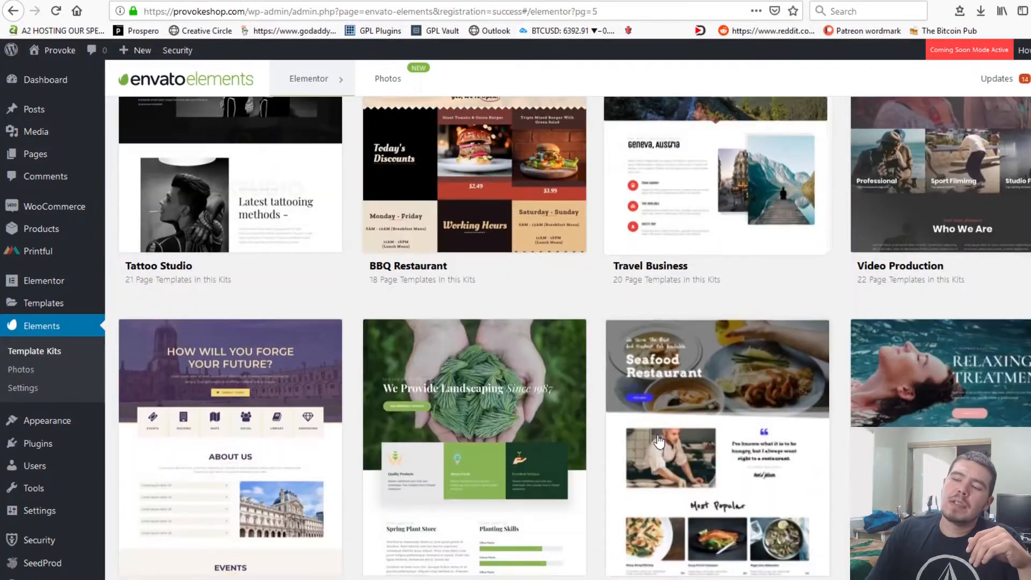
pyautogui.scroll(2, 572, 407)
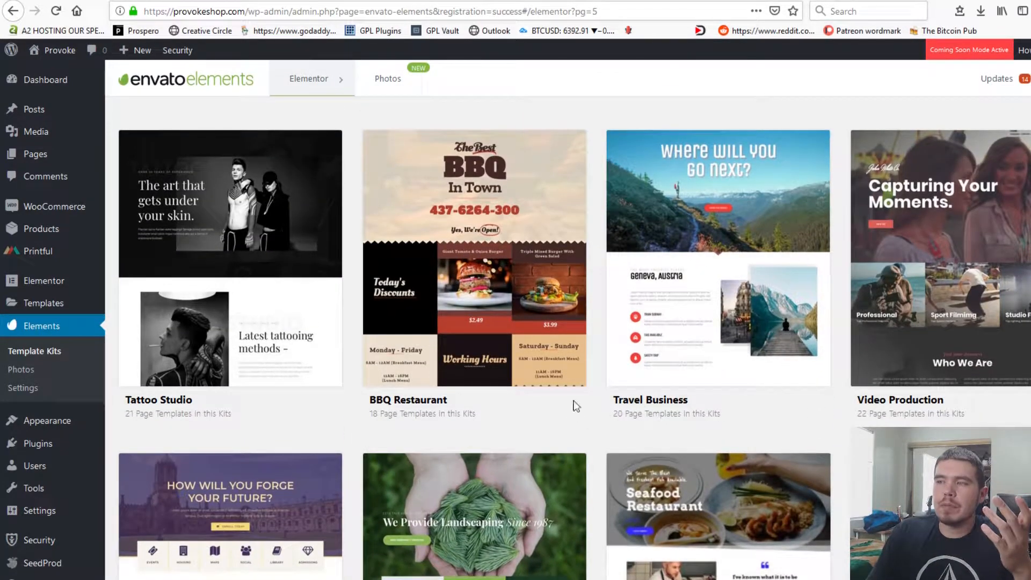
# - Reopen the Tattoo Studio kit and examine its home, gallery, about, services, process and contact page templates
pyautogui.click(220, 277)
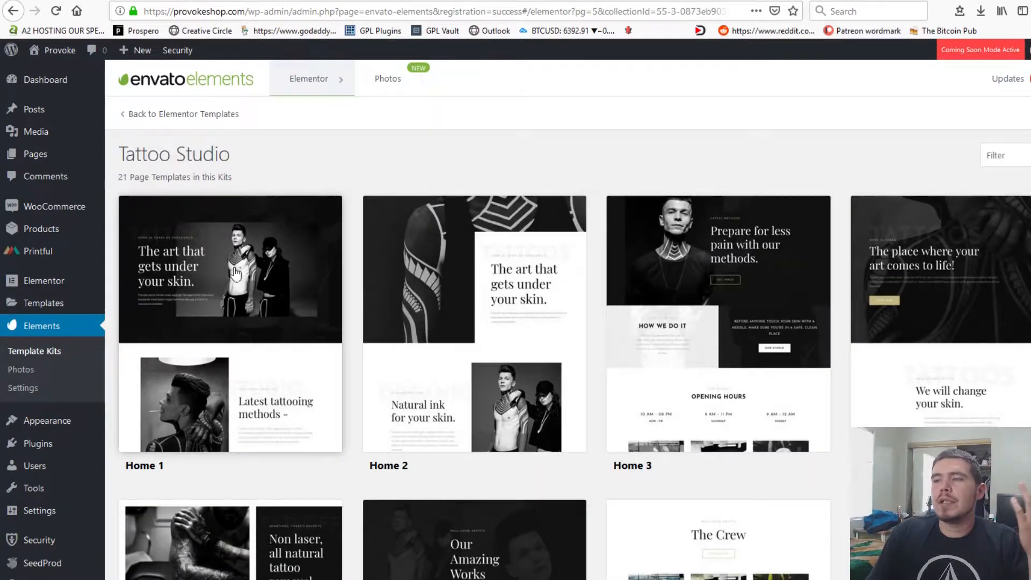
pyautogui.scroll(-4, 417, 285)
pyautogui.scroll(-6, 458, 282)
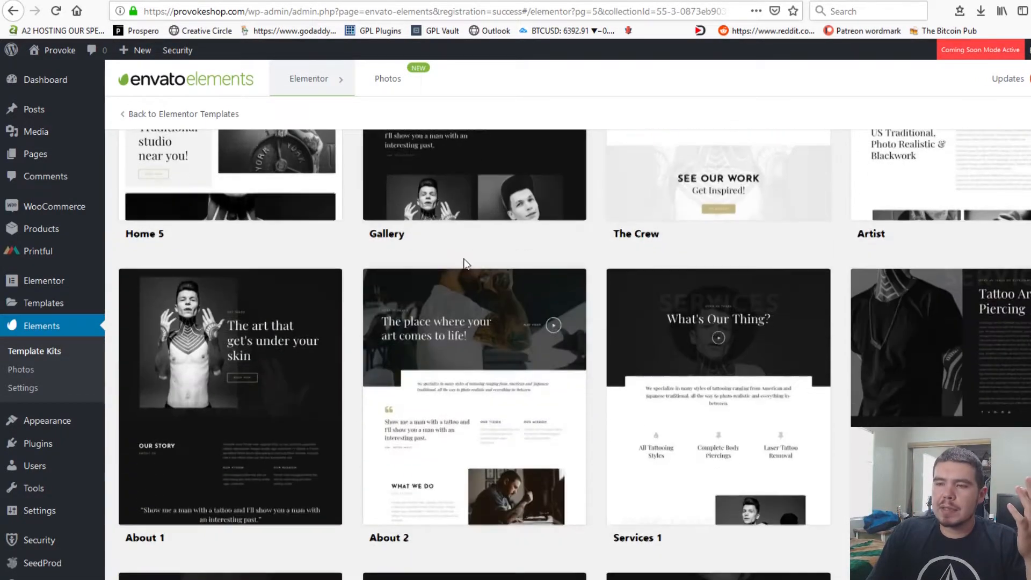
pyautogui.scroll(-3, 462, 265)
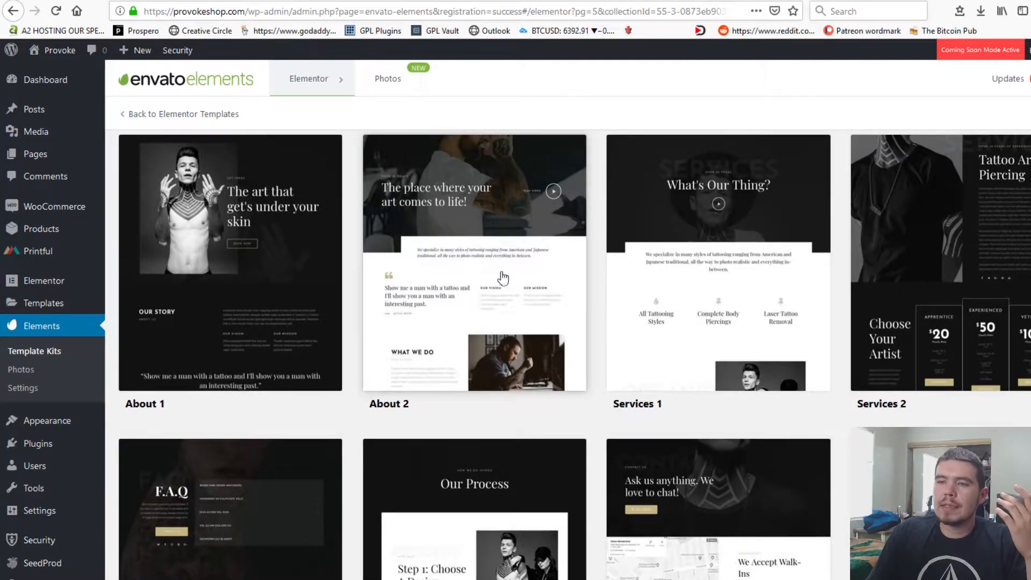
pyautogui.scroll(-9, 502, 277)
pyautogui.scroll(20, 698, 333)
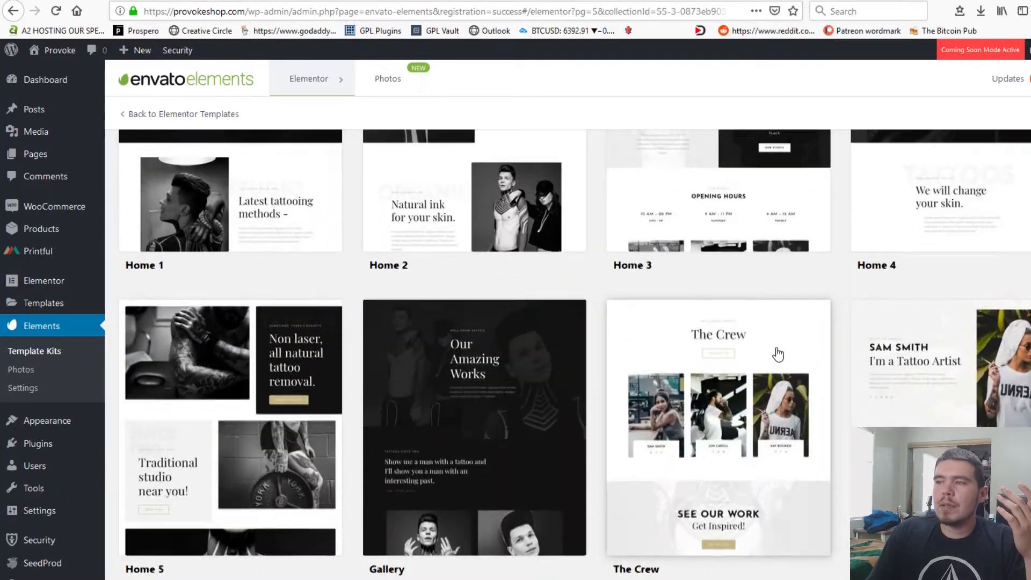
pyautogui.scroll(5, 763, 347)
pyautogui.scroll(-20, 752, 340)
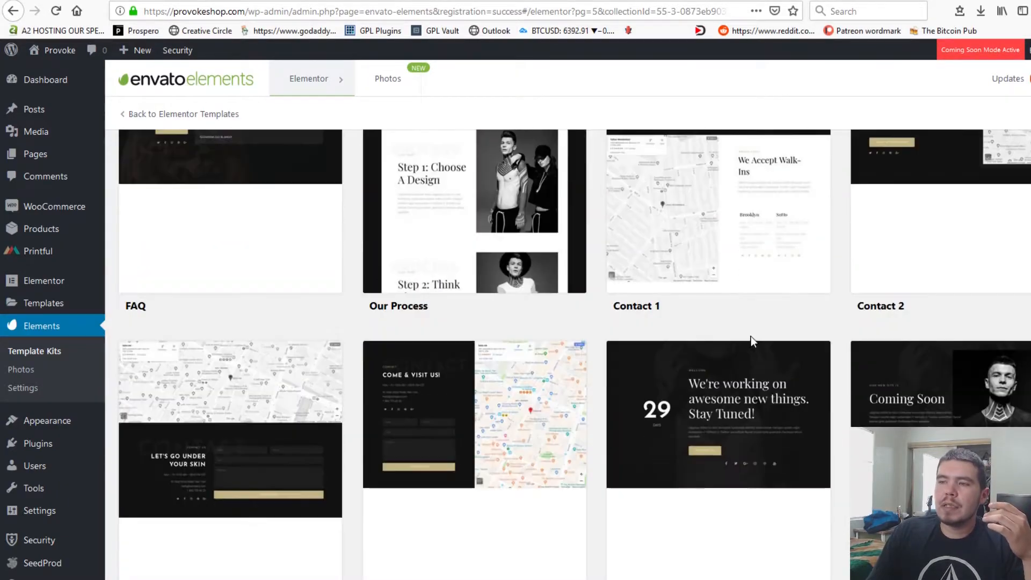
pyautogui.scroll(-4, 751, 339)
pyautogui.scroll(15, 716, 326)
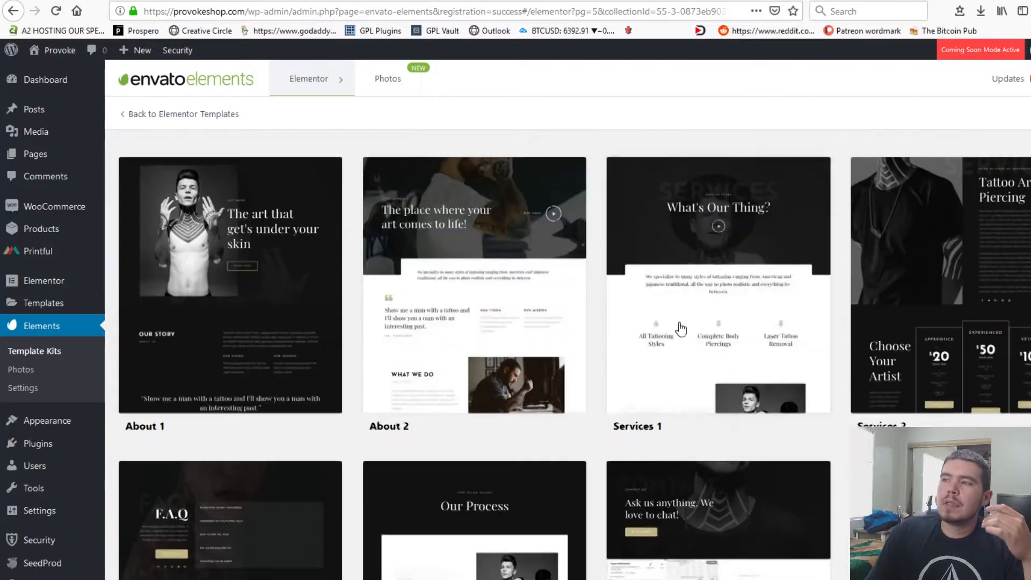
pyautogui.scroll(2, 666, 314)
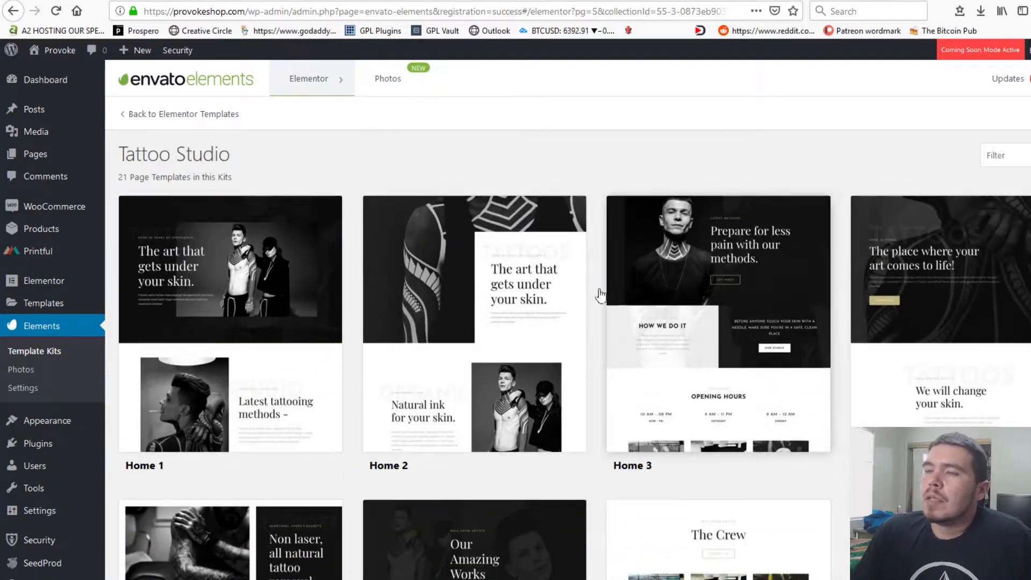
# - Open the Tattoo Studio Home 1 template and try to create a page named "HOme" from it, going back to retry the creation
pyautogui.click(247, 266)
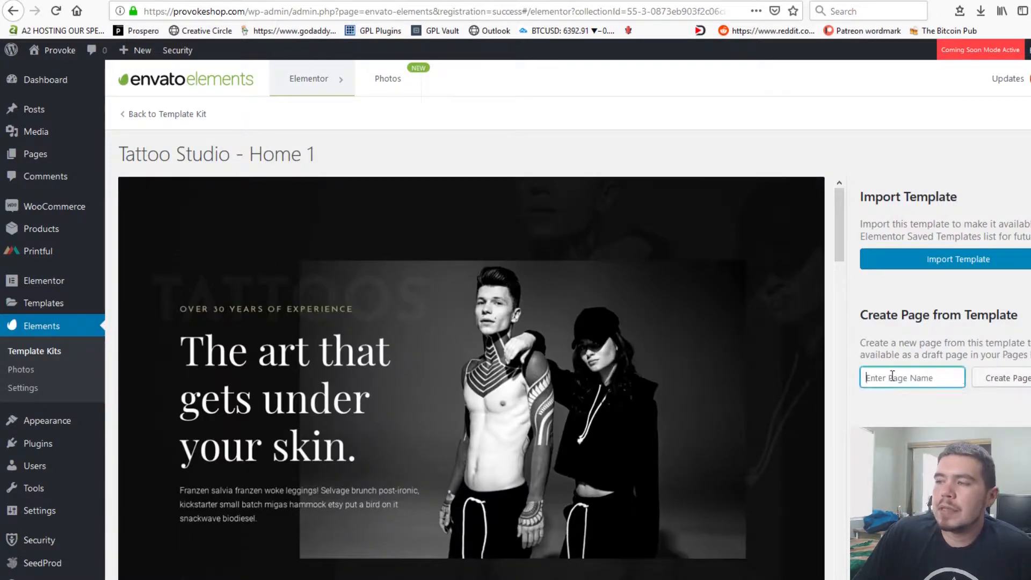
pyautogui.write('HOm')
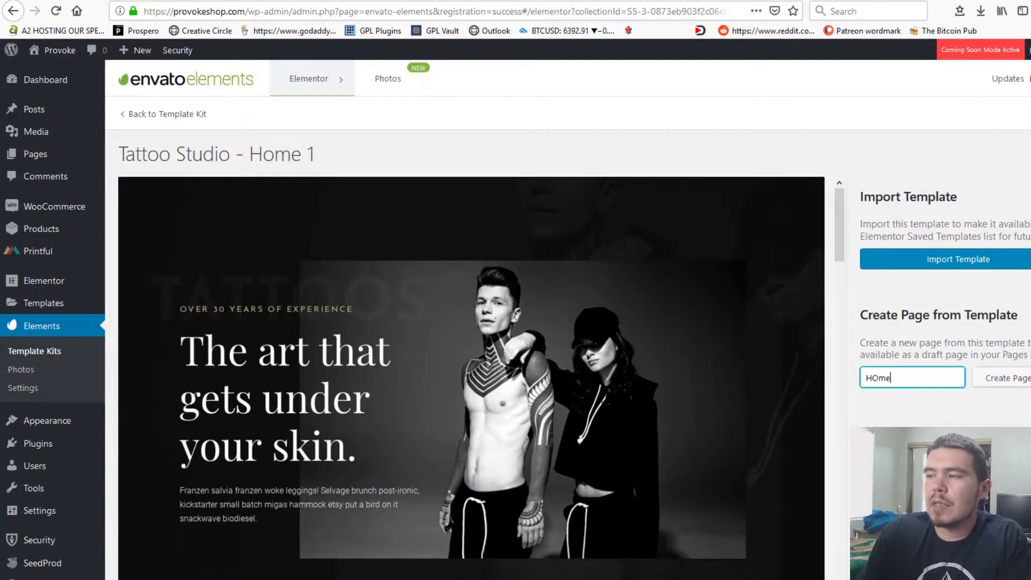
pyautogui.write('e')
pyautogui.click(1015, 378)
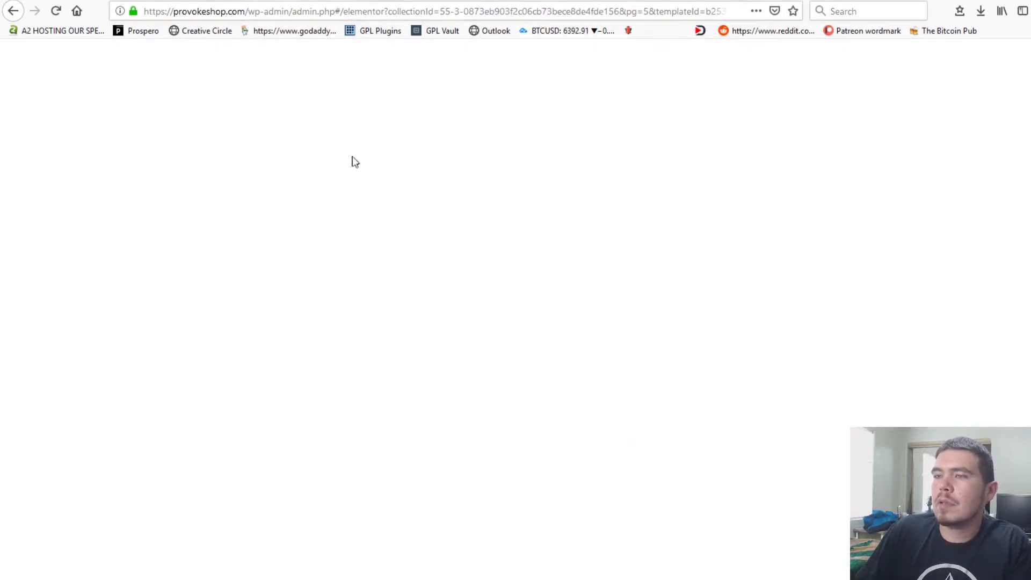
pyautogui.click(12, 12)
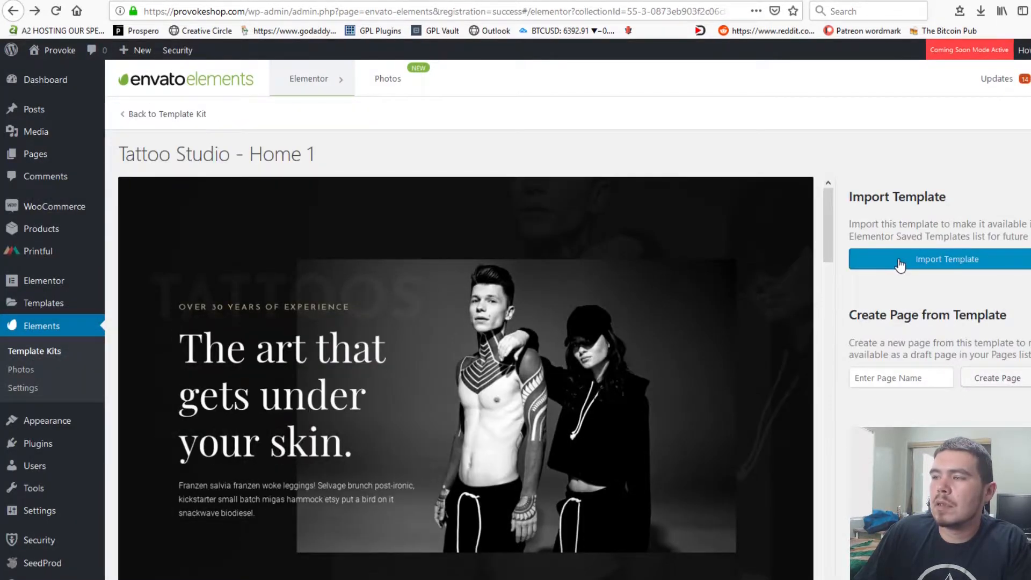
pyautogui.click(991, 383)
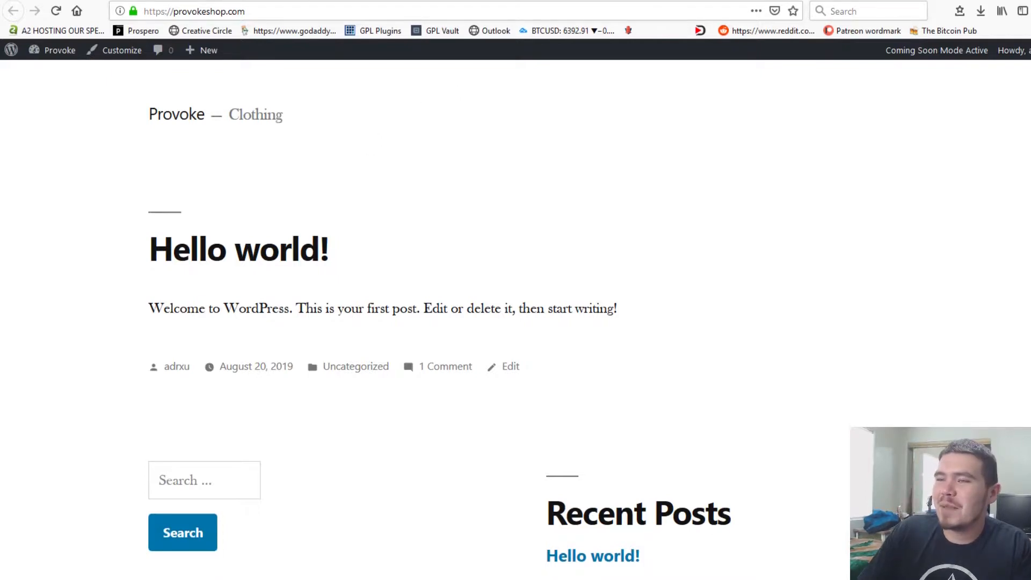
# - Return from the hosting and shop front pages to the WordPress dashboard and reopen the Envato Elements template kits
pyautogui.hotkey('ctrl', 'shift', 'Tab')
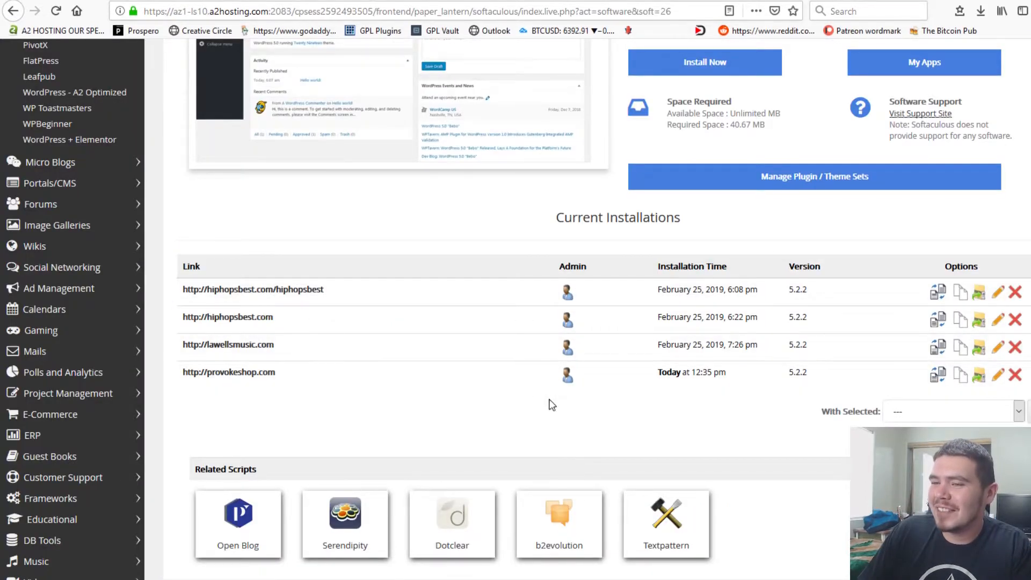
pyautogui.click(506, 0)
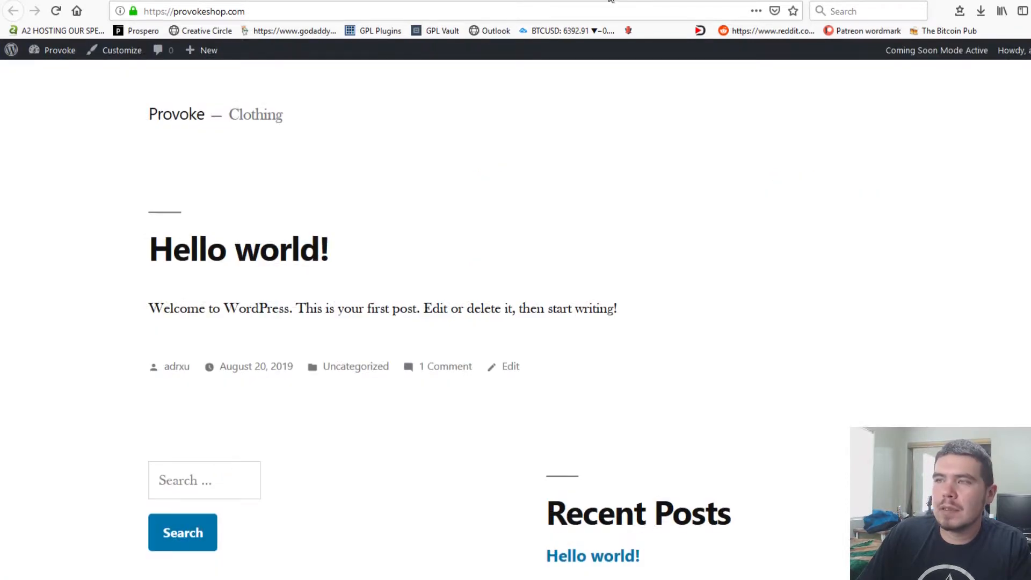
pyautogui.click(604, 1)
pyautogui.moveTo(44, 322)
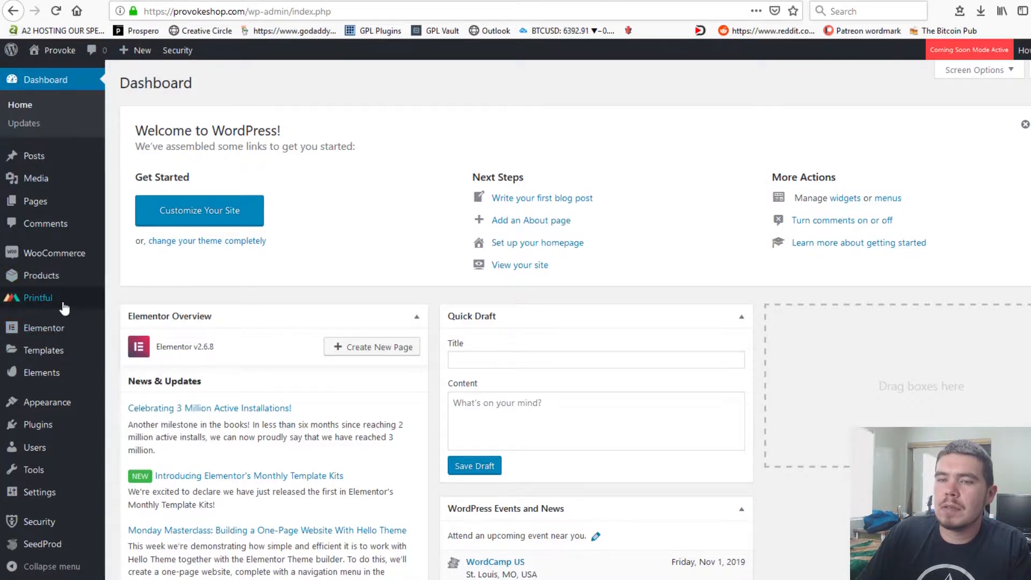
pyautogui.click(59, 385)
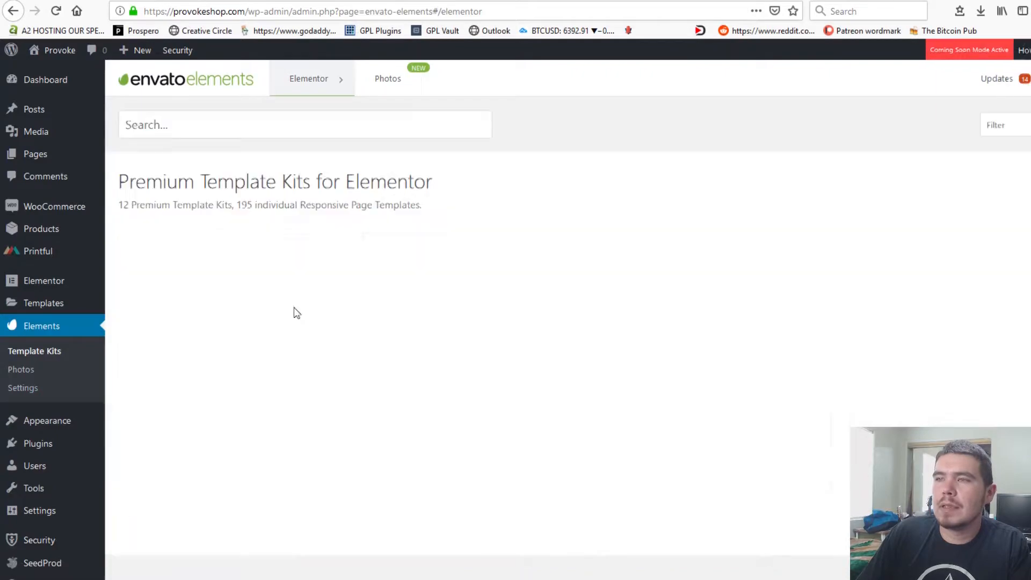
# - Look through page 1 of the premium and free template kits from Vegan Restaurant down to Indie Record Label
pyautogui.scroll(-15, 644, 376)
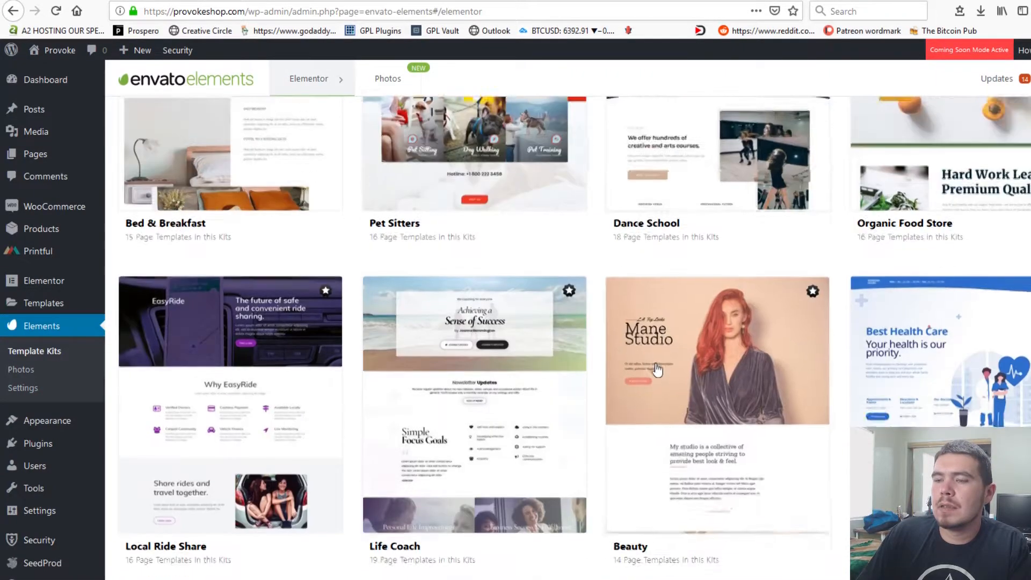
pyautogui.scroll(-6, 659, 379)
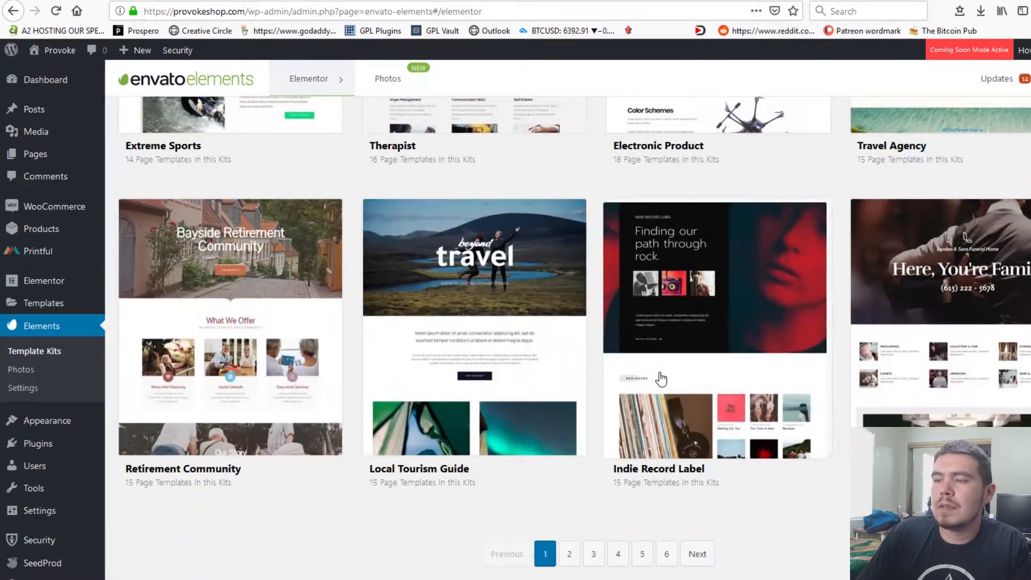
pyautogui.scroll(20, 746, 274)
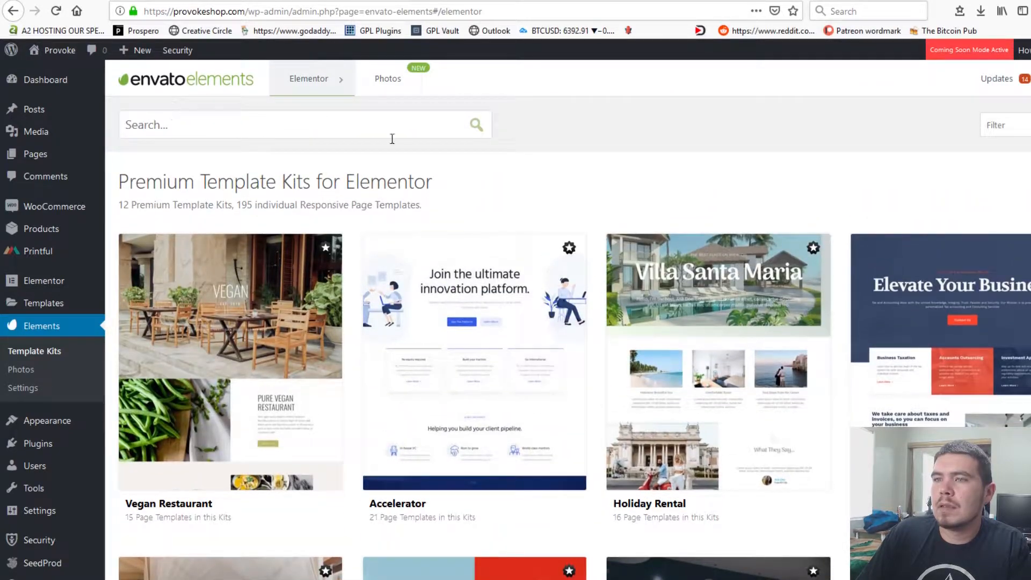
pyautogui.scroll(-20, 621, 427)
pyautogui.scroll(-3, 621, 427)
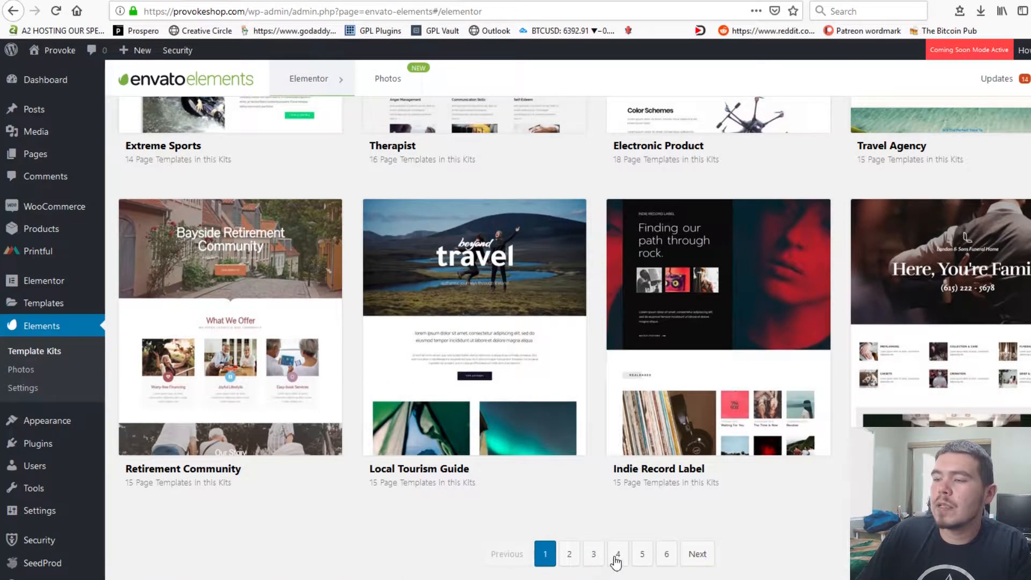
# - Go to page 4 of the free template kits and scan its designs down to Artisan Jewelry Maker
pyautogui.click(617, 555)
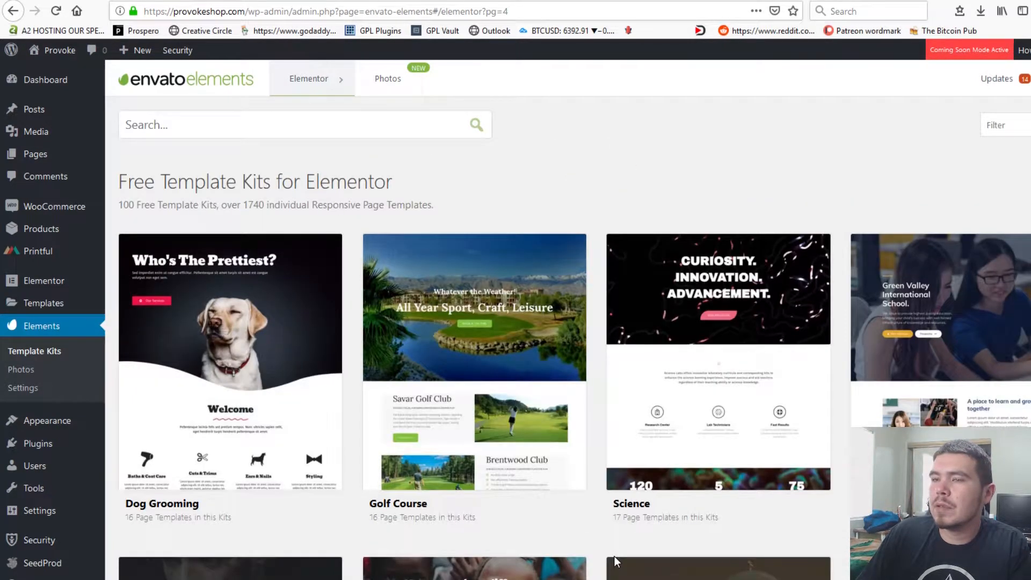
pyautogui.scroll(-15, 615, 562)
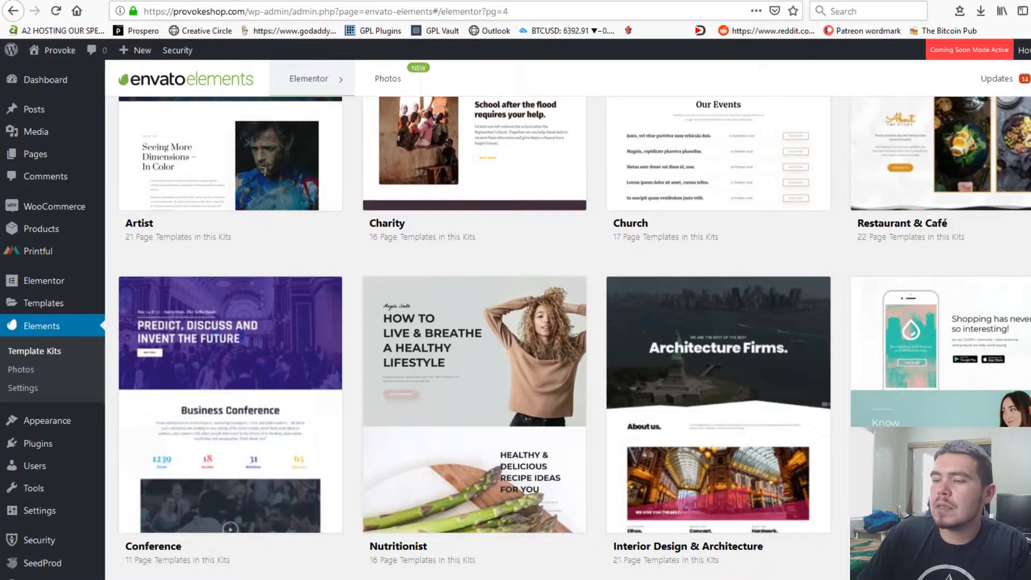
pyautogui.scroll(-15, 646, 504)
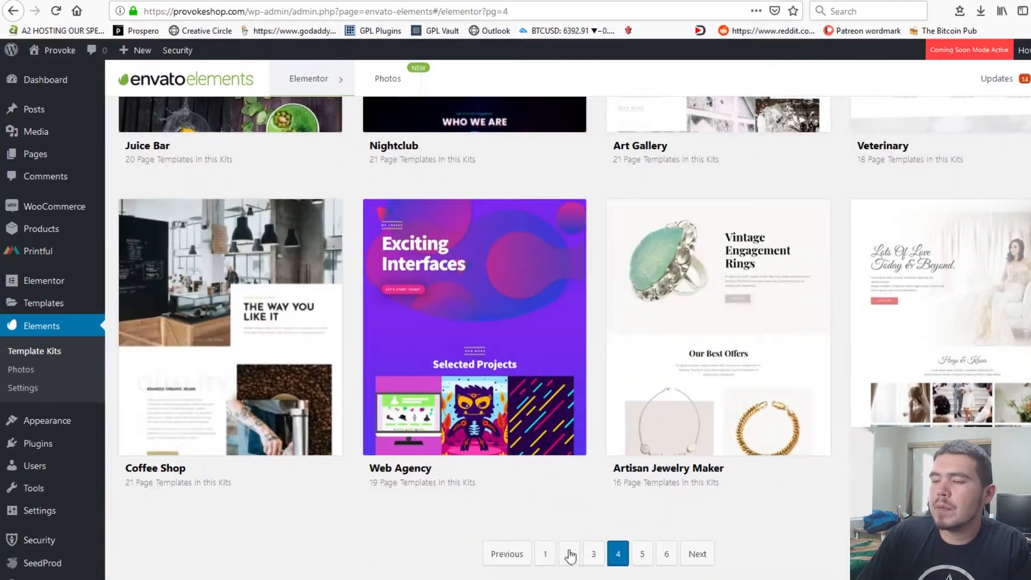
# - Return to page 1 of the template kits and open the Indie Record Label kit
pyautogui.click(545, 554)
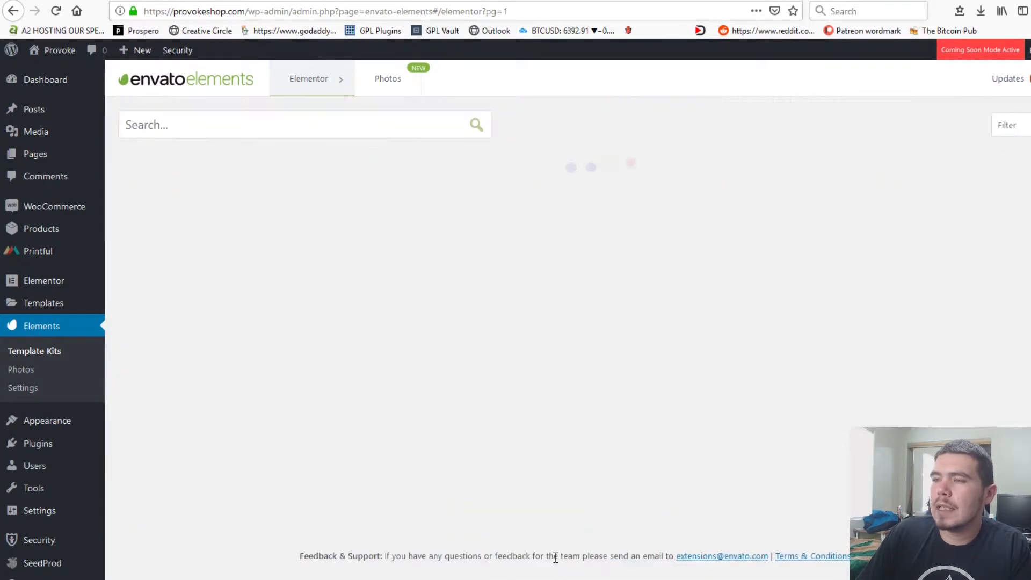
pyautogui.scroll(-18, 663, 514)
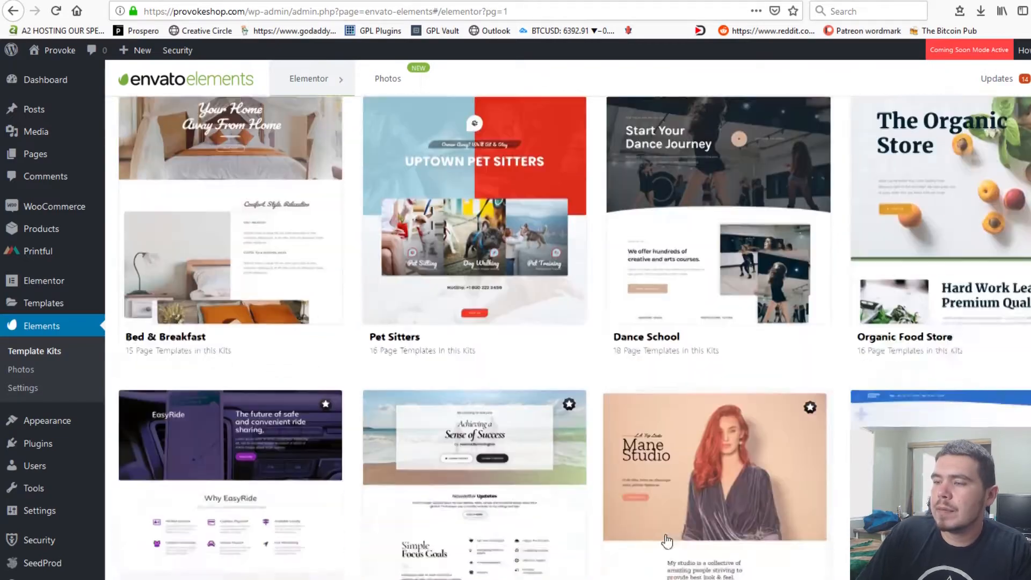
pyautogui.scroll(-8, 666, 520)
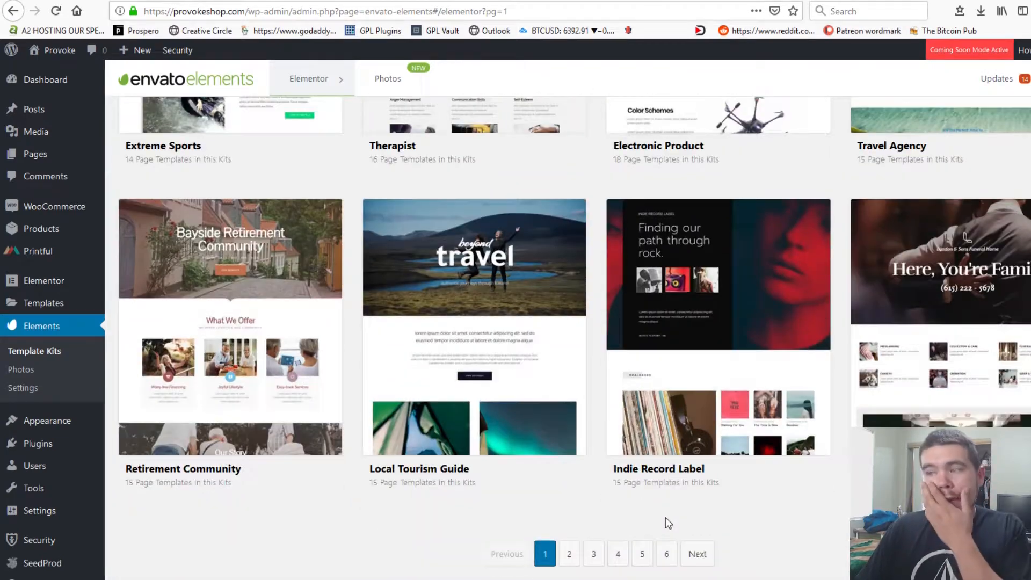
pyautogui.click(768, 290)
# - Look through the Indie Record Label kit's page templates and preview Home 1 before returning to the kit
pyautogui.scroll(-8, 518, 483)
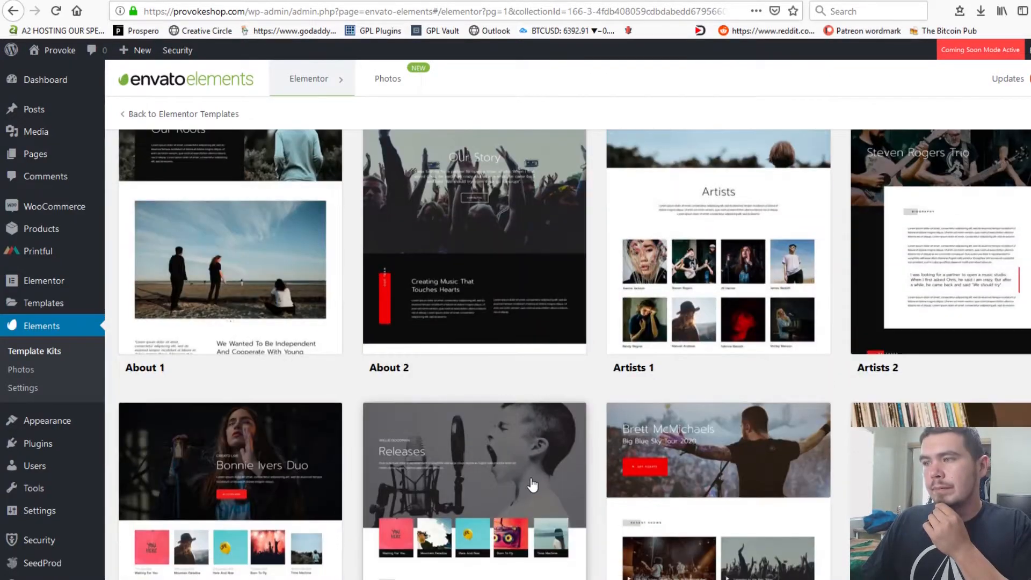
pyautogui.scroll(-7, 532, 485)
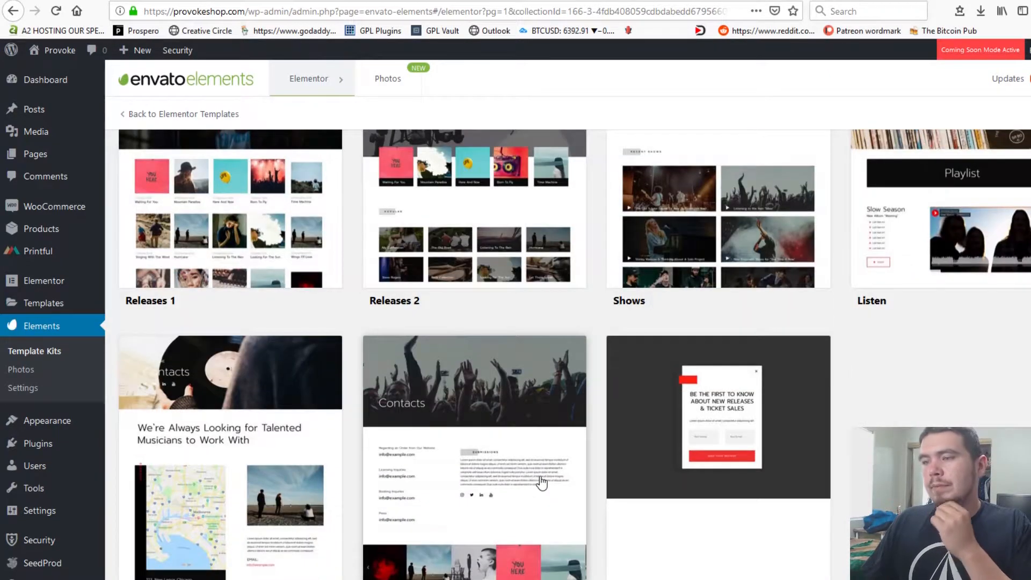
pyautogui.scroll(15, 541, 482)
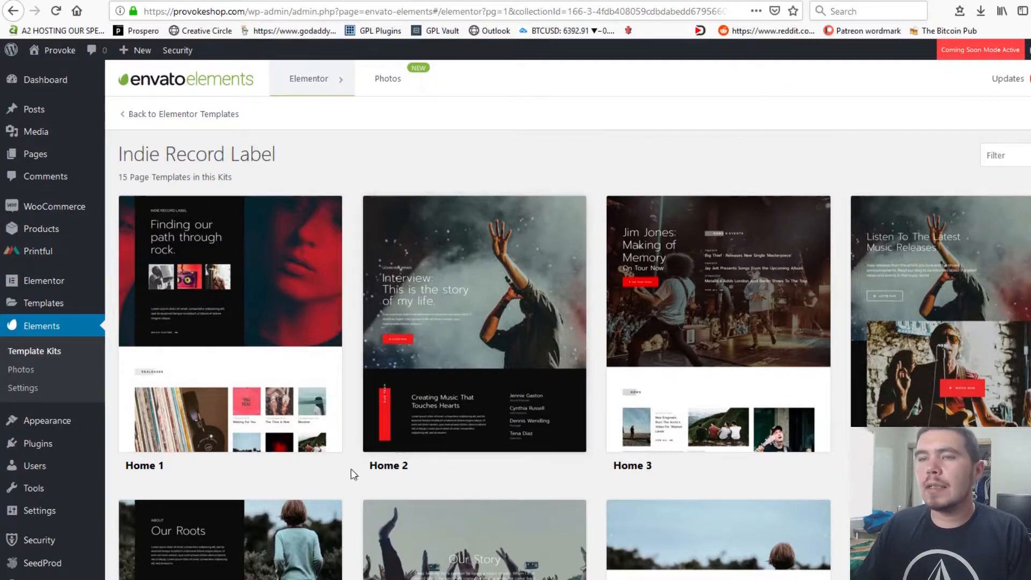
pyautogui.scroll(-14, 461, 344)
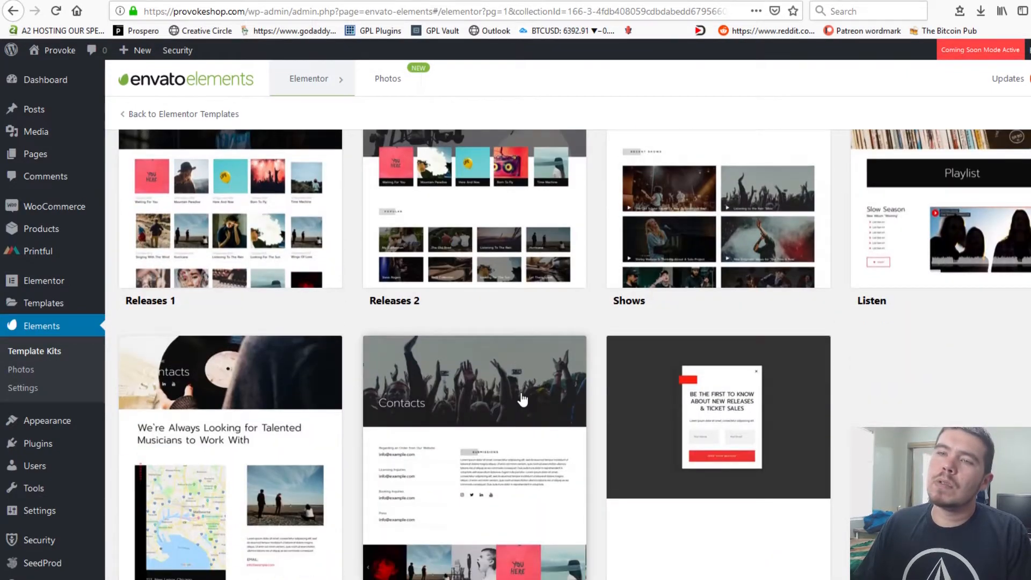
pyautogui.scroll(14, 522, 399)
pyautogui.click(200, 269)
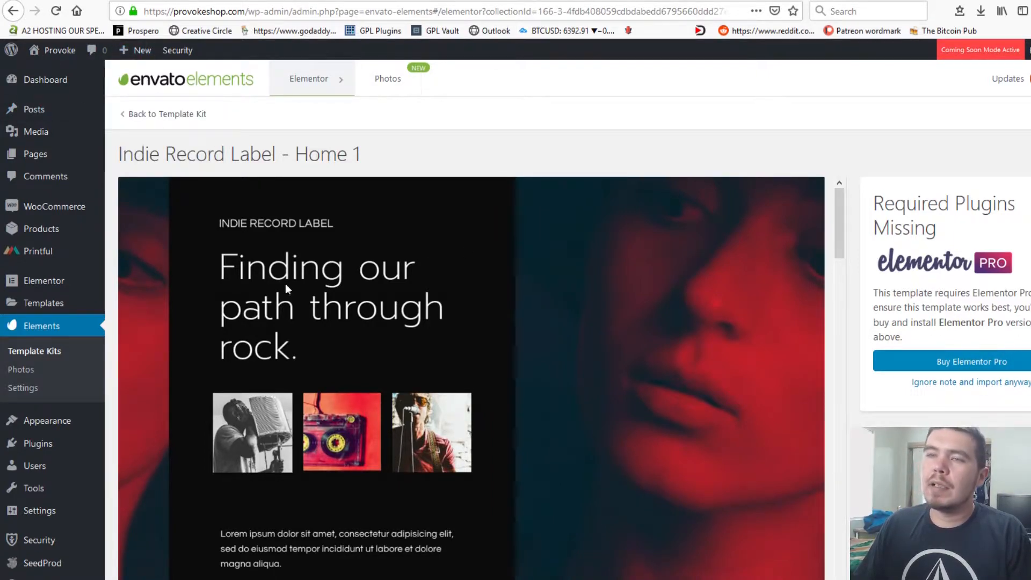
pyautogui.click(165, 115)
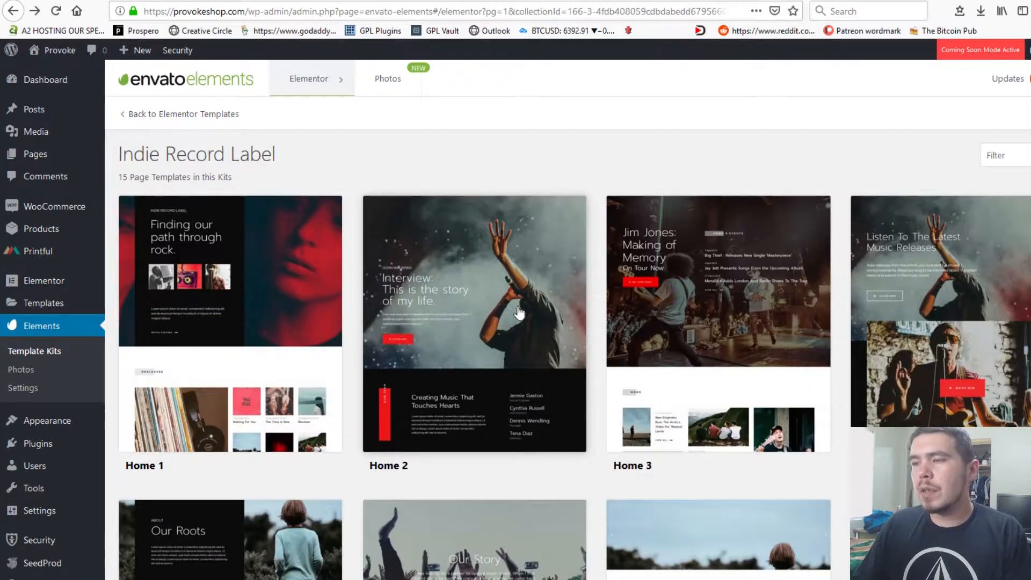
# - Open the Indie Record Label Home 2 template and examine its preview down to the Listen Now section
pyautogui.scroll(-5, 518, 313)
pyautogui.click(446, 199)
pyautogui.scroll(-10, 683, 378)
pyautogui.scroll(-8, 683, 389)
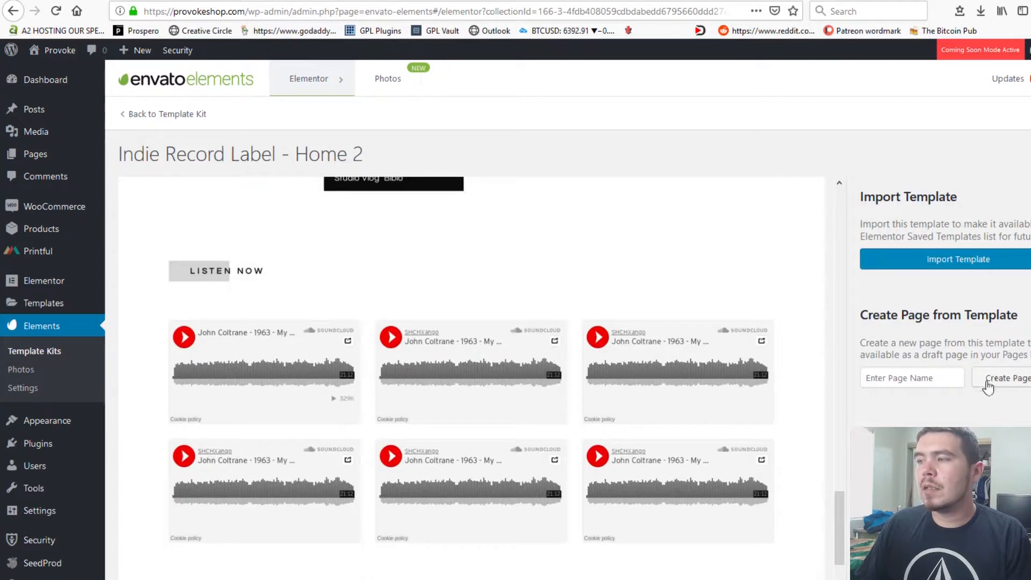
# - Try to create a page named "Home" from the Indie Record Label Home 2 template
pyautogui.click(930, 382)
pyautogui.write('Home')
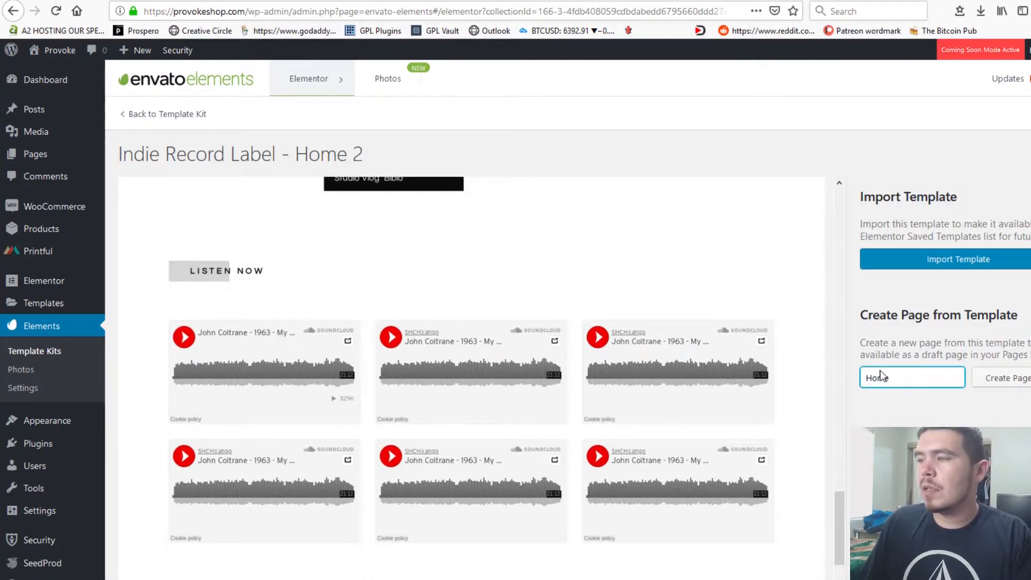
pyautogui.click(1003, 377)
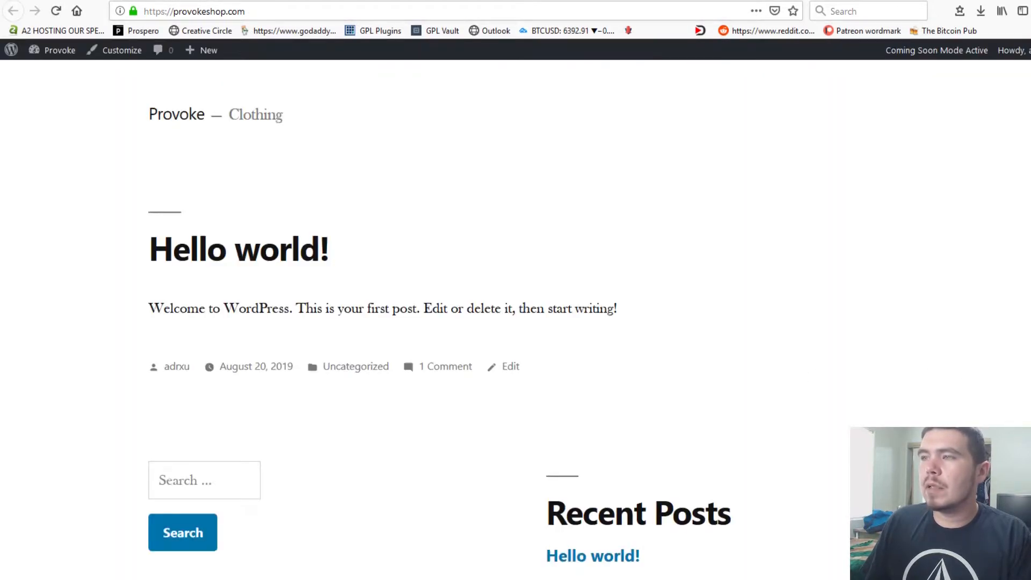
# - Go back to the Indie Record Label Home 2 template and import it into the Elementor library
pyautogui.click(13, 11)
pyautogui.click(13, 10)
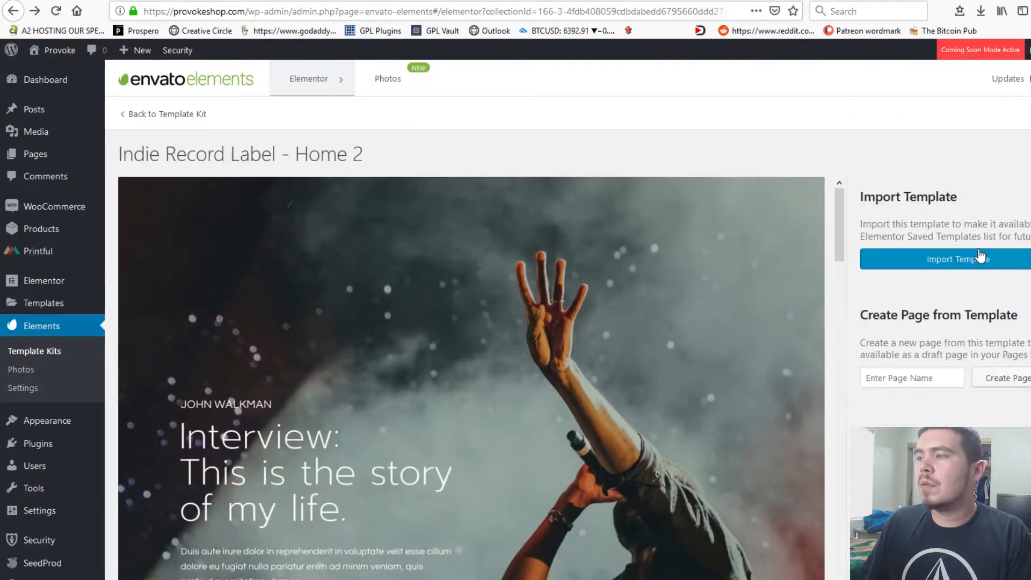
pyautogui.click(927, 264)
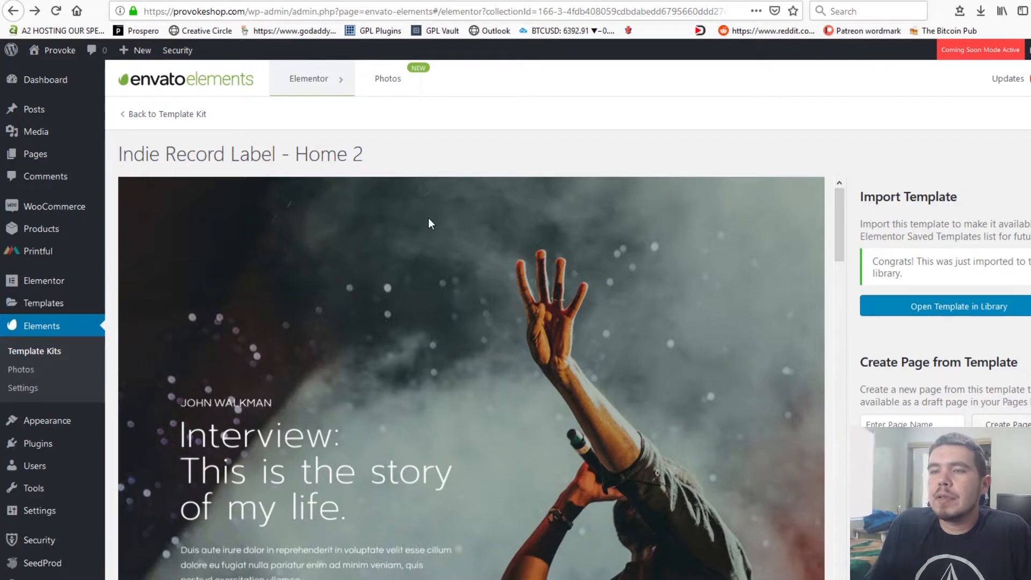
pyautogui.scroll(-3, 427, 218)
# - Add a new WordPress page titled "Home" and publish it
pyautogui.moveTo(36, 156)
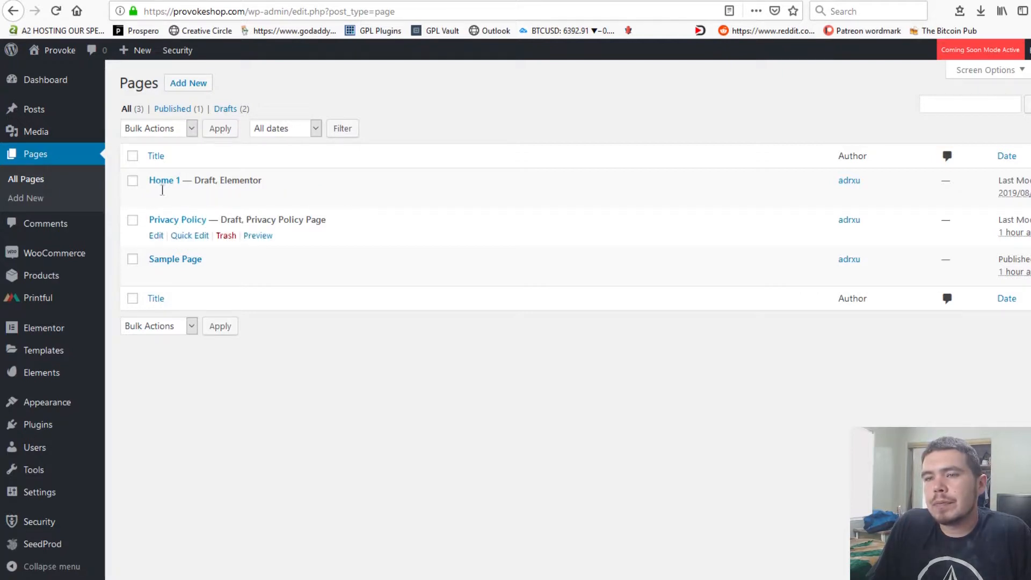
pyautogui.click(191, 86)
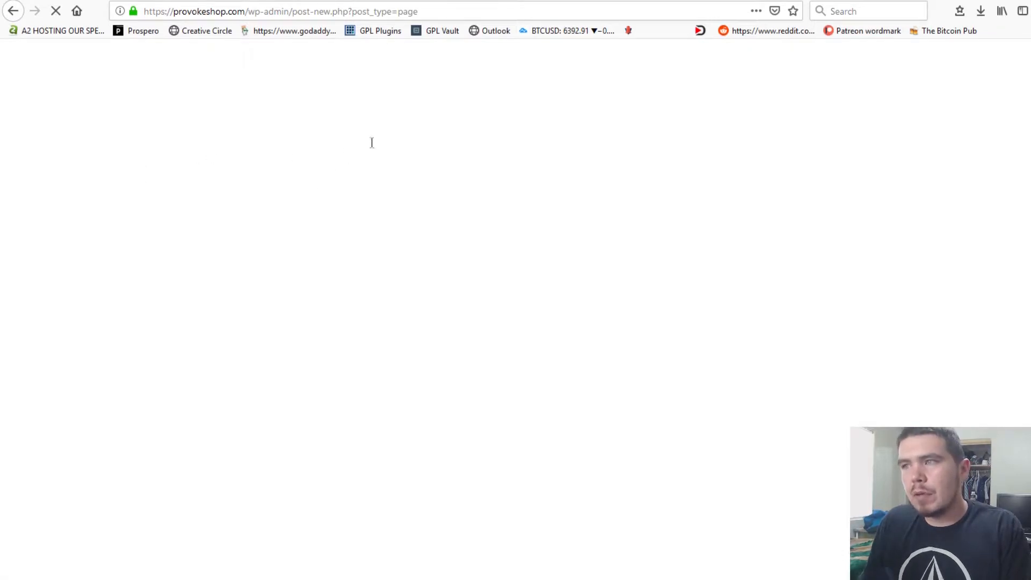
pyautogui.click(405, 118)
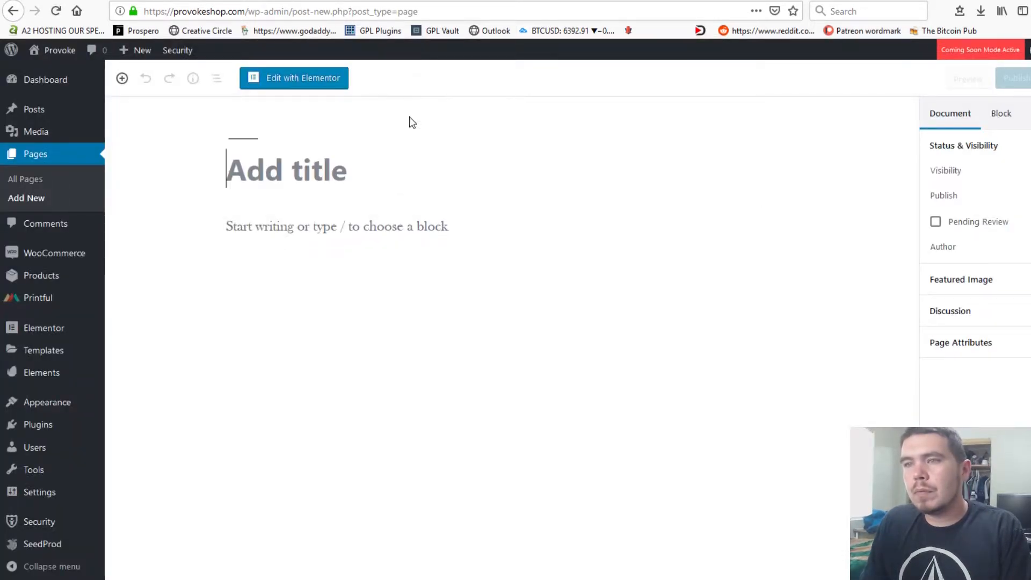
pyautogui.write('Home')
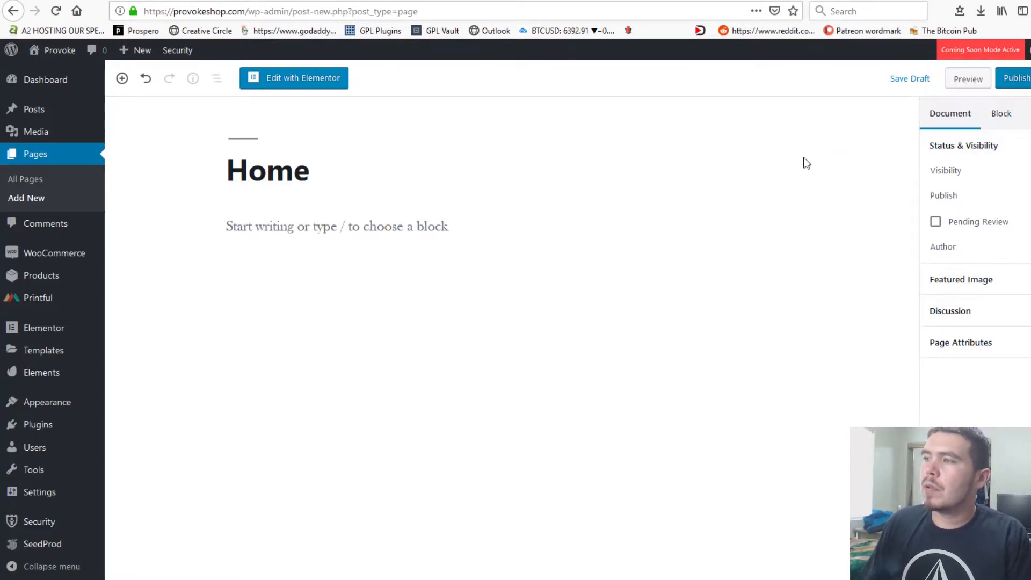
pyautogui.click(1015, 80)
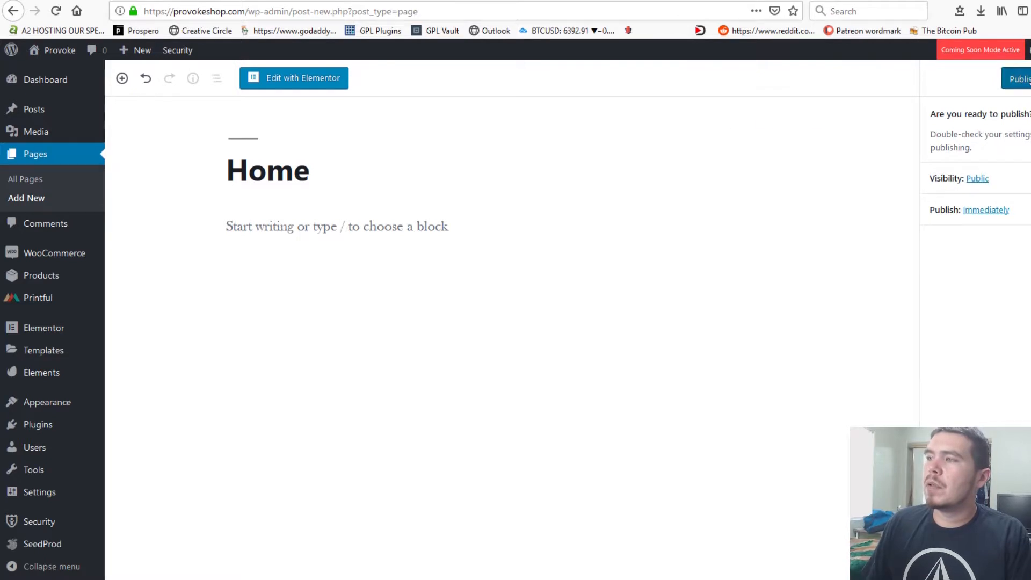
pyautogui.click(1025, 79)
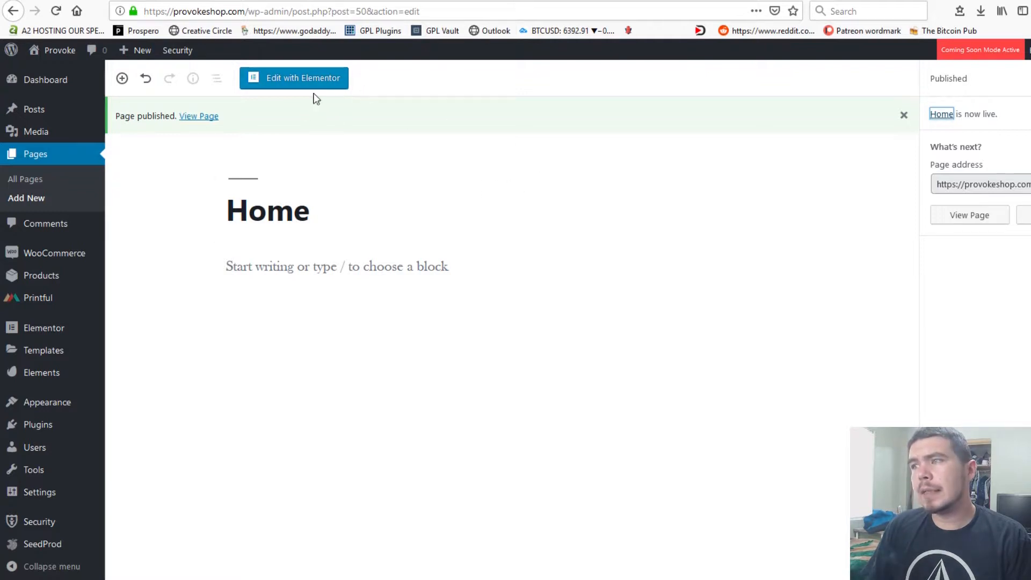
# - Edit the Home page with Elementor and insert the saved Indie Record Label Home 2 template, including its document settings
pyautogui.click(318, 81)
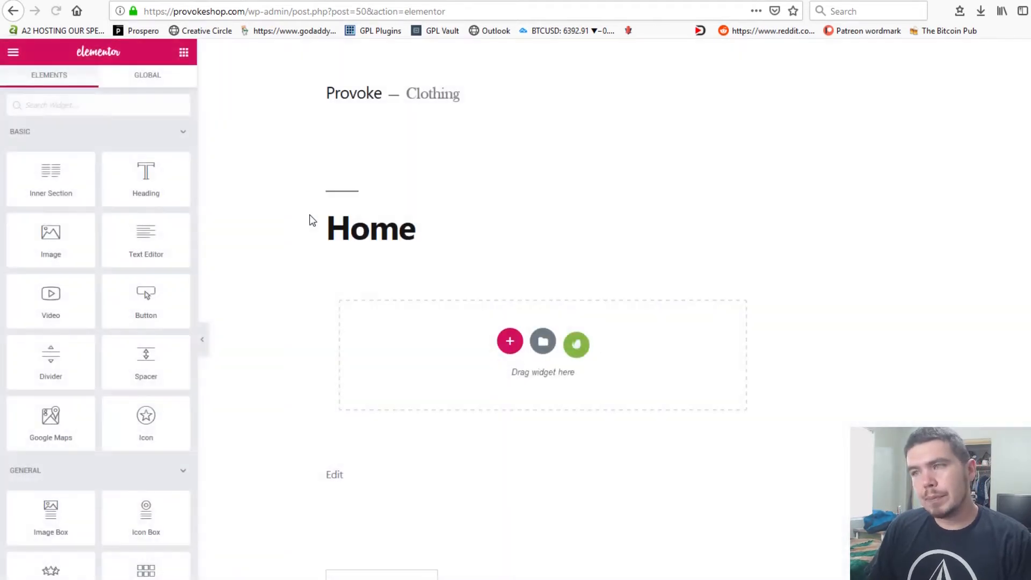
pyautogui.click(543, 344)
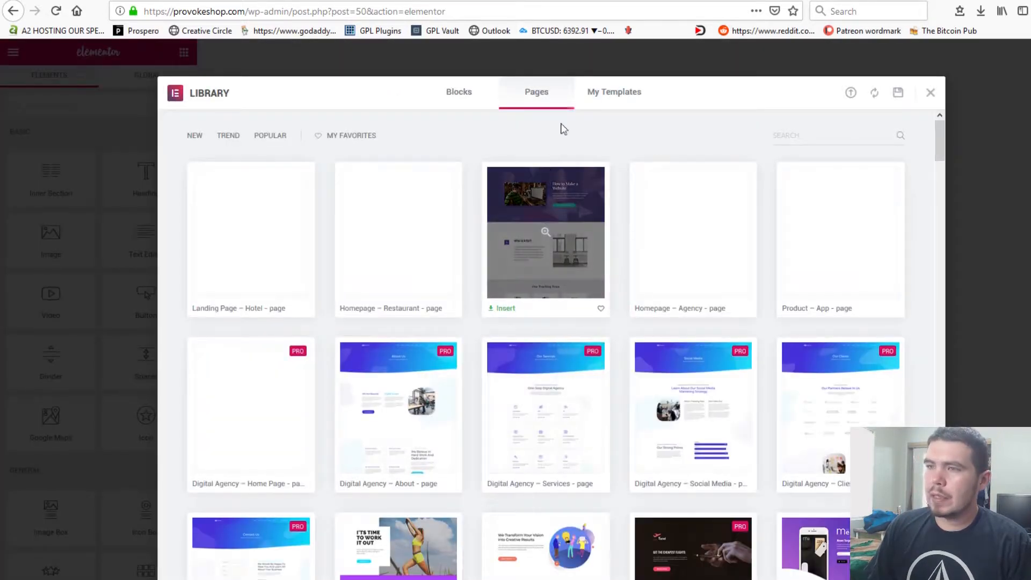
pyautogui.click(626, 104)
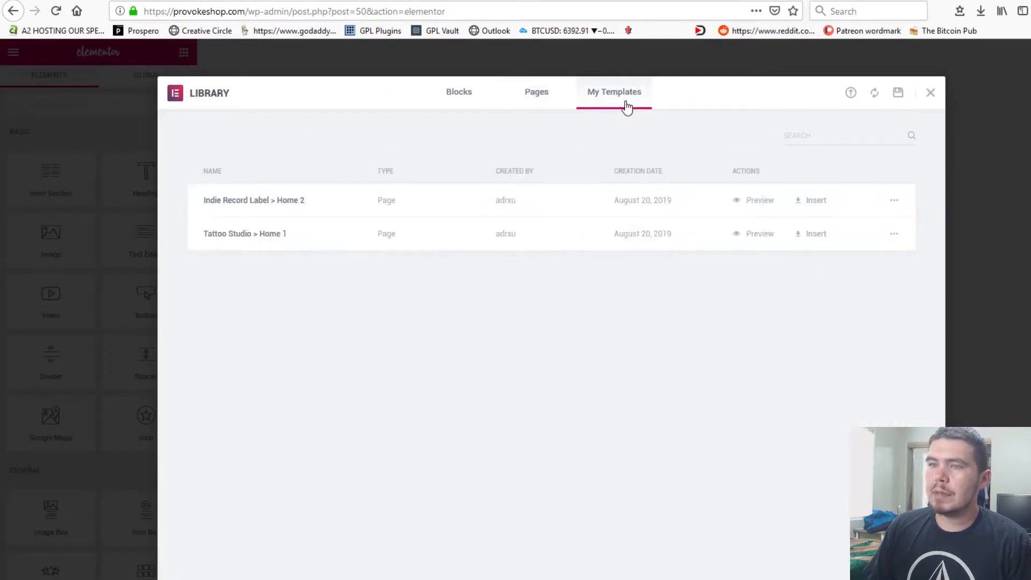
pyautogui.click(815, 206)
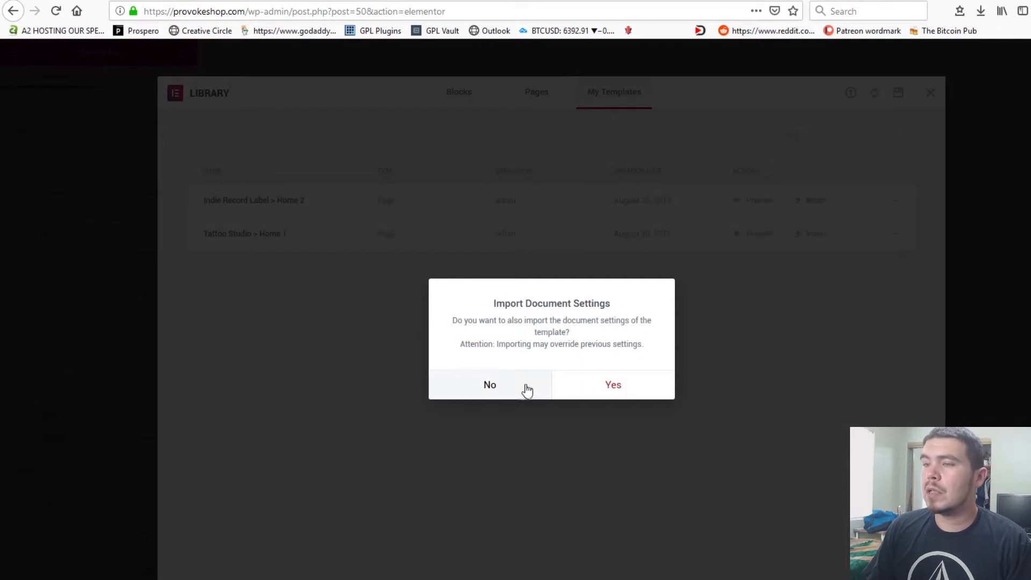
pyautogui.click(623, 391)
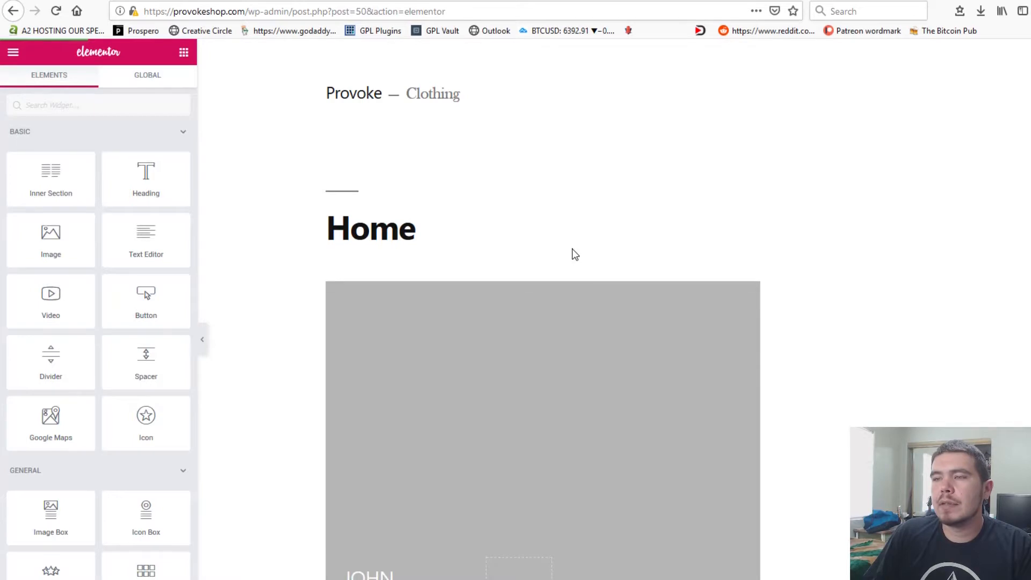
# - Set the Home page's layout to Elementor Canvas and review the inserted template from the hero to the Releases section
pyautogui.scroll(-15, 617, 358)
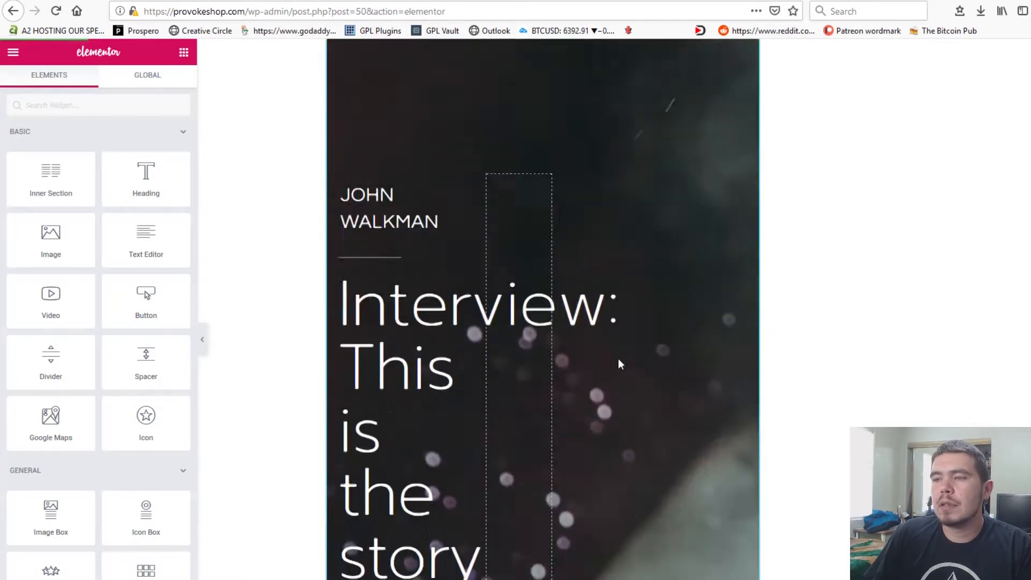
pyautogui.scroll(-7, 627, 347)
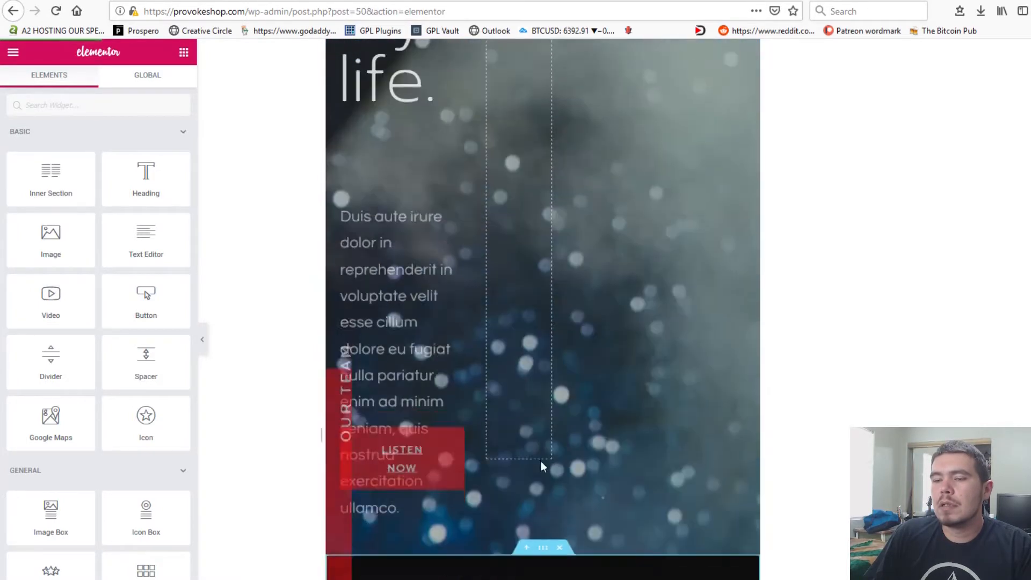
pyautogui.scroll(8, 898, 229)
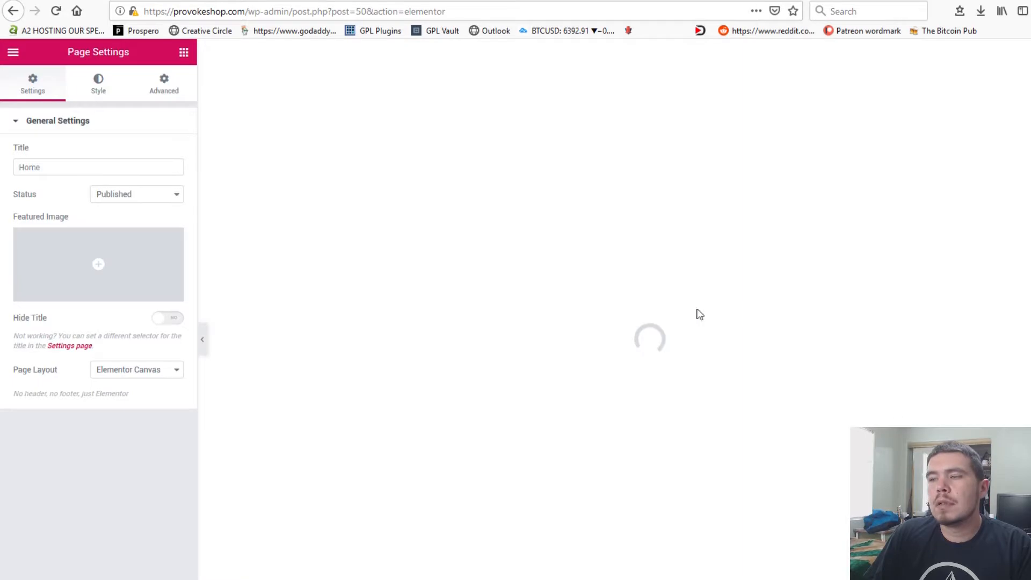
pyautogui.scroll(-20, 907, 338)
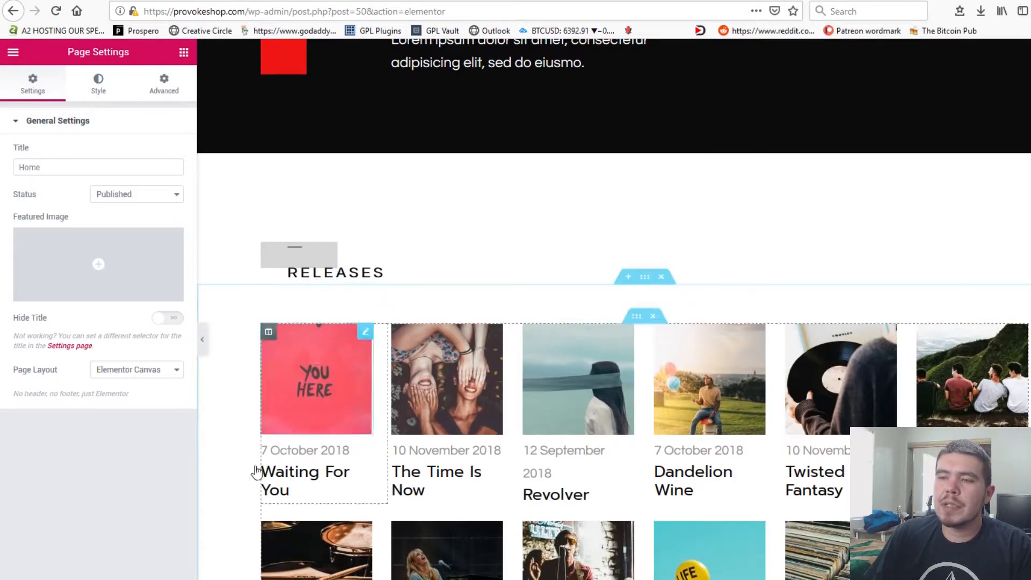
pyautogui.scroll(-3, 236, 484)
pyautogui.scroll(10, 242, 490)
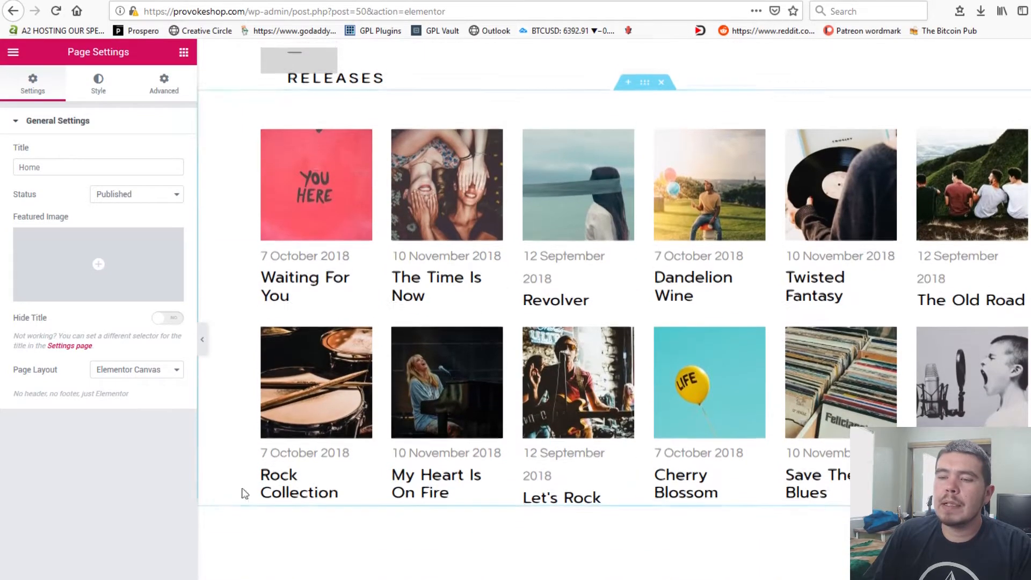
pyautogui.scroll(10, 249, 485)
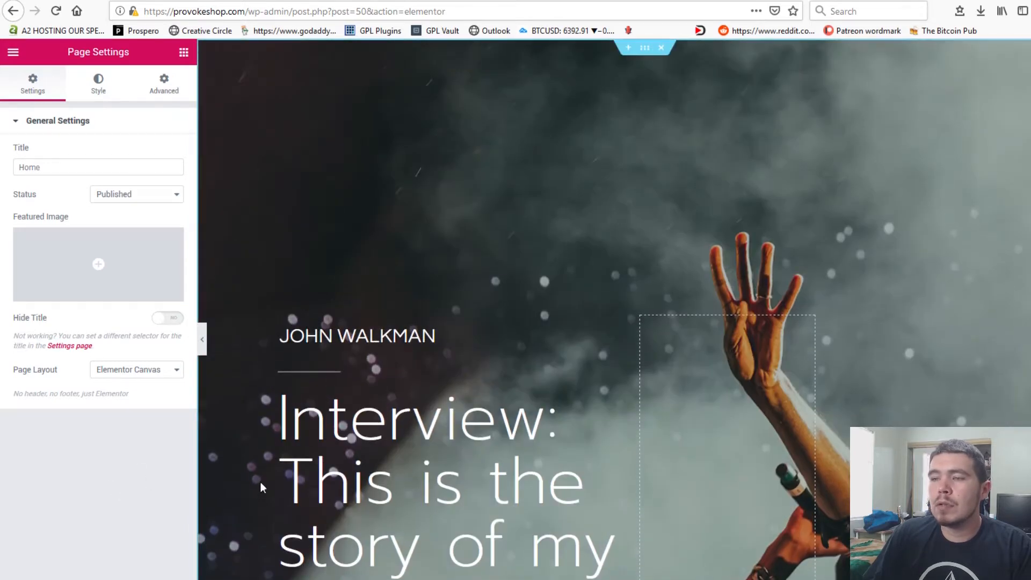
# - View the Home page on the site and look through its hero section and the content below
pyautogui.click(13, 53)
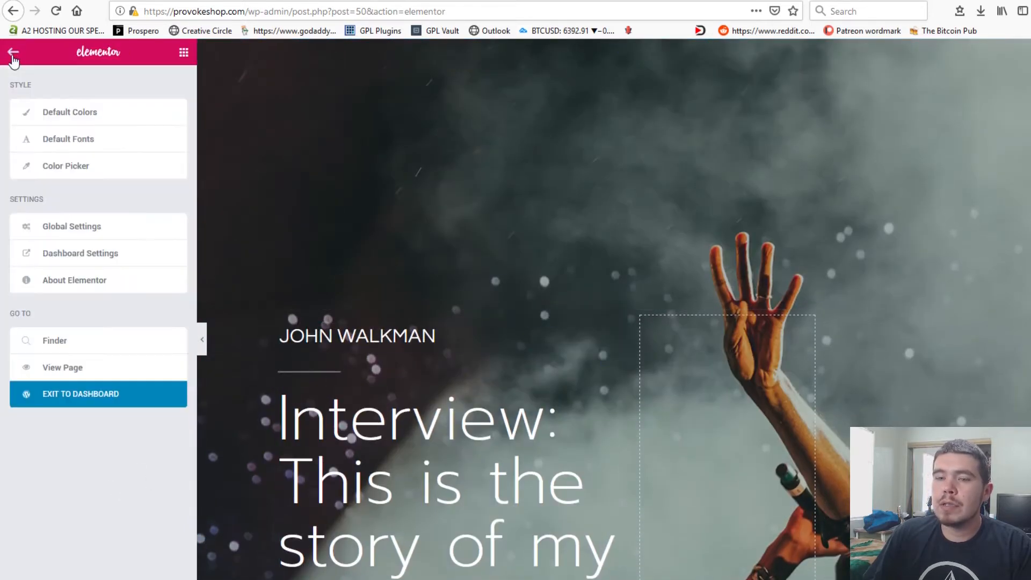
pyautogui.click(69, 369)
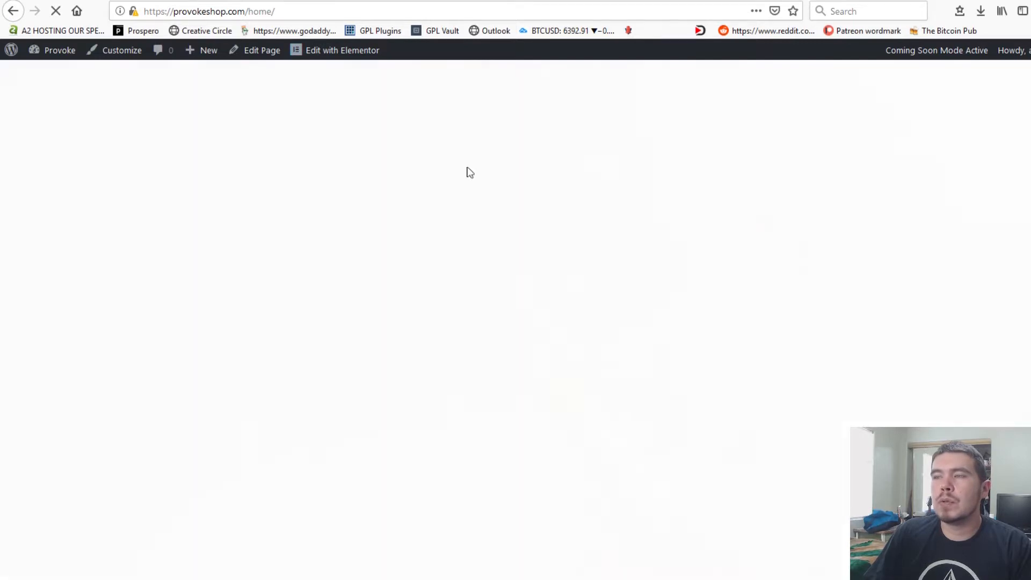
pyautogui.scroll(-6, 578, 281)
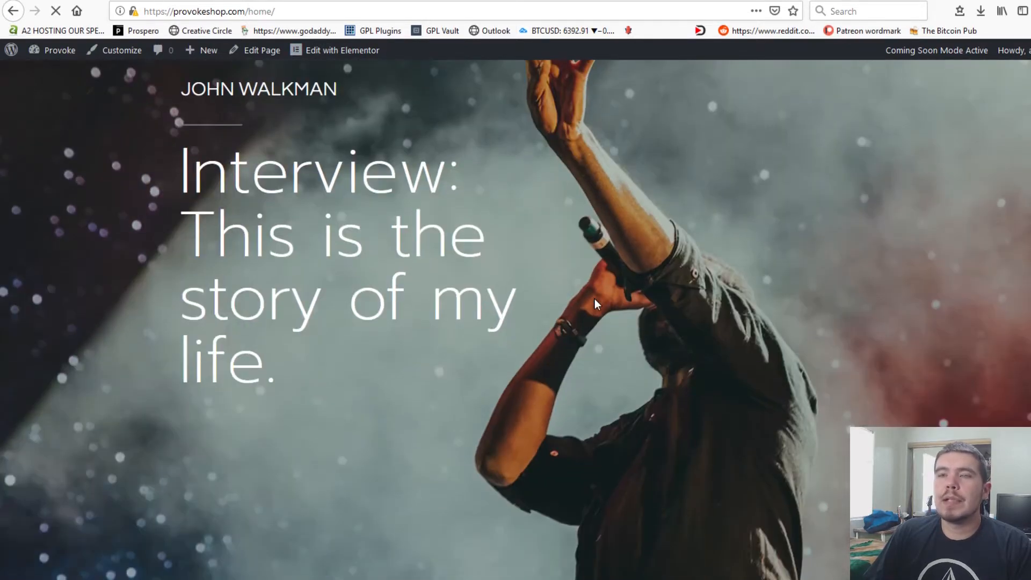
pyautogui.scroll(5, 590, 304)
pyautogui.scroll(-15, 589, 302)
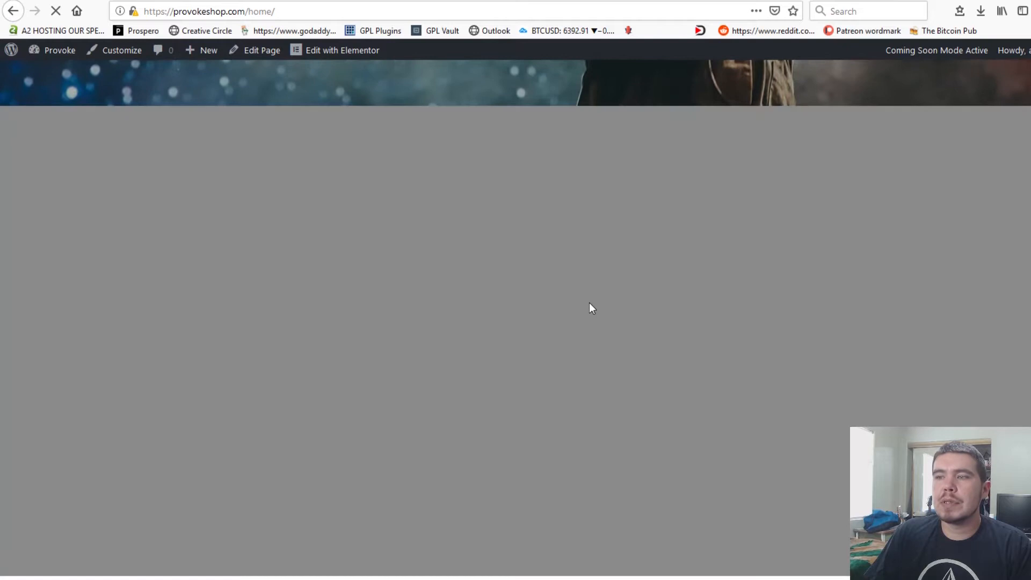
# - Look through the Releases and Recent News sections of the live Home page
pyautogui.scroll(7, 590, 302)
pyautogui.scroll(-15, 592, 301)
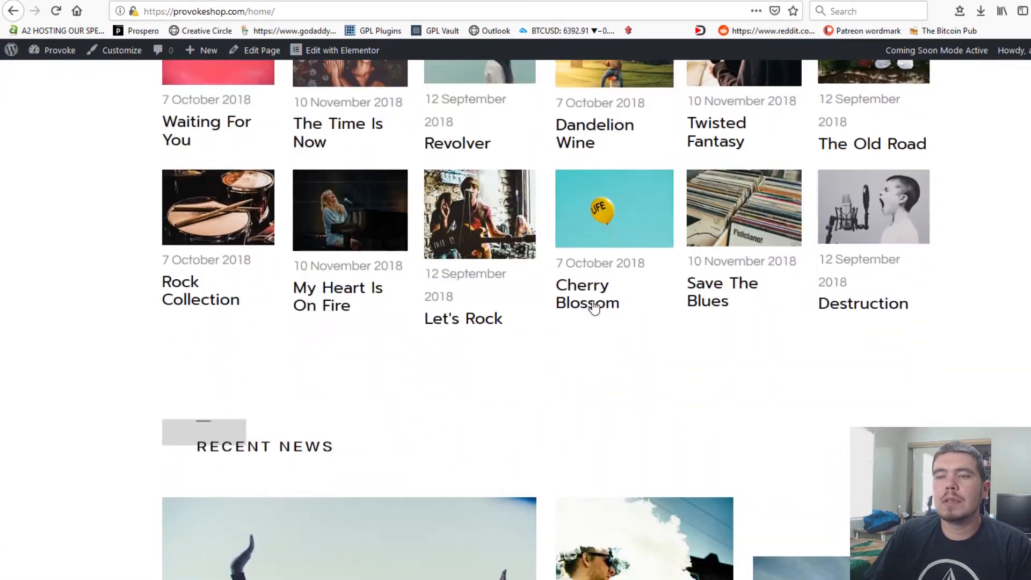
pyautogui.scroll(-5, 594, 307)
pyautogui.scroll(6, 594, 307)
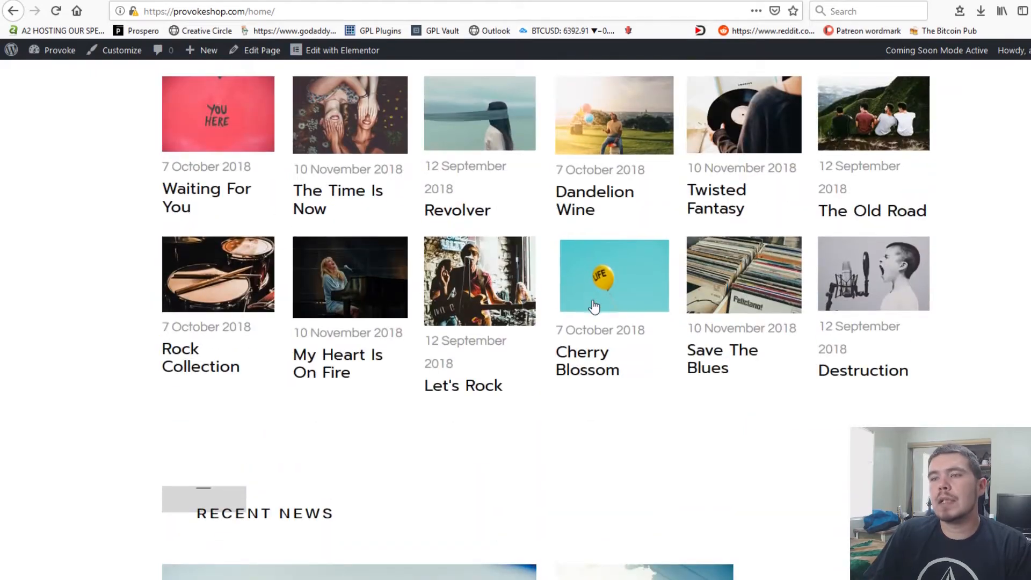
pyautogui.scroll(-2, 594, 307)
pyautogui.scroll(-3, 594, 307)
pyautogui.scroll(5, 593, 305)
pyautogui.scroll(-7, 593, 305)
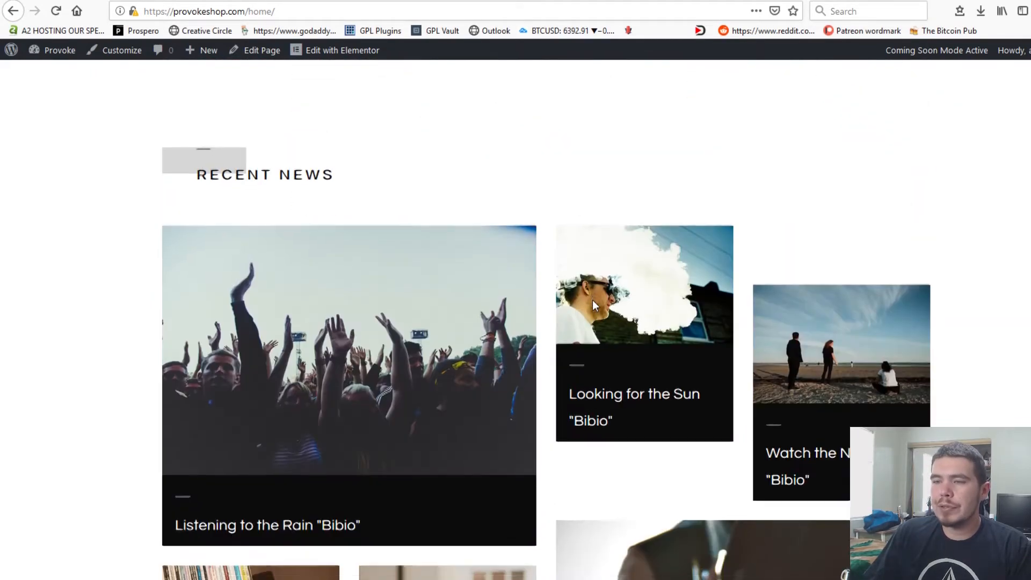
pyautogui.scroll(-7, 593, 301)
pyautogui.scroll(4, 592, 301)
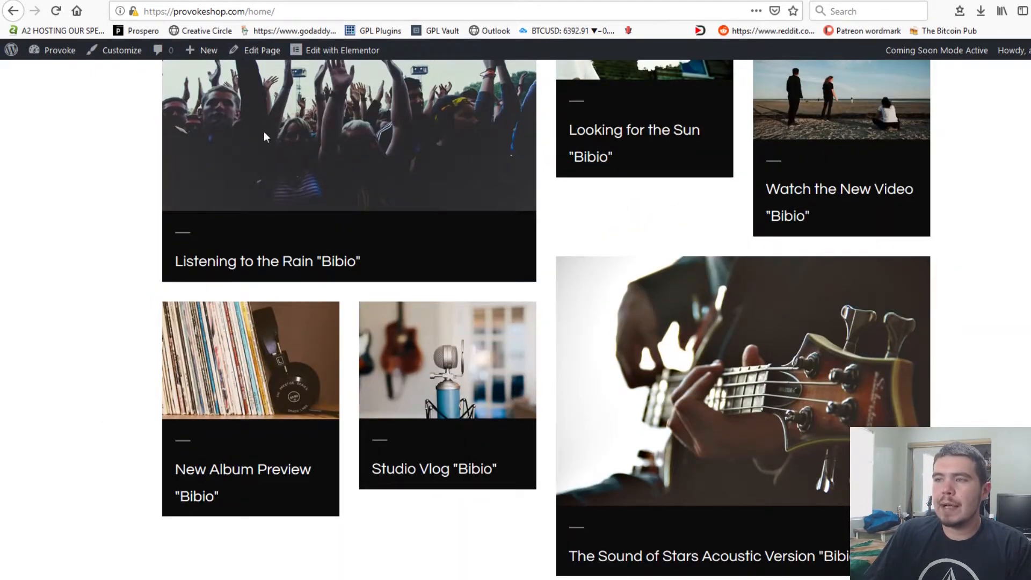
pyautogui.scroll(7, 741, 274)
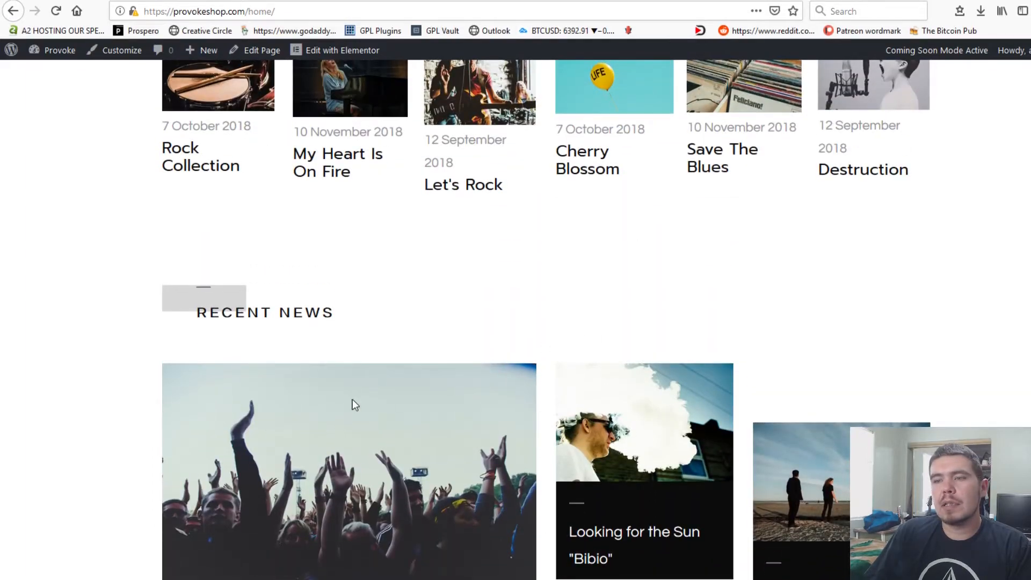
pyautogui.scroll(-5, 488, 311)
pyautogui.scroll(-4, 695, 424)
pyautogui.scroll(3, 698, 398)
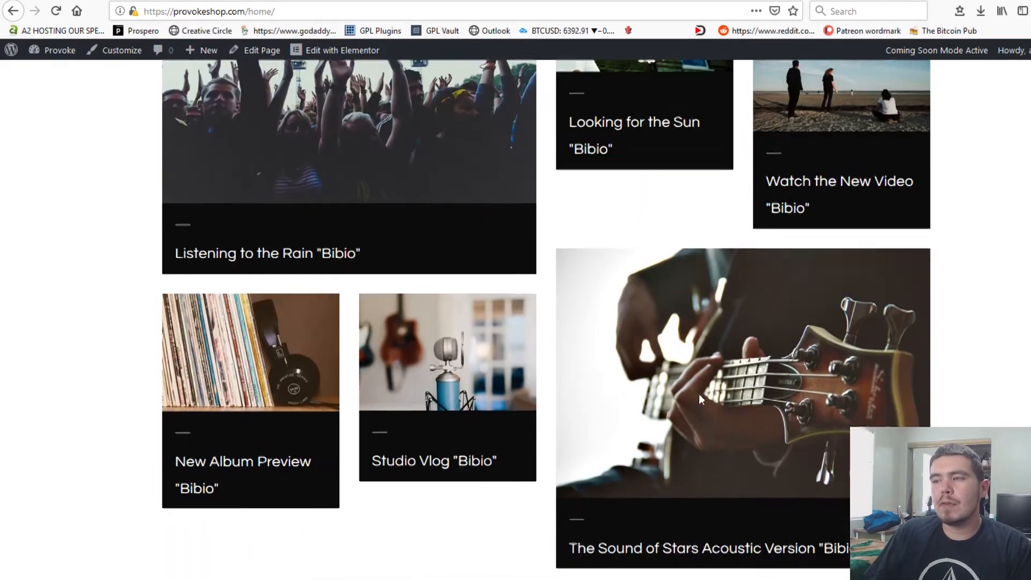
# - Examine the live Home page's hero section, including its heading, text, Listen Now button and the transition to the team section
pyautogui.scroll(14, 718, 364)
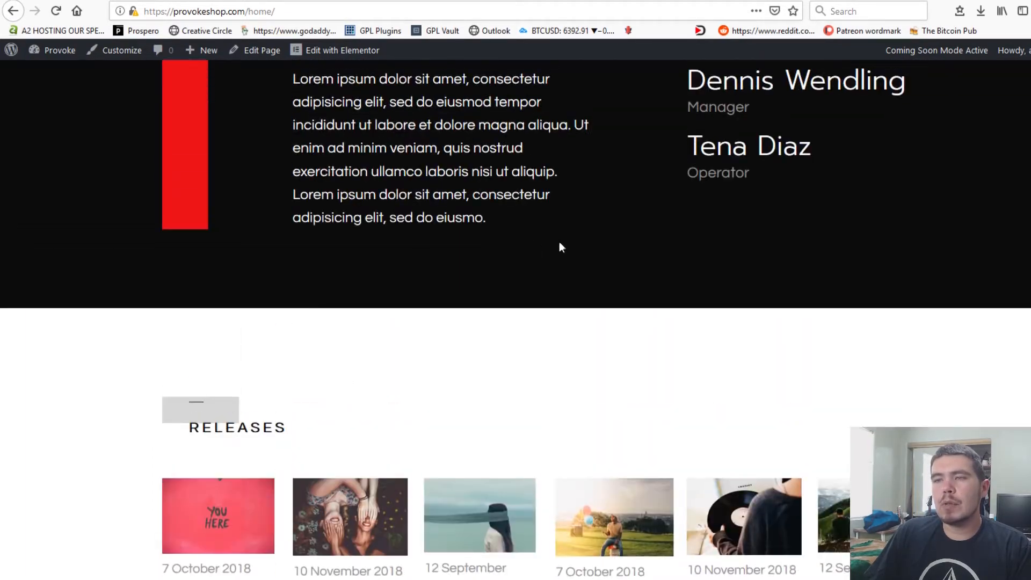
pyautogui.scroll(20, 533, 324)
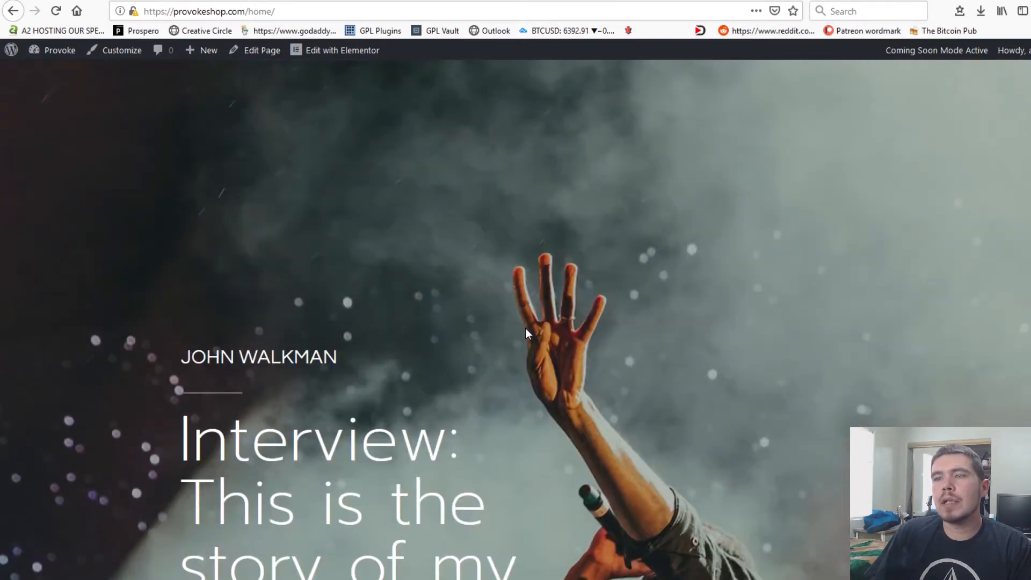
pyautogui.scroll(-4, 534, 324)
pyautogui.scroll(3, 537, 322)
pyautogui.scroll(-6, 537, 322)
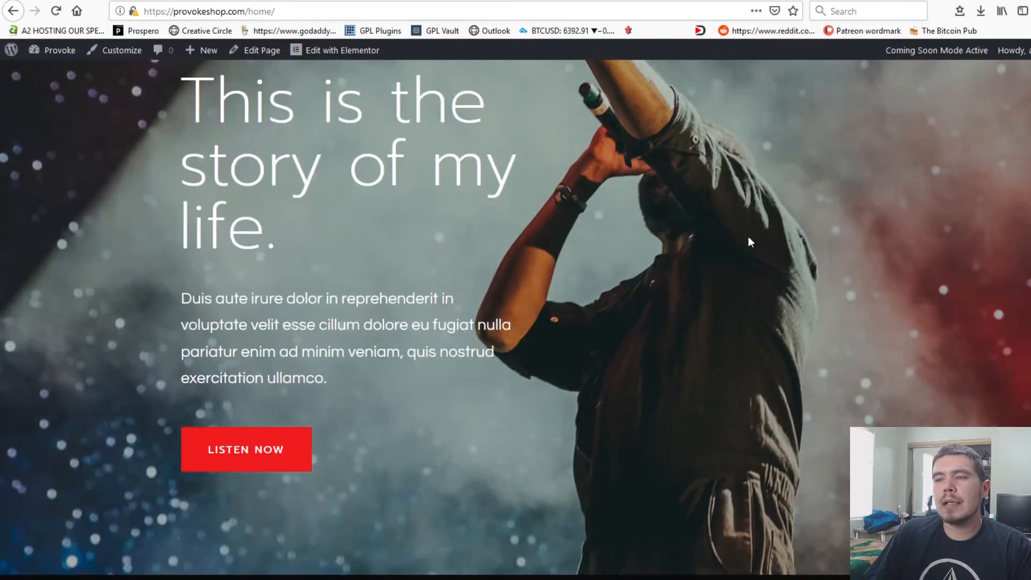
pyautogui.scroll(-10, 616, 278)
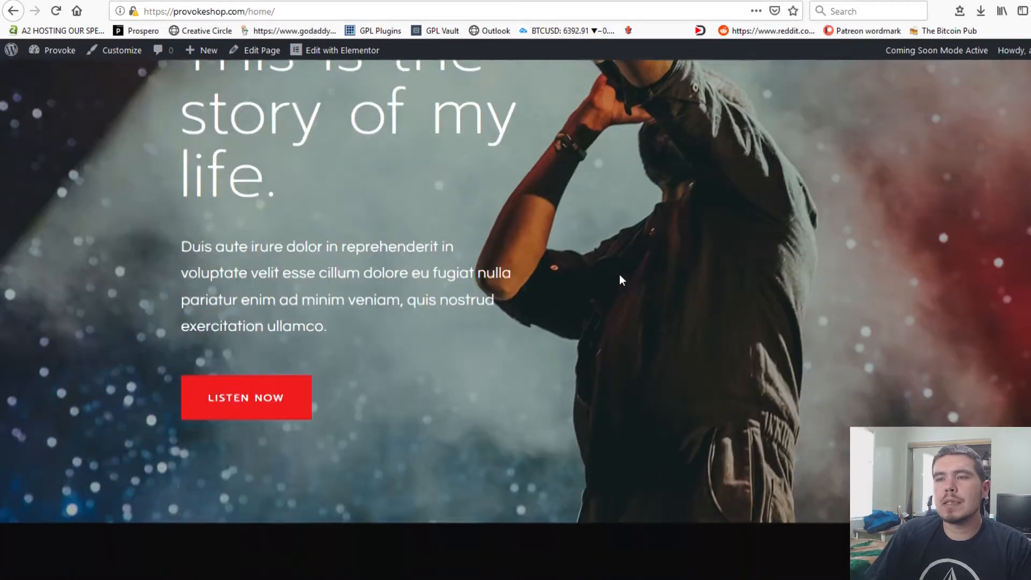
pyautogui.scroll(4, 615, 279)
pyautogui.scroll(6, 613, 275)
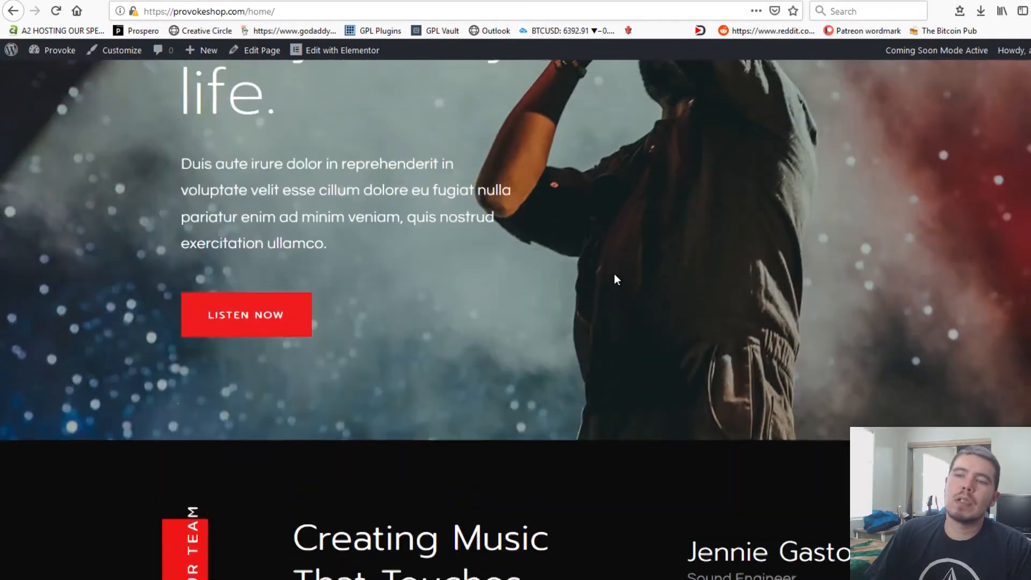
pyautogui.scroll(6, 614, 275)
pyautogui.scroll(-5, 613, 273)
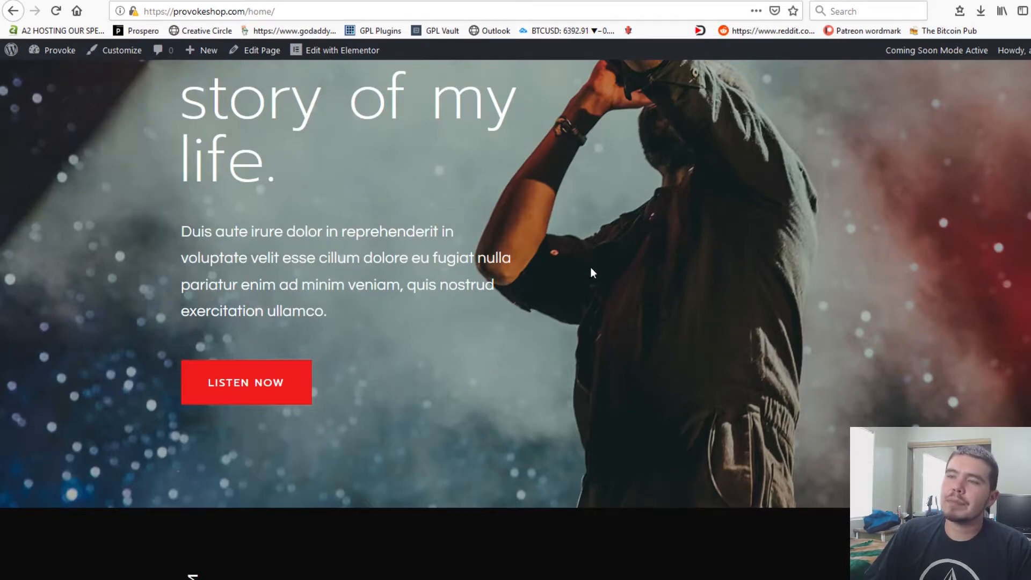
pyautogui.scroll(-3, 590, 273)
pyautogui.scroll(4, 686, 260)
pyautogui.scroll(-4, 686, 260)
# - Review the live Home page's overall flow from the team section down to Recent News and back up to the hero
pyautogui.scroll(-6, 575, 338)
pyautogui.scroll(-8, 576, 338)
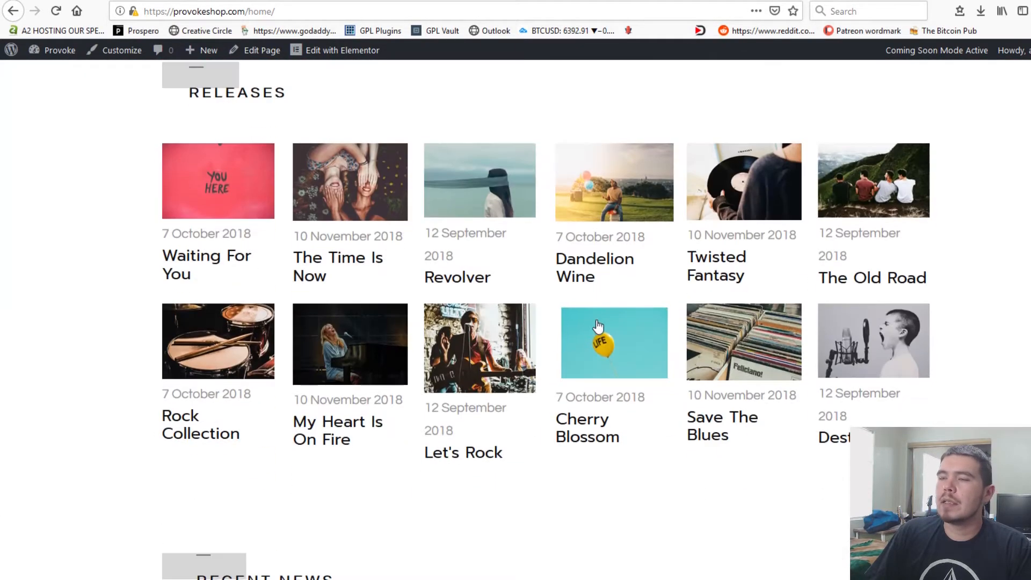
pyautogui.scroll(-14, 701, 332)
pyautogui.scroll(8, 700, 332)
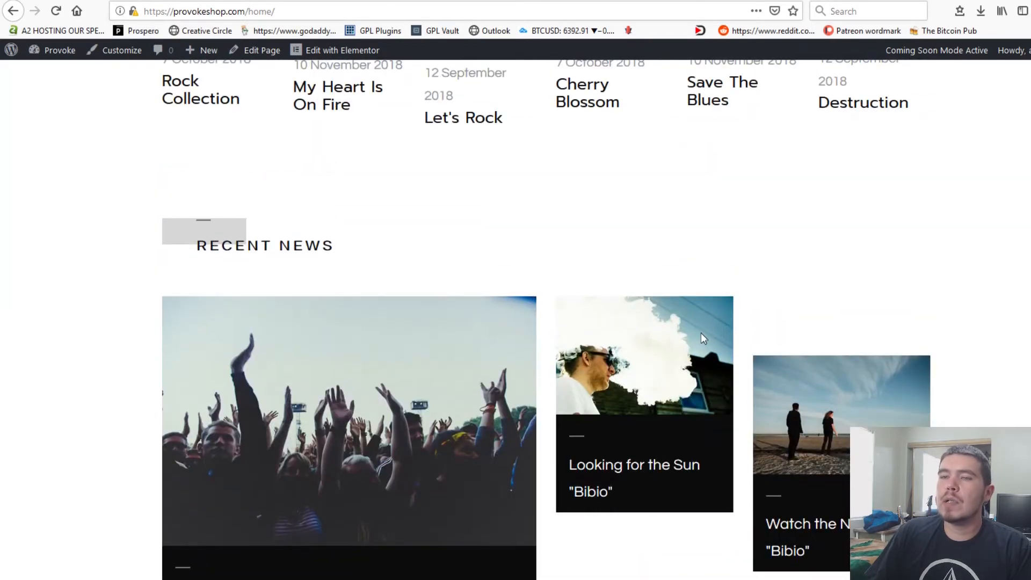
pyautogui.scroll(15, 701, 332)
pyautogui.scroll(4, 688, 347)
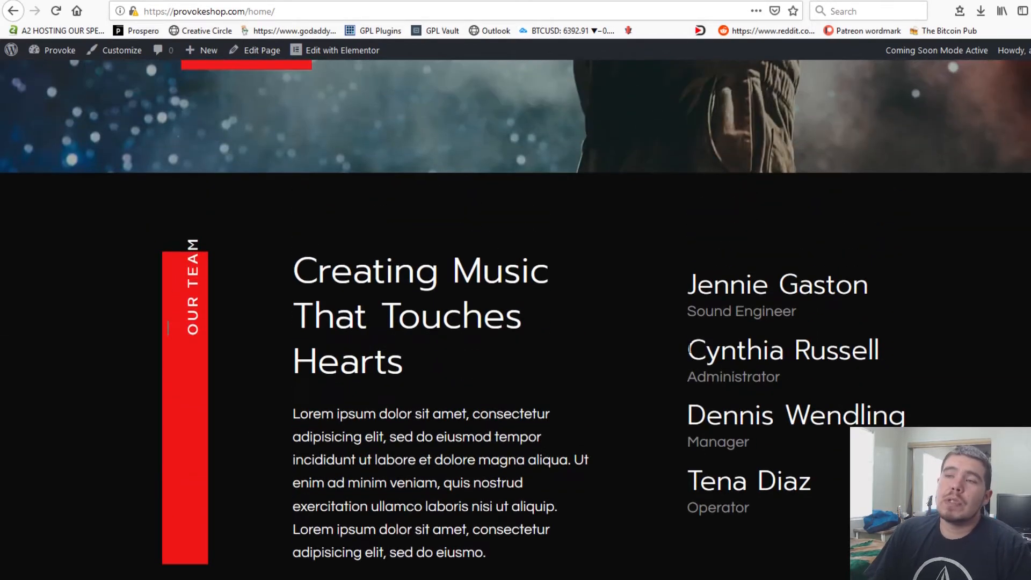
pyautogui.scroll(10, 689, 350)
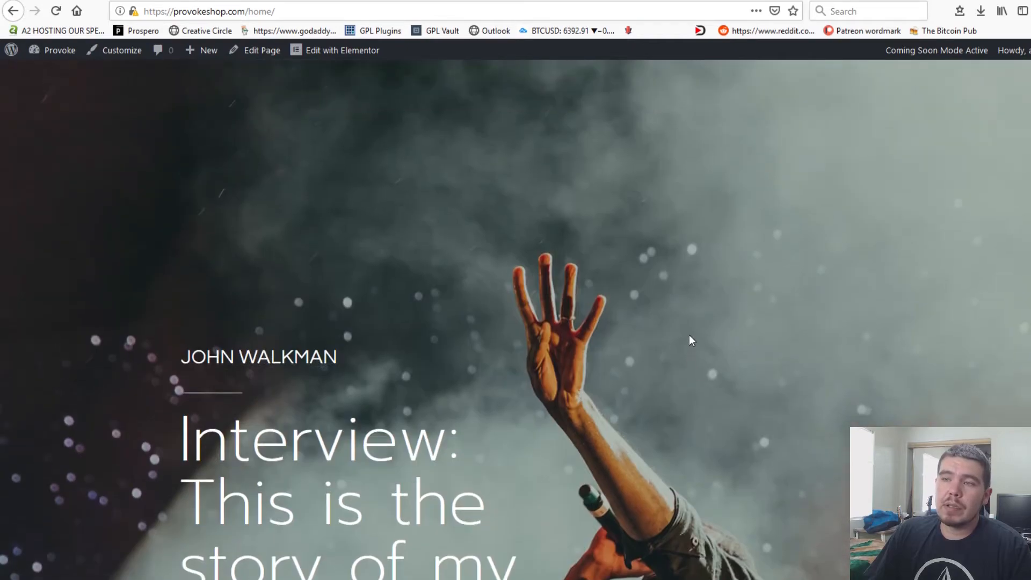
pyautogui.scroll(-10, 691, 338)
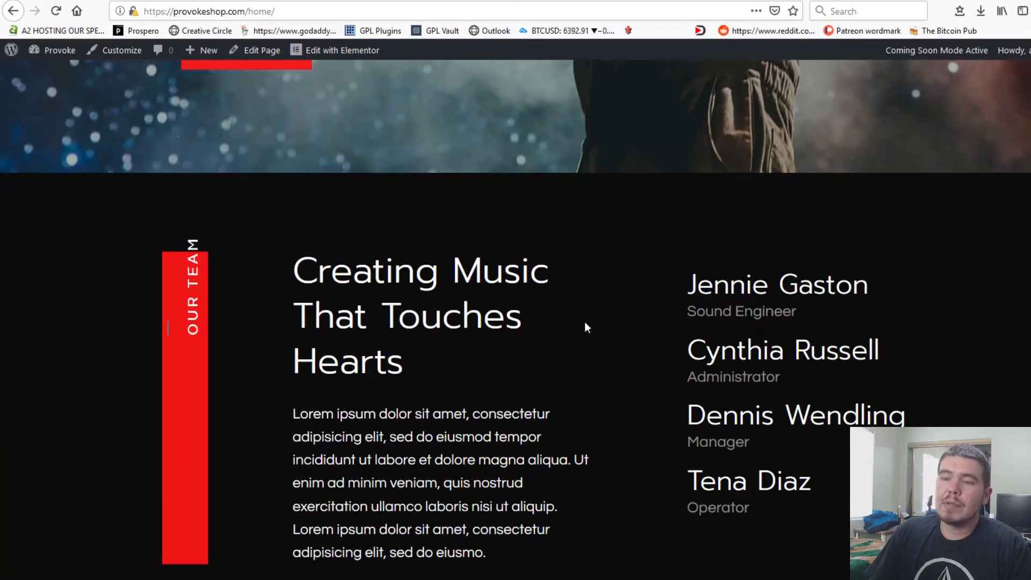
pyautogui.scroll(-12, 552, 322)
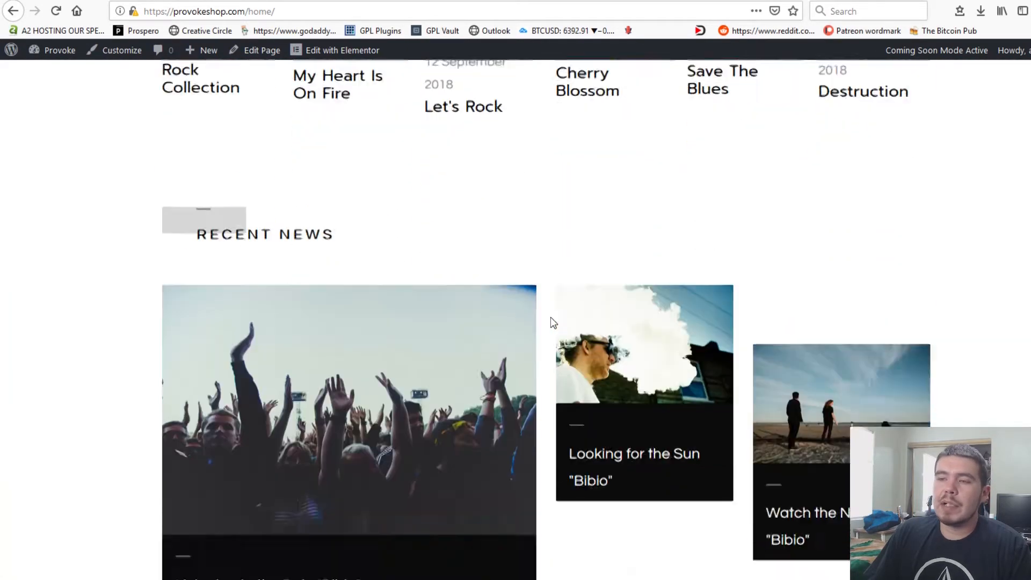
pyautogui.scroll(10, 551, 321)
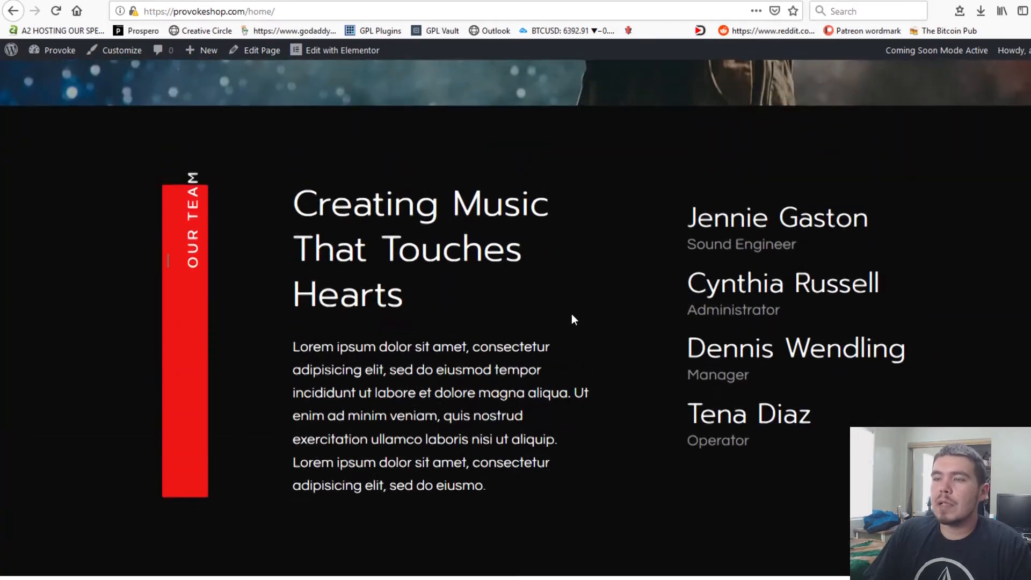
pyautogui.scroll(12, 571, 314)
pyautogui.scroll(-6, 428, 322)
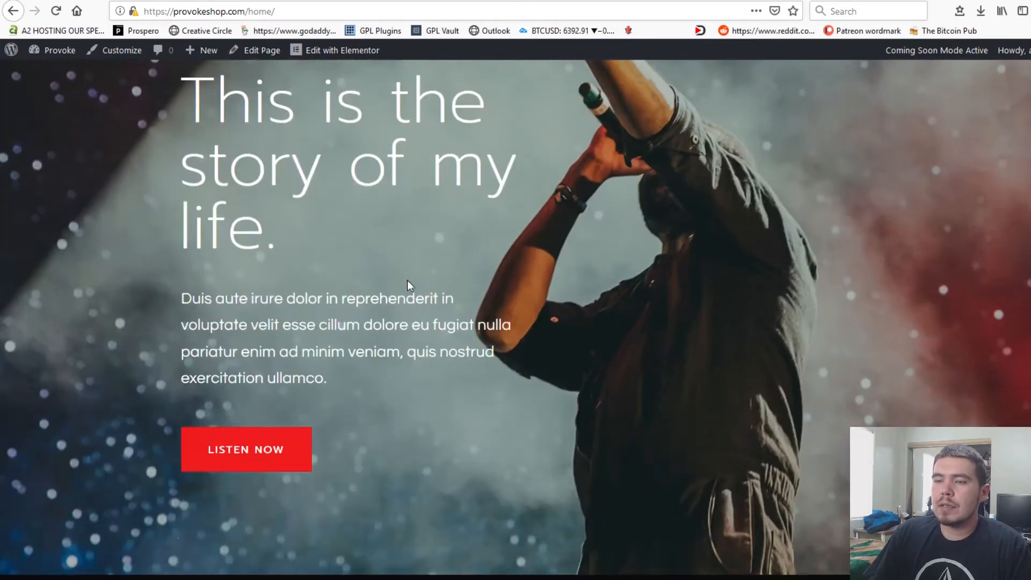
pyautogui.scroll(5, 407, 281)
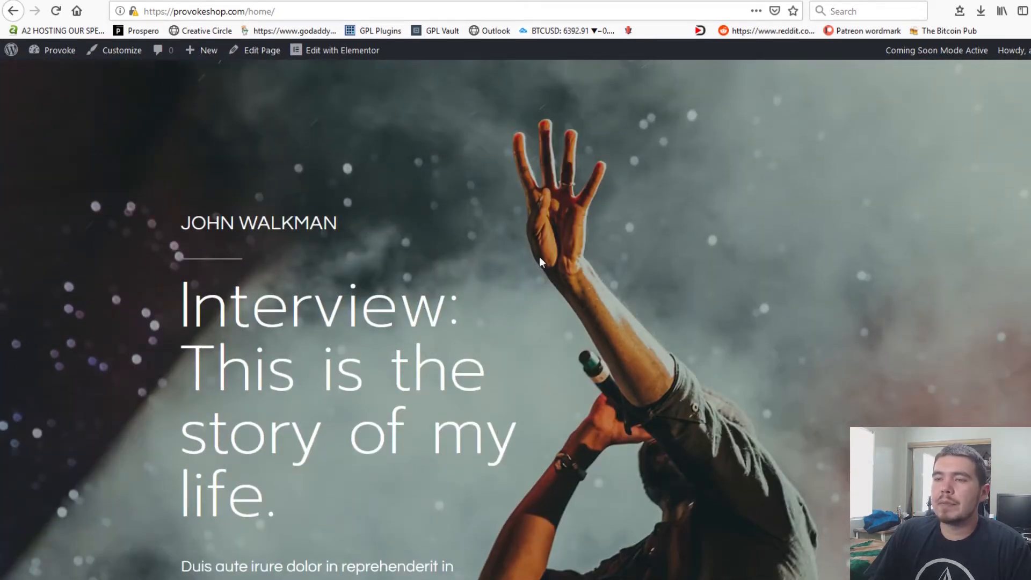
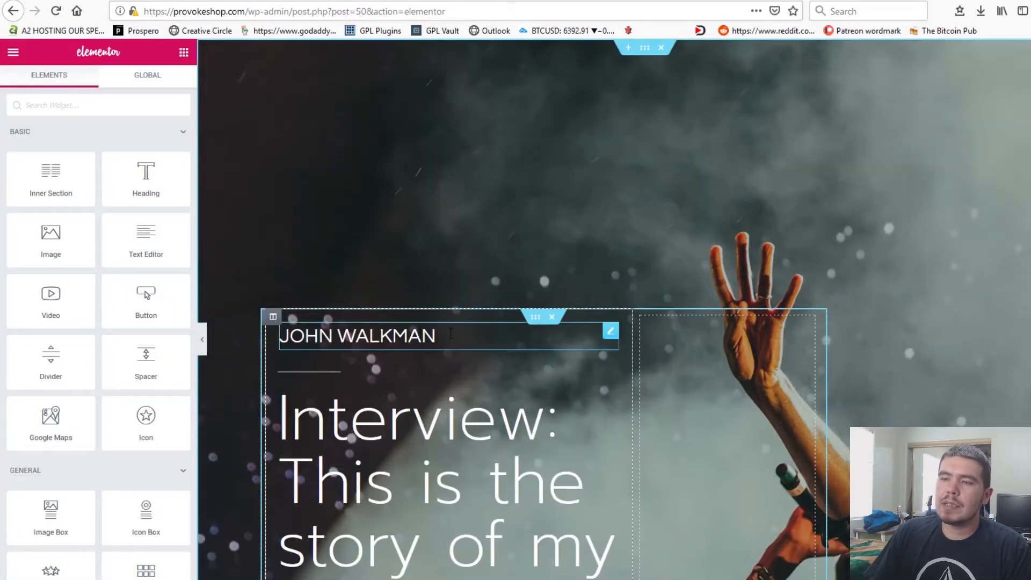
# - In the Elementor hero section, replace the surname in the artist-name heading and add a speaker icon before the Listen Now button's text
pyautogui.doubleClick(386, 336)
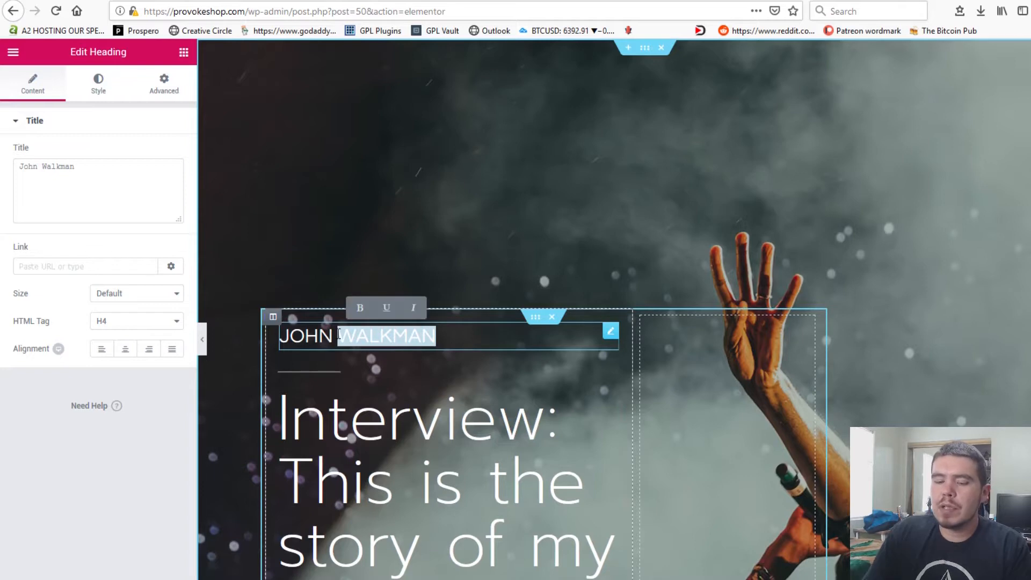
pyautogui.write('Doe')
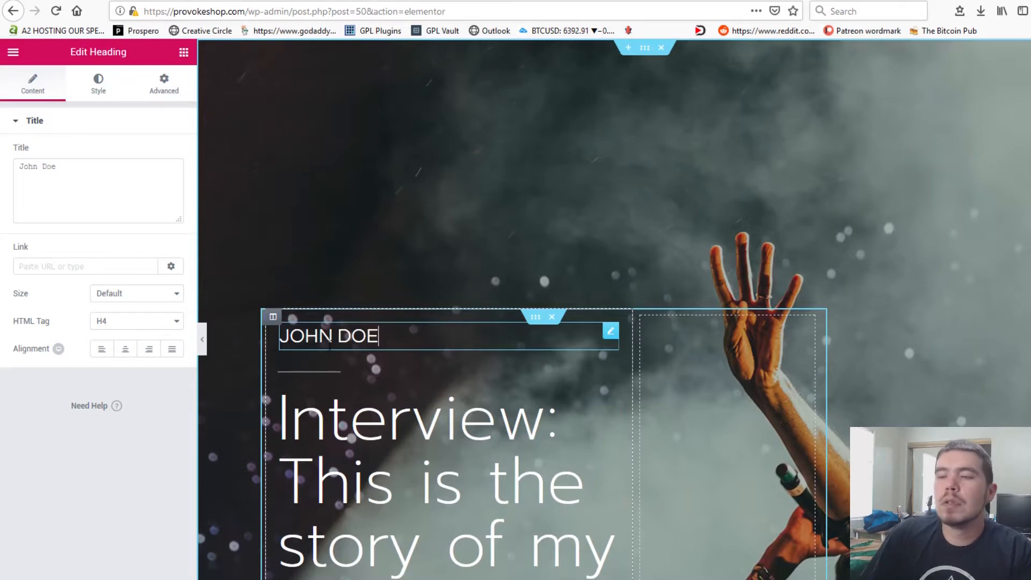
pyautogui.scroll(-9, 460, 430)
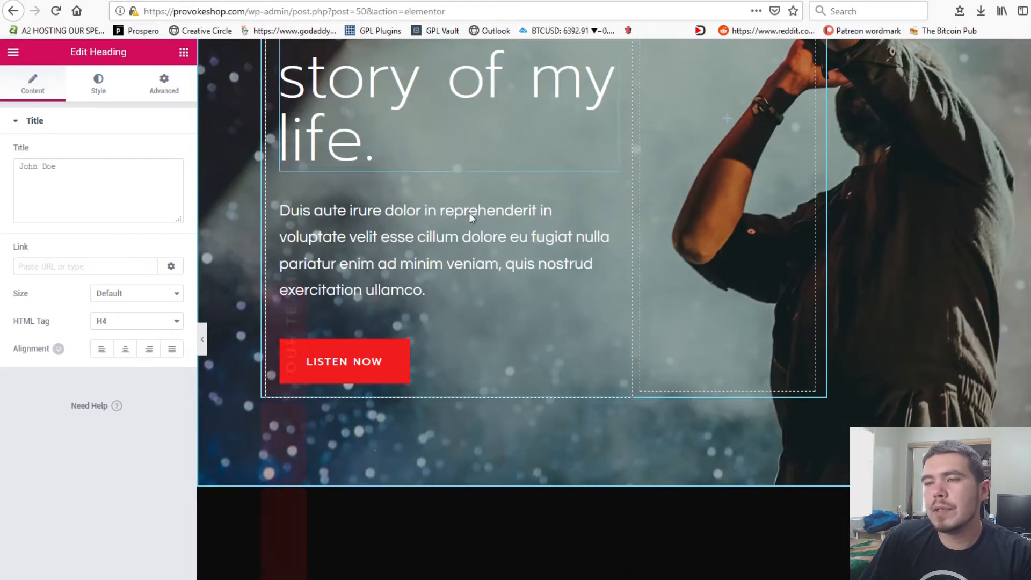
pyautogui.scroll(1, 450, 182)
pyautogui.scroll(-4, 368, 350)
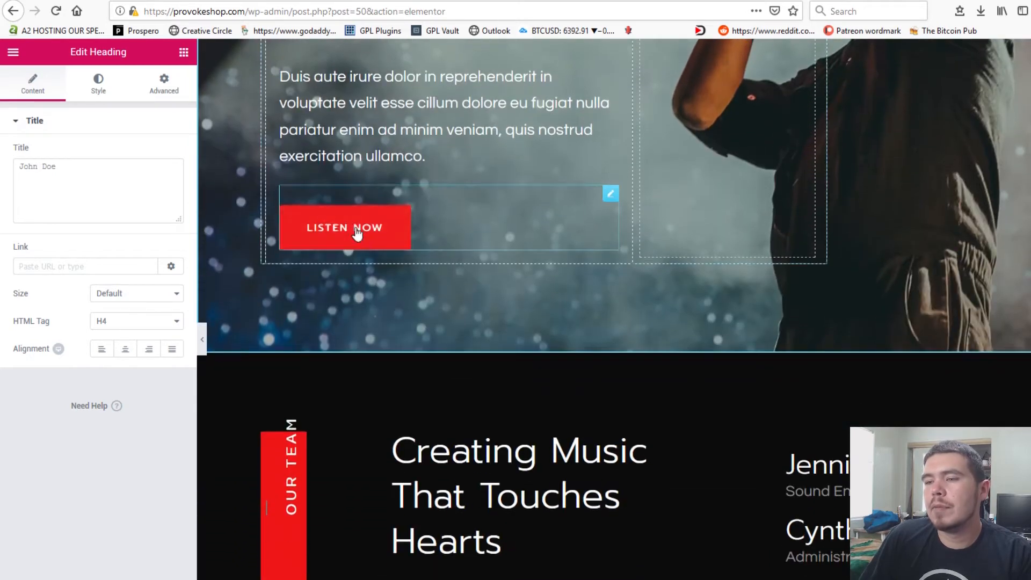
pyautogui.click(368, 232)
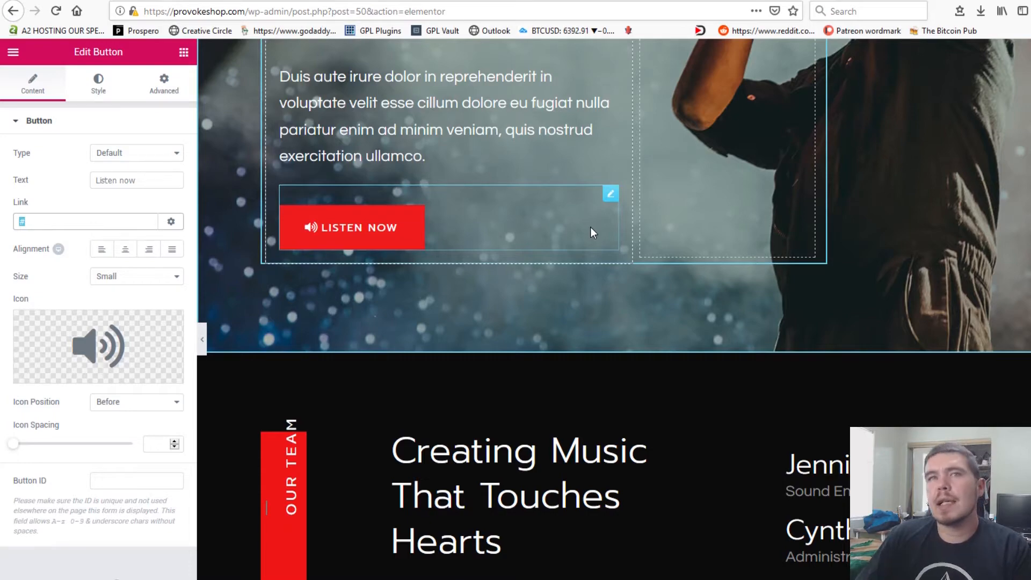
# - Examine the Our Team section in the editor and open its "Creating Music That Touches Hearts" heading settings
pyautogui.scroll(-7, 591, 226)
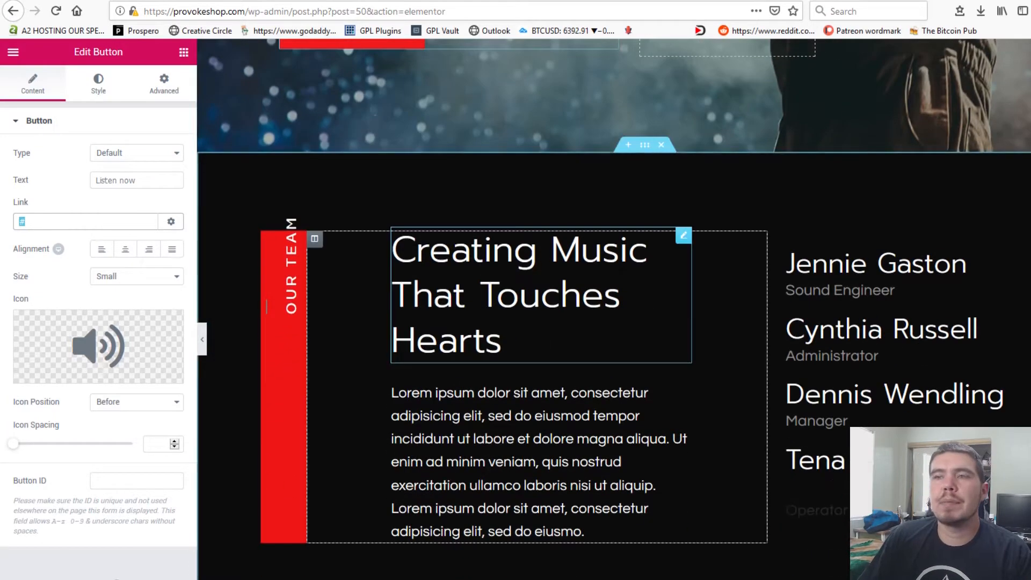
pyautogui.scroll(-4, 617, 265)
pyautogui.scroll(3, 621, 270)
pyautogui.scroll(2, 621, 270)
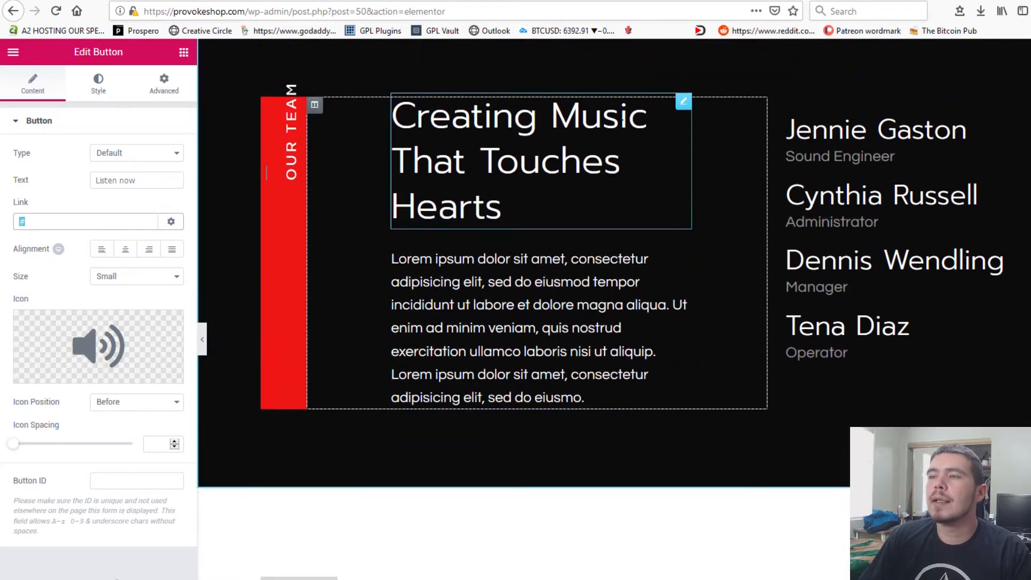
pyautogui.click(502, 207)
pyautogui.scroll(3, 502, 207)
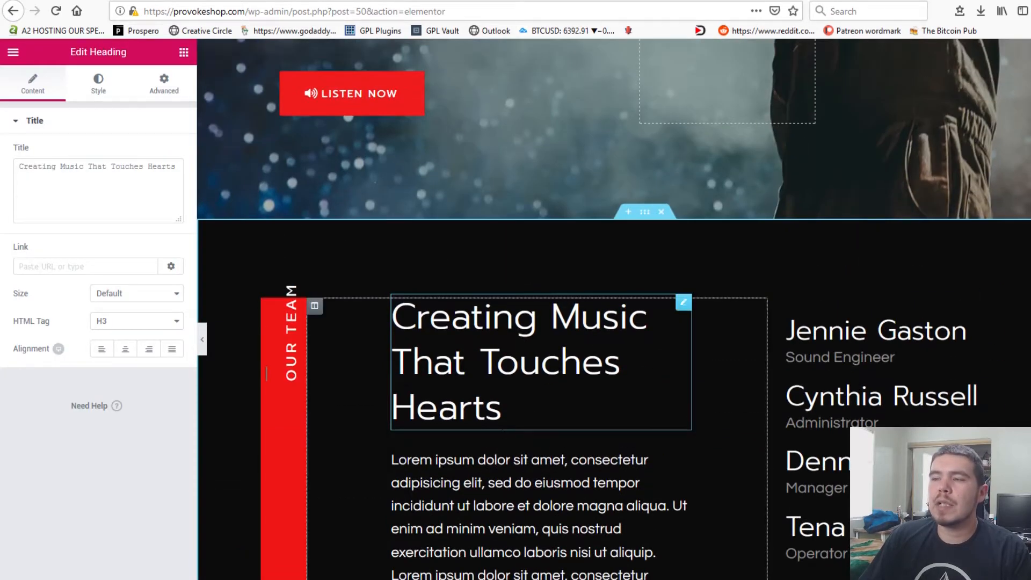
pyautogui.scroll(-2, 618, 301)
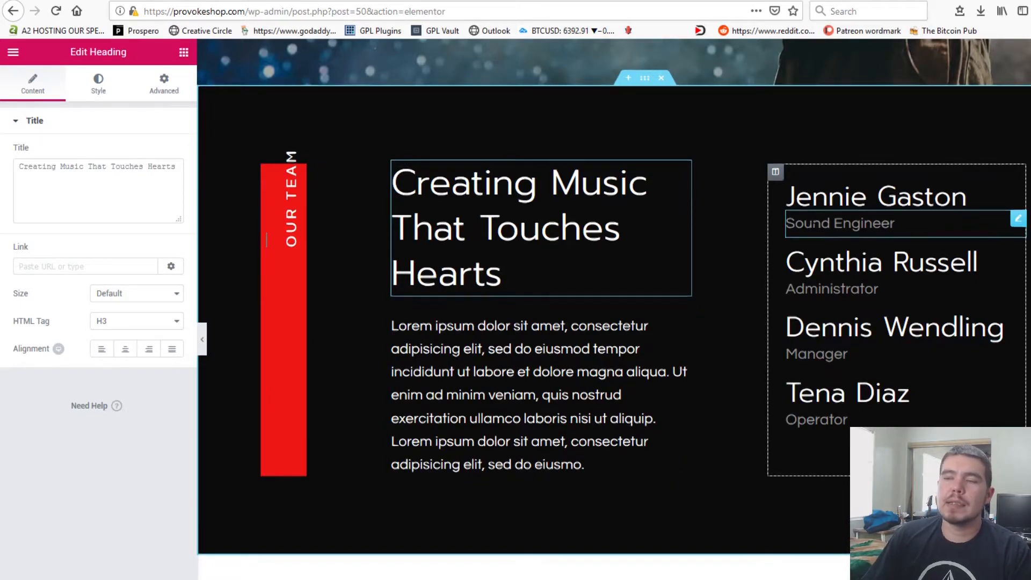
# - Set the date of the "Waiting For You" release to 7 October 2019 and open the date heading of "The Time Is Now"
pyautogui.scroll(-8, 681, 338)
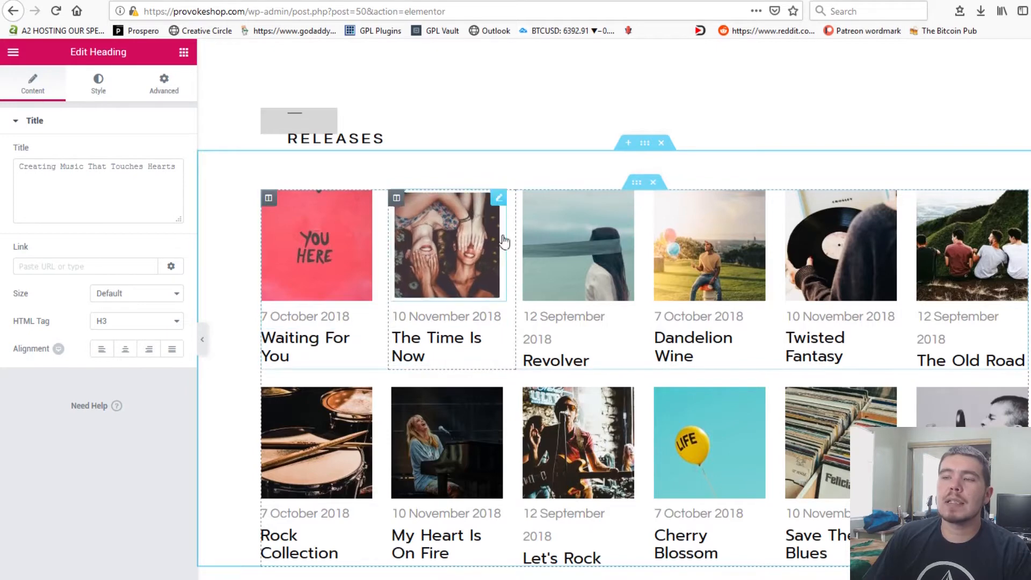
pyautogui.click(354, 319)
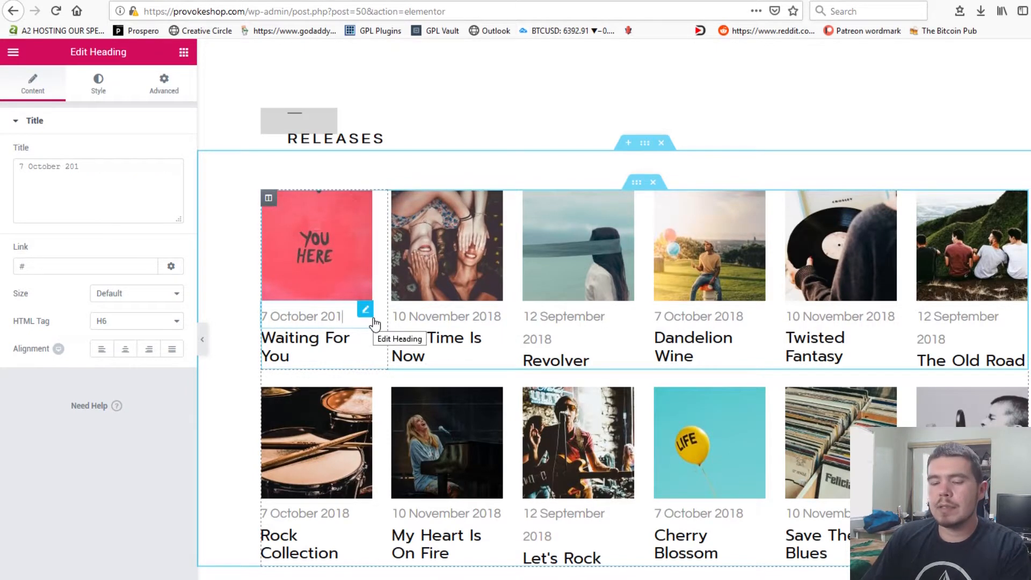
pyautogui.click(507, 319)
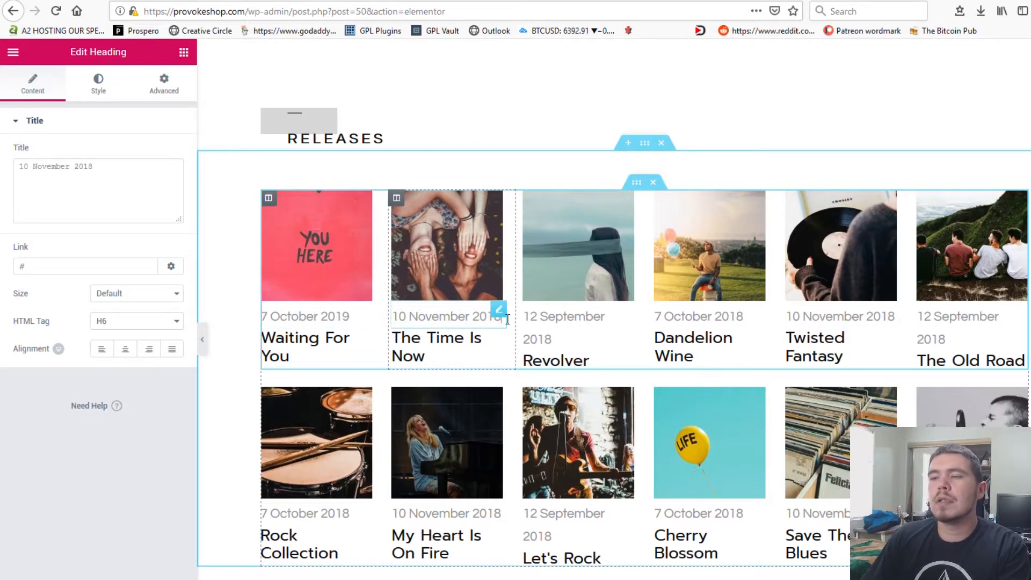
pyautogui.scroll(-7, 491, 326)
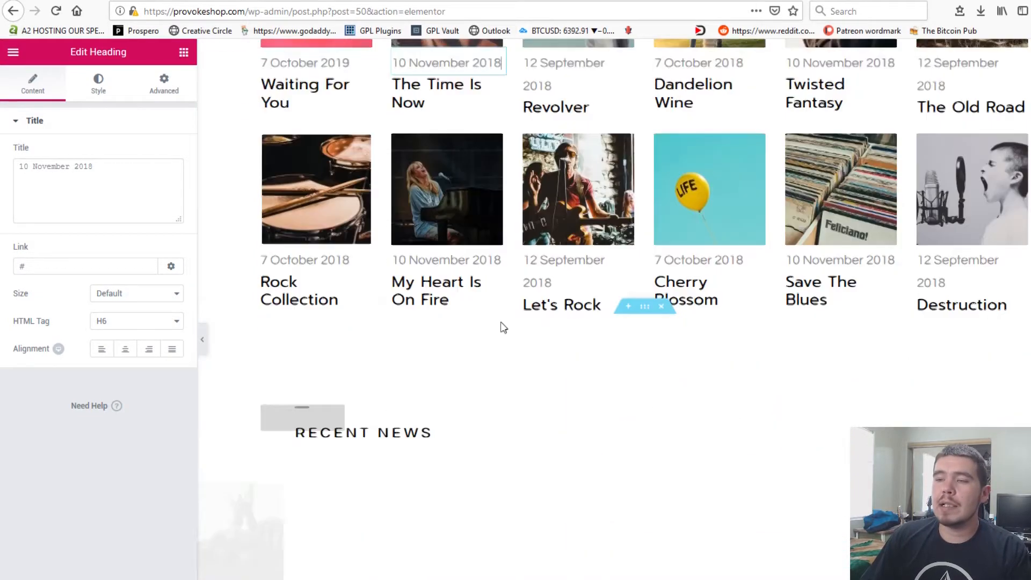
# - Examine the Home page layout in the Elementor editor from Releases through Recent News and Listen Now to the lower artist banner, then back to the hero
pyautogui.scroll(4, 511, 325)
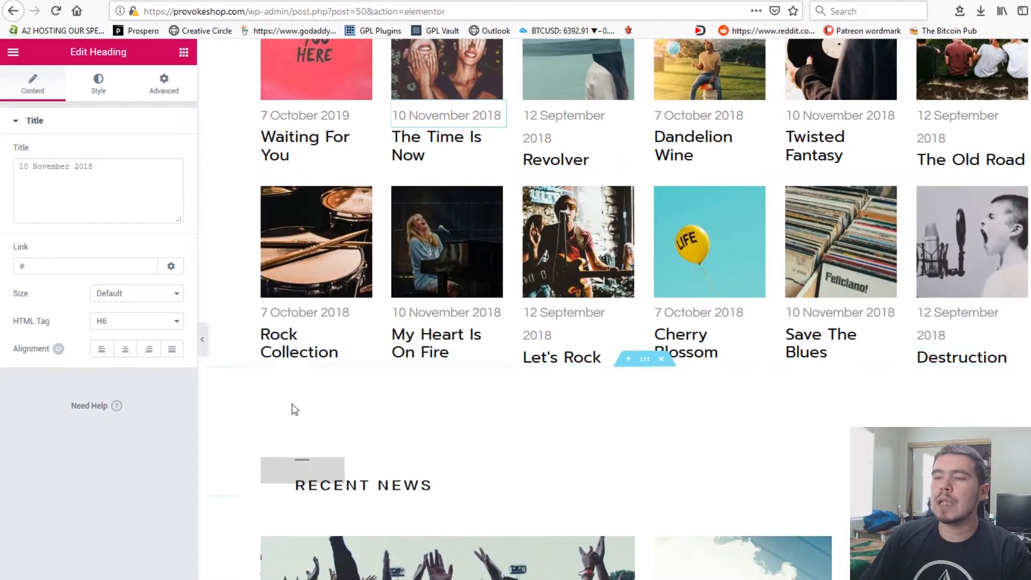
pyautogui.scroll(-3, 513, 378)
pyautogui.scroll(-3, 536, 397)
pyautogui.scroll(-3, 537, 395)
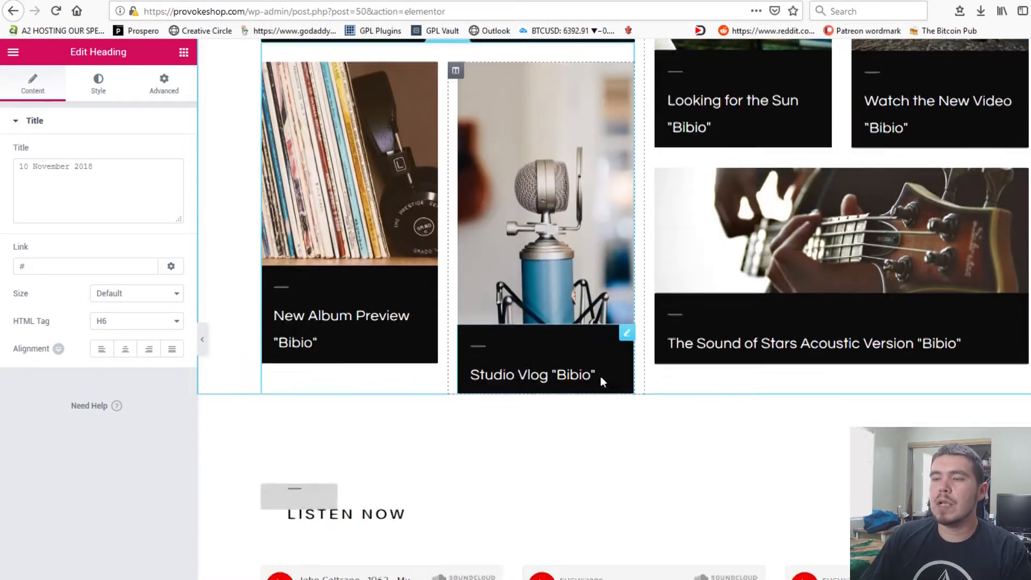
pyautogui.scroll(-5, 602, 378)
pyautogui.scroll(-7, 726, 356)
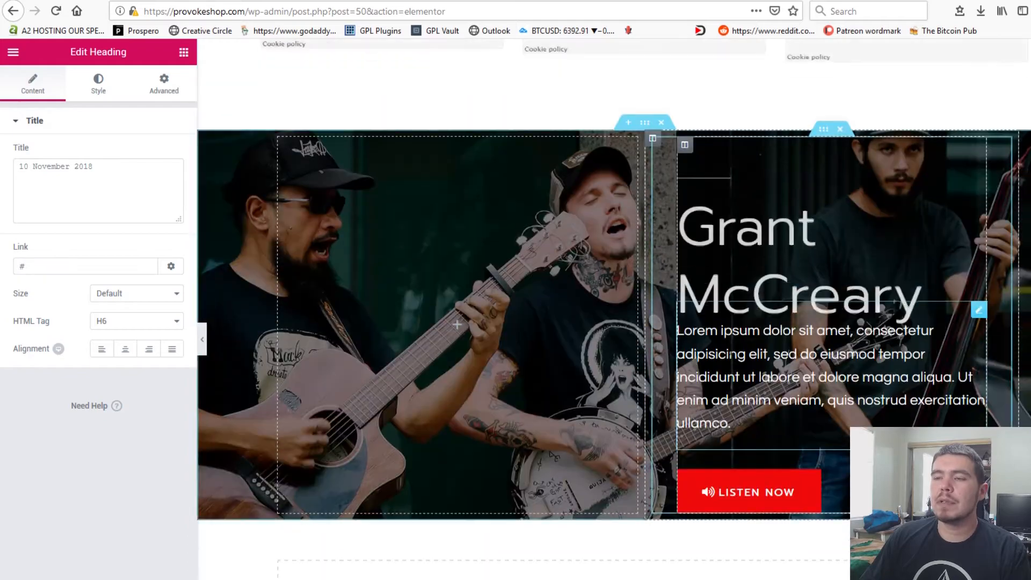
pyautogui.scroll(4, 707, 360)
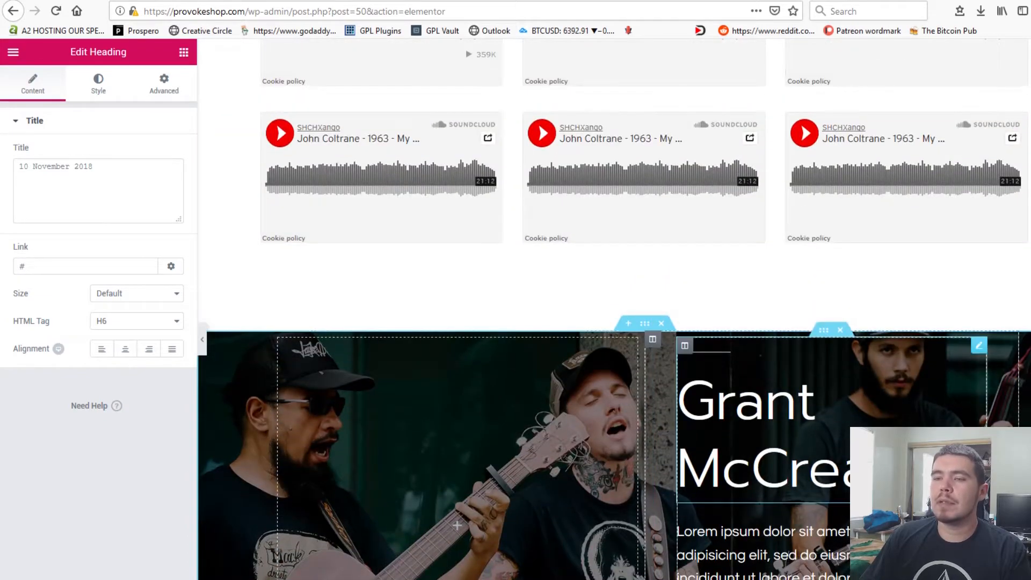
pyautogui.scroll(-5, 806, 456)
pyautogui.scroll(7, 729, 441)
pyautogui.scroll(8, 730, 442)
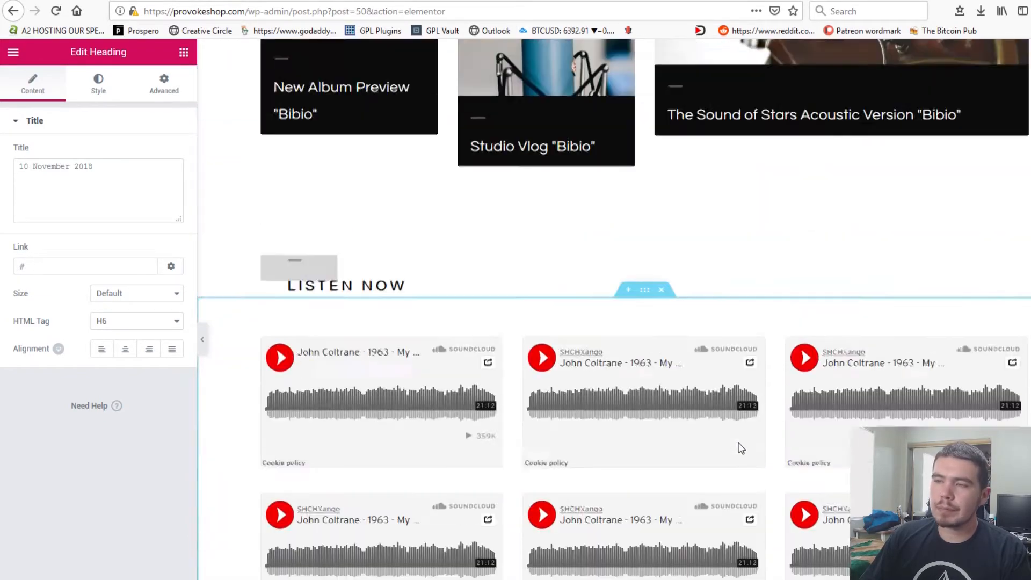
pyautogui.scroll(-7, 530, 442)
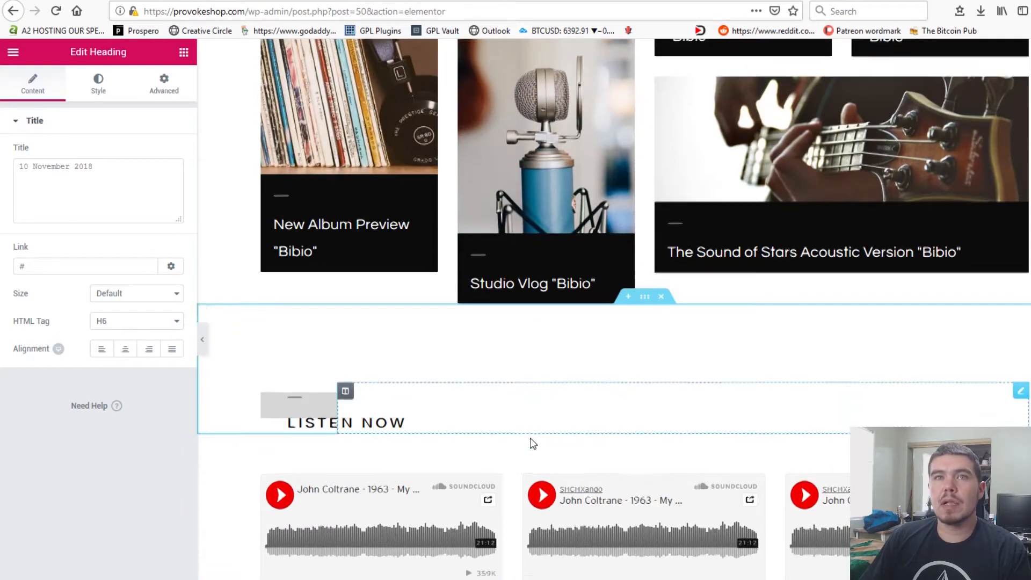
pyautogui.scroll(-4, 558, 428)
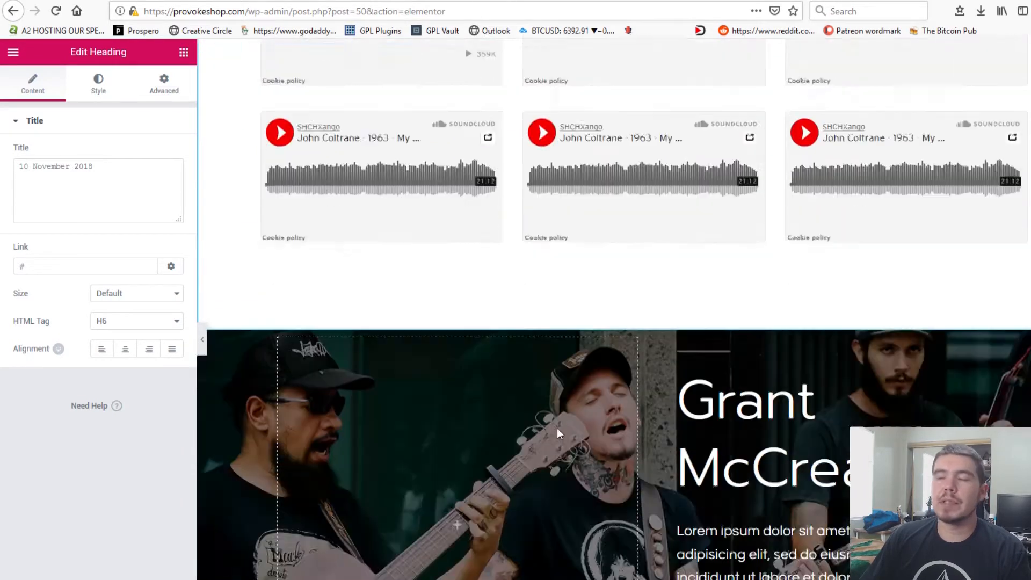
pyautogui.scroll(6, 508, 370)
pyautogui.scroll(4, 469, 386)
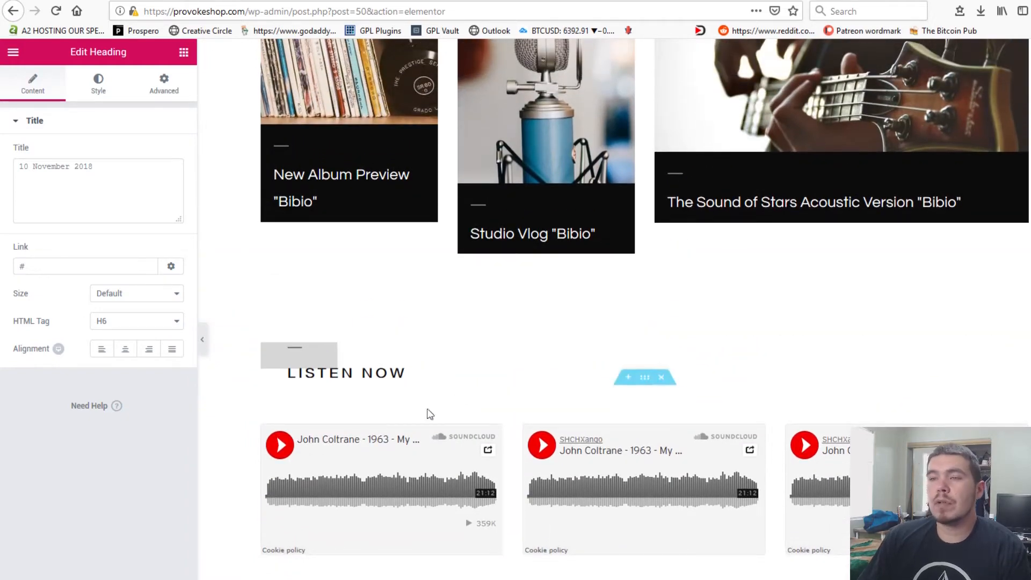
pyautogui.scroll(-4, 430, 424)
pyautogui.scroll(4, 480, 416)
pyautogui.scroll(20, 496, 427)
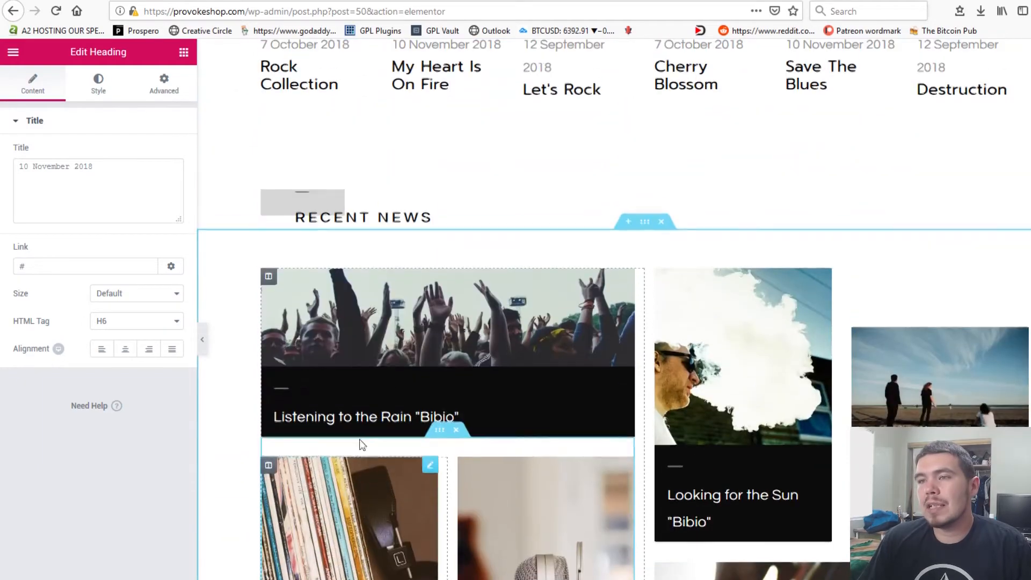
pyautogui.scroll(15, 703, 301)
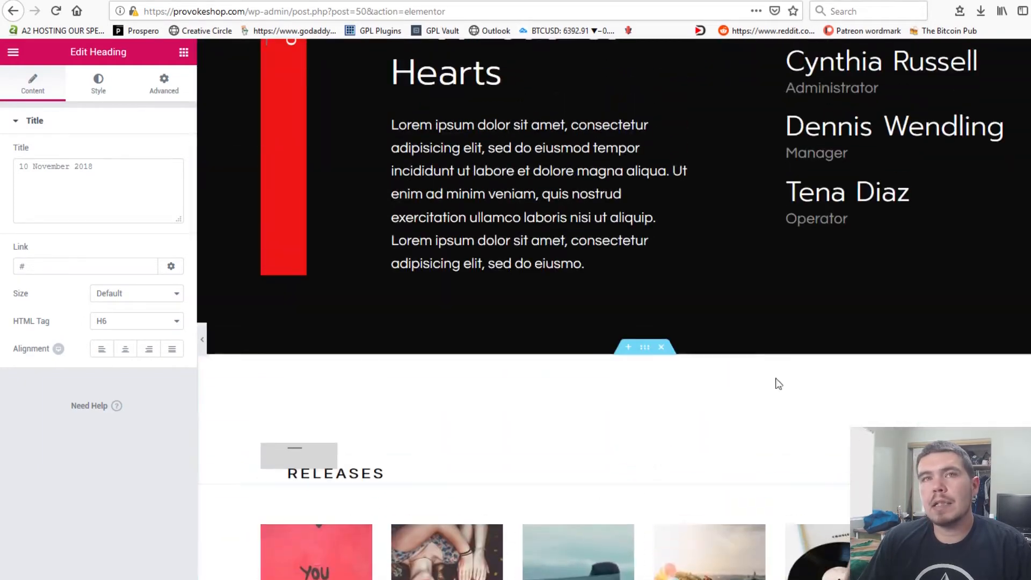
pyautogui.scroll(12, 705, 377)
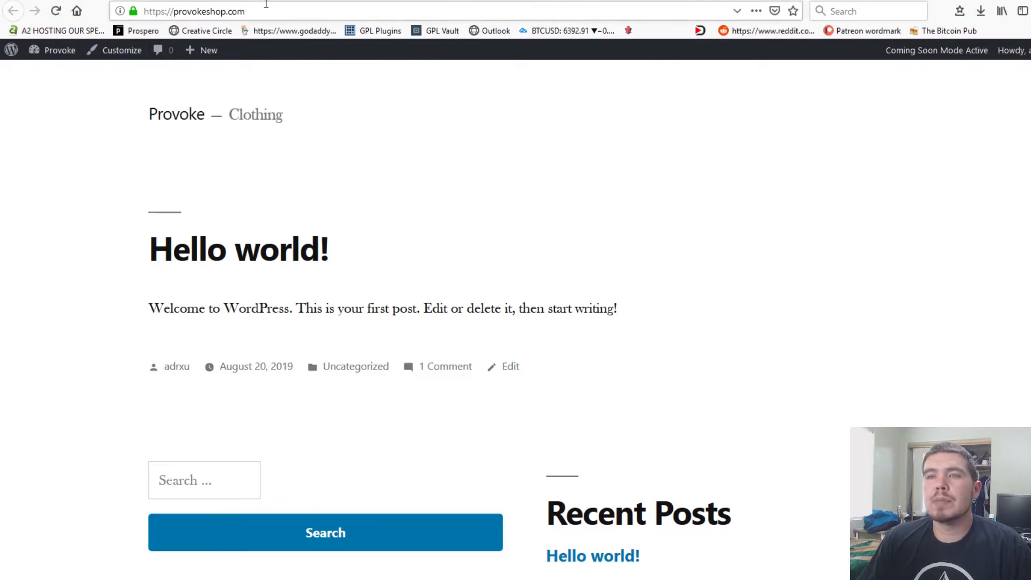
# - Load provokeshop.com/home on the live site and look over the published hero section
pyautogui.click(284, 11)
pyautogui.click(299, 8)
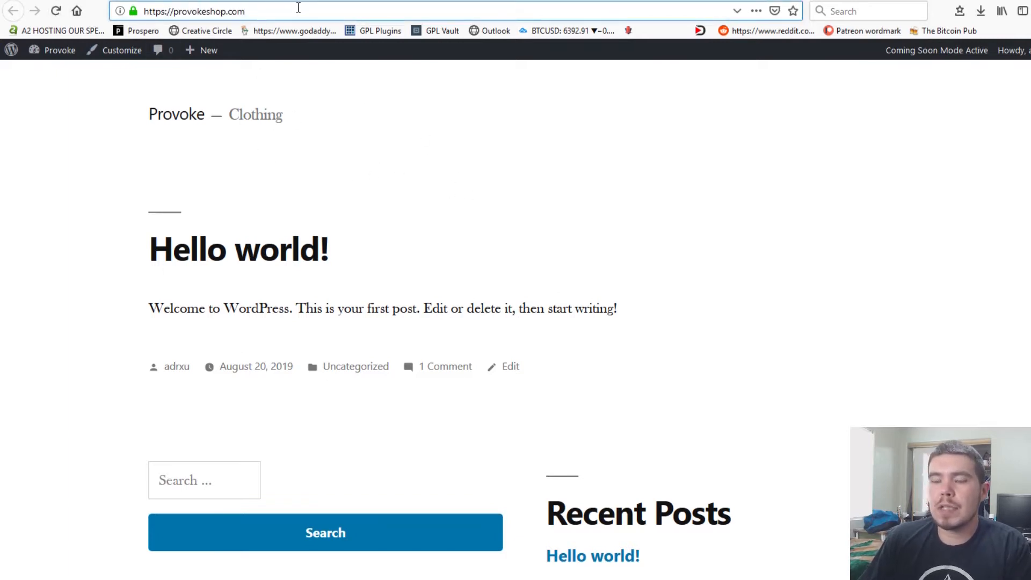
pyautogui.write('/home')
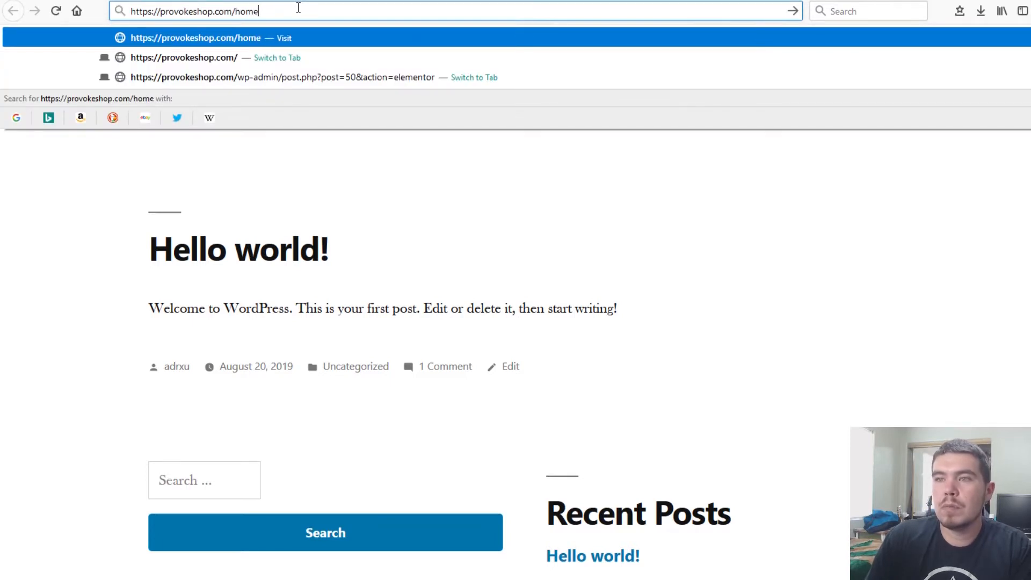
pyautogui.press('Return')
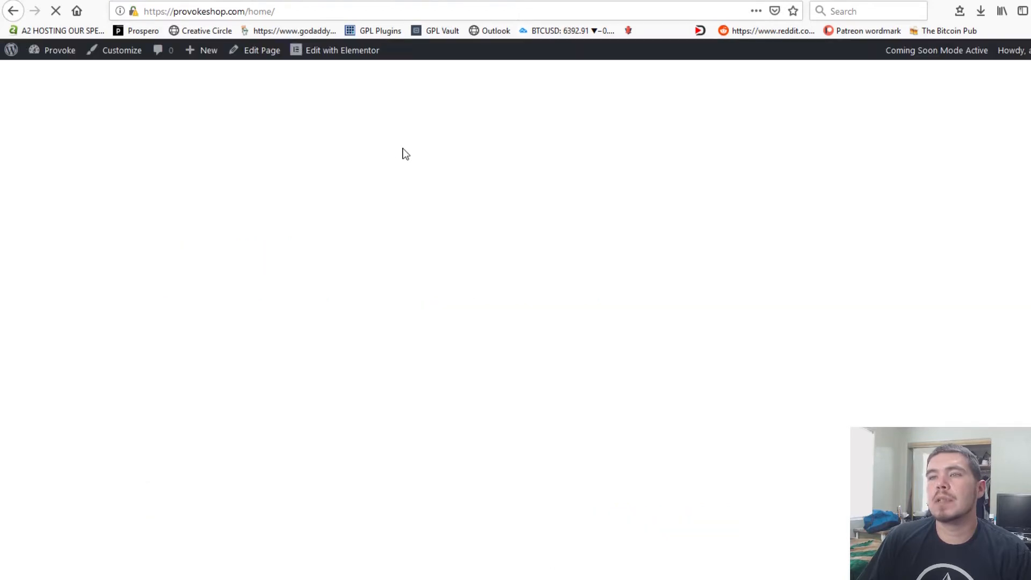
pyautogui.scroll(-5, 537, 183)
pyautogui.scroll(-5, 579, 191)
pyautogui.scroll(10, 580, 191)
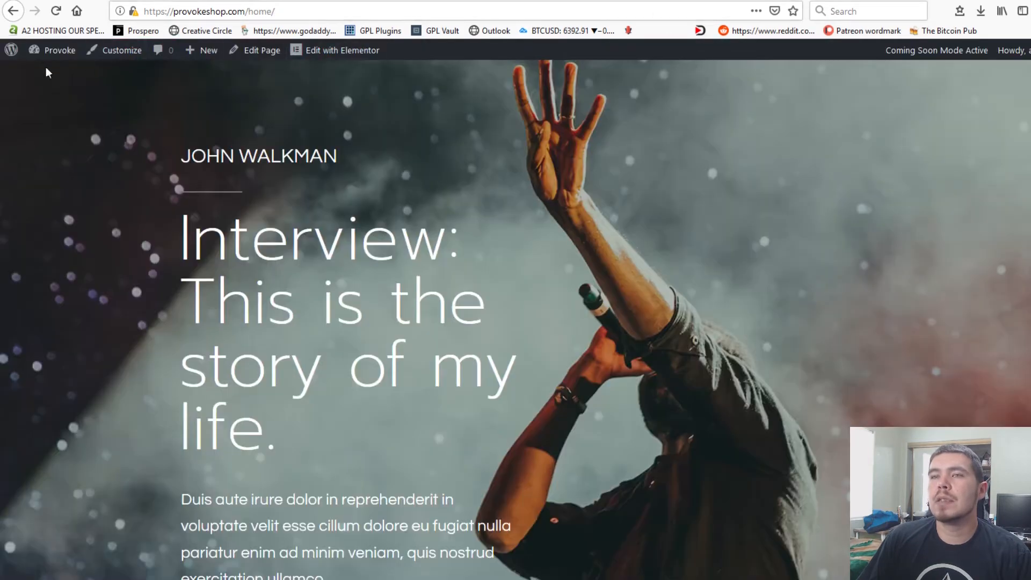
# - From the WordPress dashboard, search for new plugins with "fastest", and install and activate WP Fastest Cache
pyautogui.moveTo(49, 54)
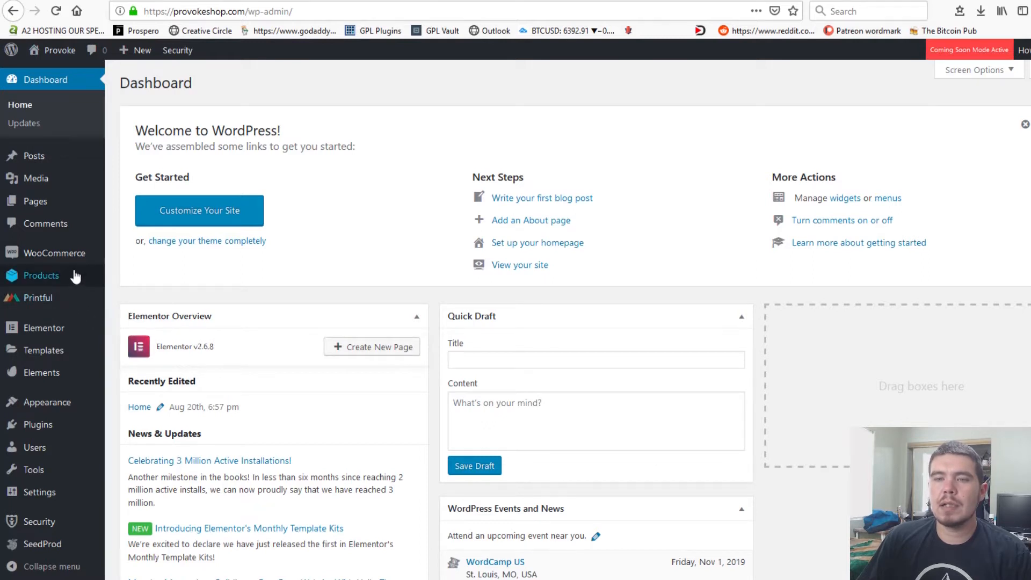
pyautogui.moveTo(51, 413)
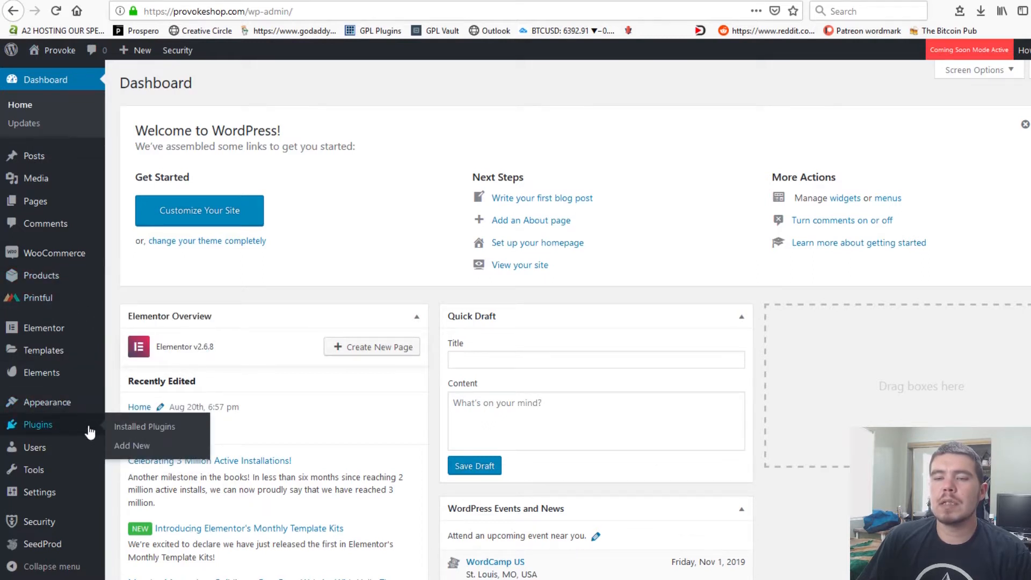
pyautogui.click(134, 446)
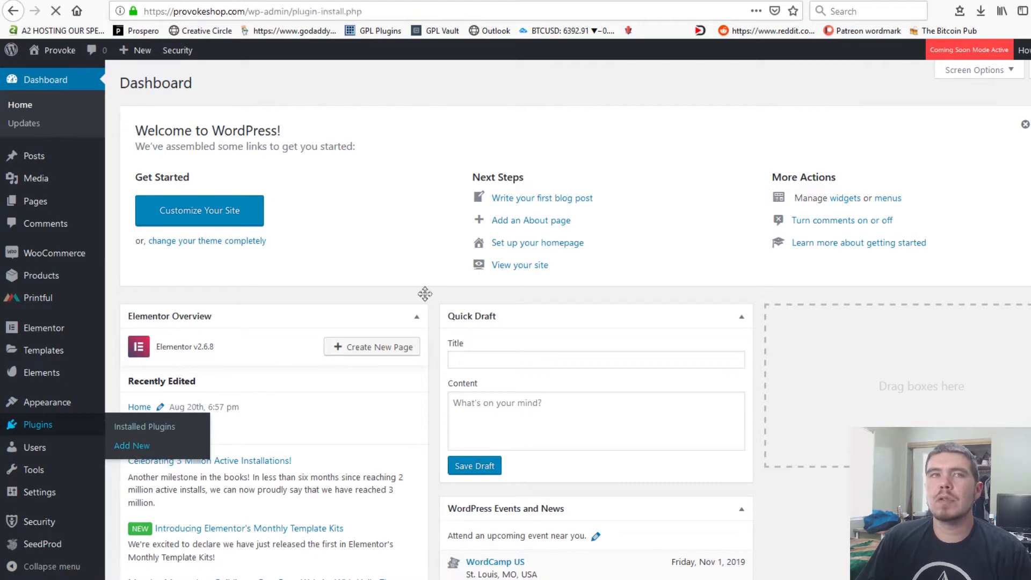
pyautogui.click(942, 114)
pyautogui.write('fastest')
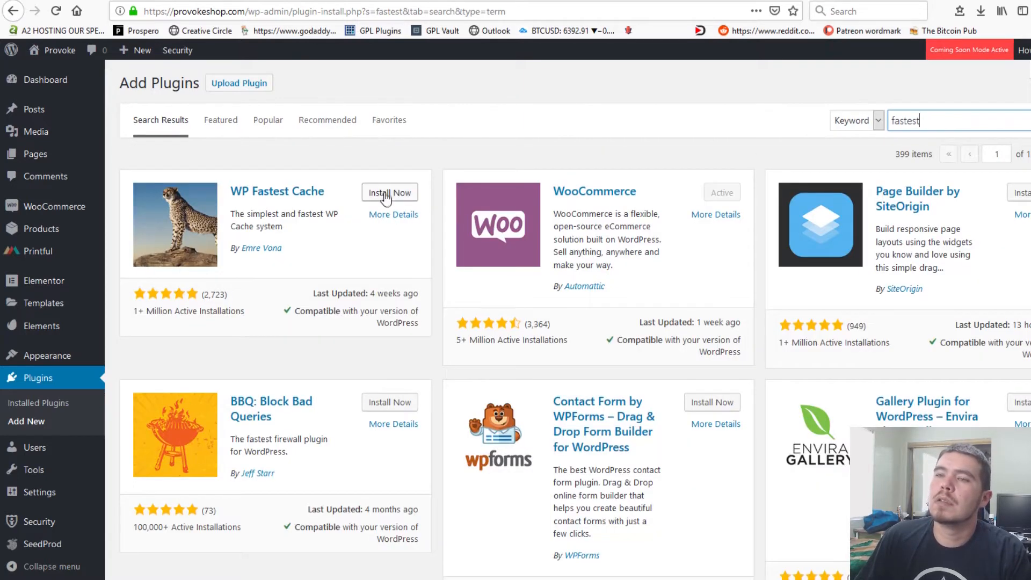
pyautogui.click(386, 194)
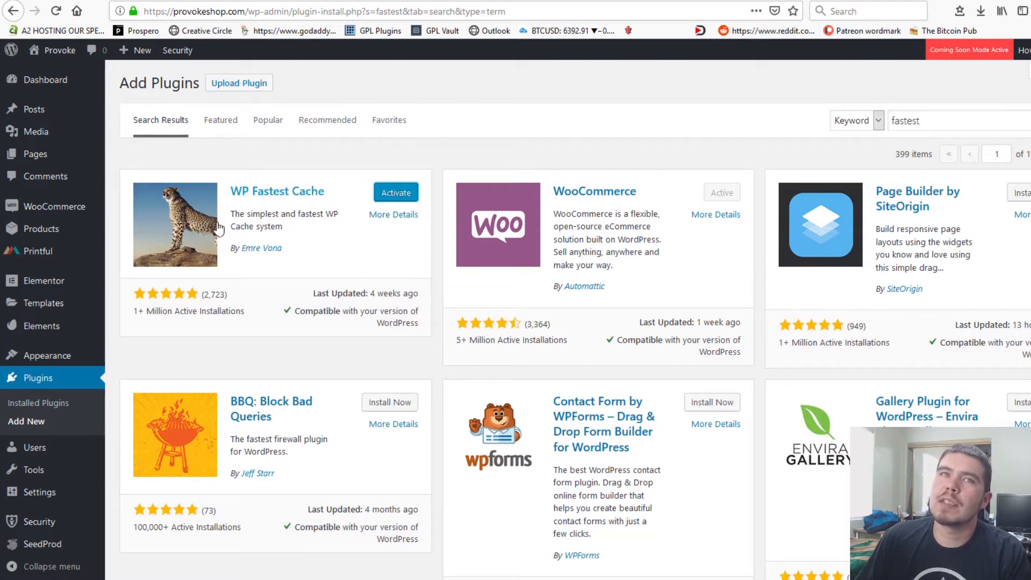
pyautogui.click(400, 194)
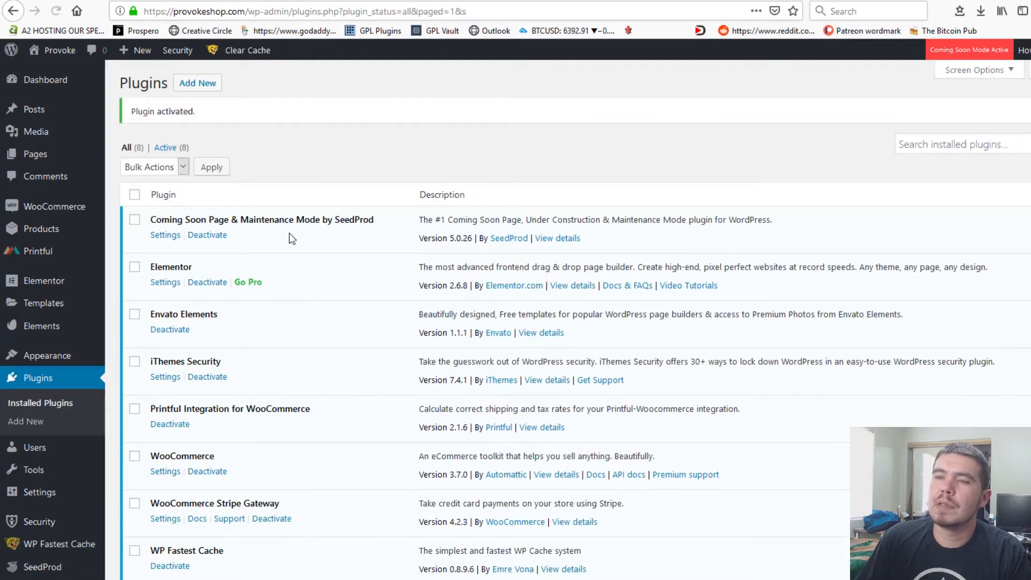
# - Delete the site's cache together with the minified CSS/JS using WP Fastest Cache
pyautogui.moveTo(231, 51)
pyautogui.click(228, 88)
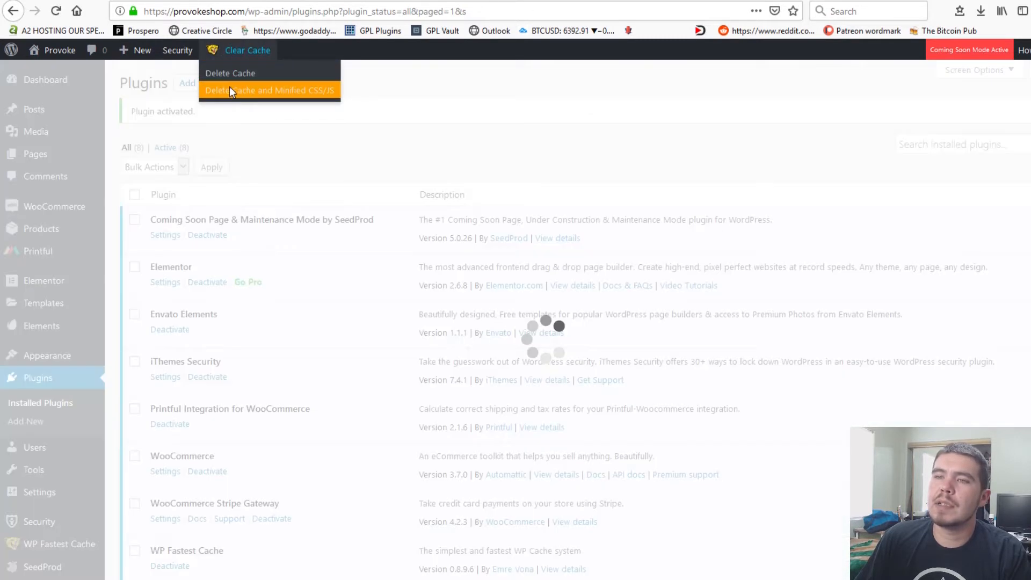
pyautogui.click(239, 73)
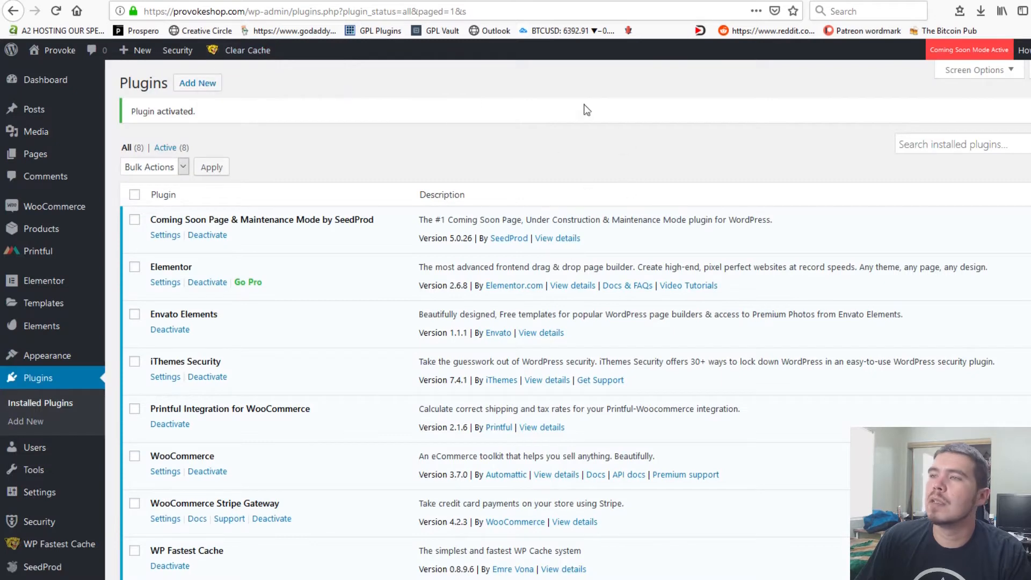
# - Open the live site in a separate browser tab and load its provokeshop.com/home page
pyautogui.rightClick(35, 56)
pyautogui.click(62, 64)
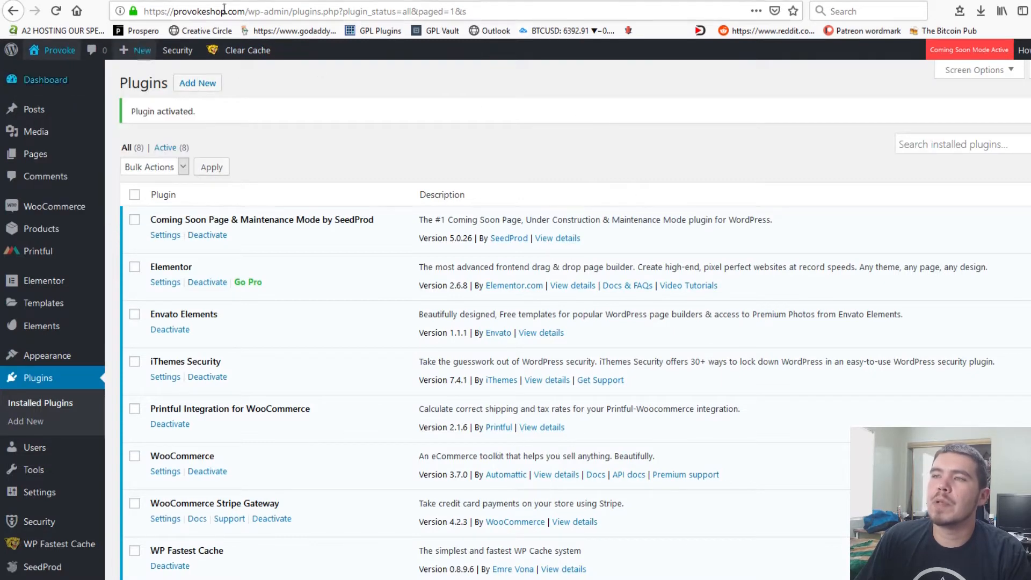
pyautogui.click(622, 1)
pyautogui.click(732, 1)
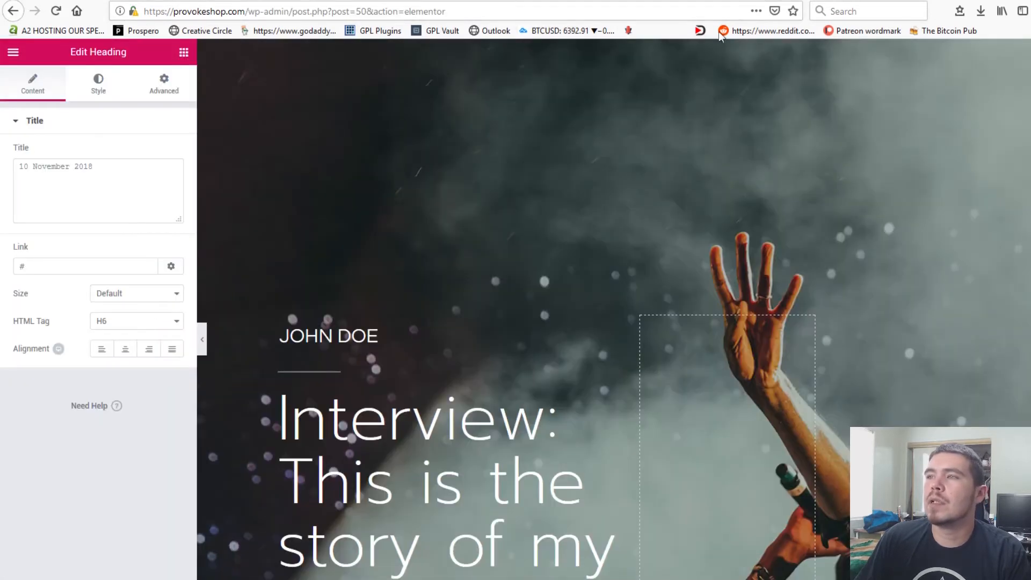
pyautogui.click(882, 2)
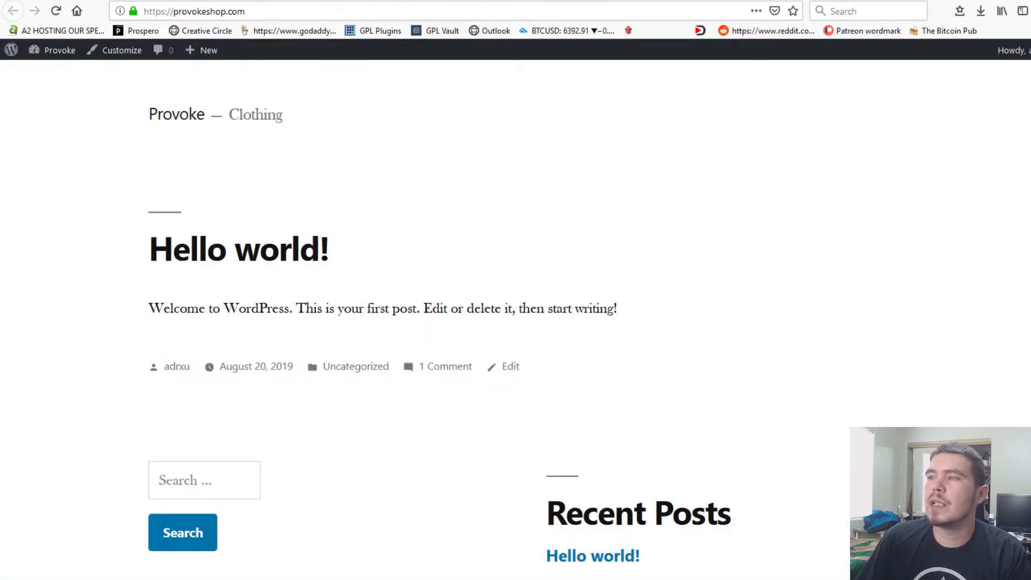
pyautogui.click(957, 0)
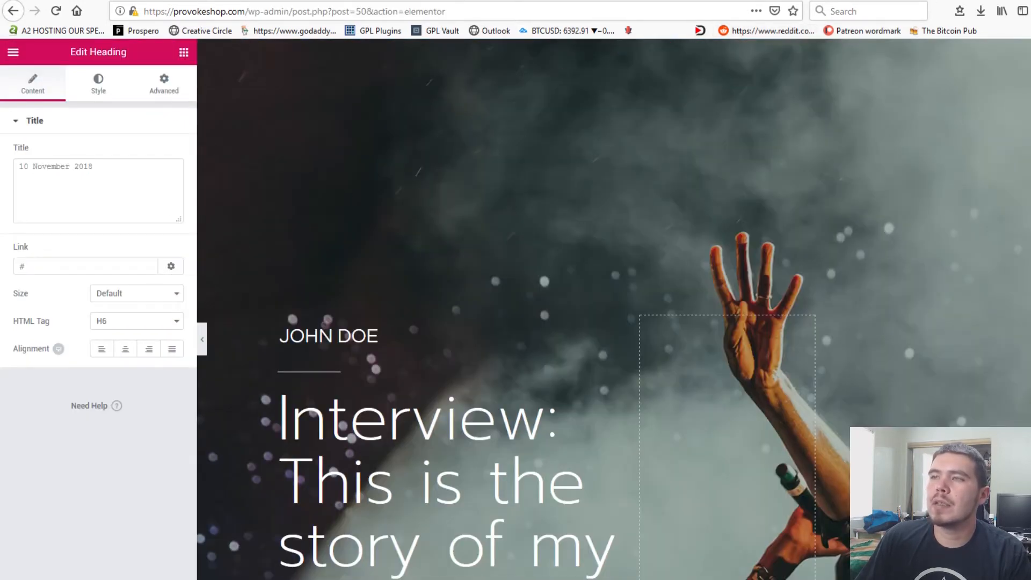
pyautogui.click(622, 0)
pyautogui.click(308, 12)
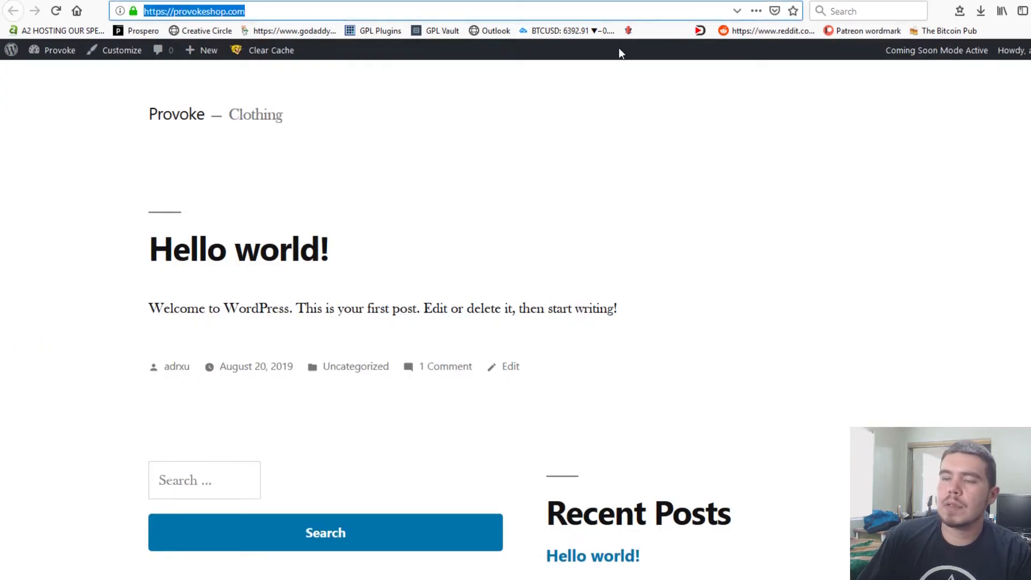
pyautogui.click(542, 14)
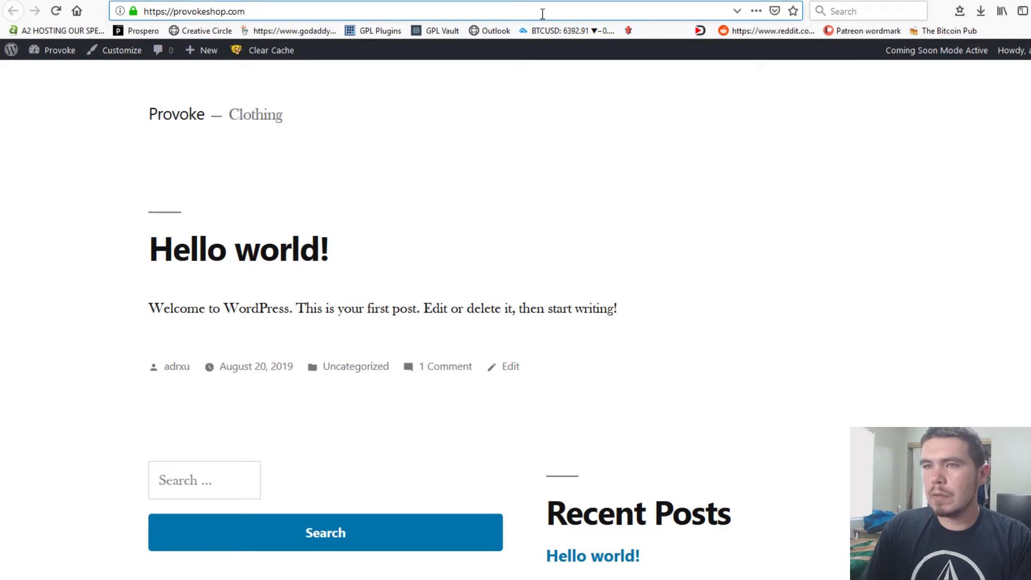
pyautogui.write('/home')
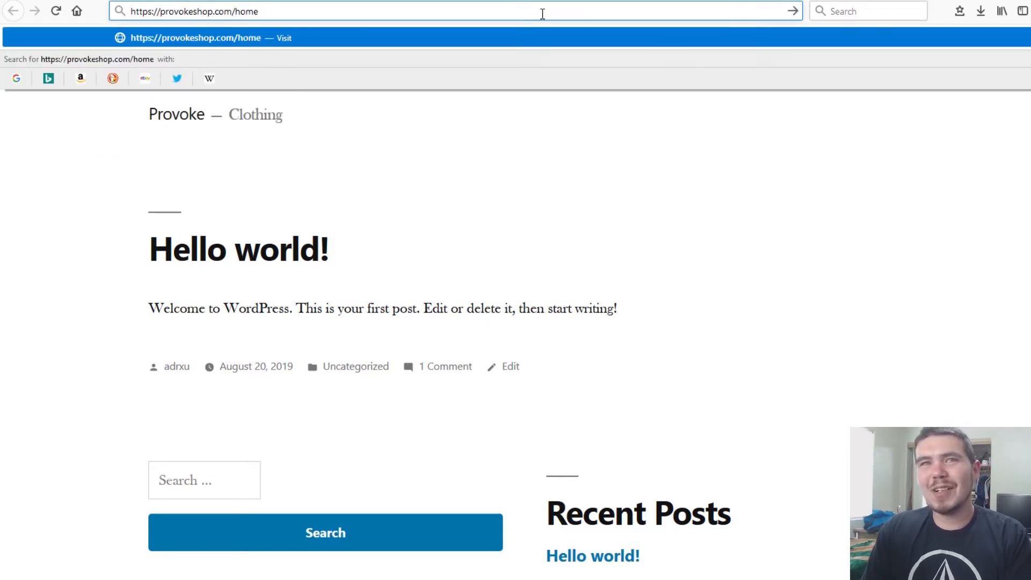
pyautogui.press('Return')
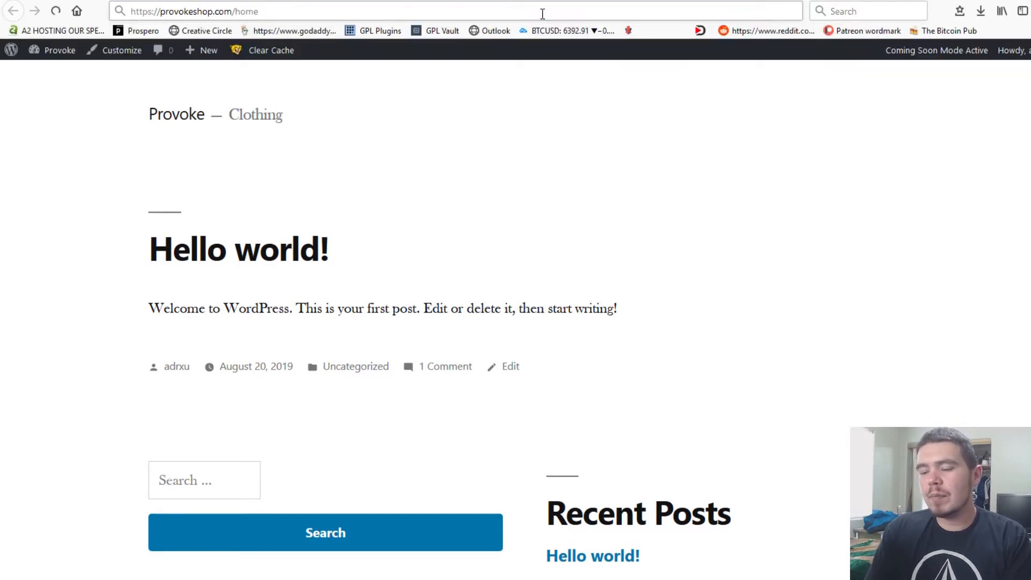
# - Review the live Home page from the hero through the team and Releases sections down to the Recent News cards
pyautogui.scroll(-3, 674, 150)
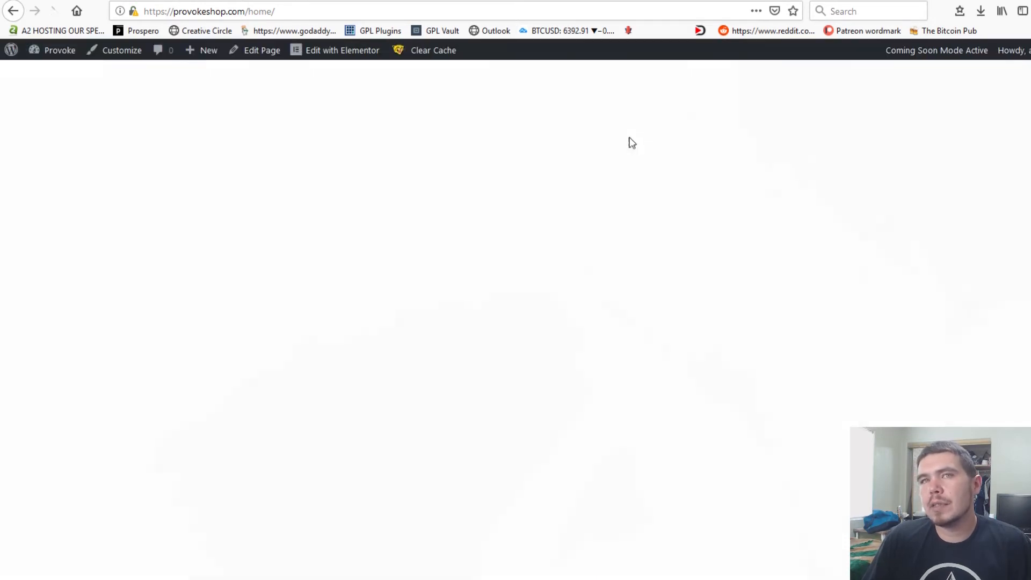
pyautogui.scroll(-5, 466, 206)
pyautogui.scroll(-20, 465, 206)
pyautogui.scroll(7, 465, 210)
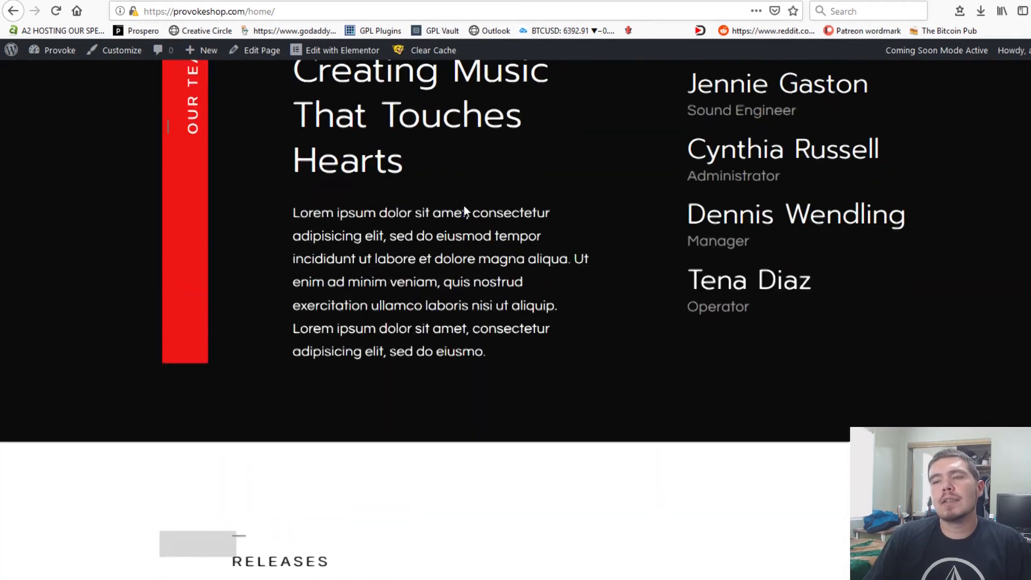
pyautogui.scroll(4, 432, 200)
pyautogui.scroll(-18, 440, 201)
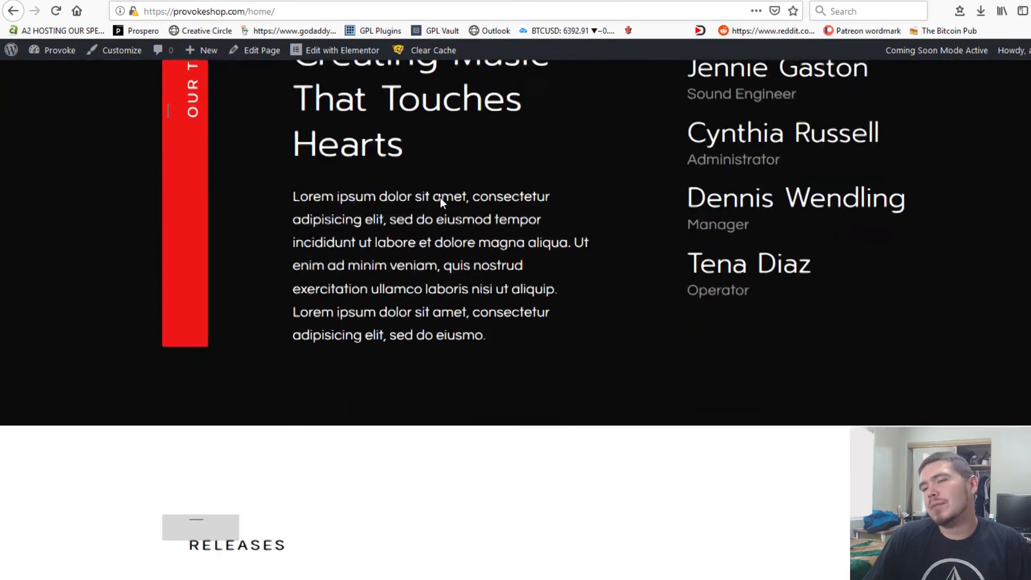
pyautogui.scroll(-18, 443, 203)
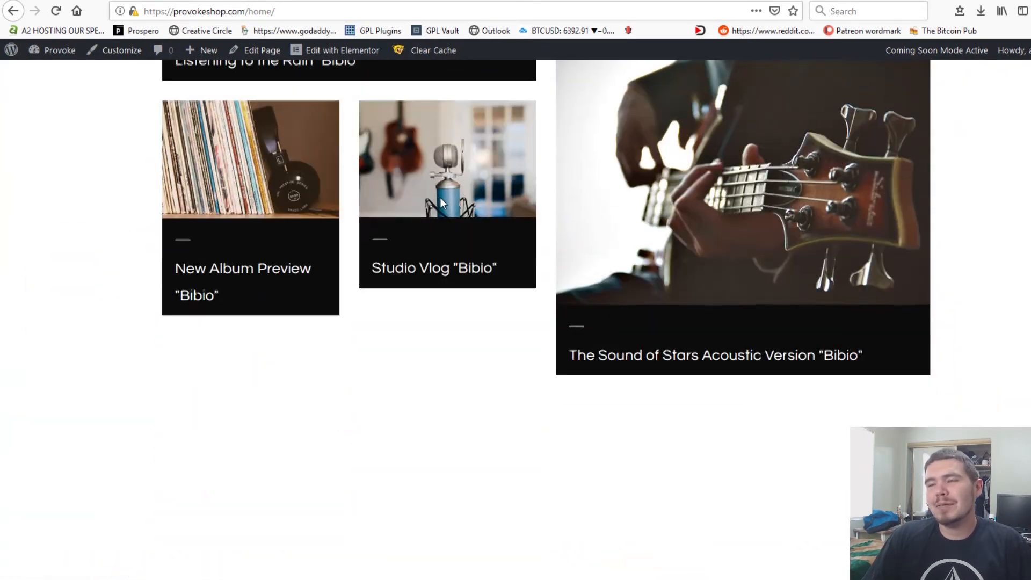
# - Return to the Home page in the Elementor editor and preview it at tablet and mobile sizes before restoring the desktop view
pyautogui.scroll(12, 450, 202)
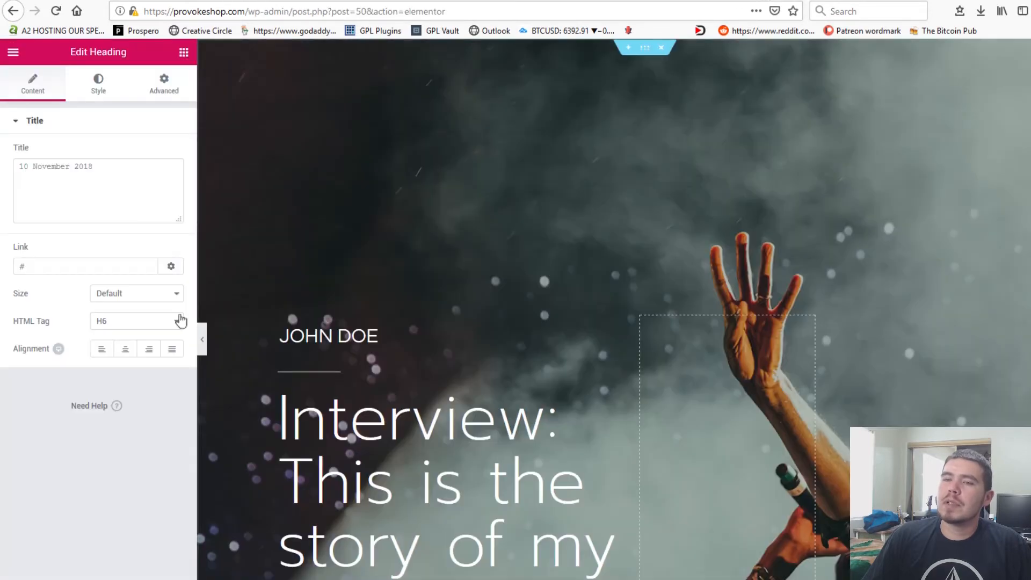
pyautogui.click(90, 579)
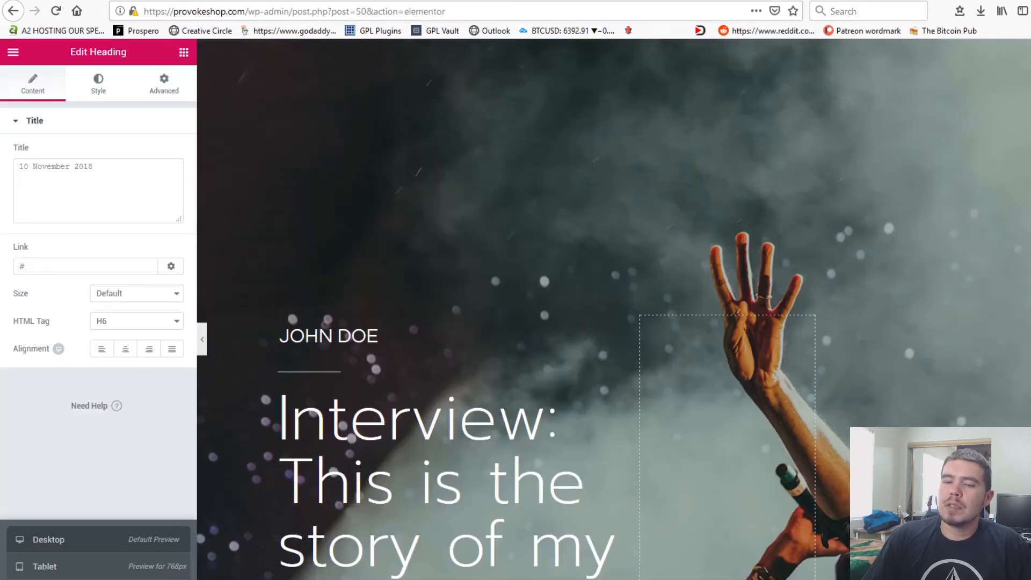
pyautogui.click(44, 566)
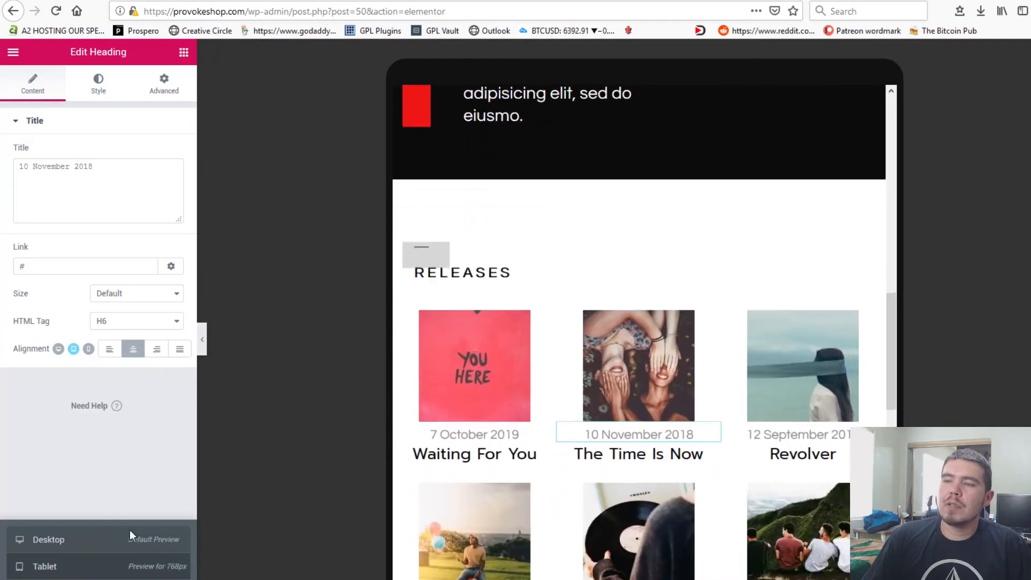
pyautogui.click(46, 579)
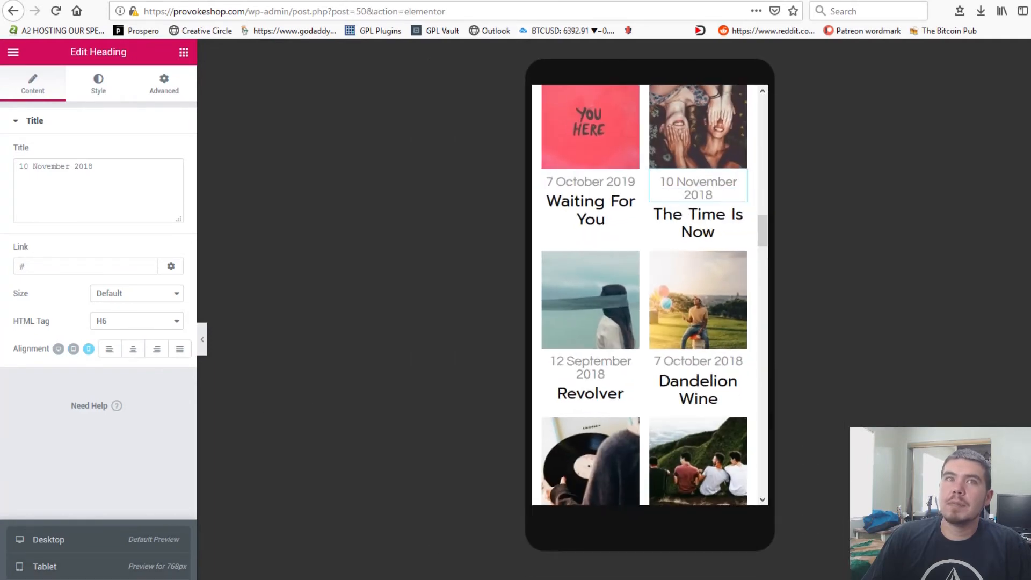
pyautogui.scroll(-2, 656, 442)
pyautogui.scroll(10, 648, 461)
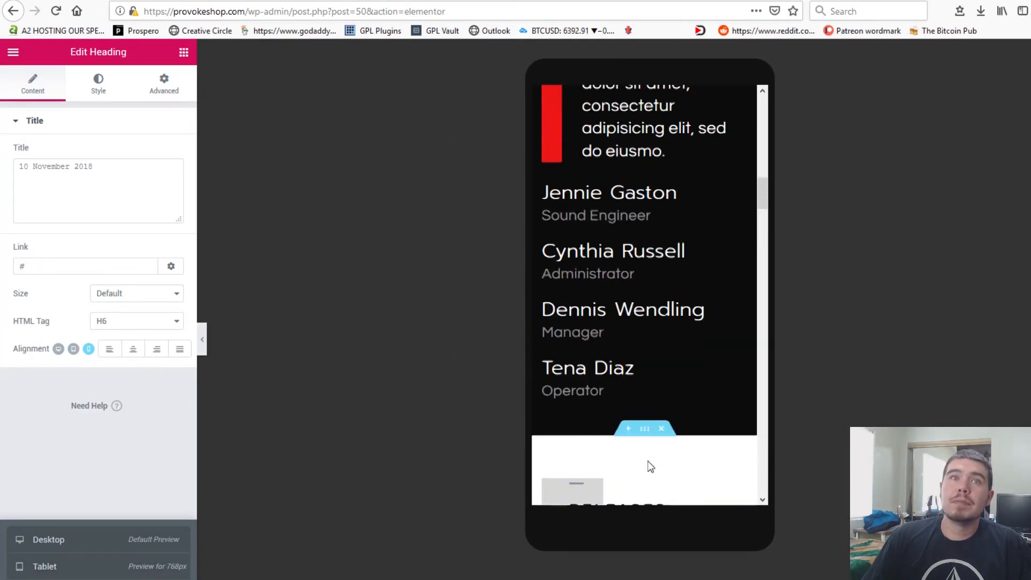
pyautogui.scroll(4, 647, 462)
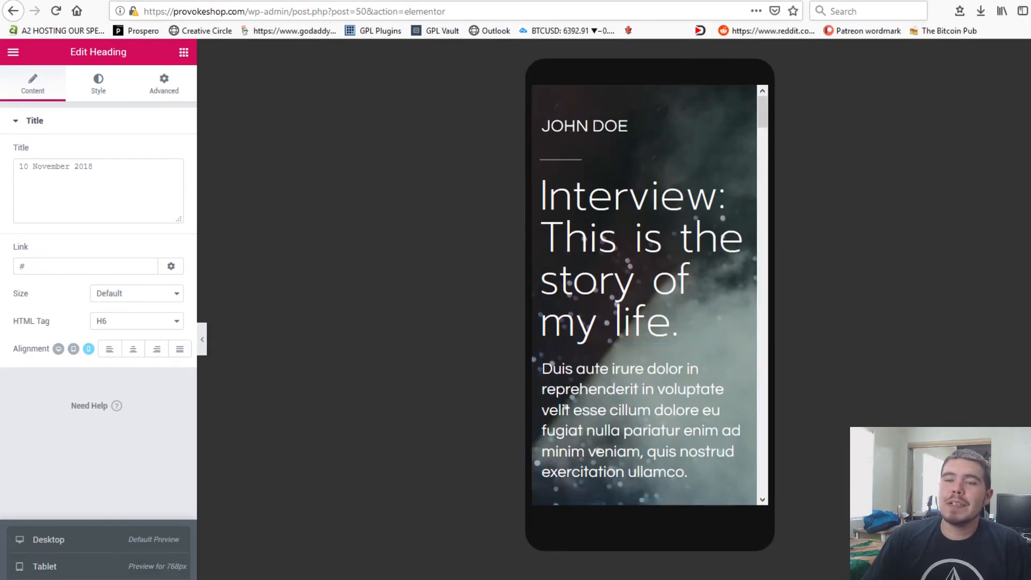
pyautogui.click(114, 542)
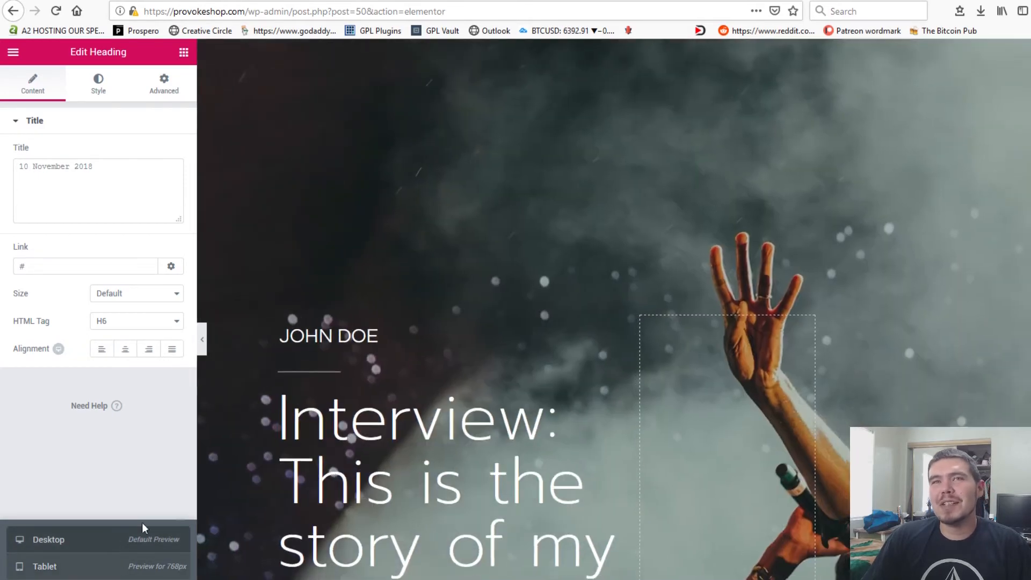
# - Examine the Home page's desktop layout down through Recent News and Listen Now to the artist section with the band photo
pyautogui.scroll(-15, 327, 419)
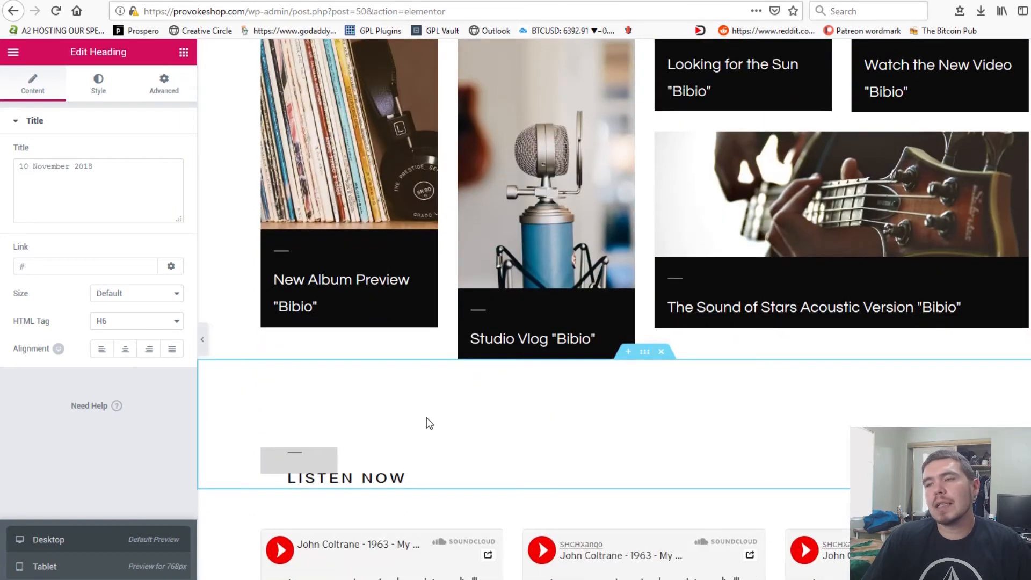
pyautogui.scroll(-3, 429, 424)
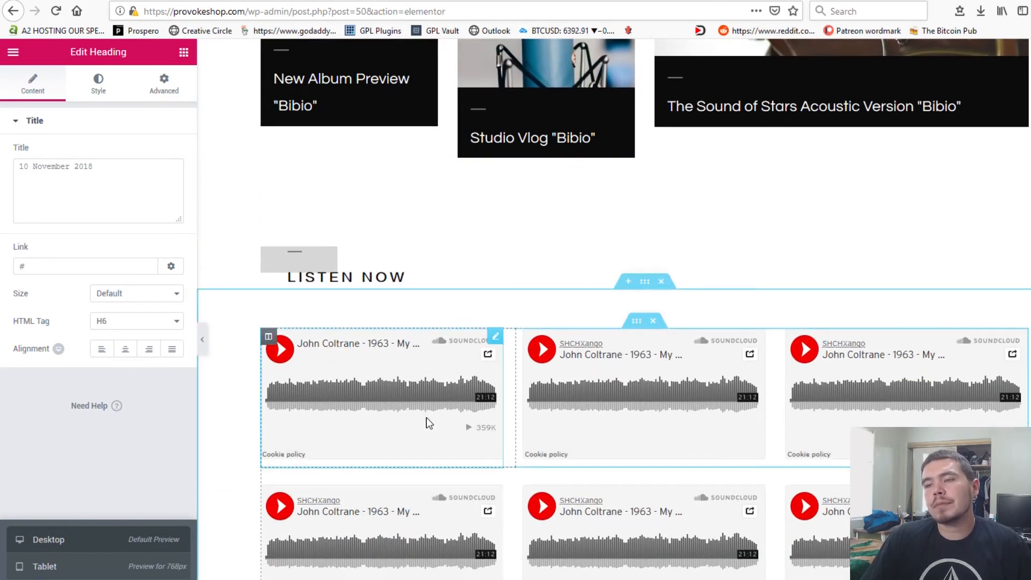
pyautogui.scroll(-7, 428, 424)
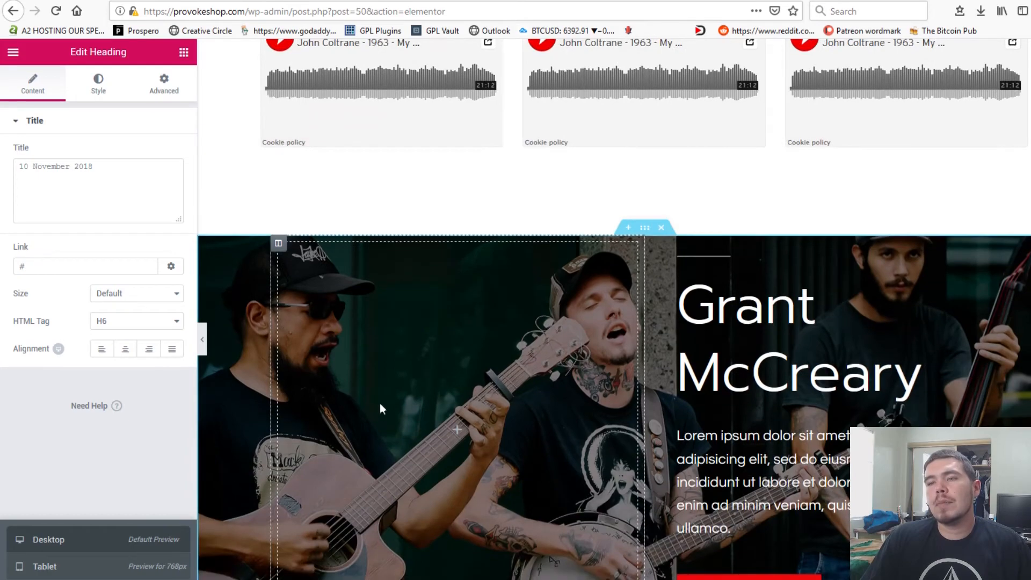
pyautogui.scroll(9, 391, 368)
pyautogui.scroll(15, 367, 411)
pyautogui.scroll(10, 394, 396)
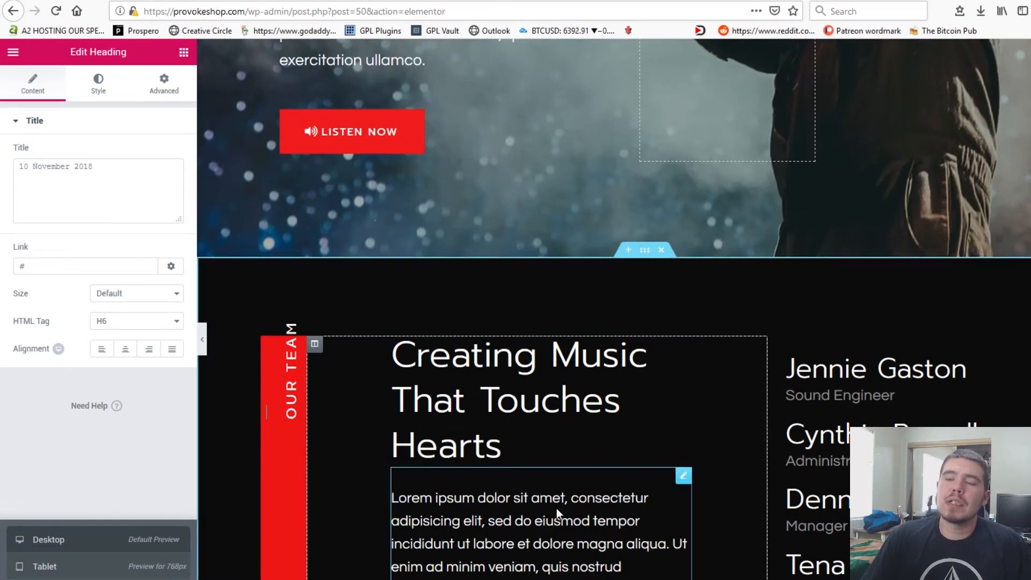
# - Review the Our Team, Releases and Recent News sections in the editor, ending back at the hero section
pyautogui.scroll(-10, 556, 508)
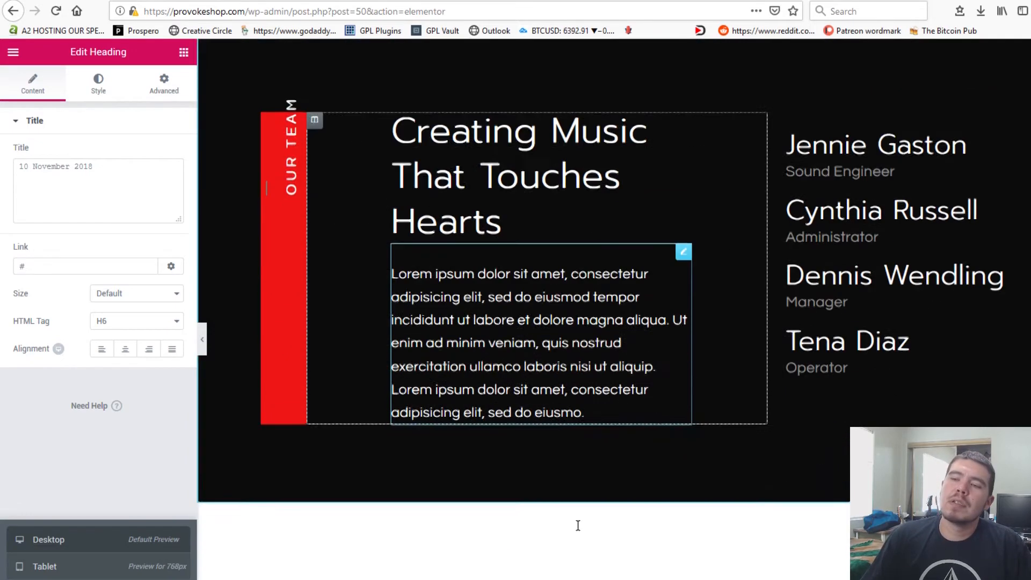
pyautogui.scroll(-5, 553, 510)
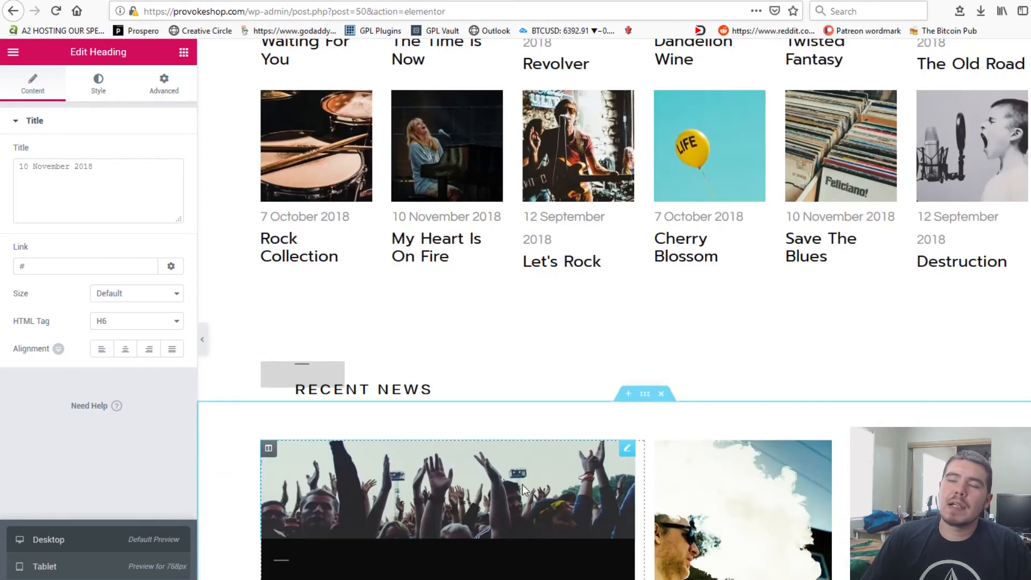
pyautogui.scroll(-4, 524, 482)
pyautogui.scroll(3, 526, 482)
pyautogui.scroll(1, 532, 486)
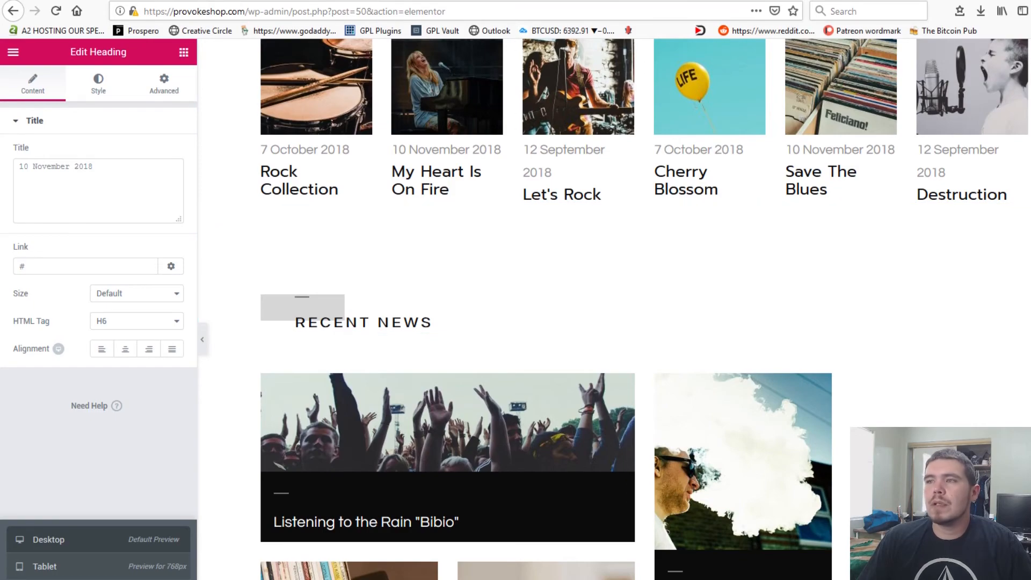
pyautogui.scroll(10, 795, 384)
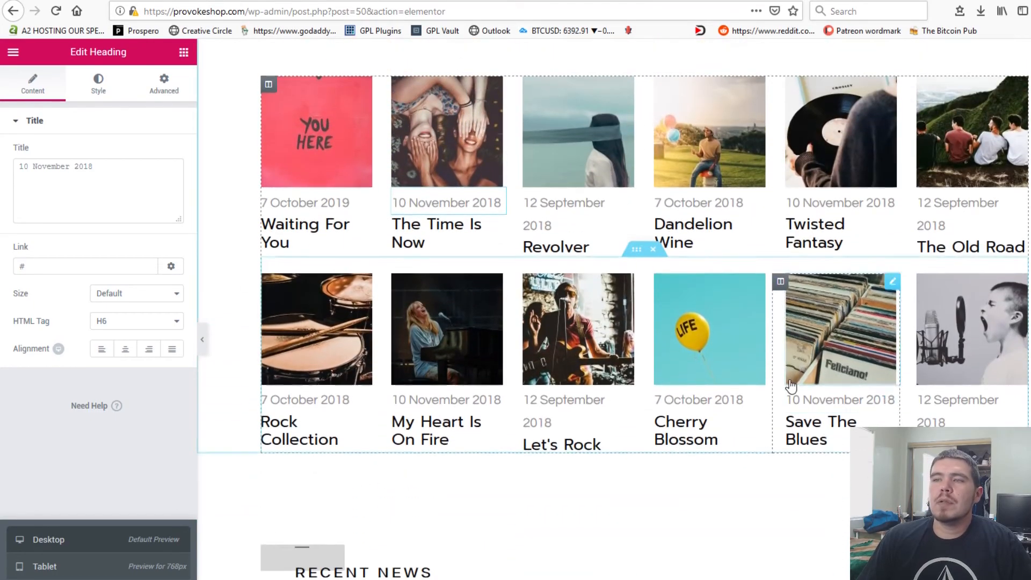
pyautogui.scroll(10, 624, 291)
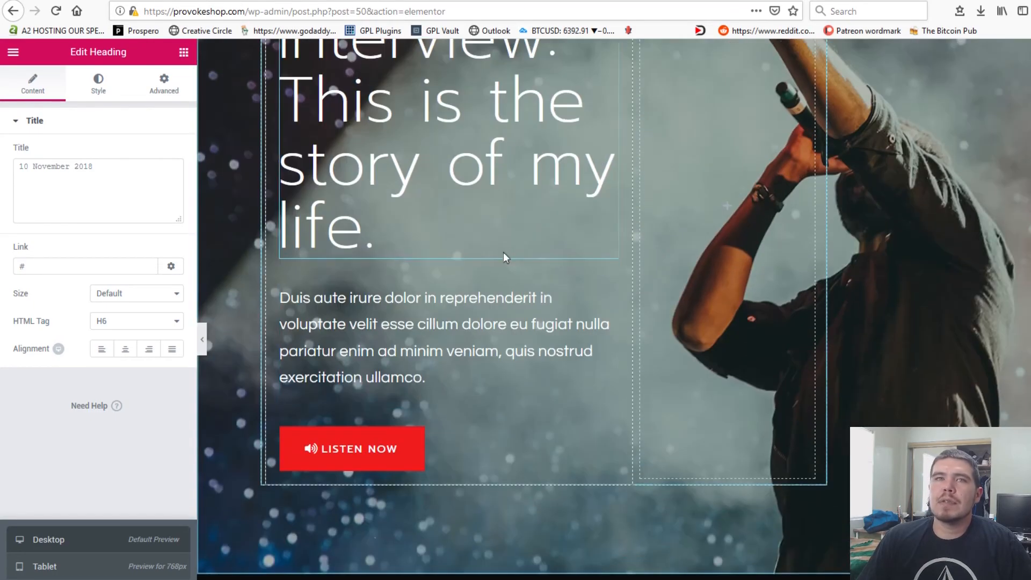
pyautogui.scroll(7, 296, 226)
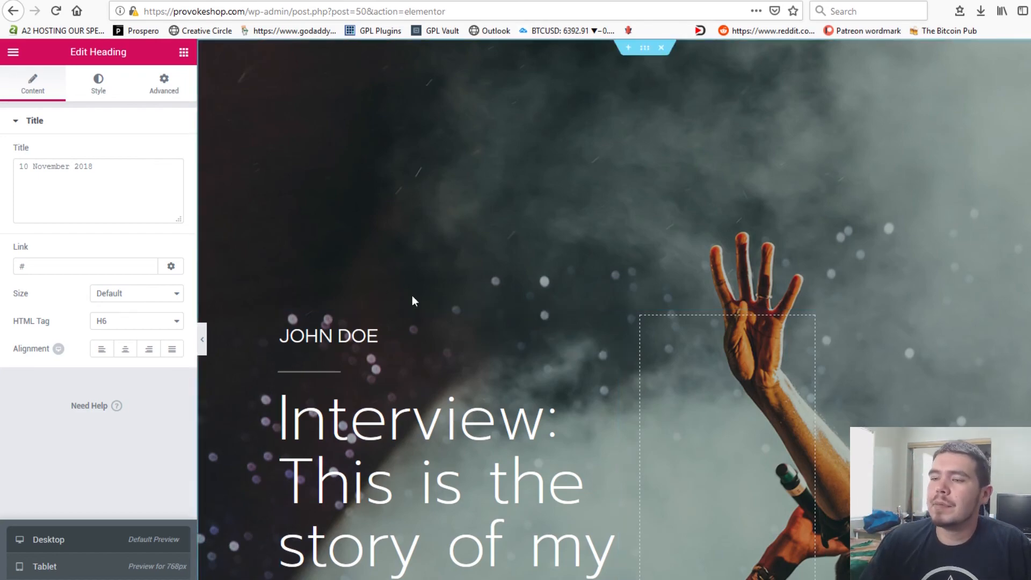
pyautogui.scroll(-5, 411, 295)
pyautogui.scroll(-8, 412, 295)
pyautogui.scroll(-12, 424, 292)
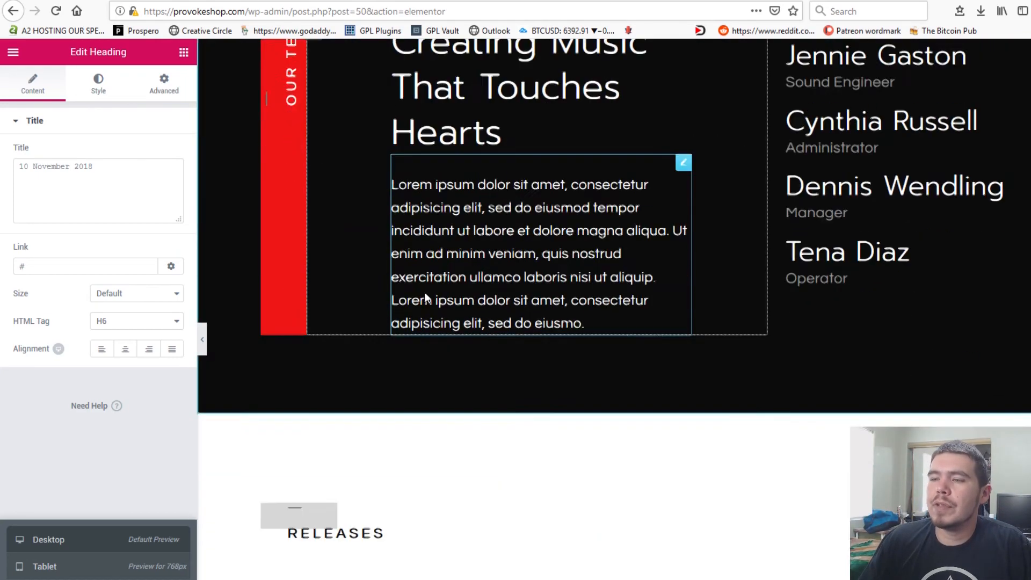
pyautogui.scroll(-6, 548, 316)
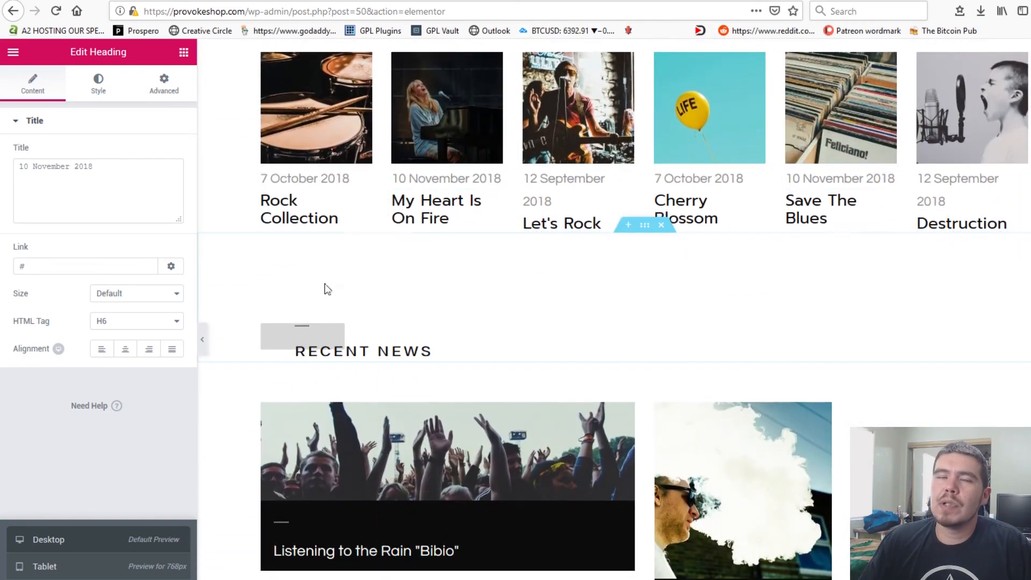
pyautogui.scroll(-3, 529, 256)
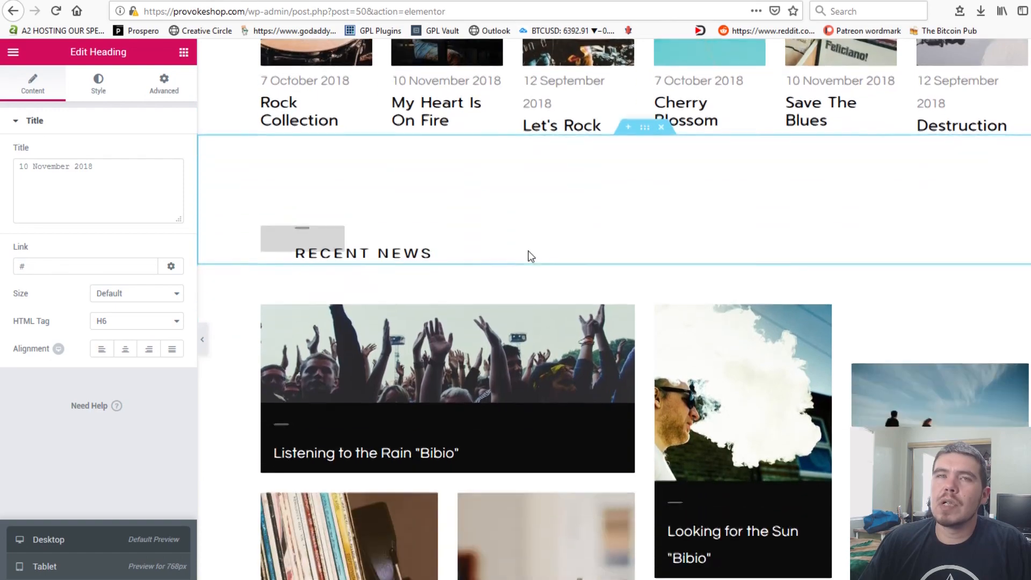
pyautogui.scroll(10, 490, 242)
pyautogui.scroll(8, 461, 240)
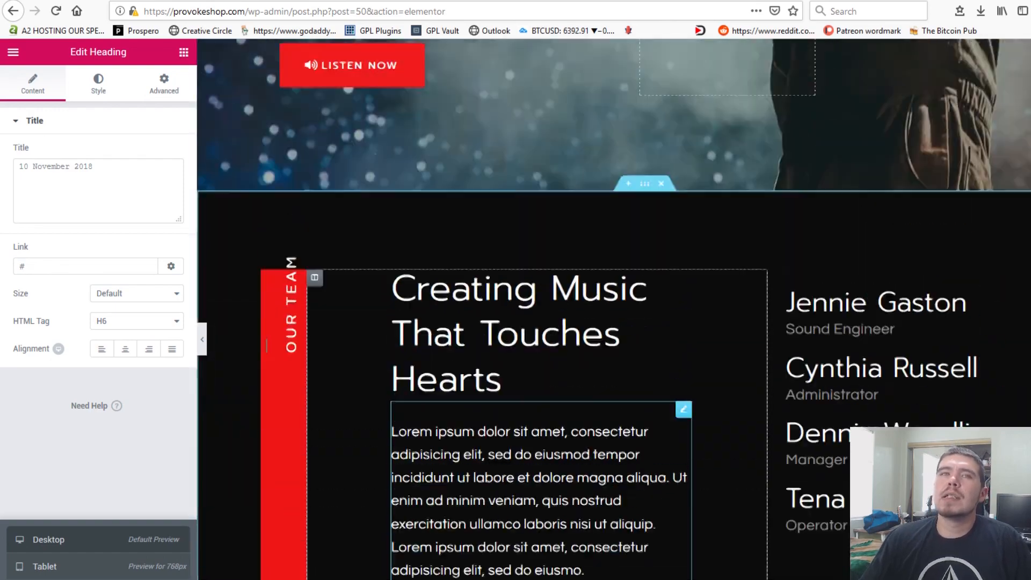